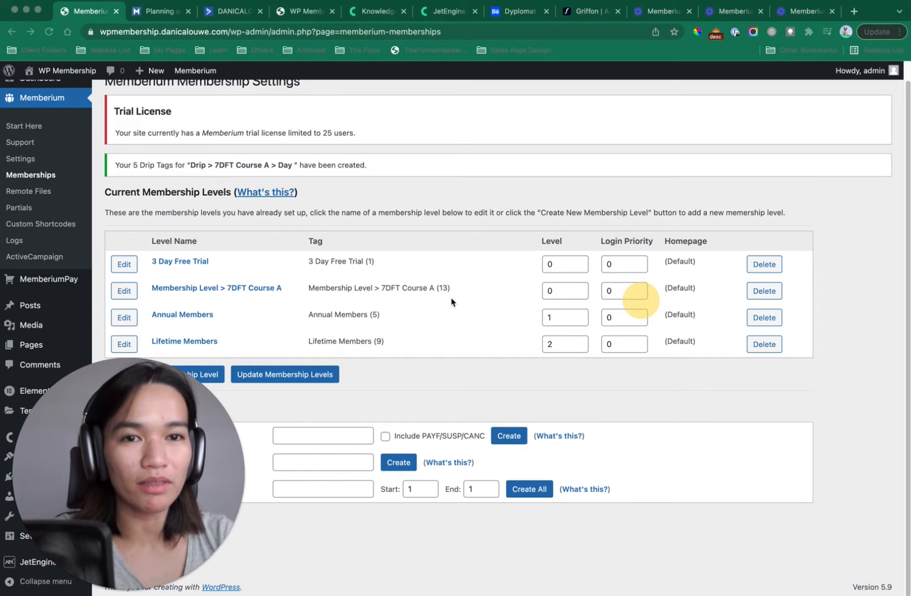
- Switch to ActiveCampaign's tag manager and search the tags for "level" to review the membership level tags
click(451, 302)
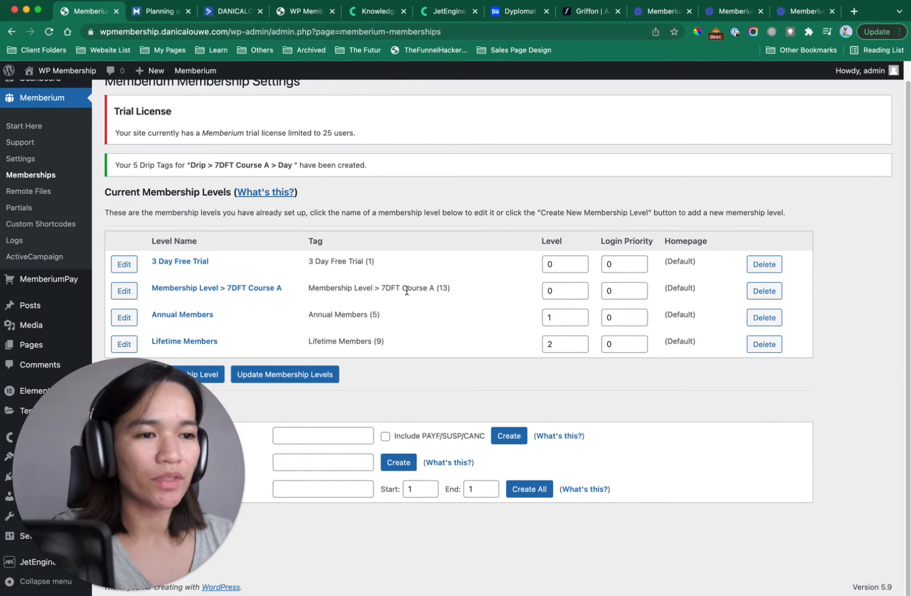
drag(394, 291, 425, 304)
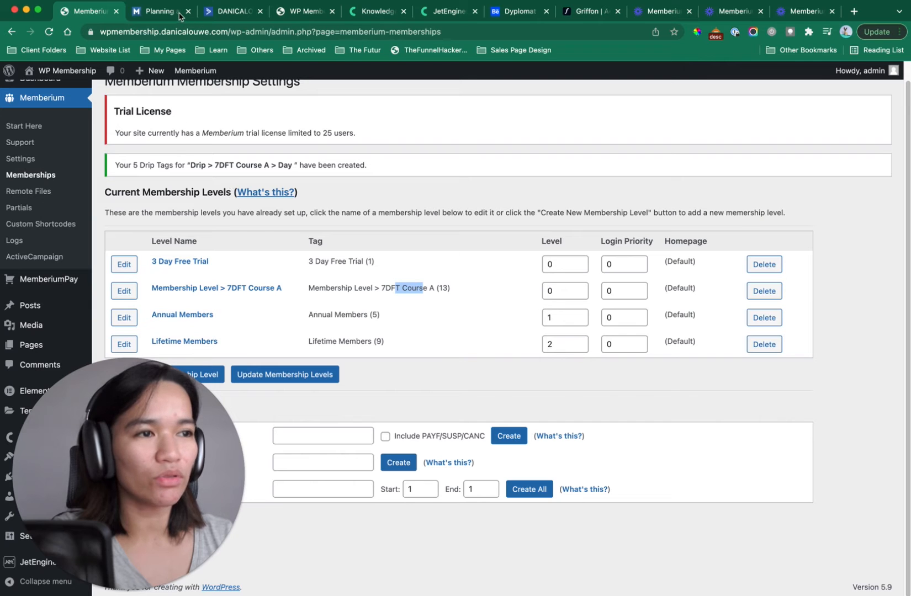
click(215, 12)
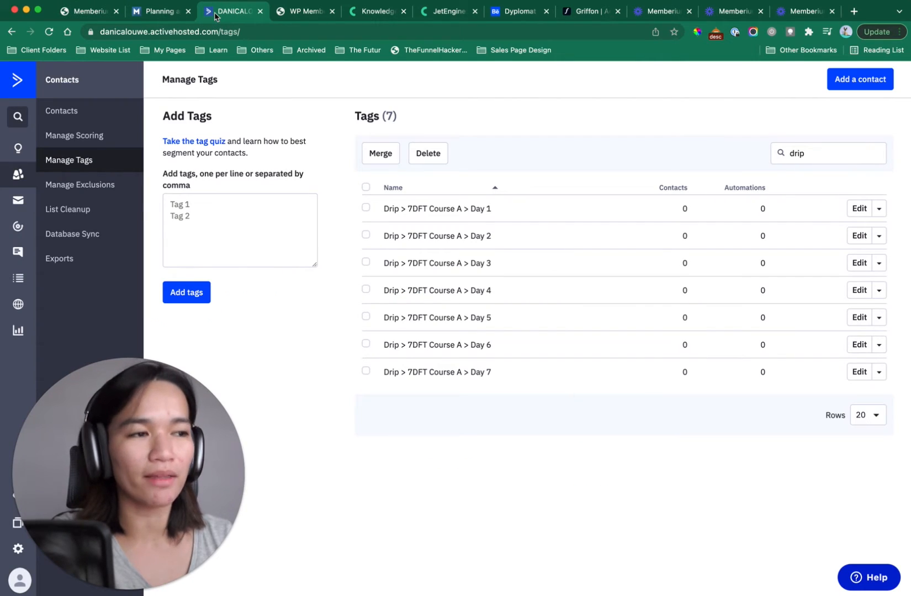
click(848, 153)
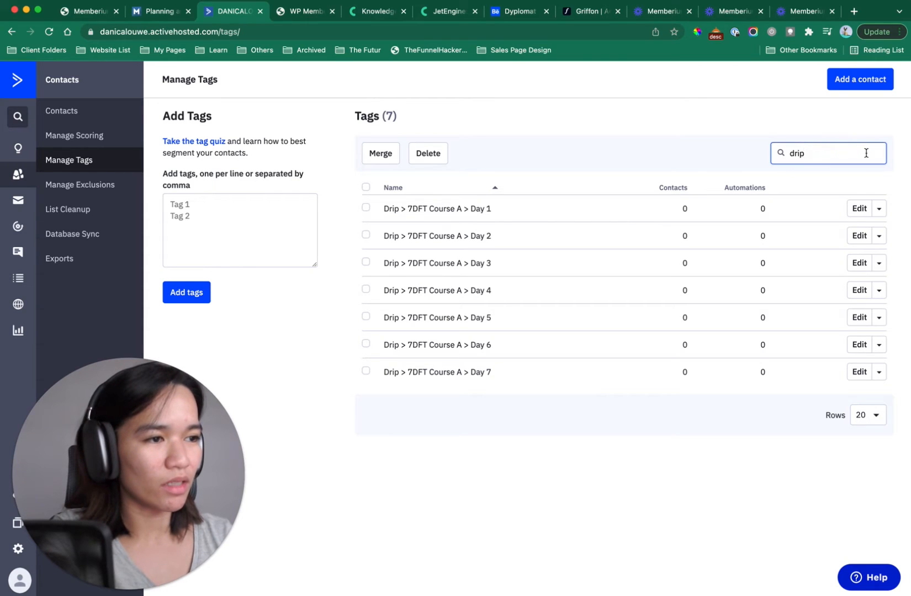
key(super+a)
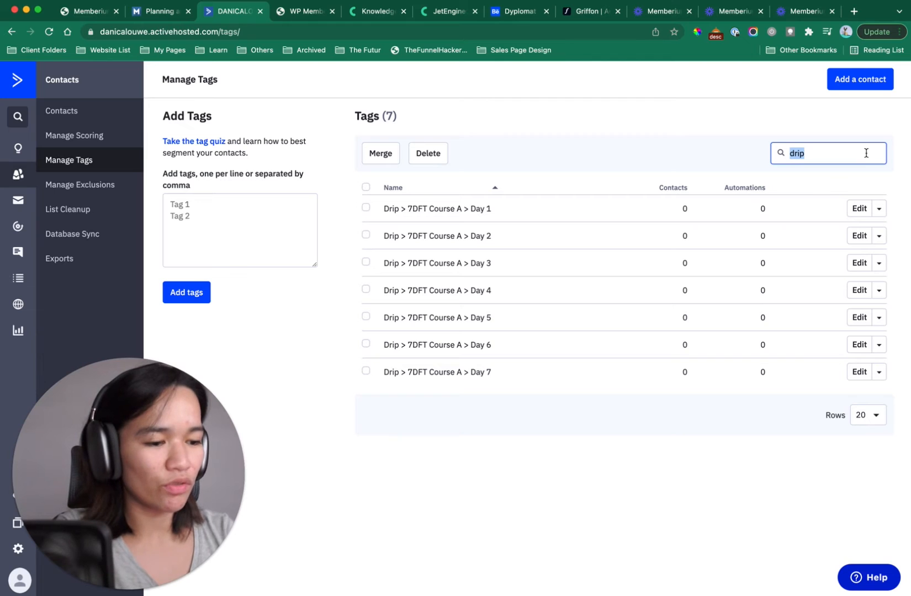
text(level)
key(Return)
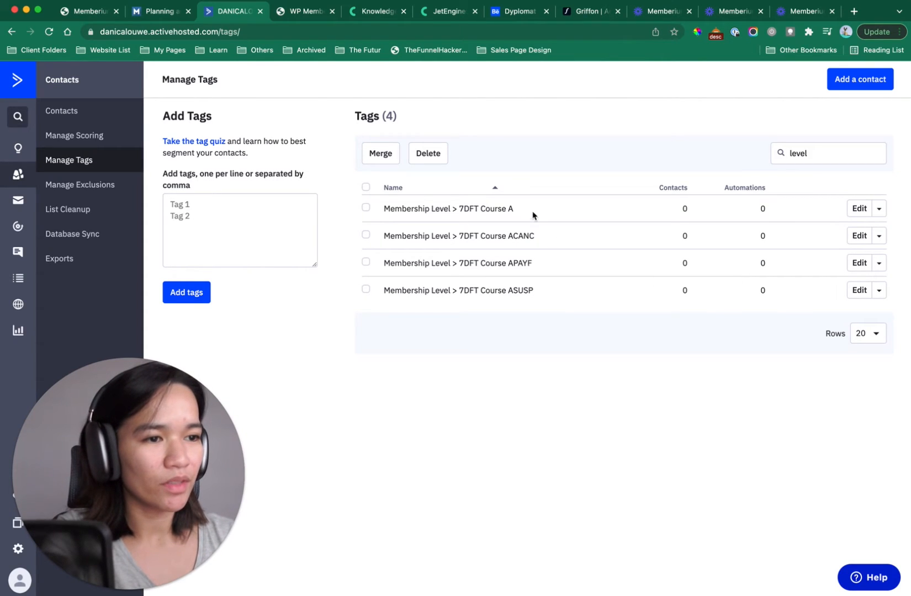
drag(538, 292, 390, 206)
click(433, 364)
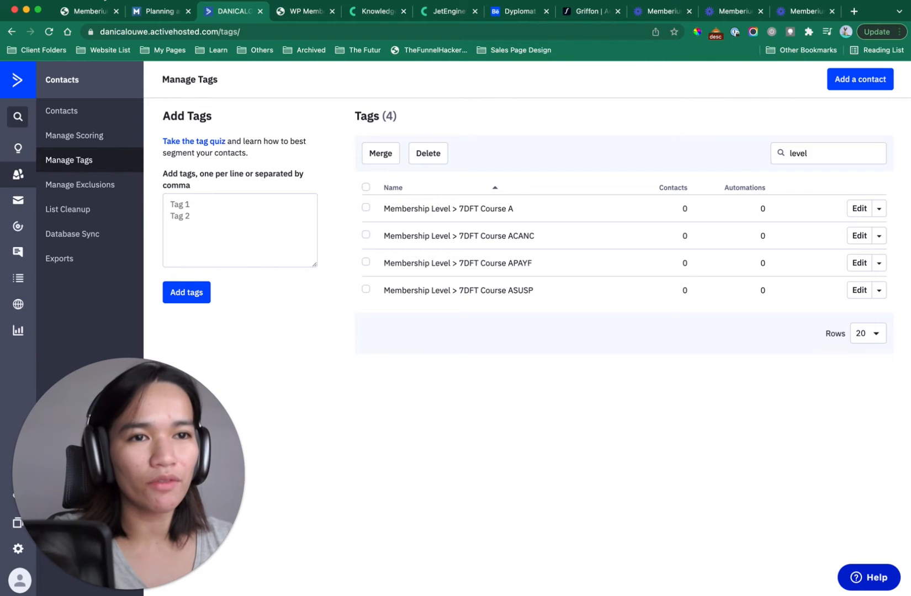
- Return to the Memberium settings in WordPress and examine the Web Hooks/Links options, including the Update Contact example URL
click(92, 11)
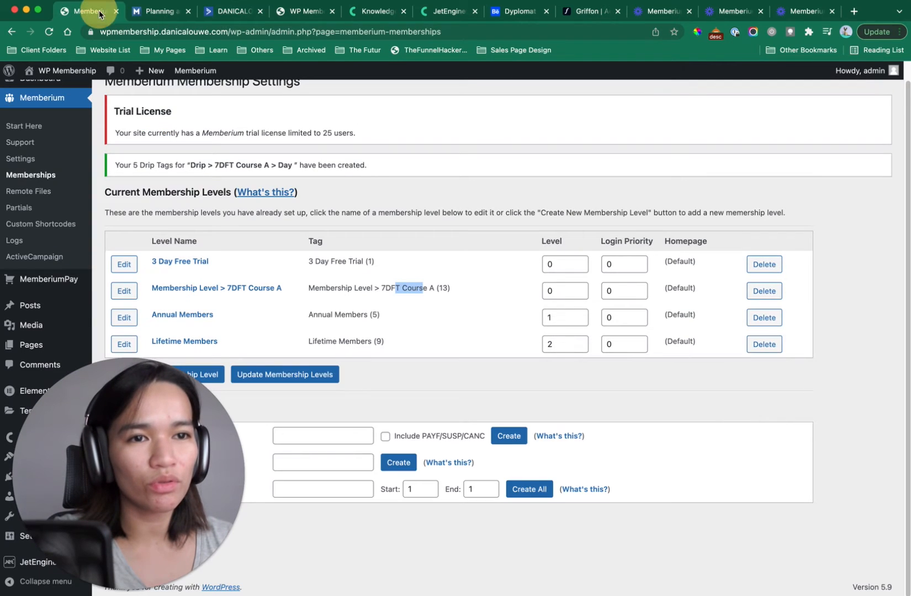
click(22, 156)
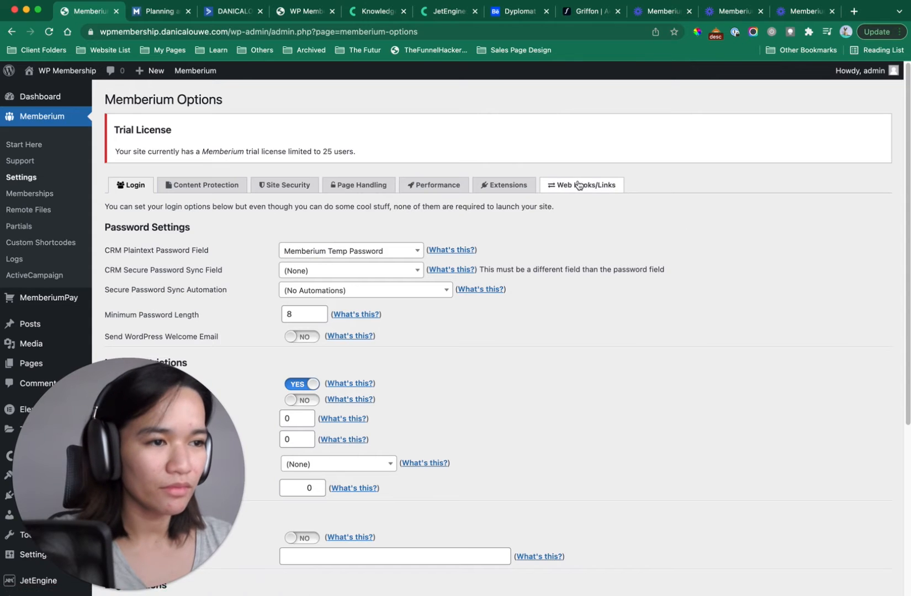
click(578, 184)
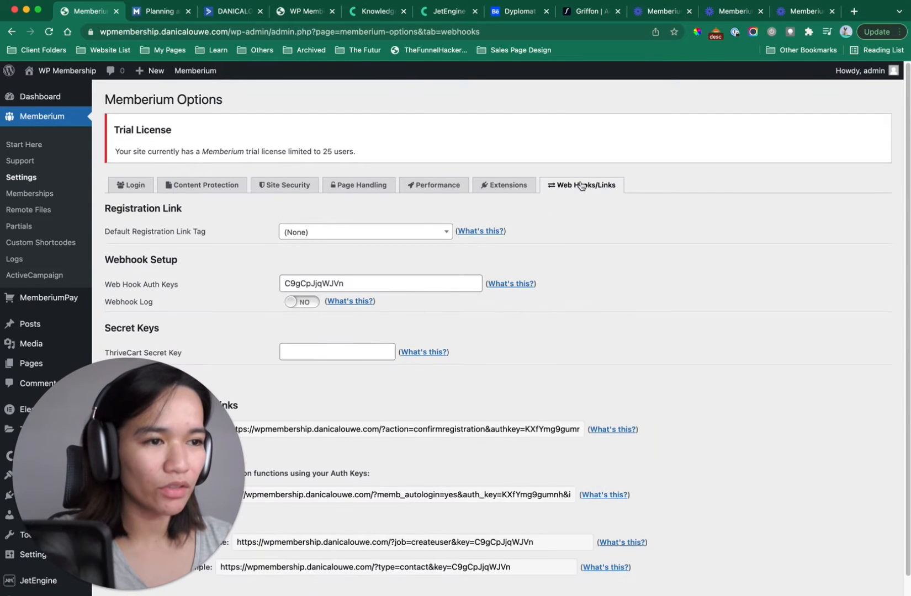
click(124, 486)
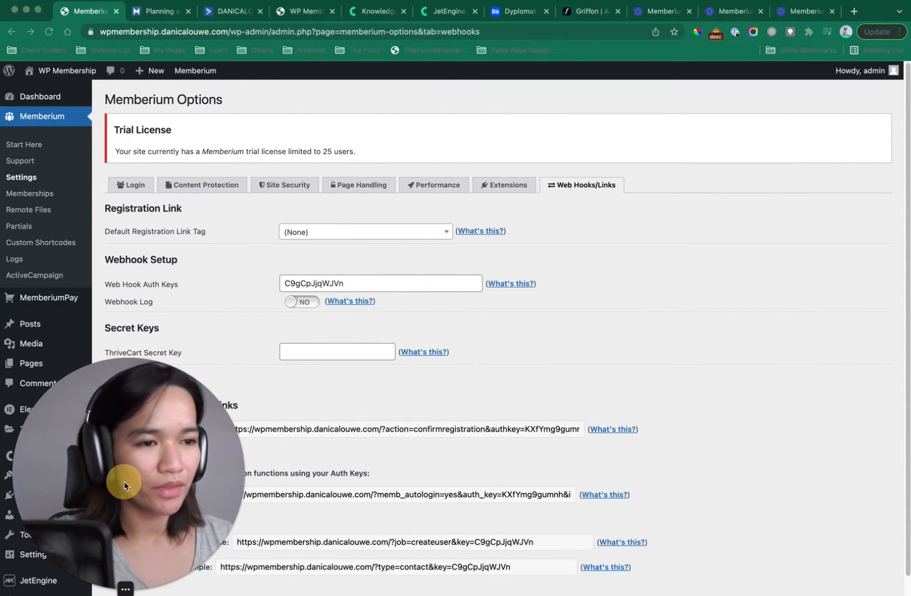
drag(124, 486, 774, 453)
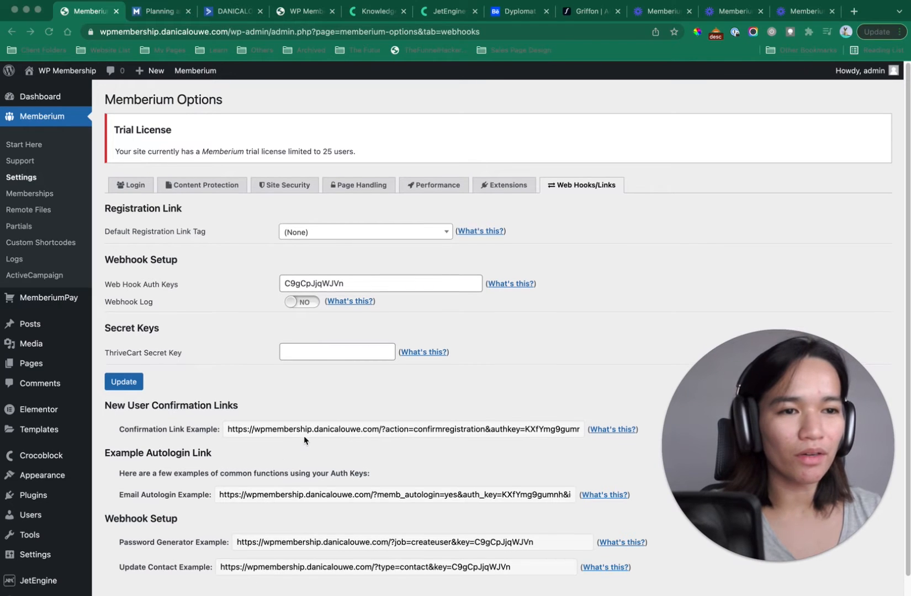
scroll(304, 436, down, 2)
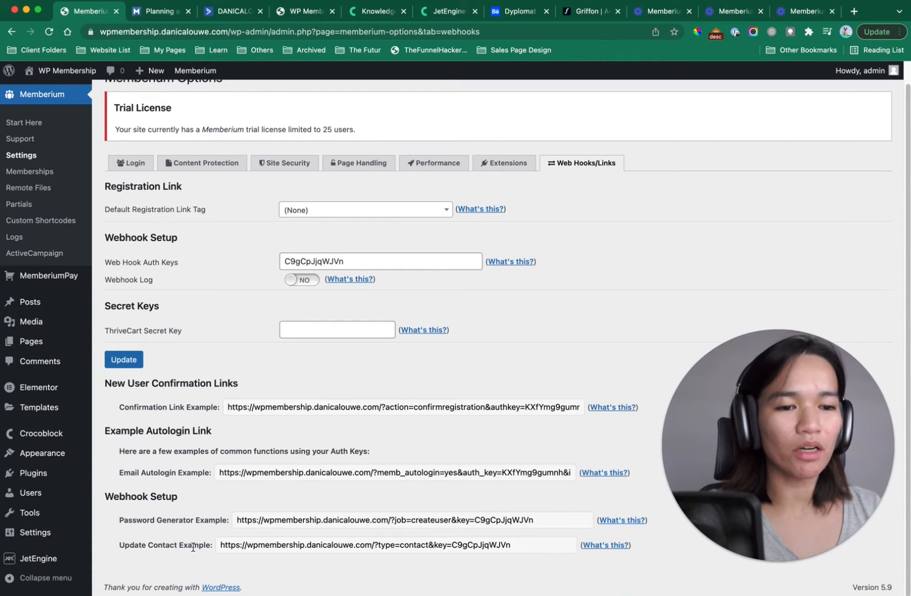
click(432, 547)
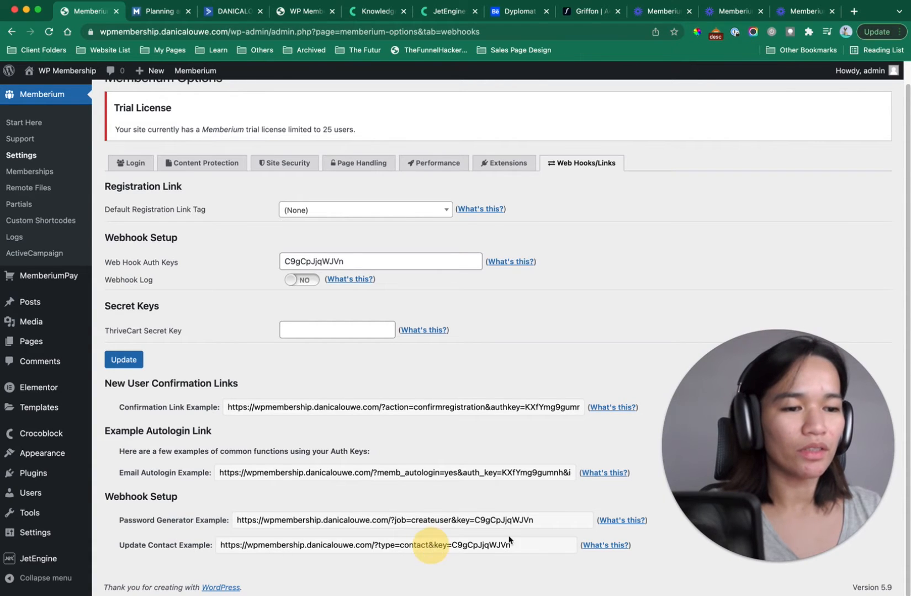
drag(576, 545, 294, 535)
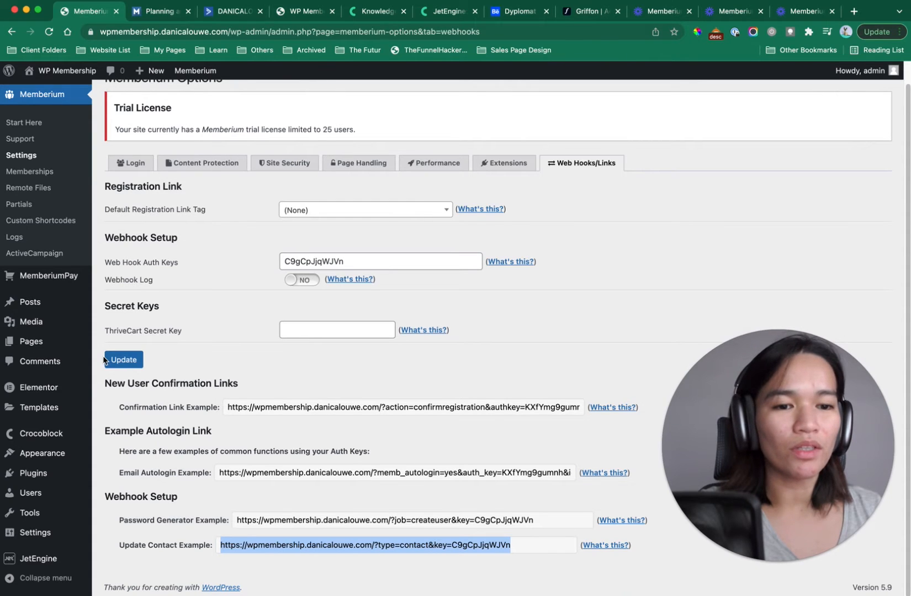
mouse_move(39, 492)
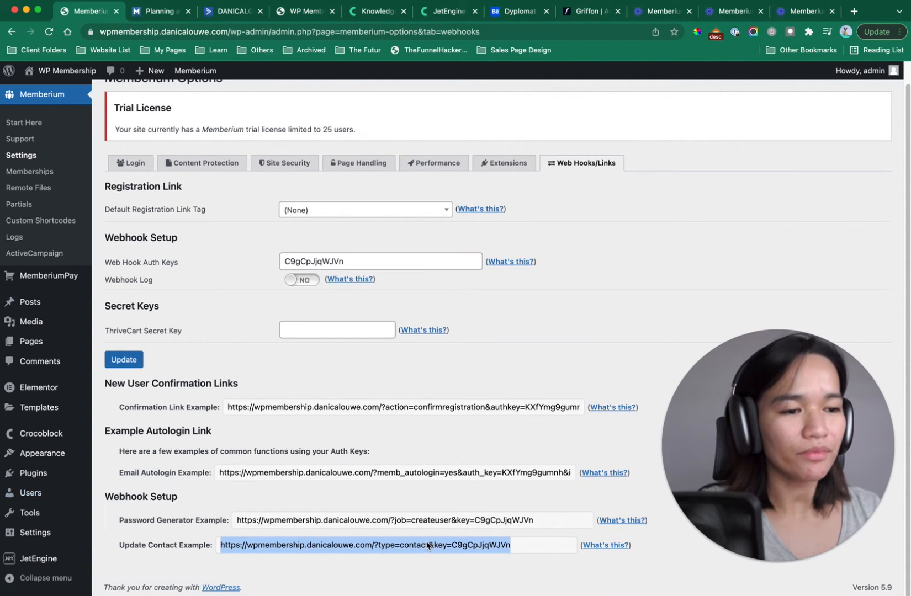
- Switch to ActiveCampaign and create a new automation with the Start from Scratch recipe, dismissing the trigger selection
click(229, 16)
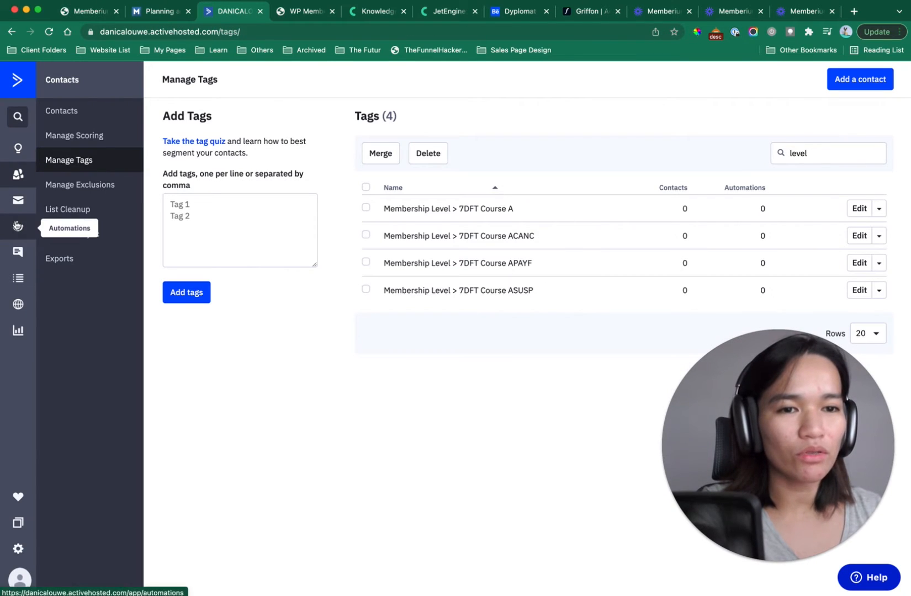
click(17, 227)
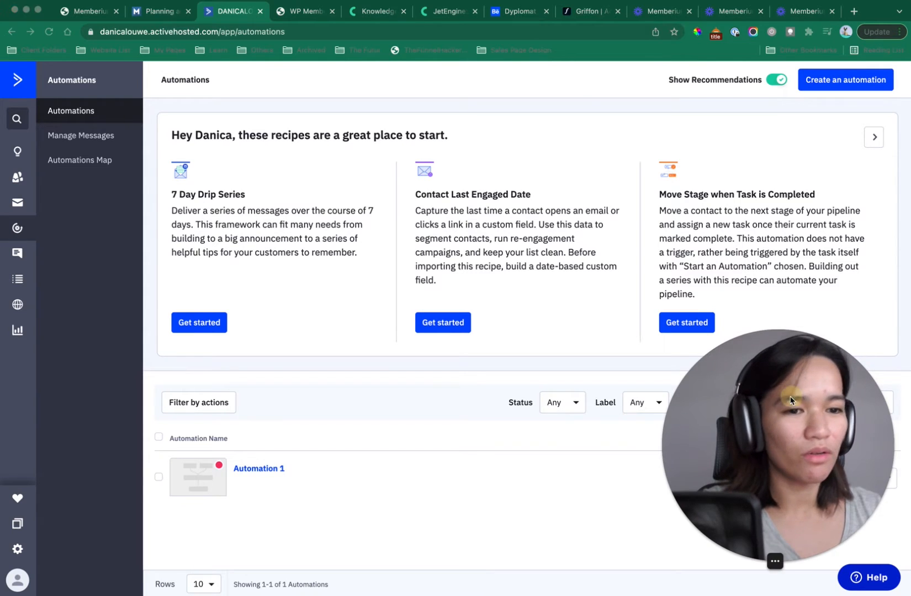
drag(789, 397, 133, 423)
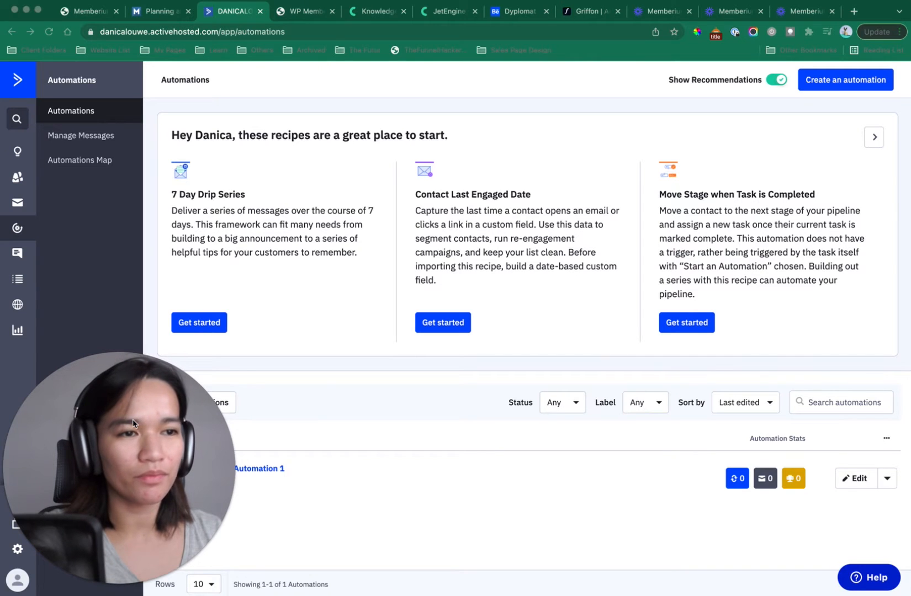
drag(132, 424, 502, 147)
click(861, 86)
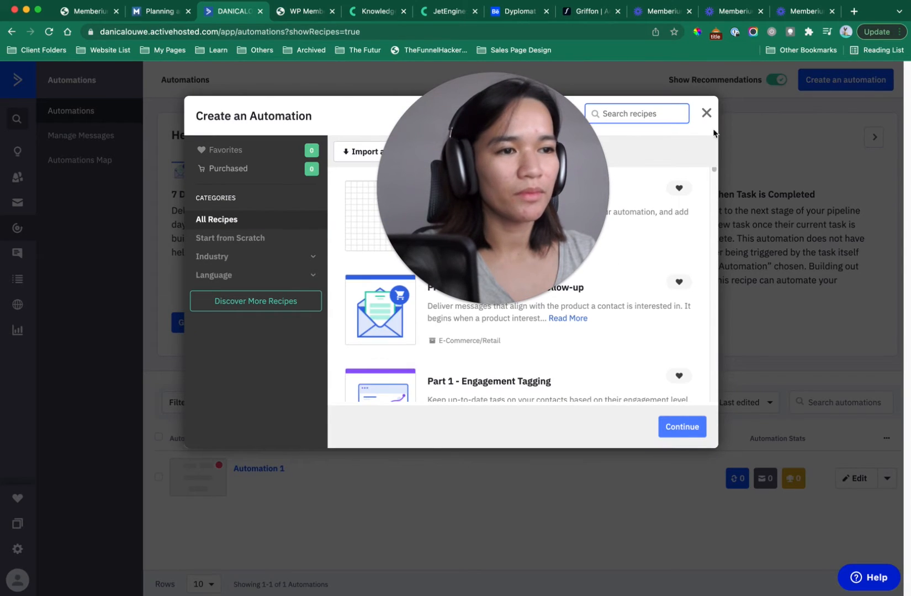
drag(486, 200, 123, 475)
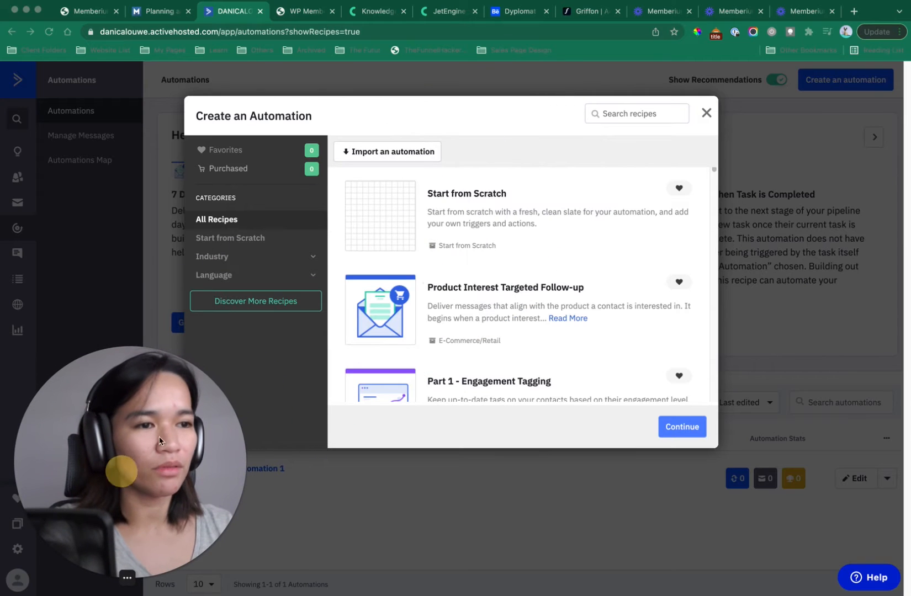
click(381, 227)
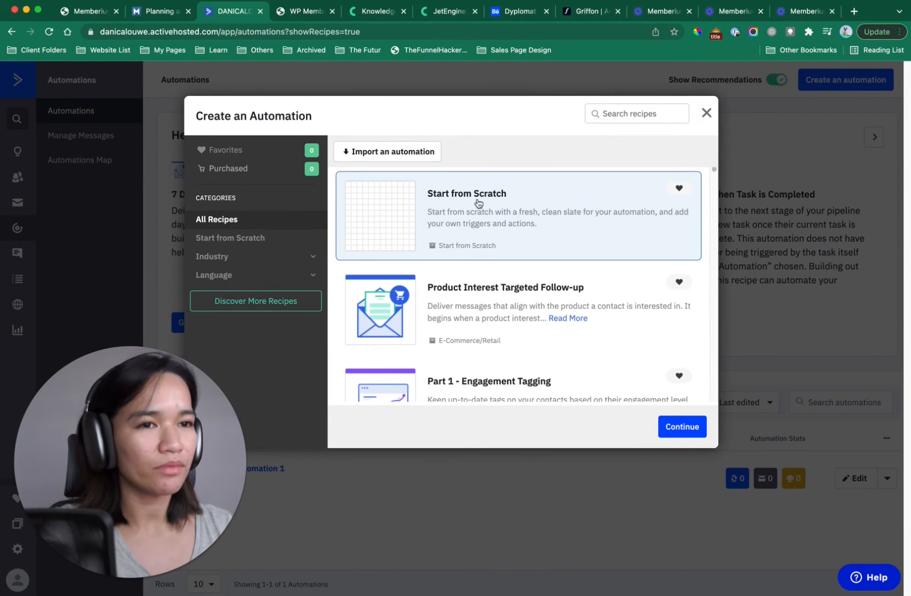
click(692, 435)
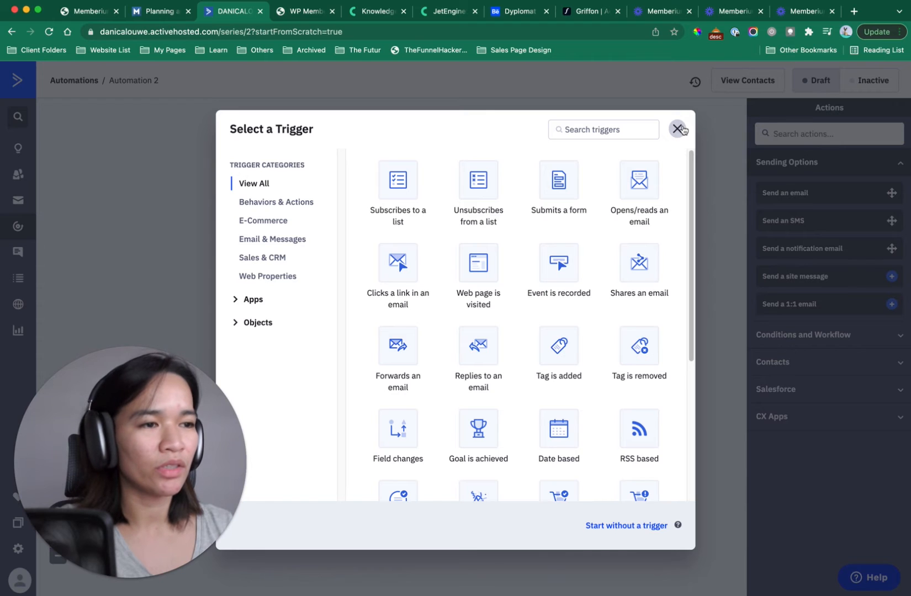
click(678, 129)
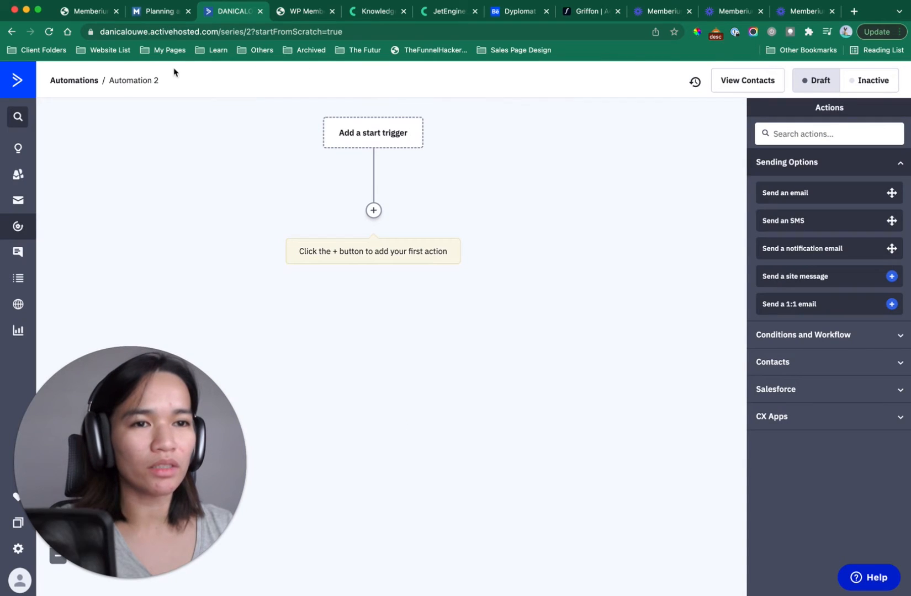
- Rename the new automation as "Memberium > Password Generator"
click(139, 81)
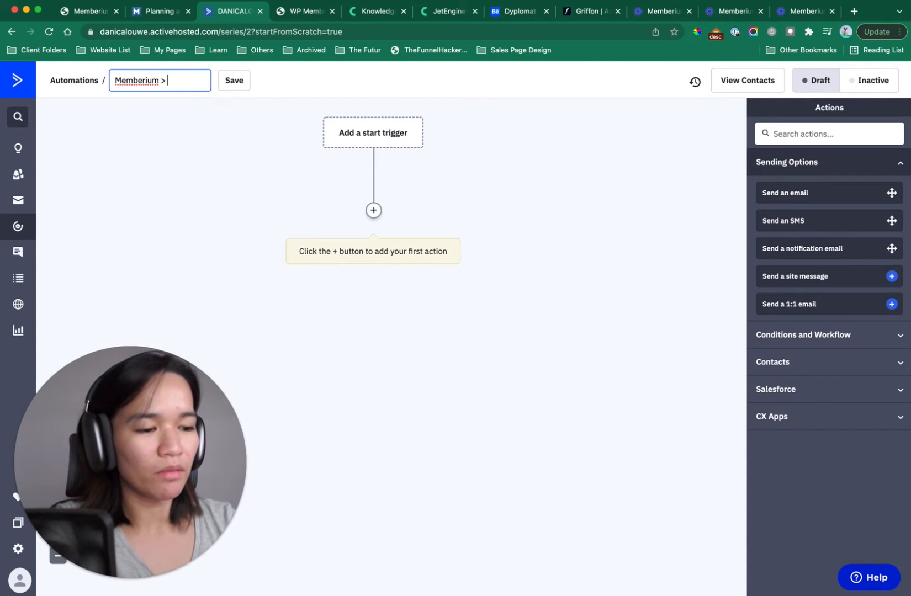
text(sword Generator)
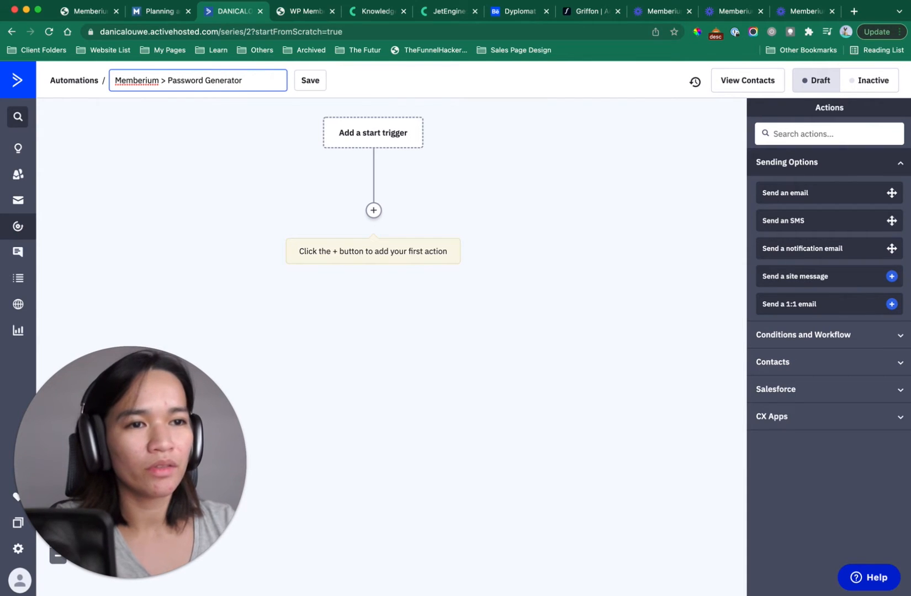
click(232, 97)
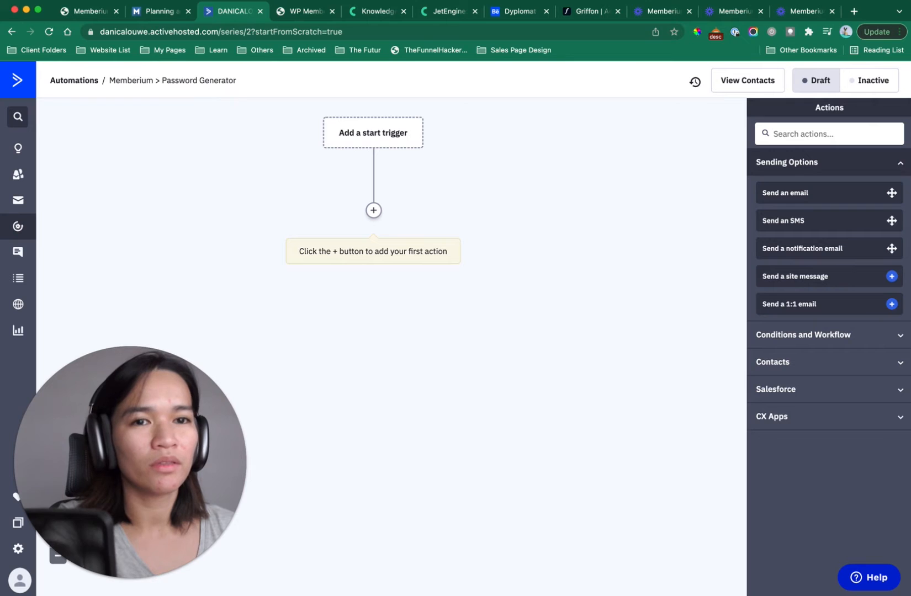
- Add a "Tag is added" start trigger for the tag "Trigger Automation > Password Generator" and dismiss the new action selection
click(359, 141)
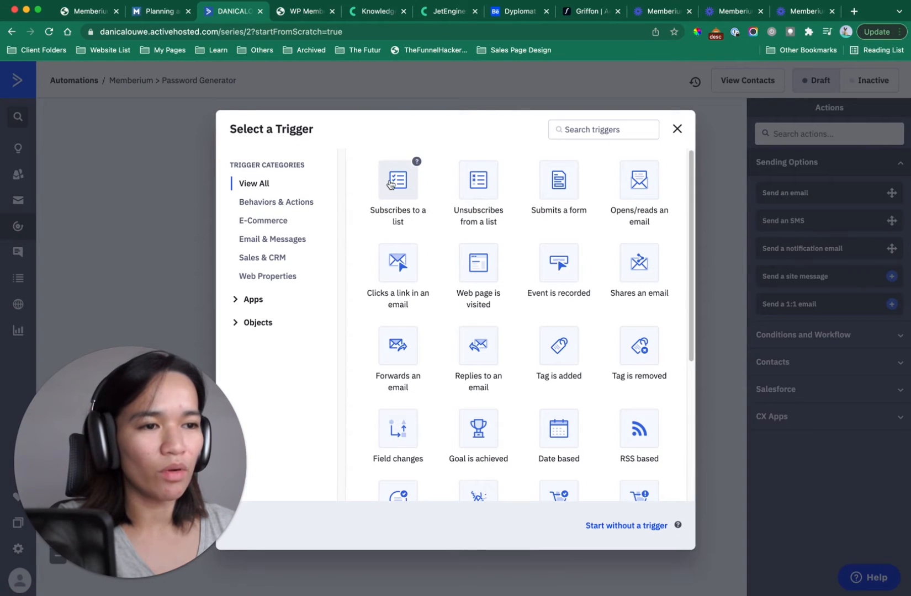
click(605, 129)
text(tag)
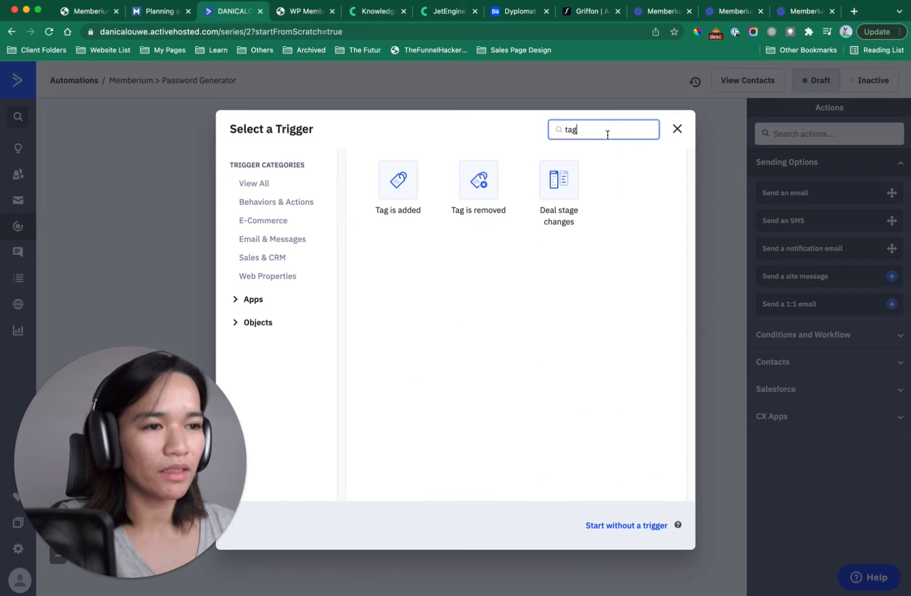
click(396, 187)
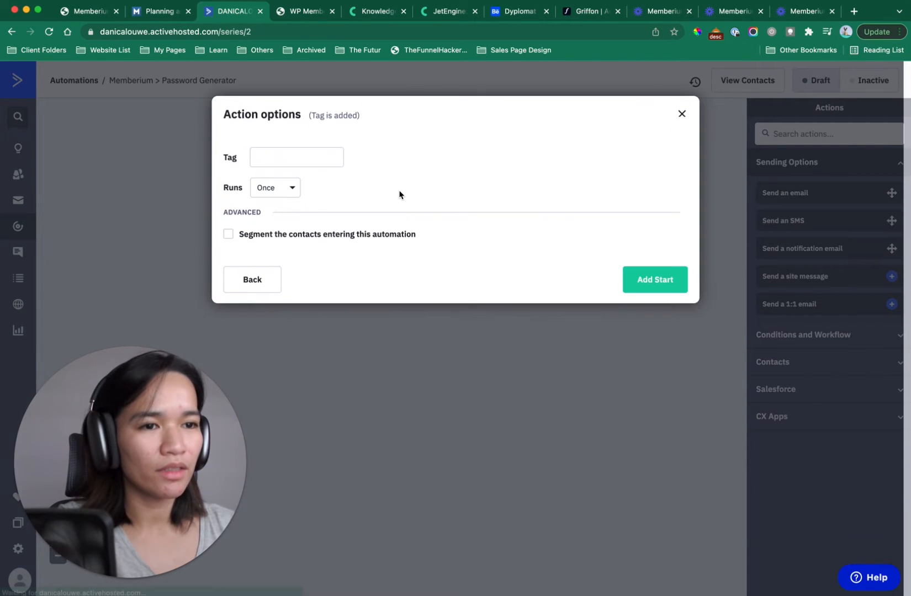
click(324, 155)
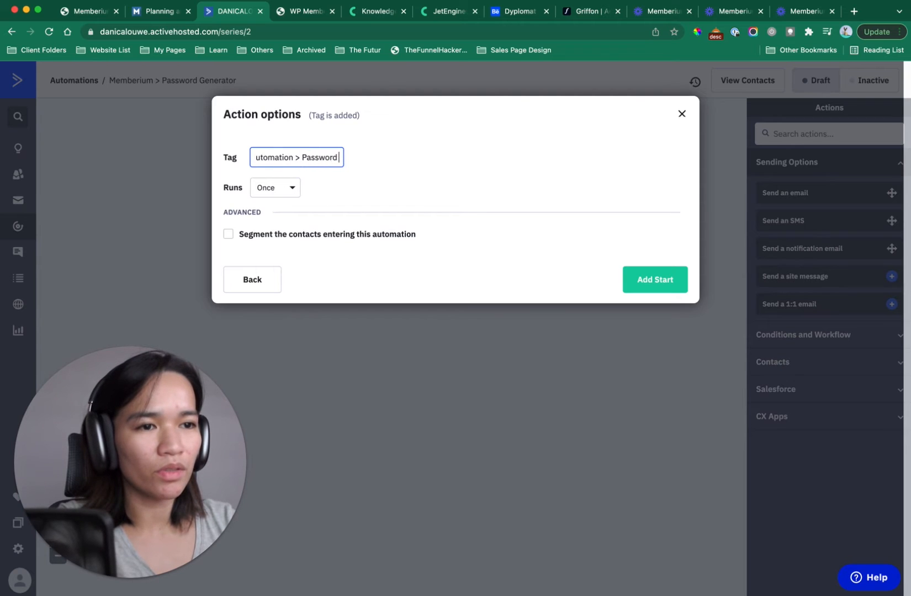
key(super+a)
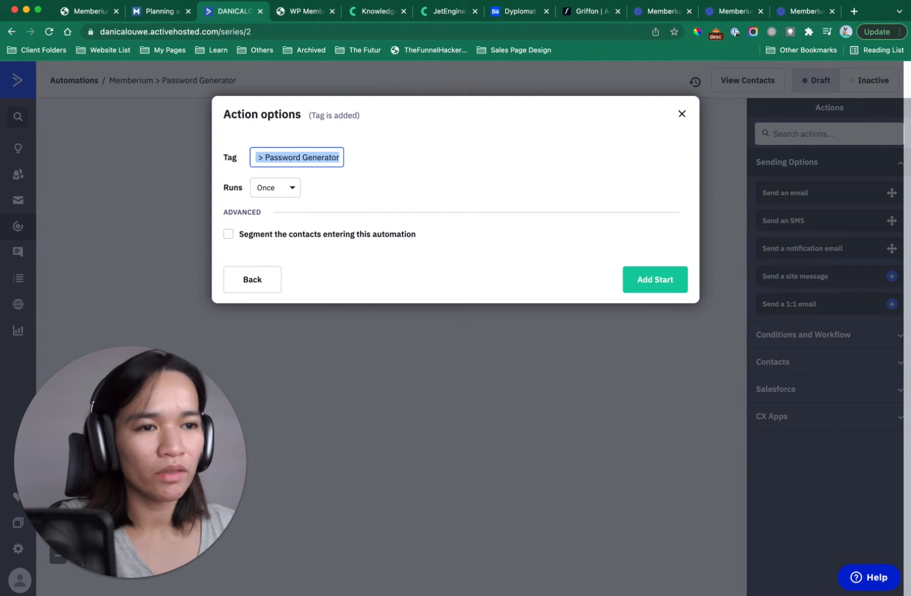
click(650, 284)
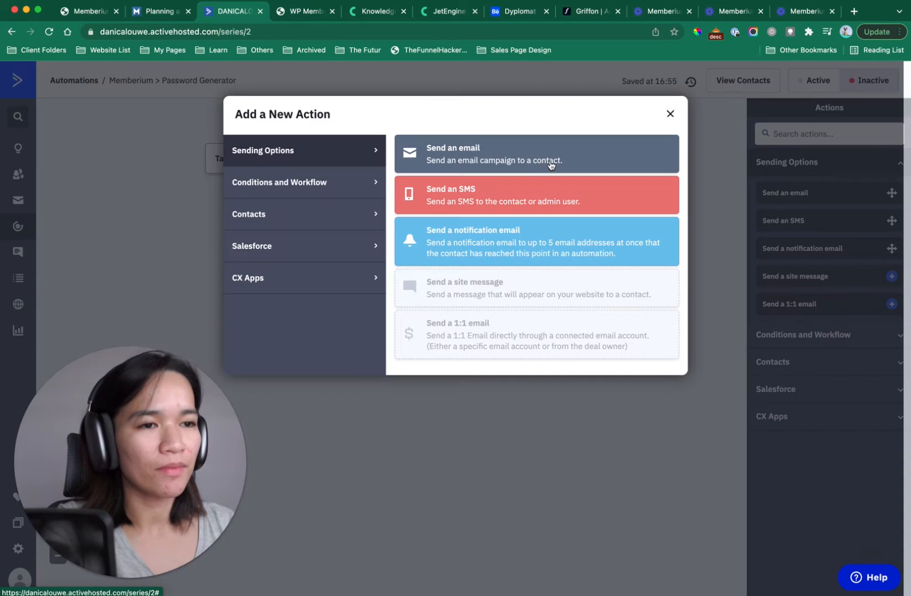
click(669, 114)
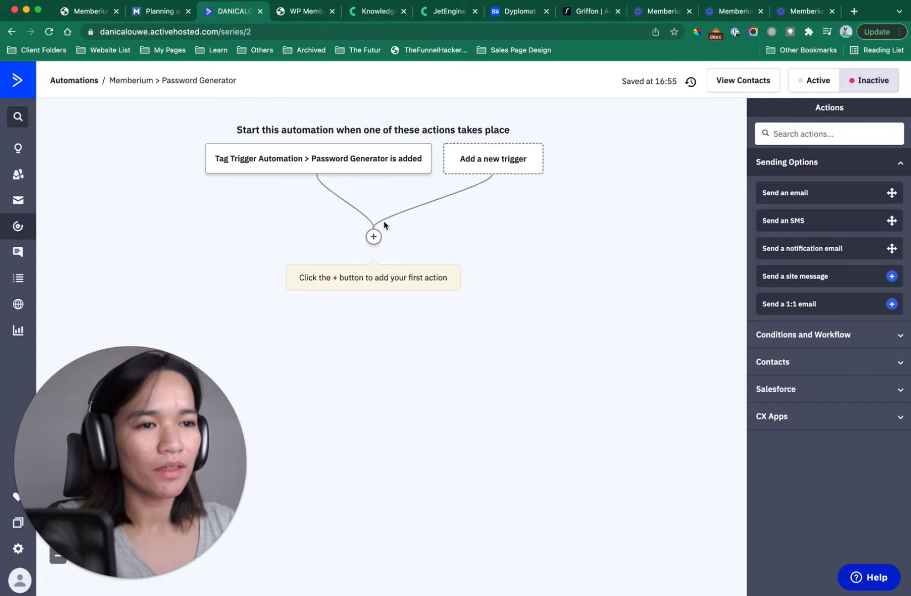
click(371, 237)
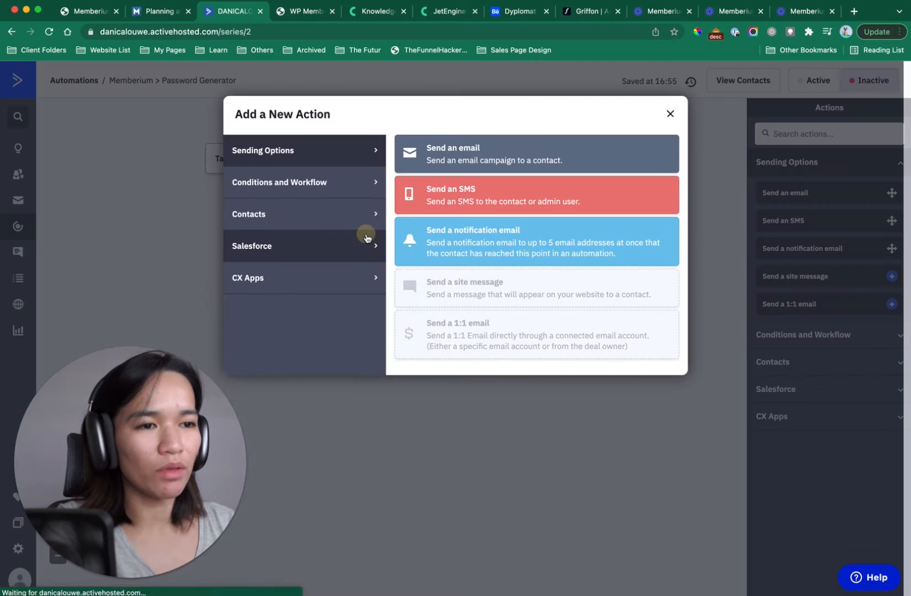
click(338, 188)
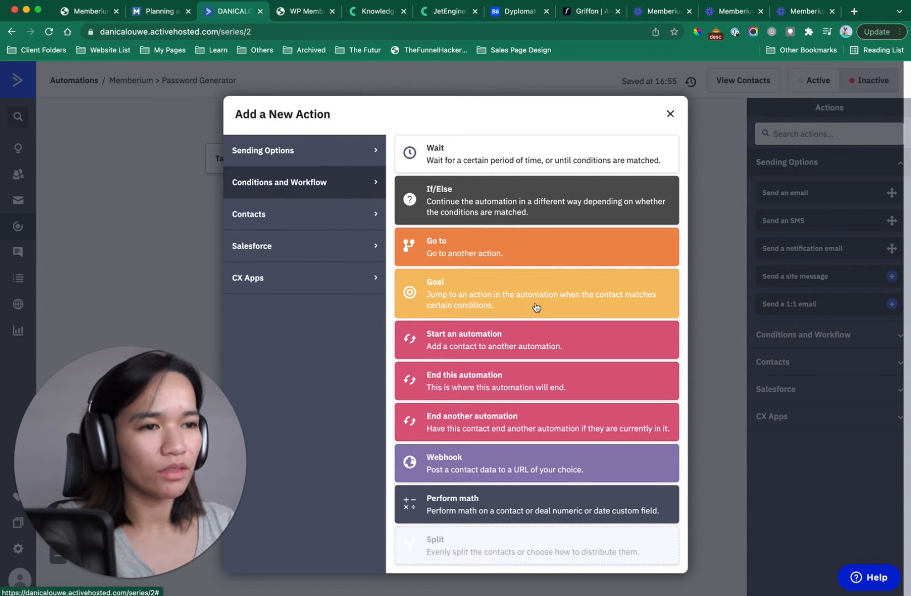
click(285, 210)
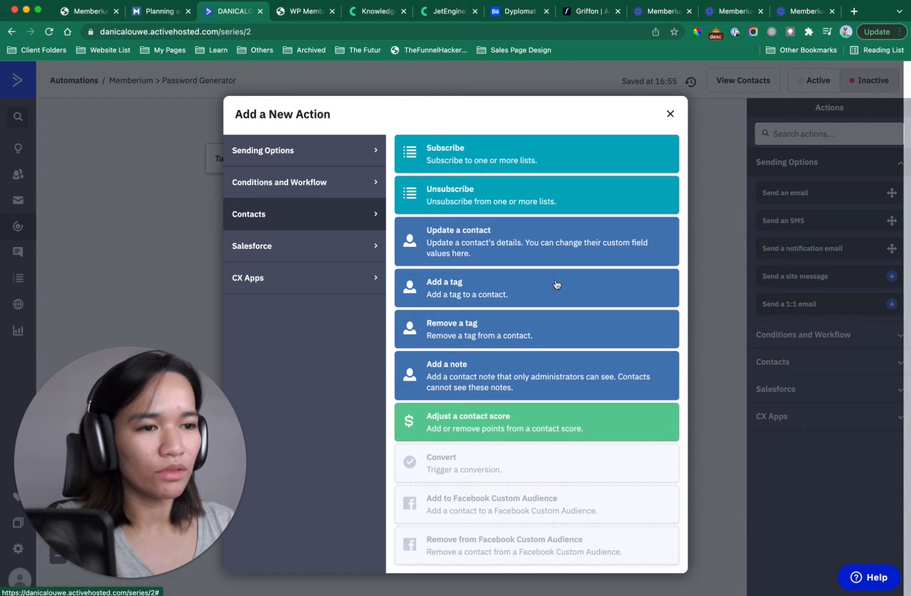
click(545, 329)
click(383, 215)
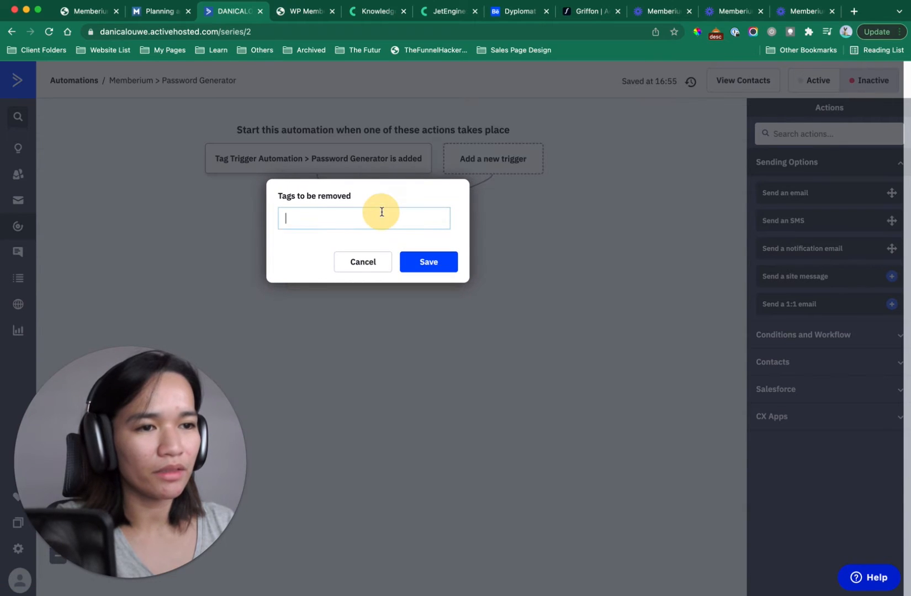
key(super+v)
key(super+a)
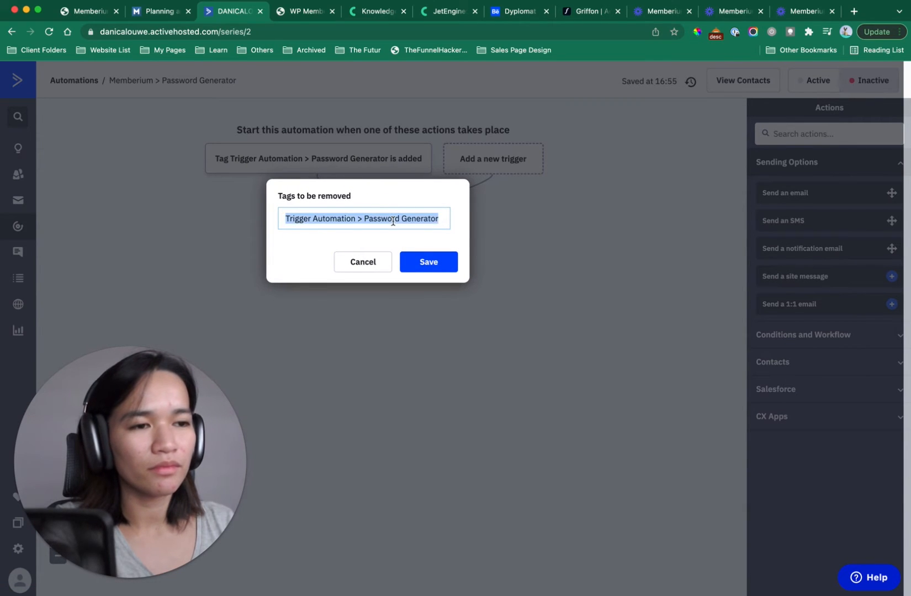
key(super+v)
key(super+a)
text(P)
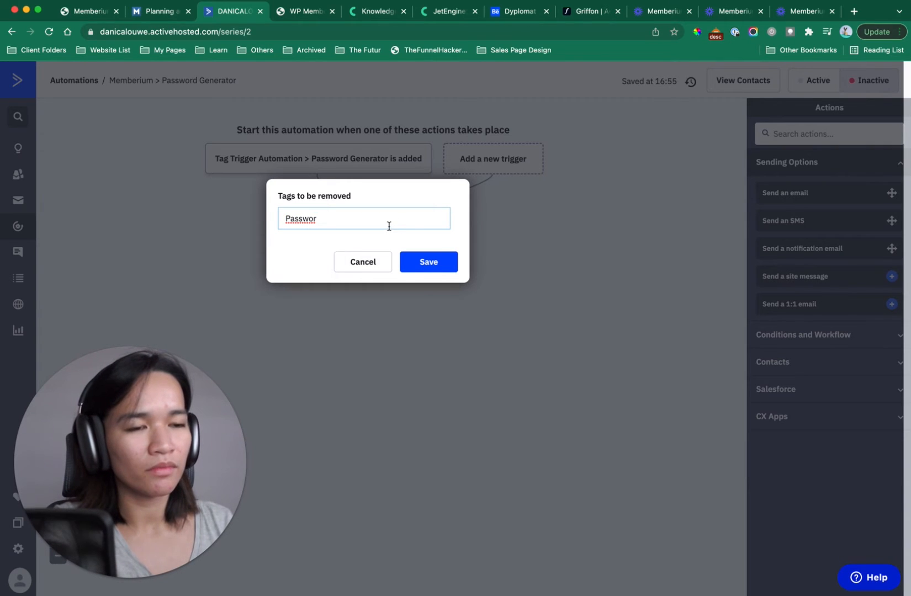
click(363, 262)
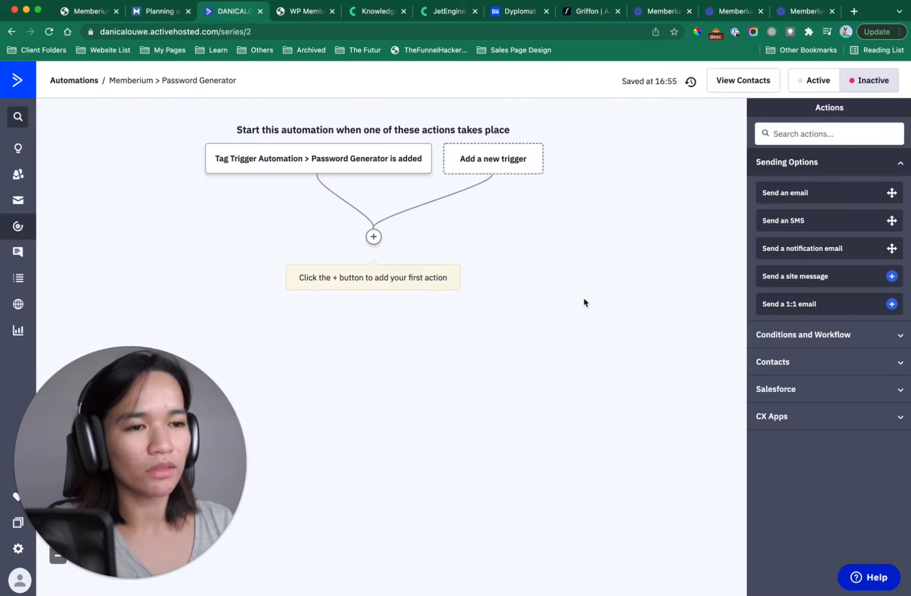
- Open the contact tag manager in a separate browser tab and check through to the last page of existing tags
super+click(16, 187)
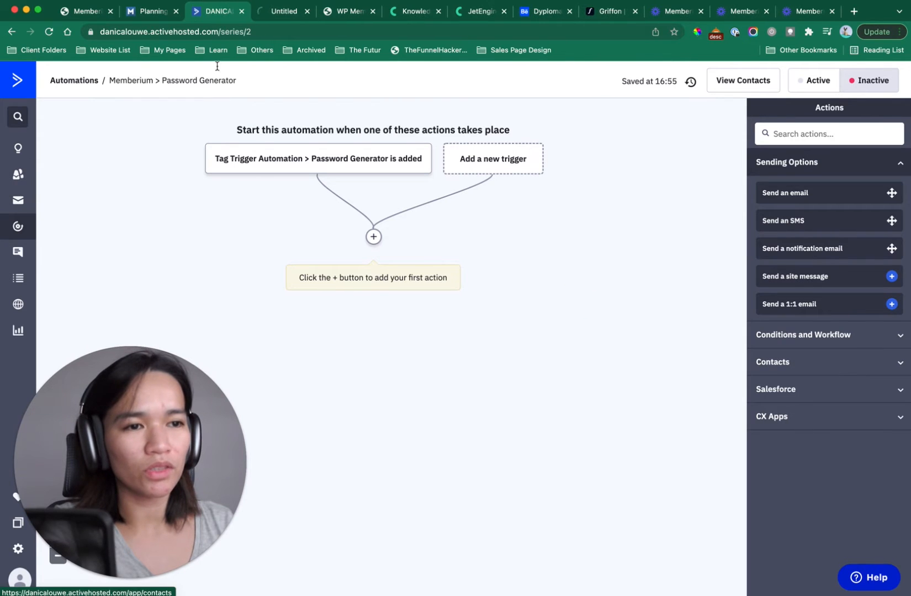
click(288, 17)
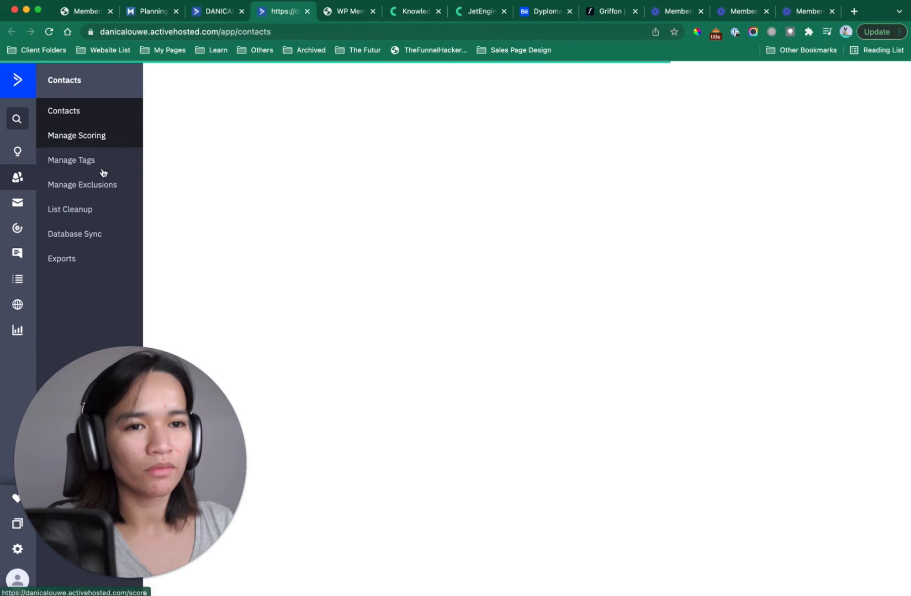
click(97, 166)
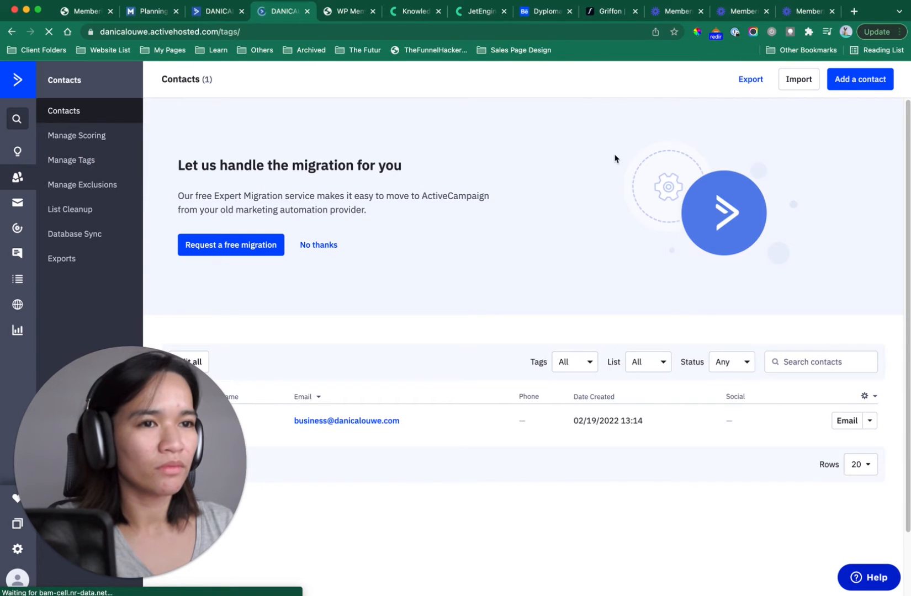
scroll(615, 260, down, 5)
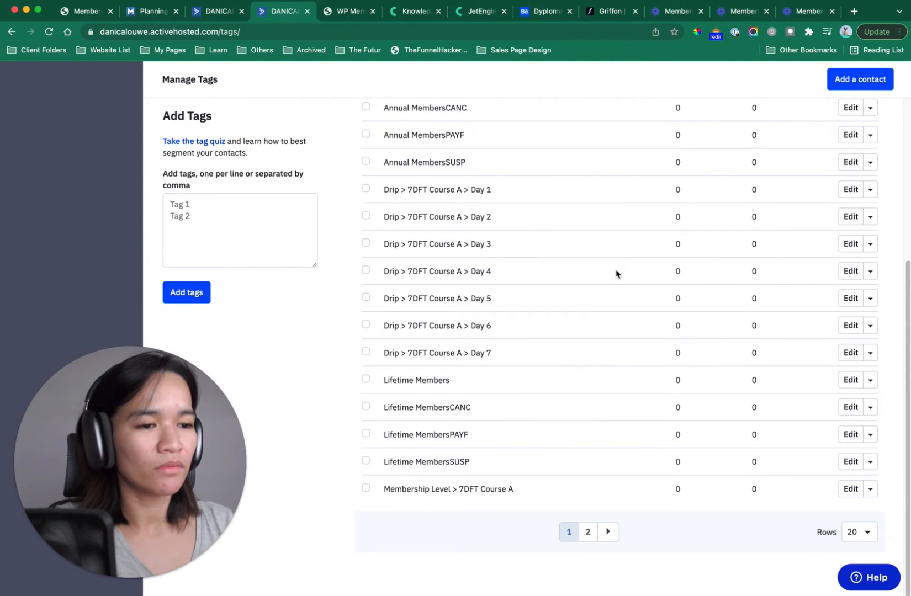
click(588, 534)
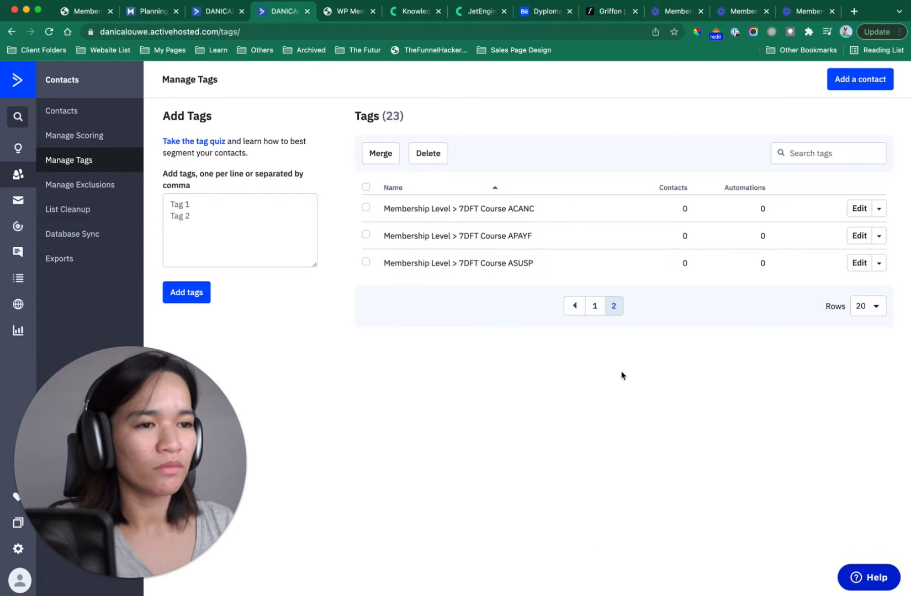
- Return to the automation, open the "Tag is added" start trigger's options and copy its full tag name
click(223, 14)
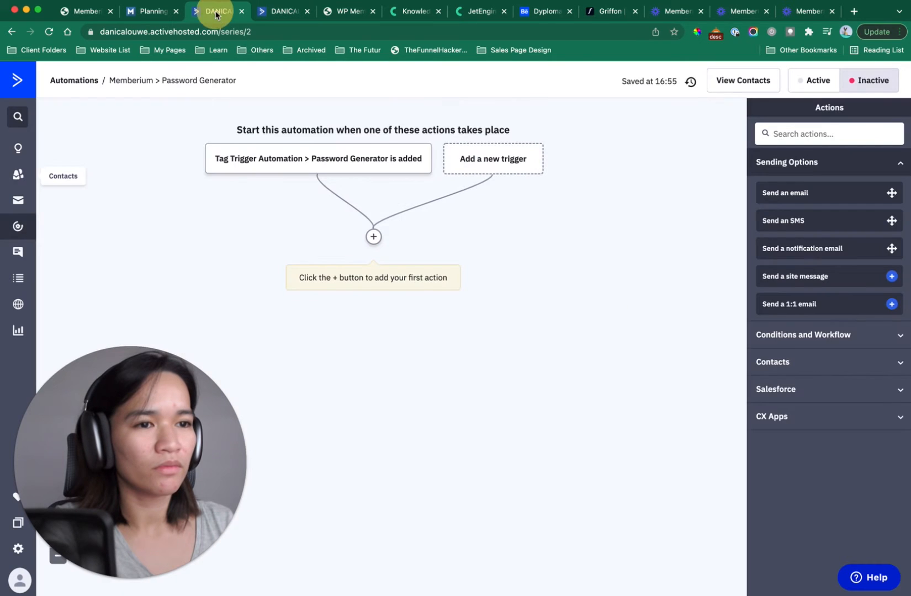
click(354, 163)
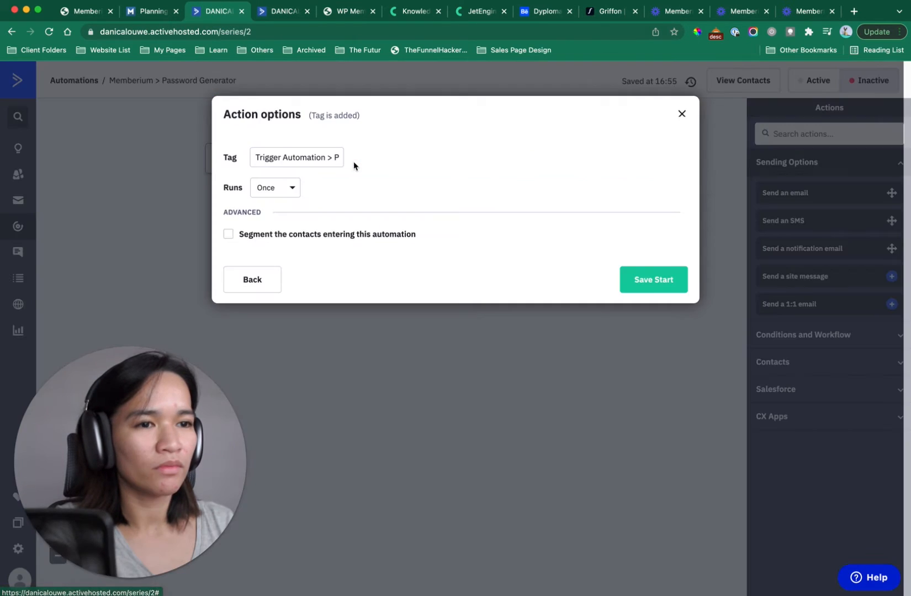
click(319, 156)
key(super+a)
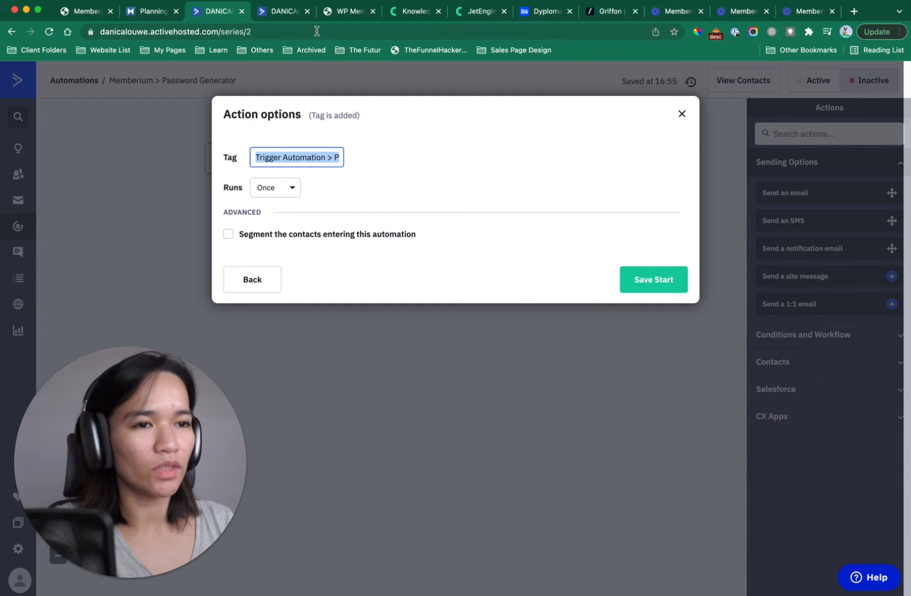
- Add the tag "Trigger Automation > Password Generator" to the account's tags in the tag manager
click(283, 14)
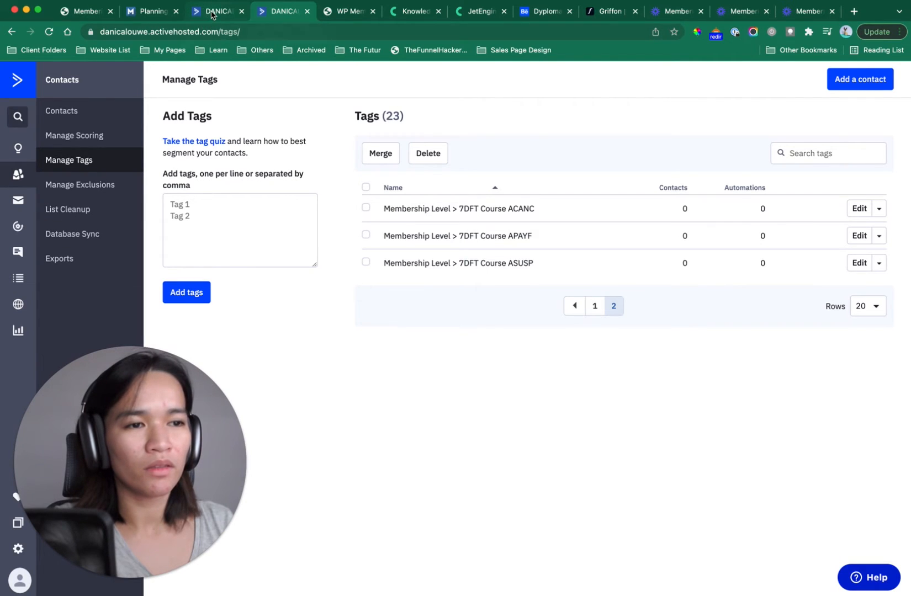
click(218, 228)
key(super+v)
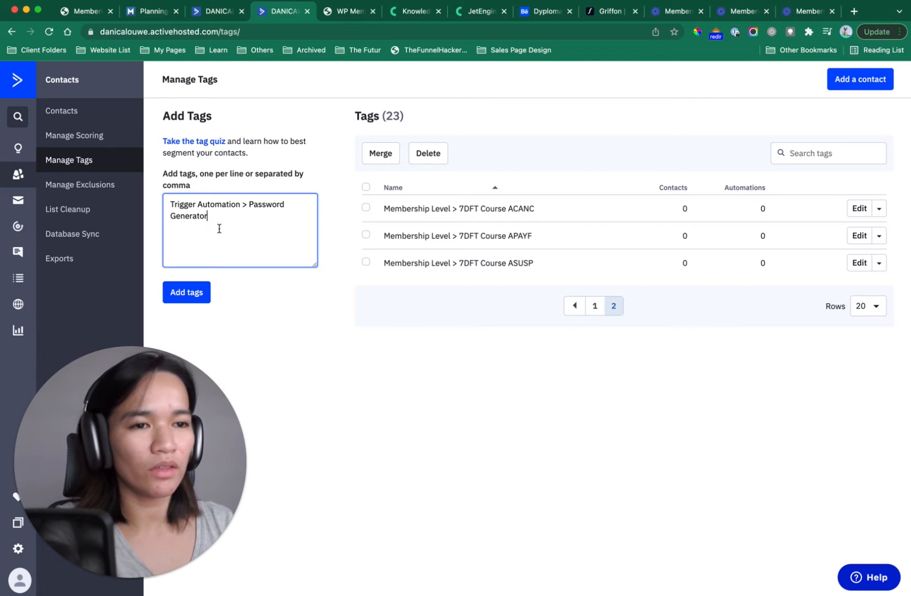
key(super+a)
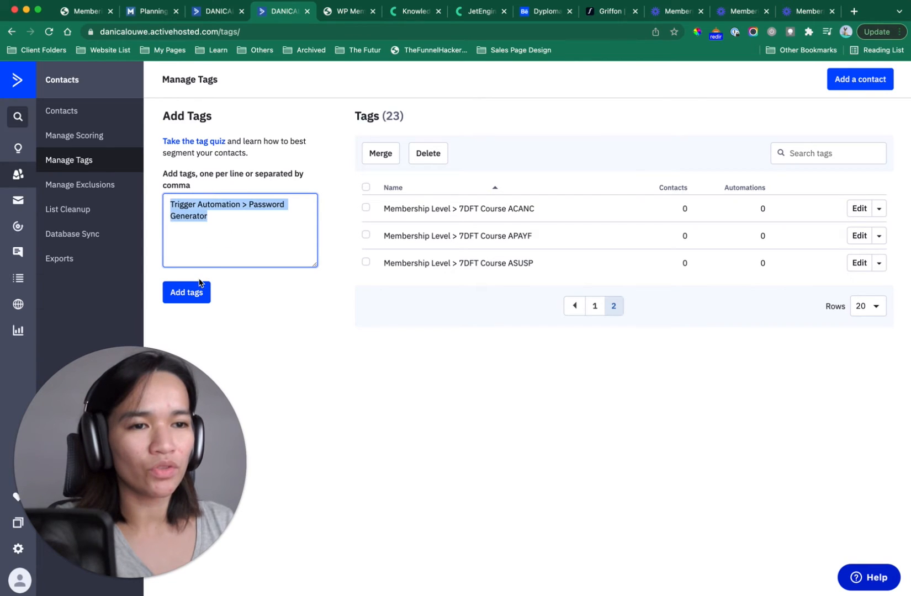
click(225, 222)
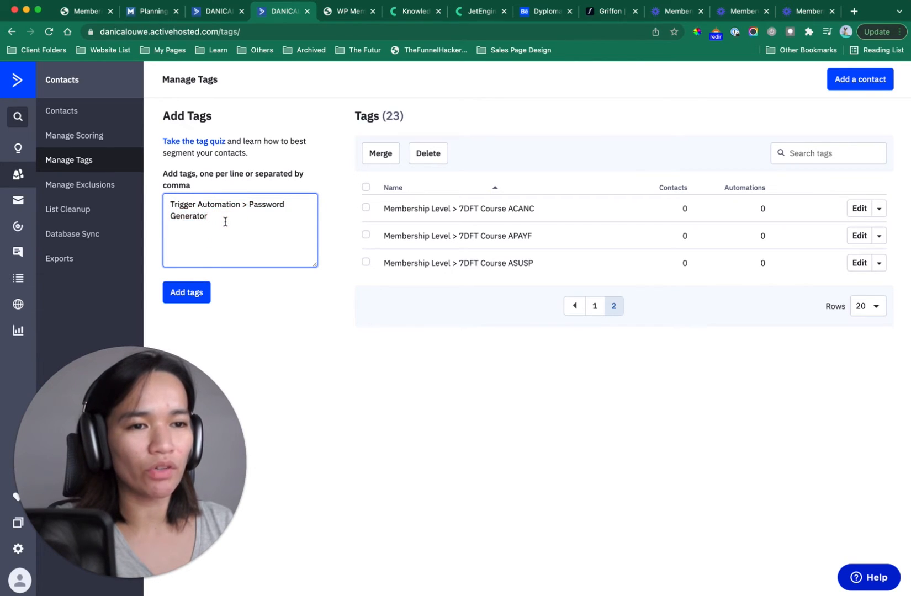
key(super+a)
click(227, 217)
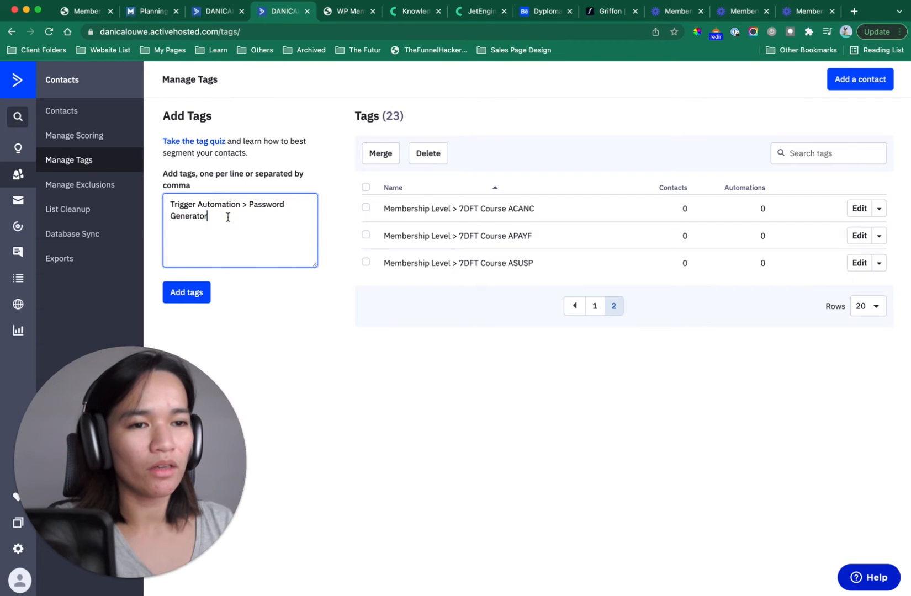
click(200, 295)
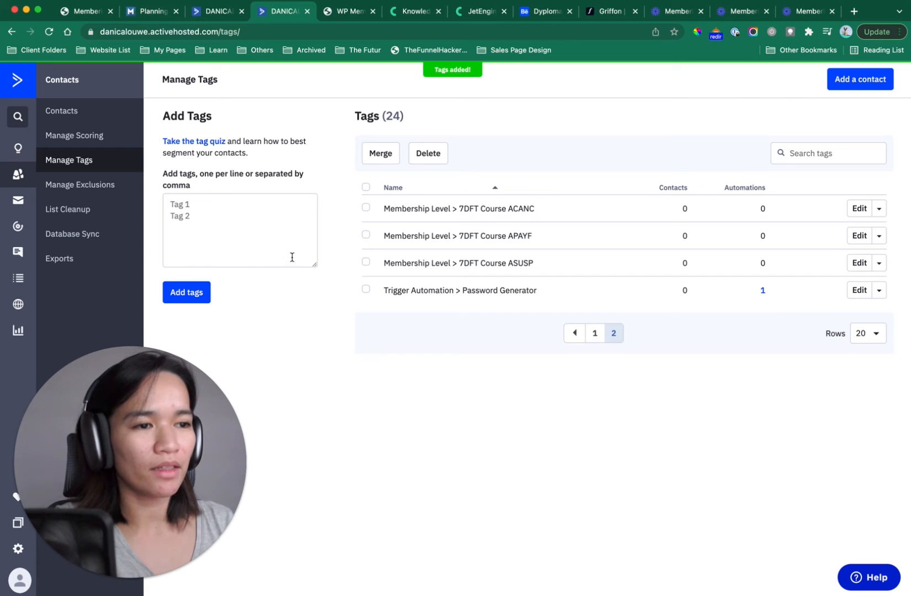
- Return to the automation, reopen the start trigger and save it with the tag "Trigger Automation > Password Generator"
click(220, 11)
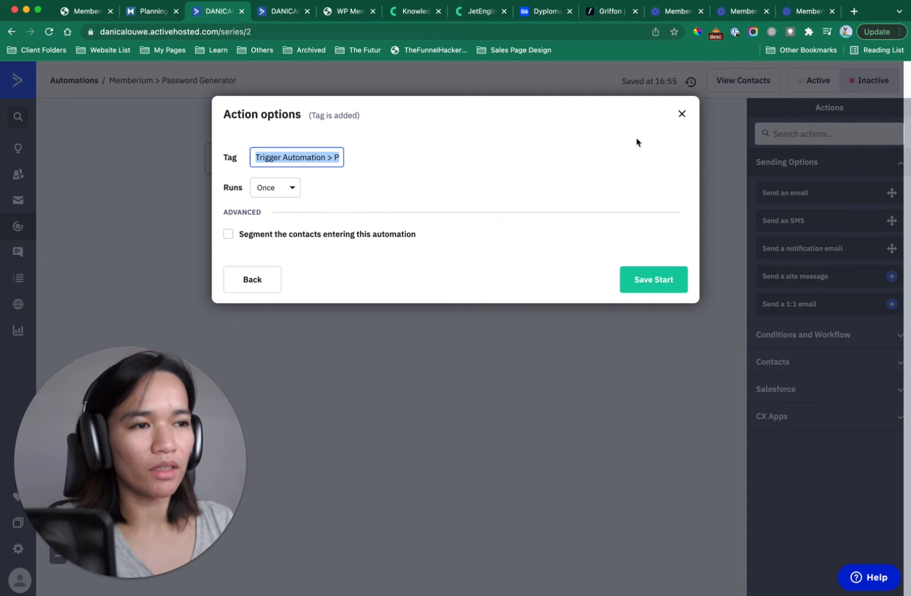
click(681, 112)
click(319, 163)
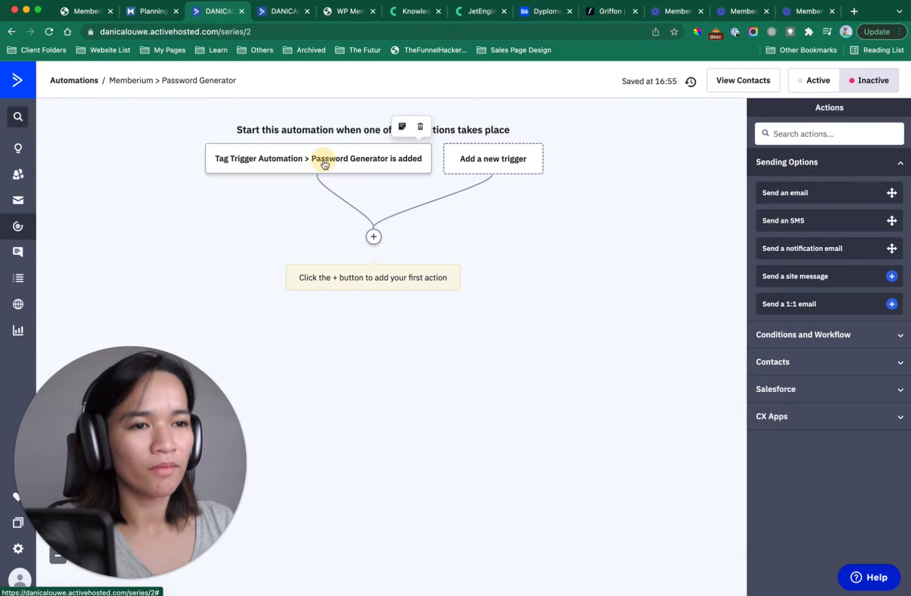
click(319, 157)
key(super+c)
key(Right)
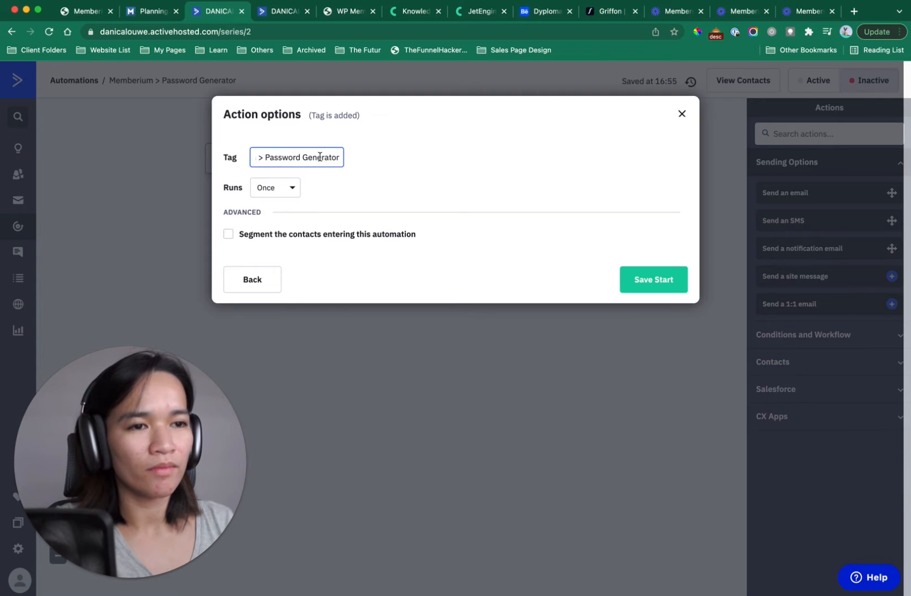
click(326, 172)
click(623, 285)
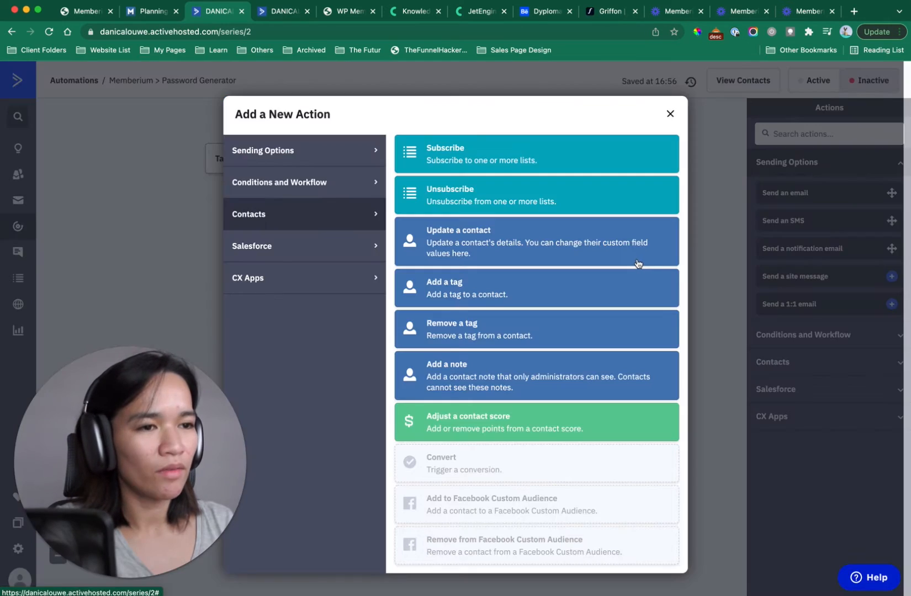
- Add a "Remove a tag" action for "Trigger Automation > Password Generator" in place of the leftover "Passwor" entry, and reload the automation
click(468, 324)
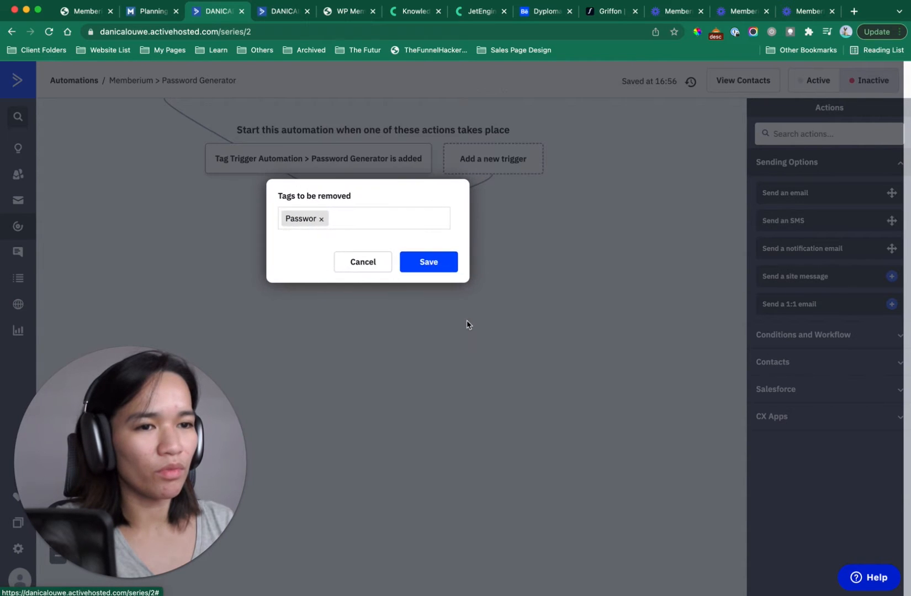
click(323, 221)
key(super+v)
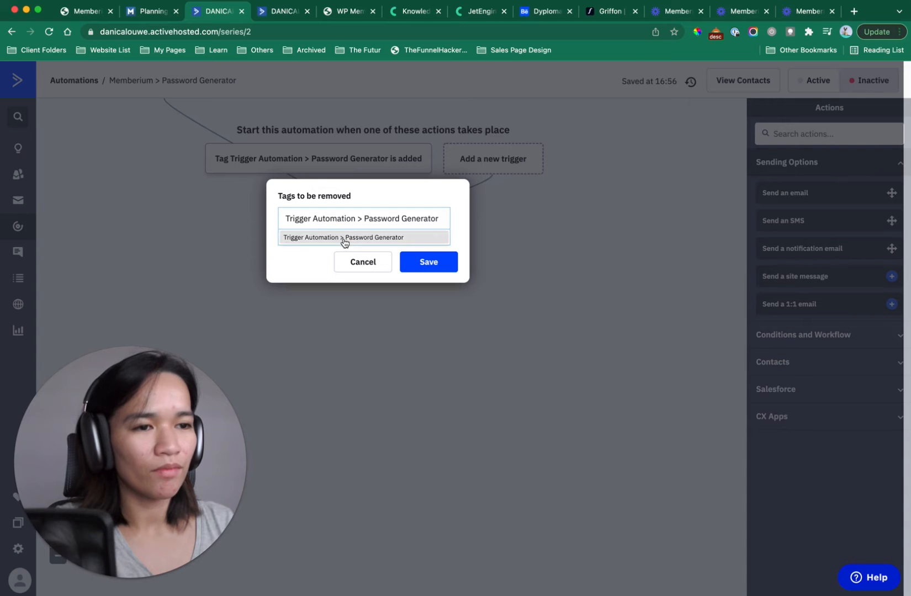
click(344, 242)
click(420, 289)
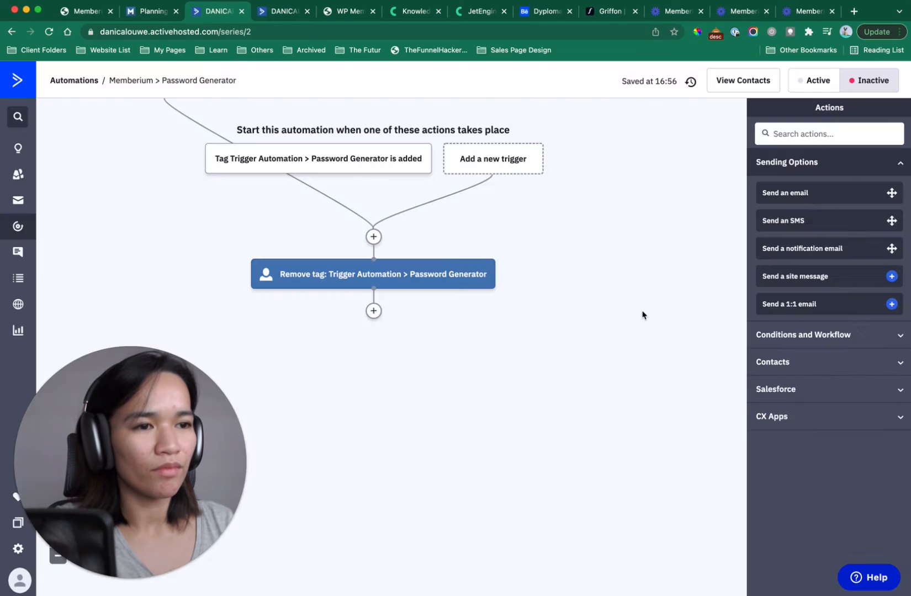
click(51, 32)
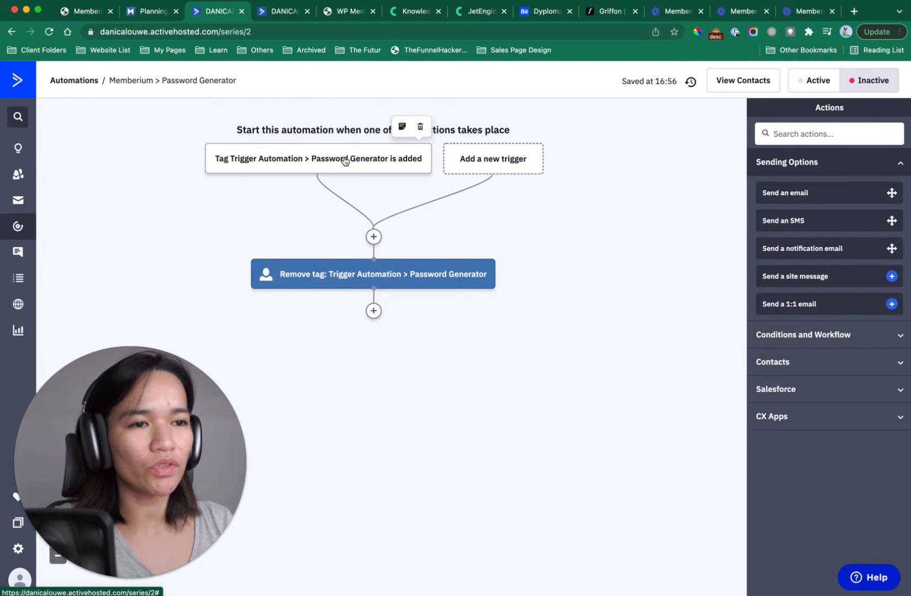
- Switch to the Memberium settings in WordPress and select the full Password Generator Example webhook URL
mouse_move(400, 279)
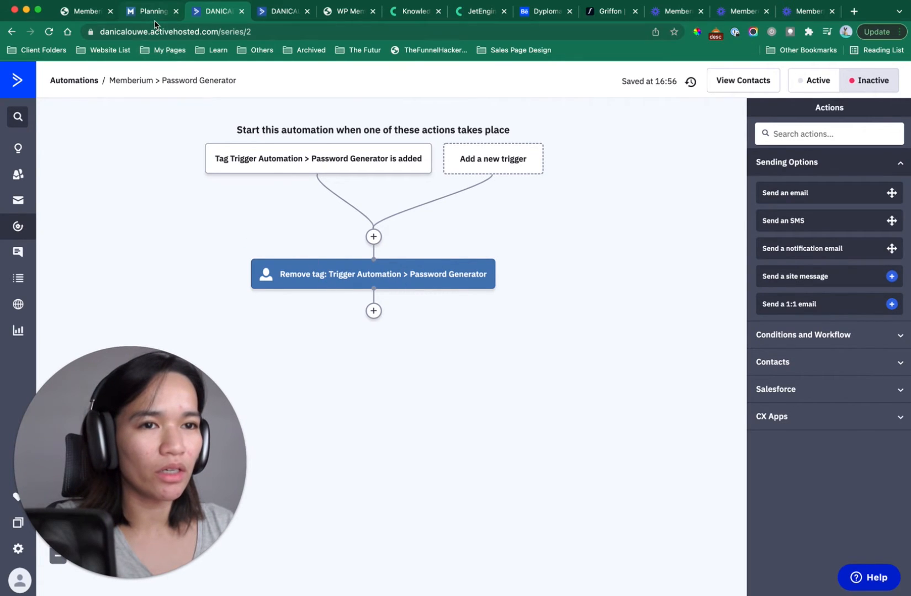
click(100, 21)
drag(164, 499, 453, 292)
double_click(284, 525)
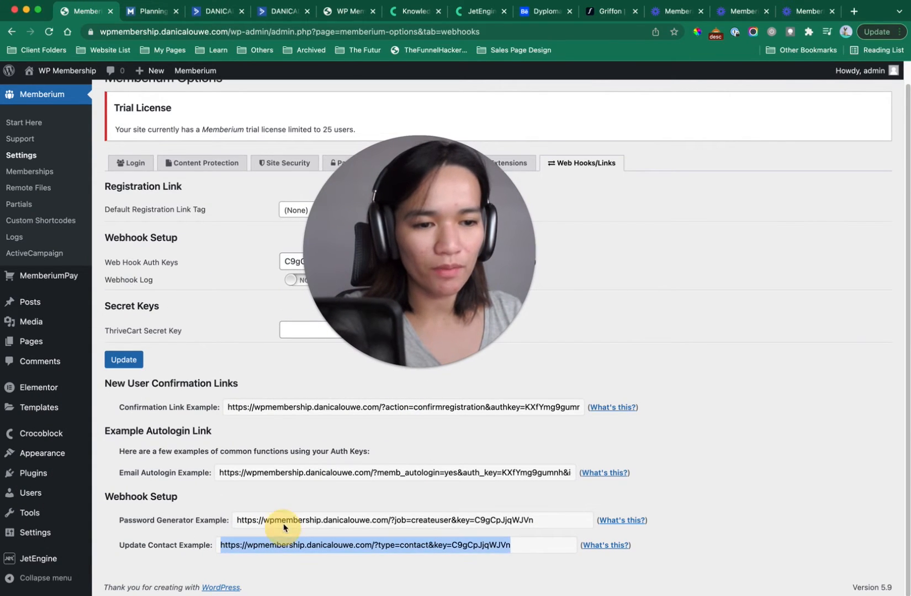
triple_click(285, 525)
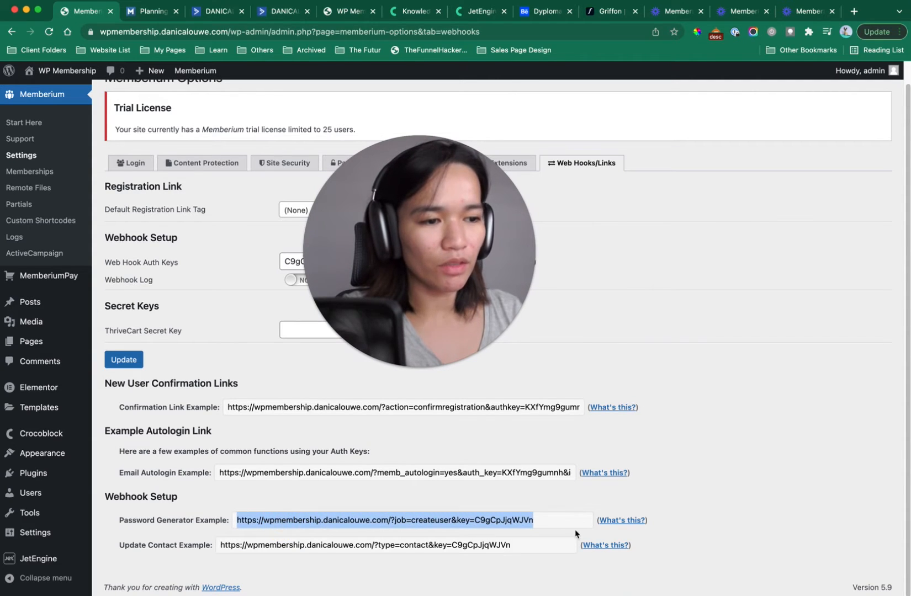
- Open the help article for the Password Generator webhook and place its browser tab beside the Memberium settings
click(622, 520)
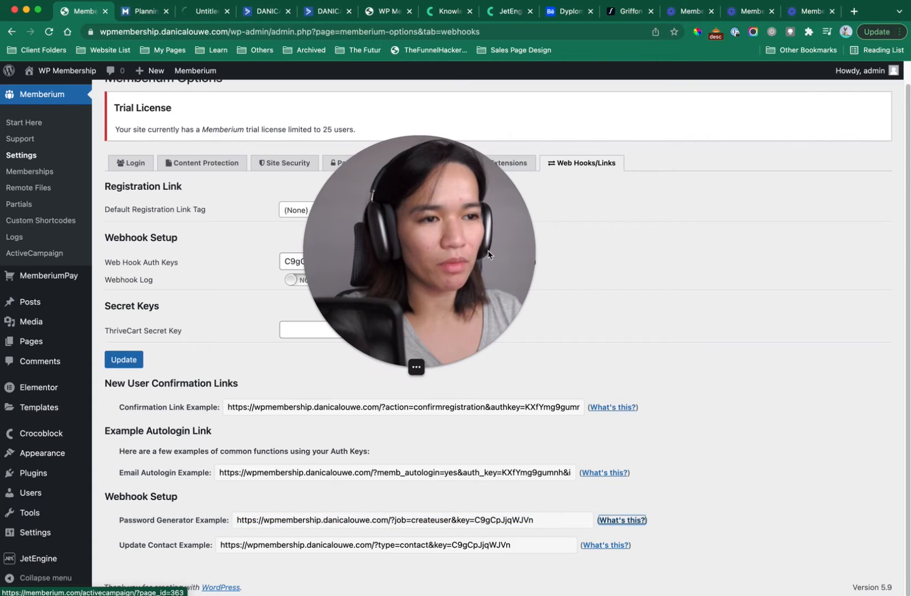
drag(448, 220, 810, 166)
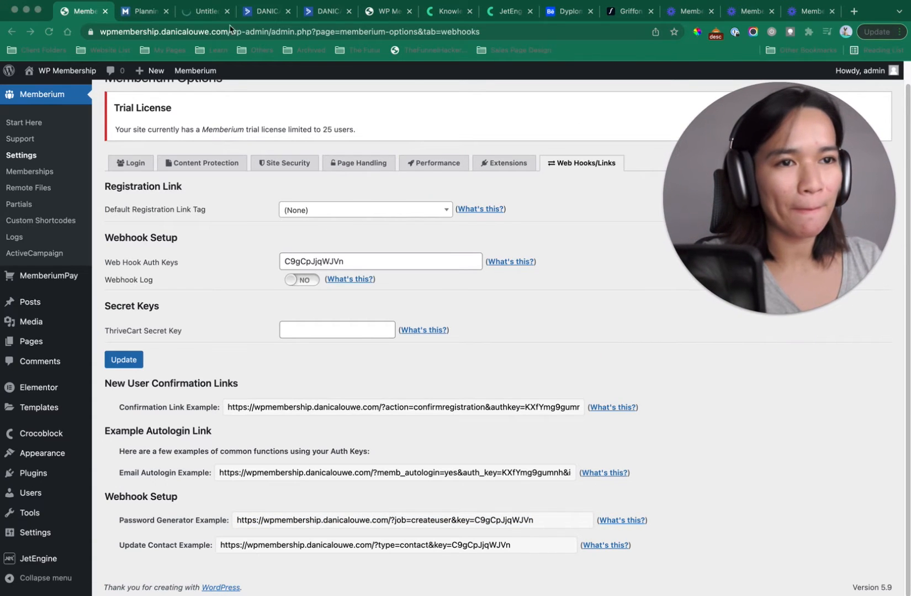
drag(203, 19, 155, 14)
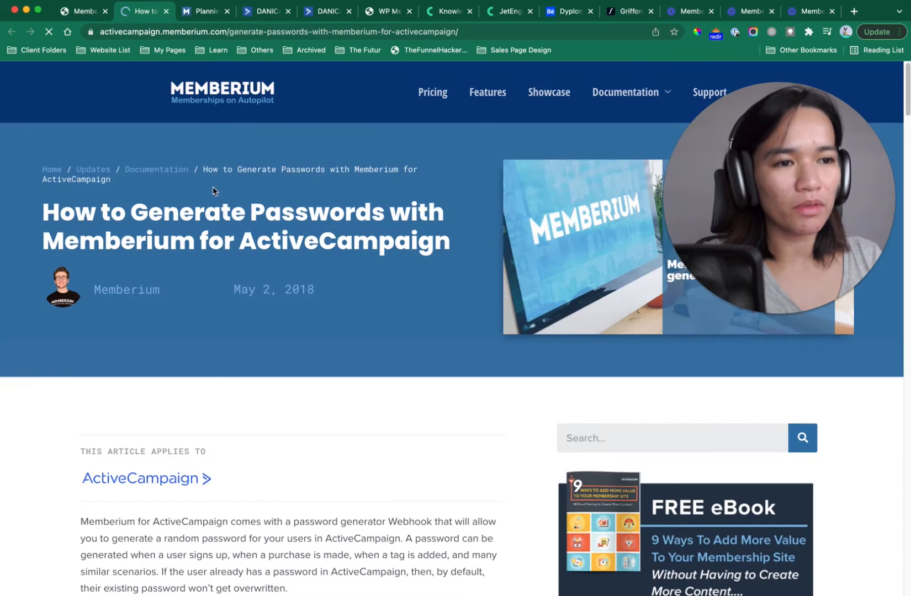
- Read the password generator article down to the example webhook URL and examine its "&overwrite=yes" parameter
scroll(340, 335, down, 5)
scroll(350, 378, down, 13)
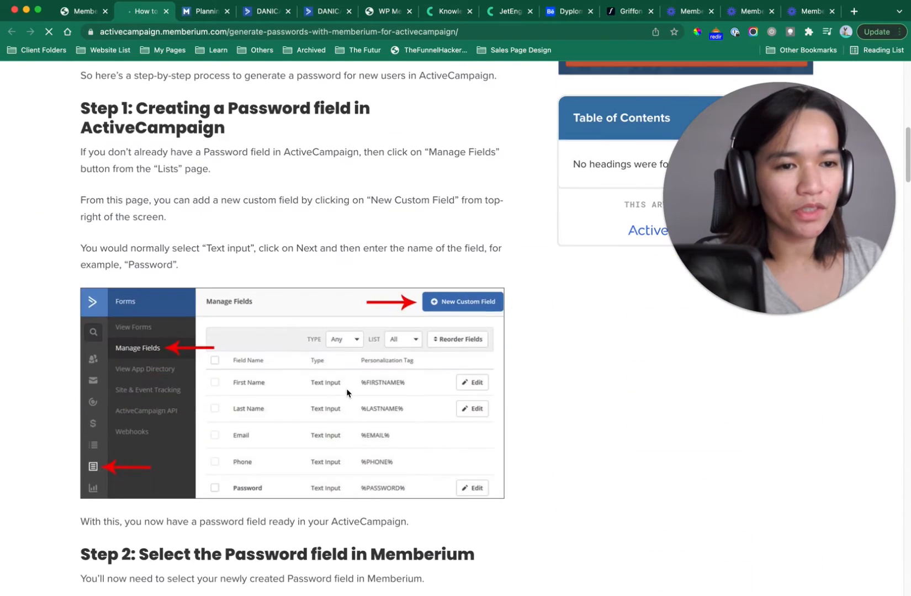
scroll(347, 389, down, 14)
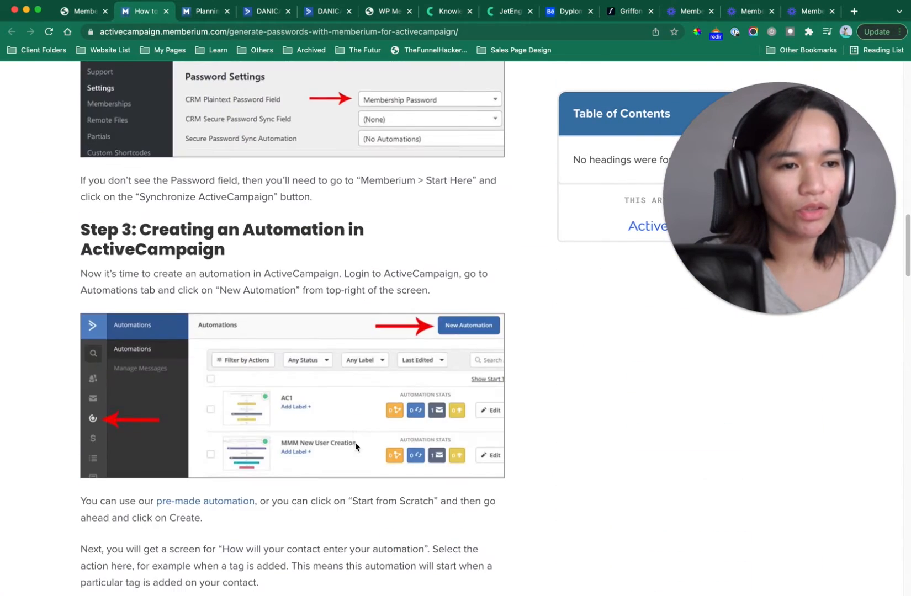
scroll(355, 445, down, 14)
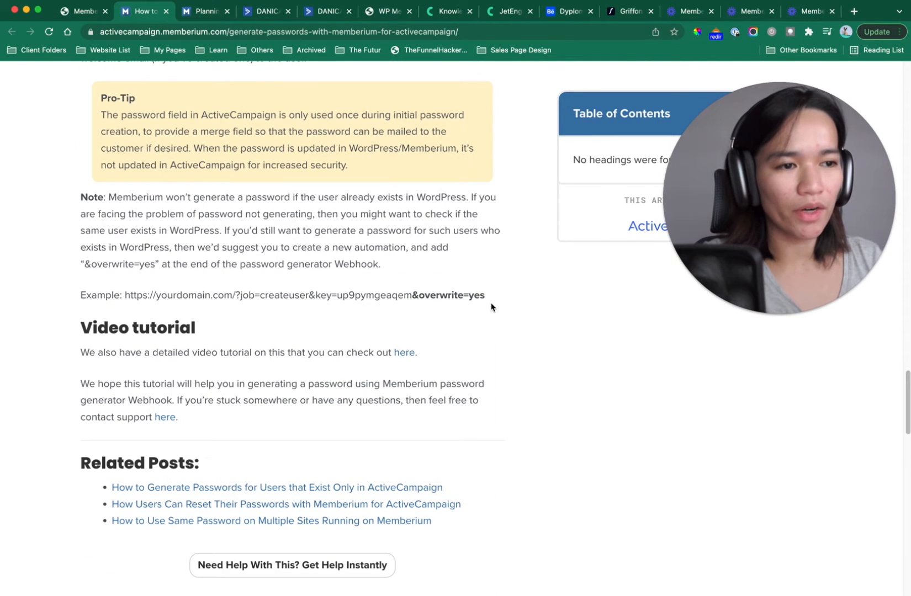
drag(487, 298, 507, 318)
click(131, 296)
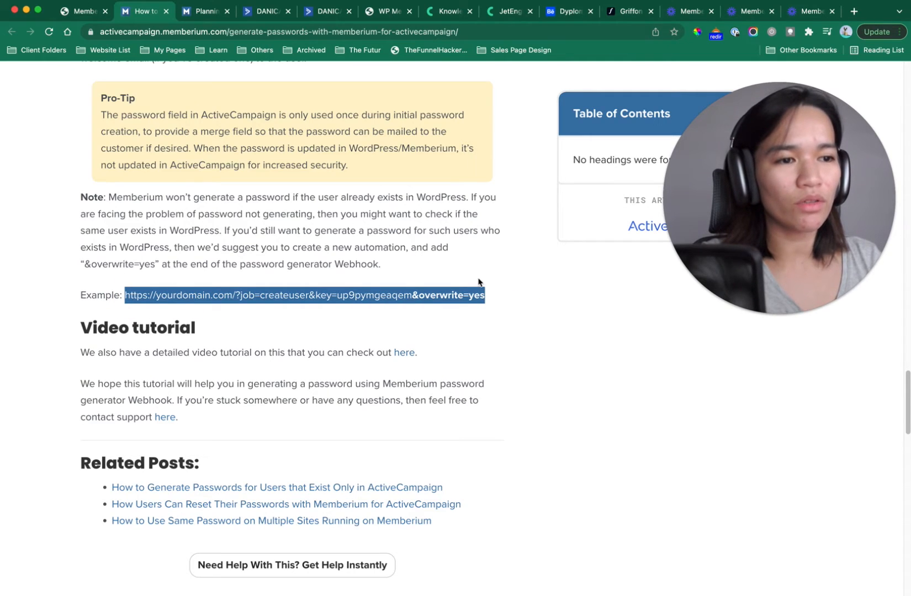
click(482, 297)
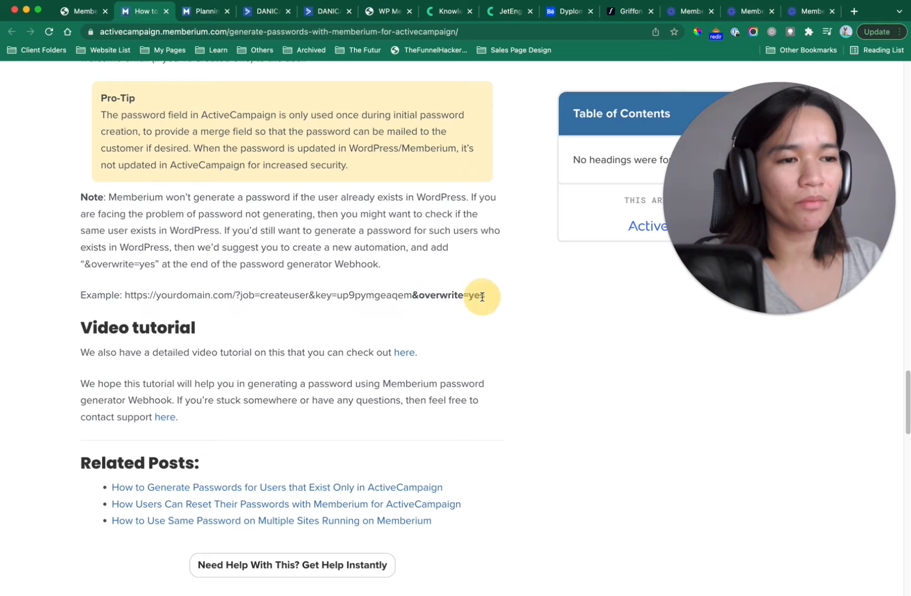
drag(488, 297, 419, 295)
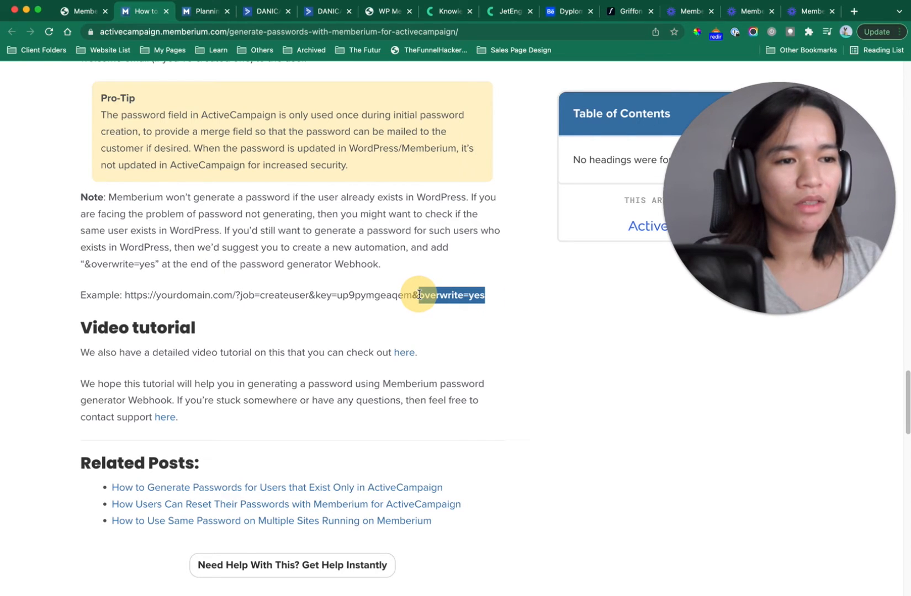
mouse_move(799, 312)
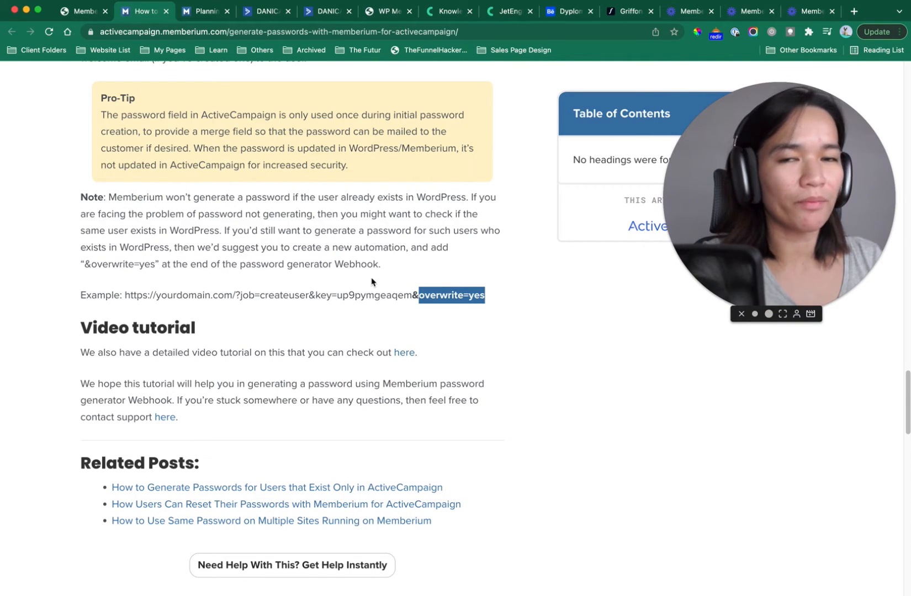
click(472, 296)
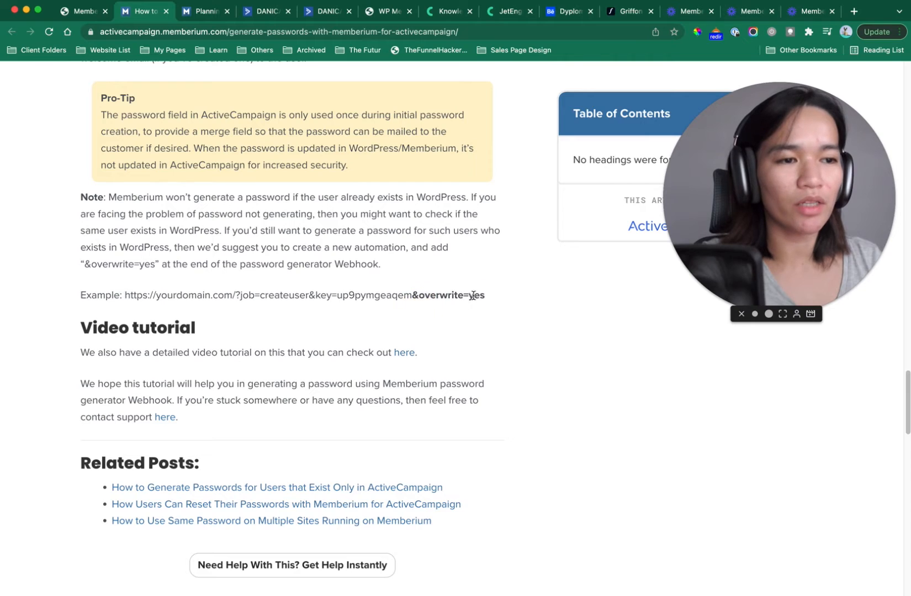
drag(485, 296, 412, 296)
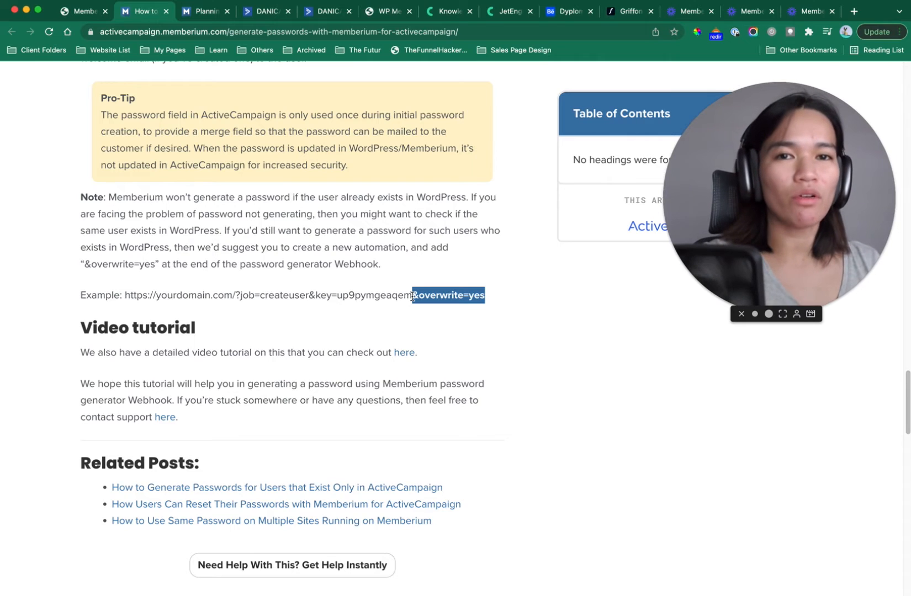
click(412, 296)
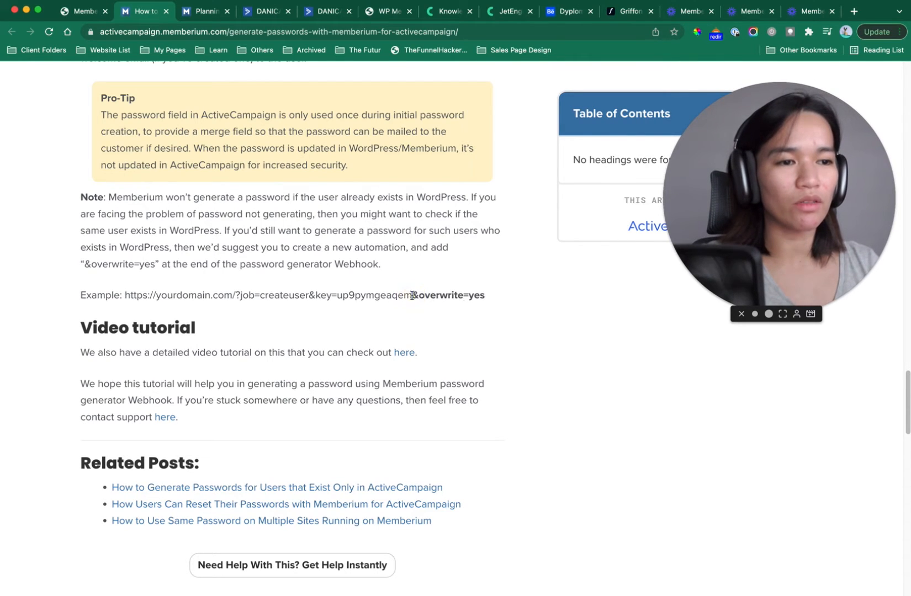
drag(412, 297, 488, 299)
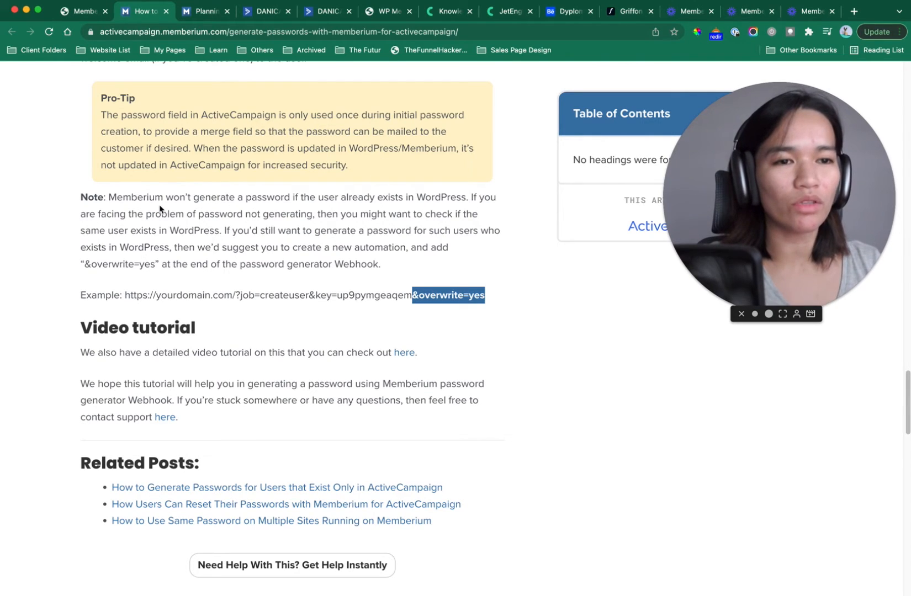
- Examine the article's note on generating passwords for existing WordPress users by adding "&overwrite=yes" to the webhook in a new automation
drag(172, 199, 450, 195)
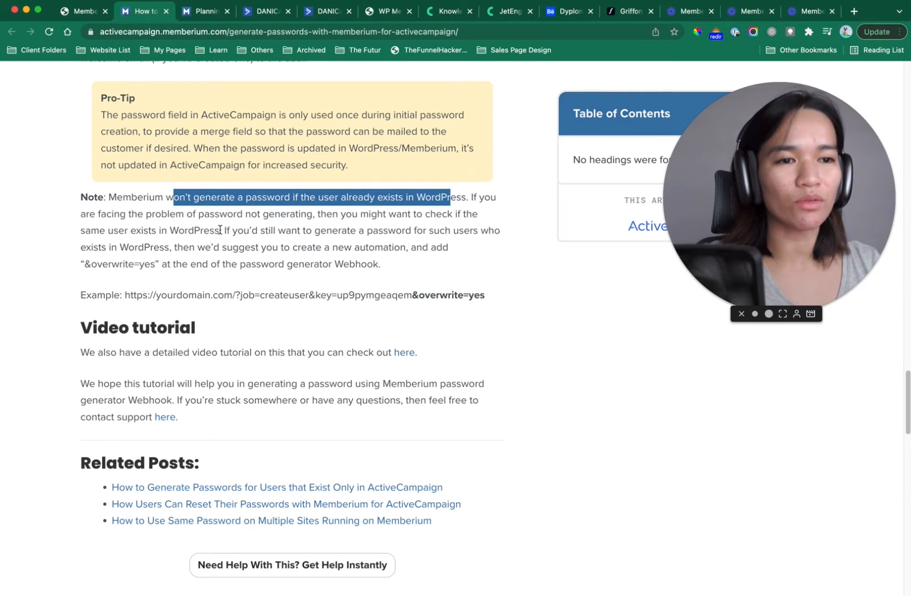
drag(220, 230, 415, 236)
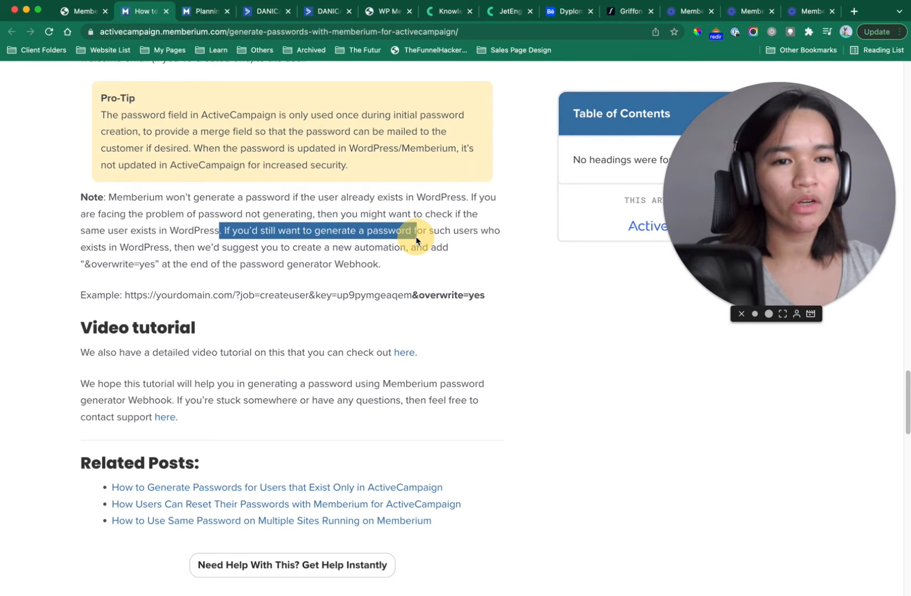
click(198, 248)
drag(199, 248, 396, 252)
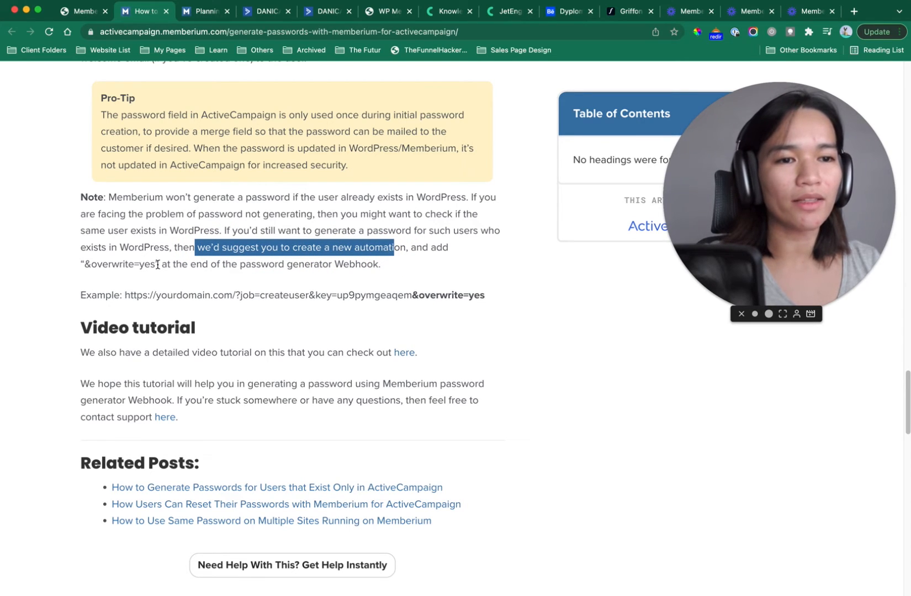
drag(157, 265, 388, 267)
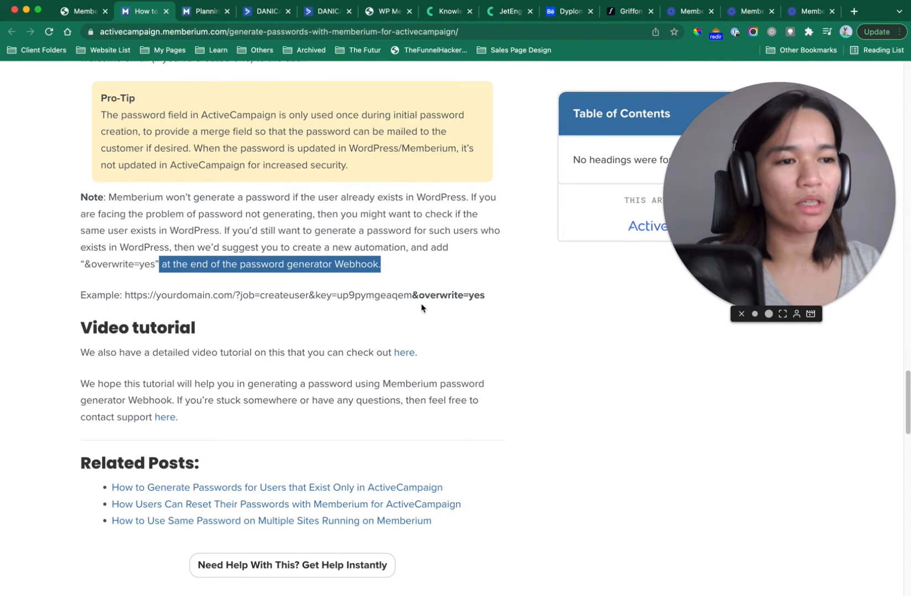
drag(413, 296, 473, 309)
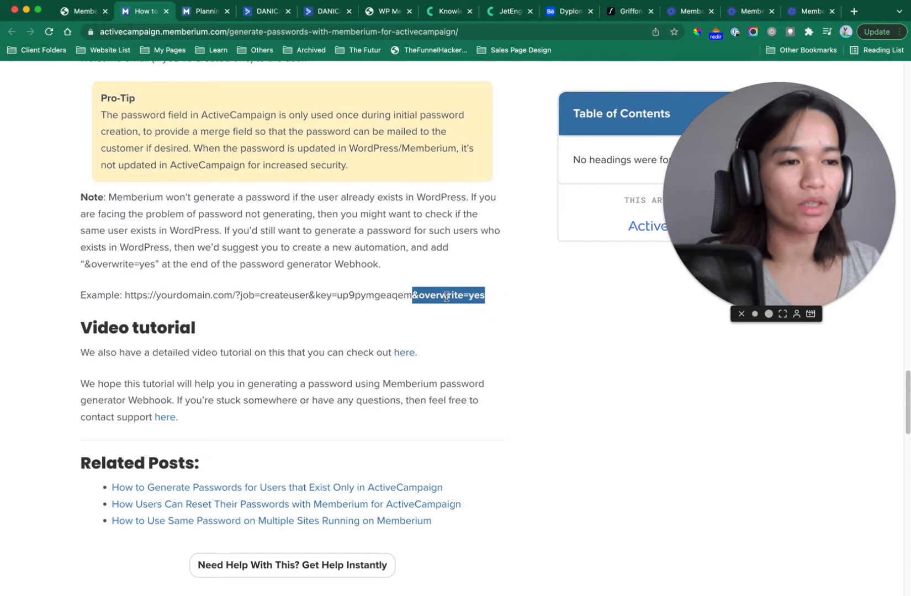
click(400, 296)
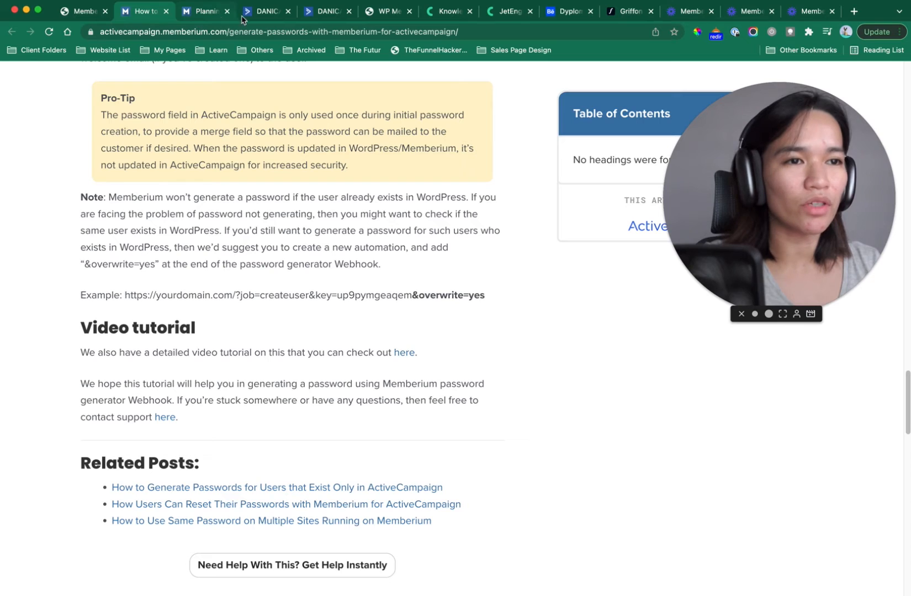
- Start a new action below the tag removal in the automation, and copy the Password Generator Example webhook URL from the Memberium settings
click(307, 16)
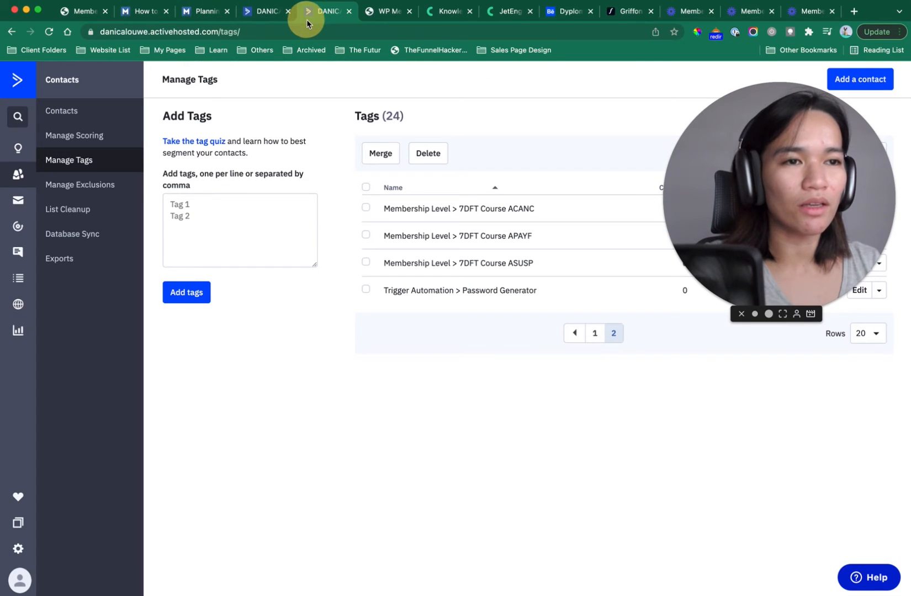
click(269, 17)
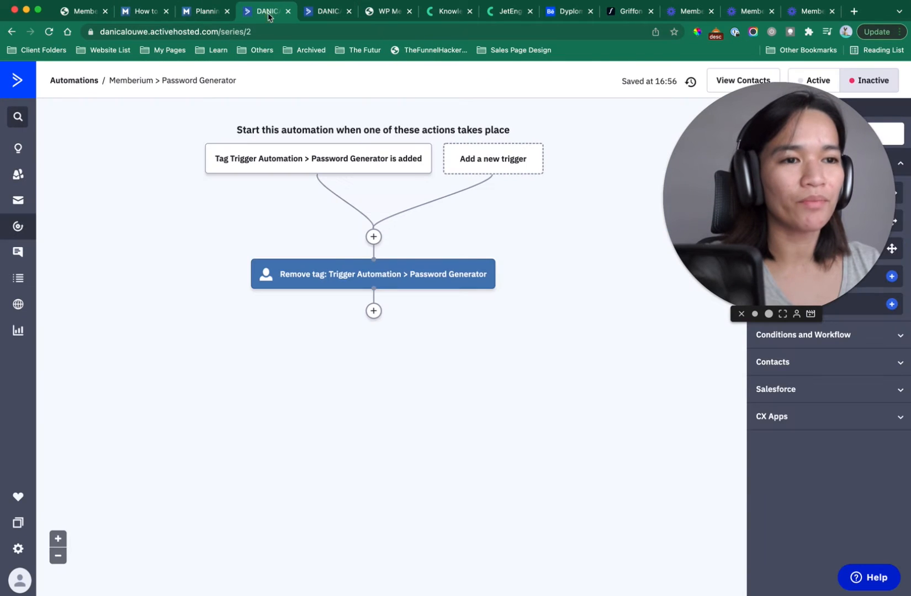
click(373, 315)
click(77, 21)
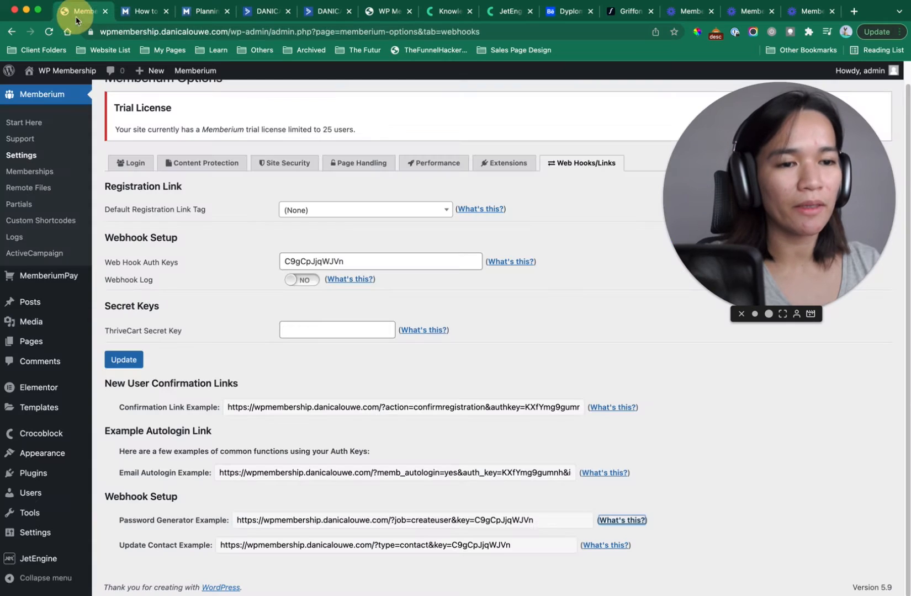
triple_click(314, 518)
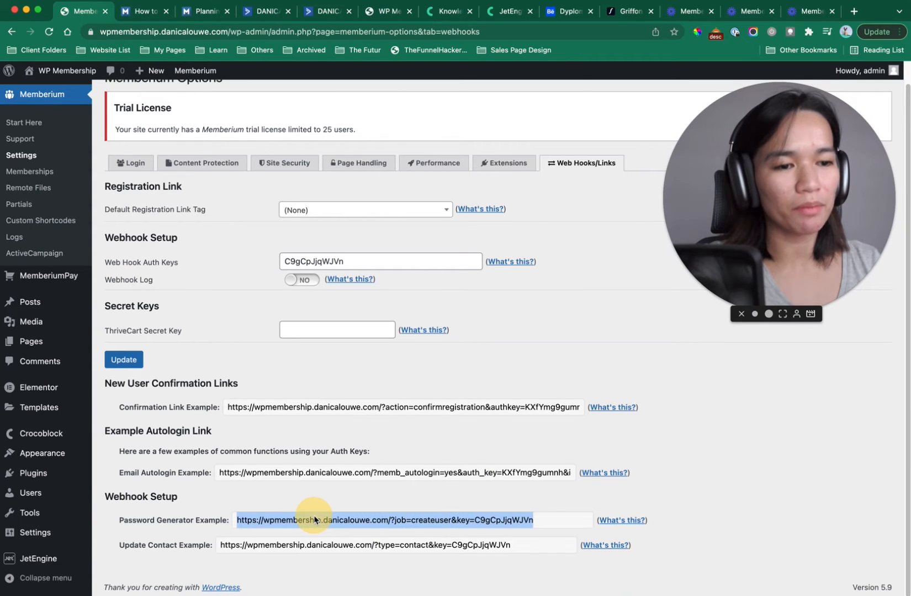
- Add a Webhook action after the tag removal that posts to the copied Password Generator URL including its auth key, and save it
click(322, 16)
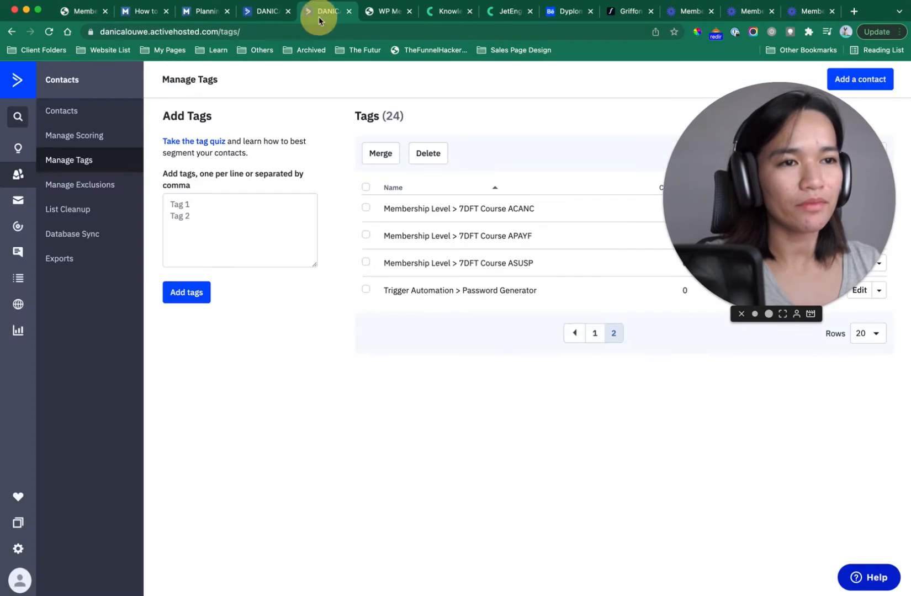
click(266, 15)
click(305, 183)
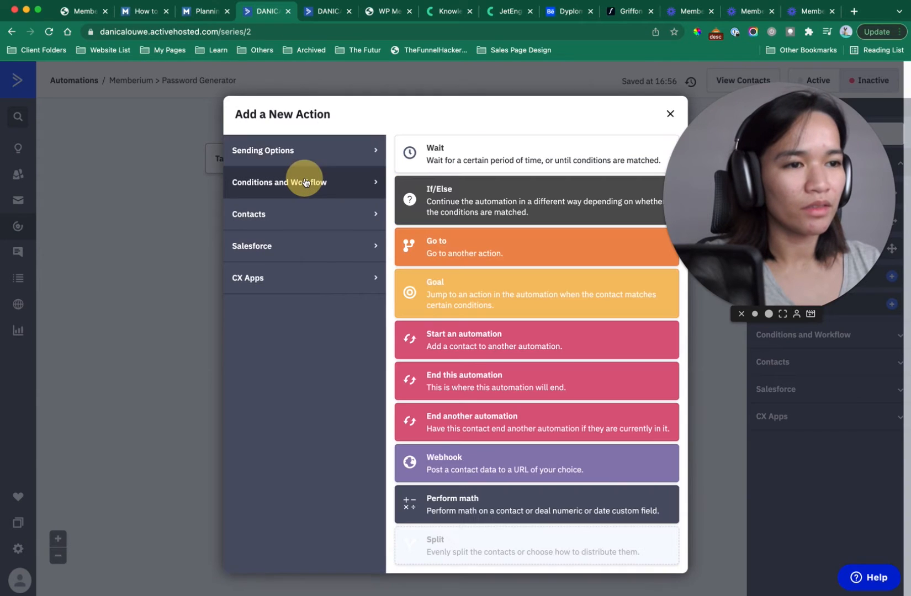
click(492, 459)
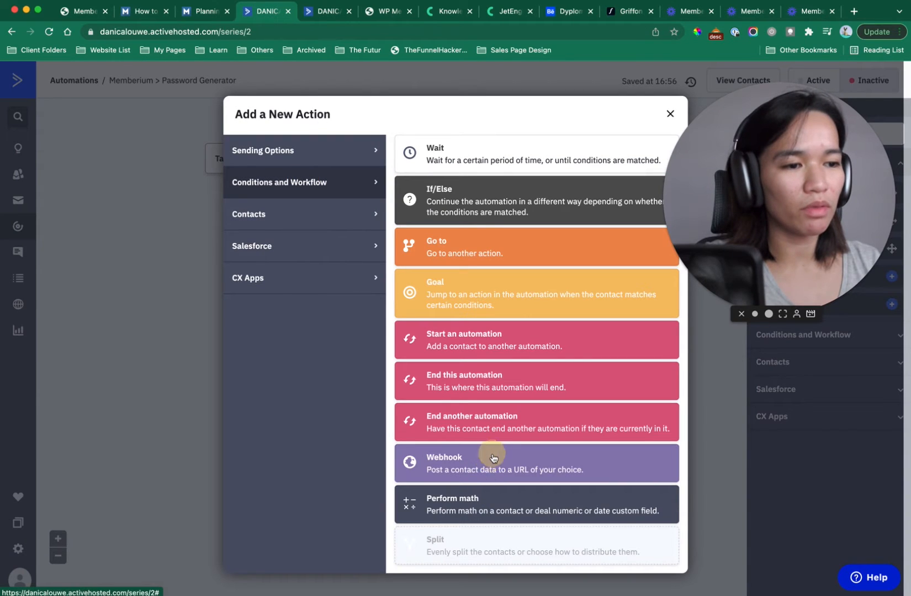
click(377, 296)
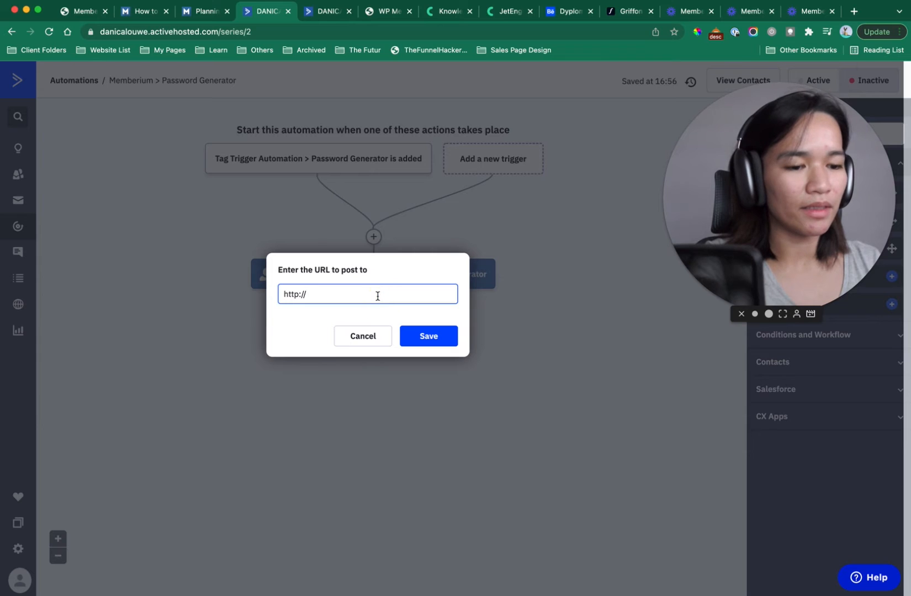
key(super+a)
key(super+v)
click(443, 339)
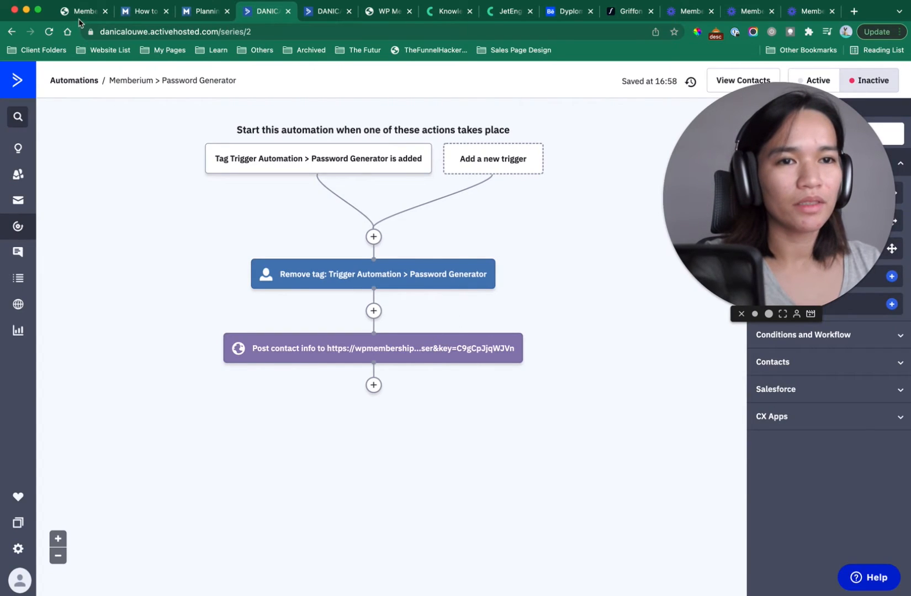
- Check the Update Contact Example webhook URL in the Memberium settings and return to the automation
click(81, 14)
double_click(521, 550)
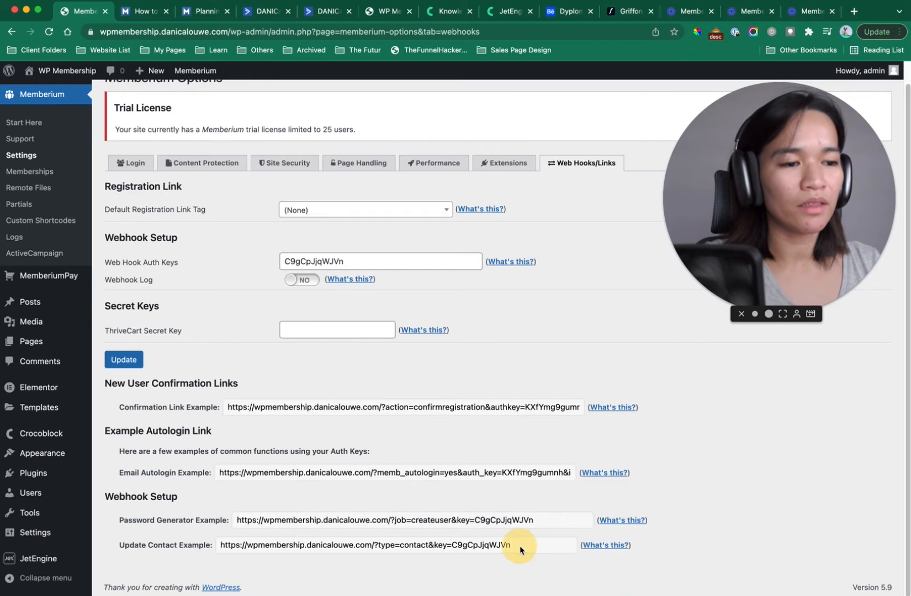
triple_click(521, 550)
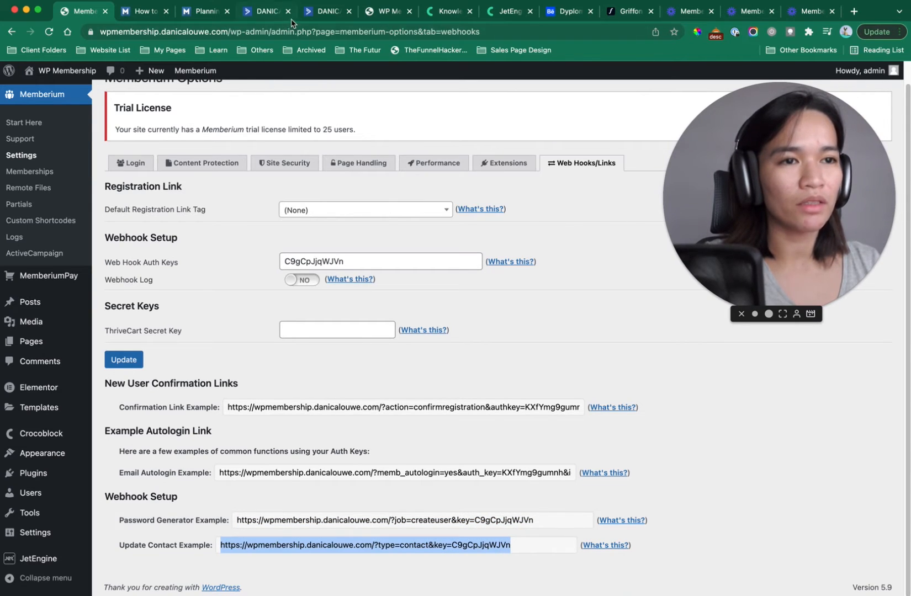
click(259, 11)
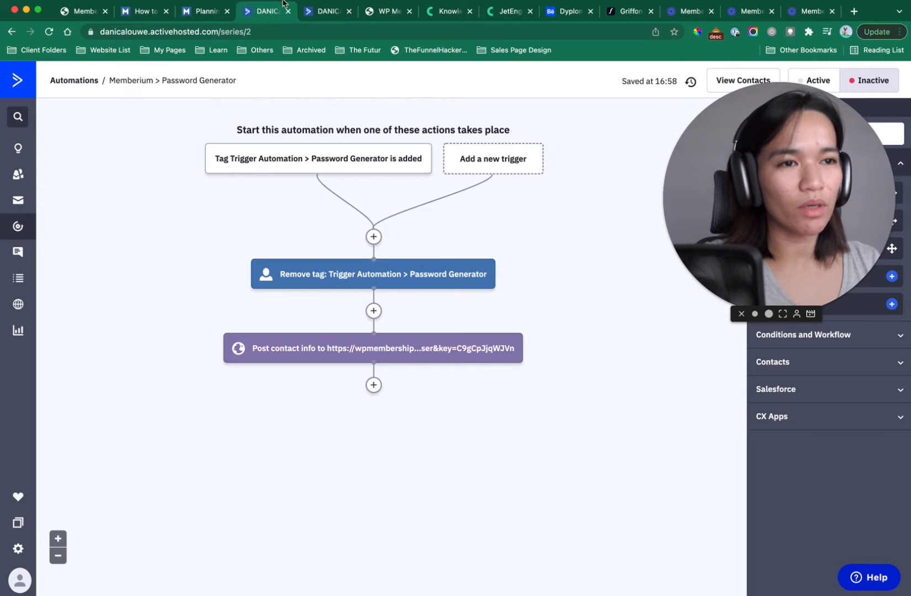
- Create the tag "Password Generated" on the Manage Tags page and select its name in the tag list
click(319, 21)
click(258, 235)
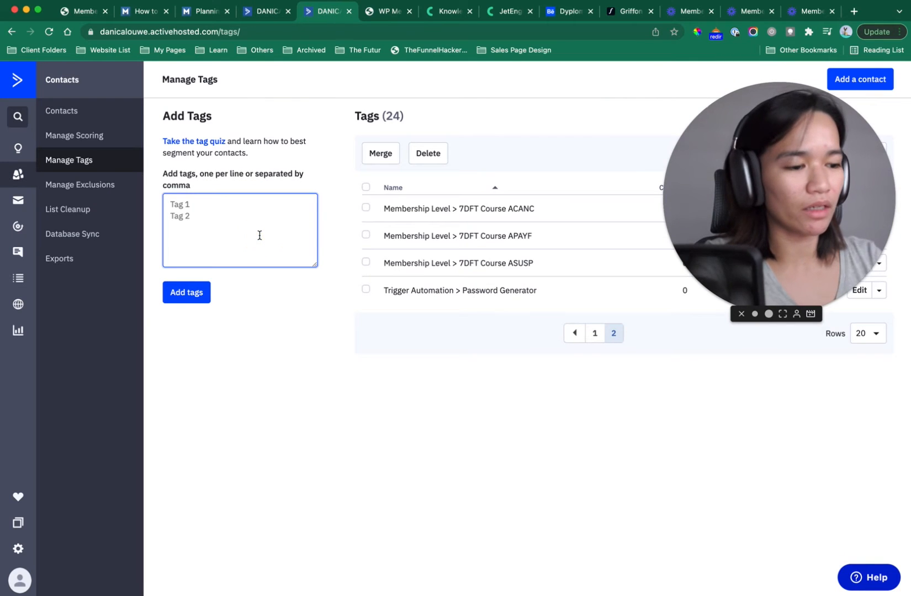
text(Password )
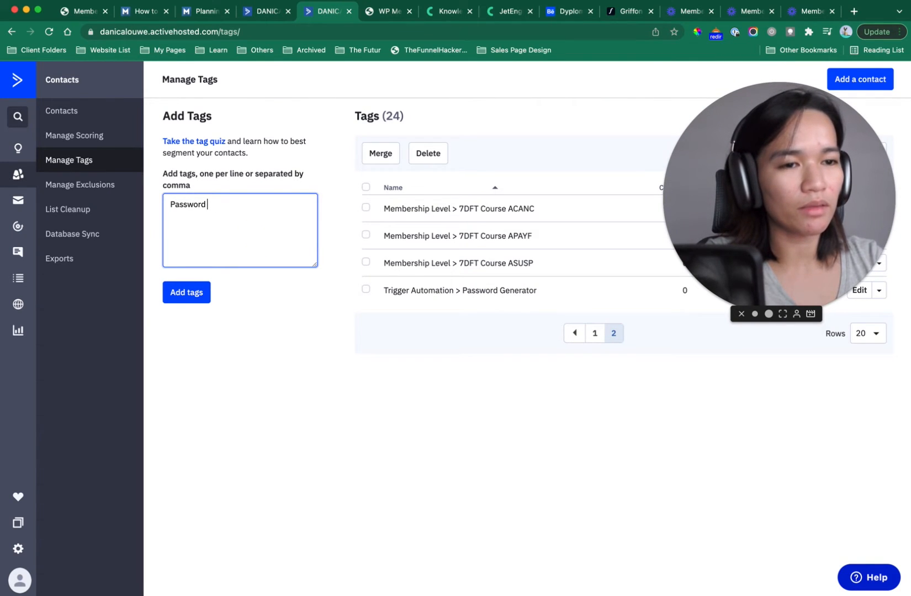
text(Generated)
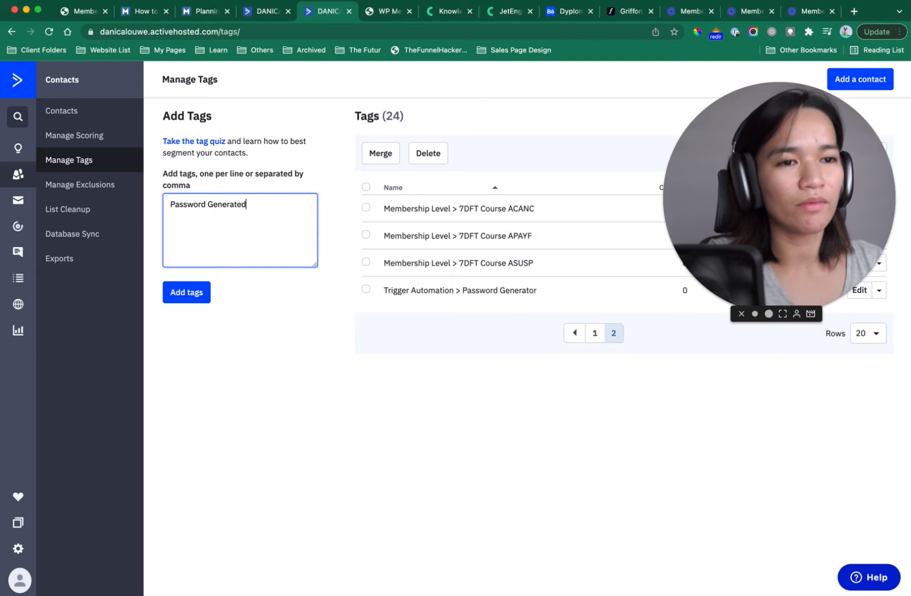
key(super+a)
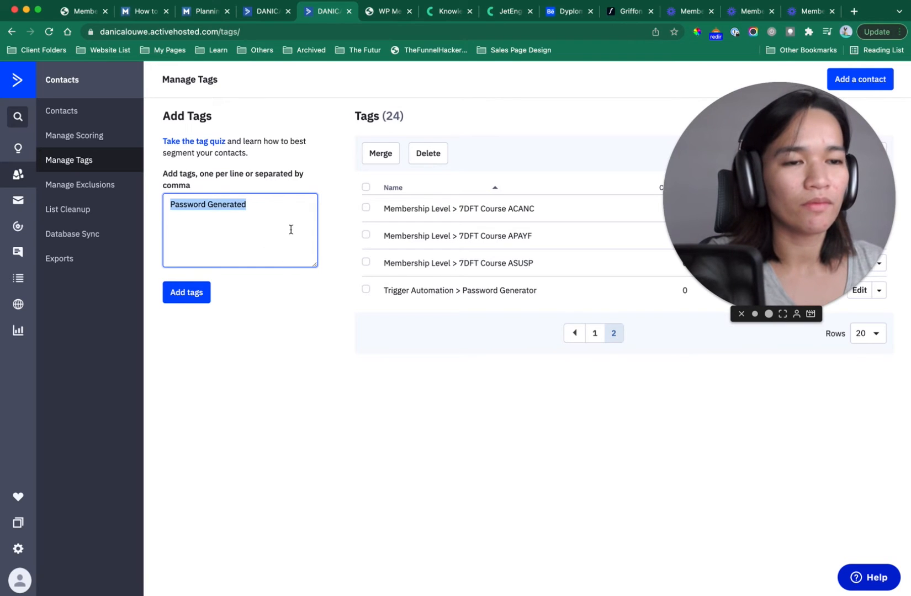
click(192, 299)
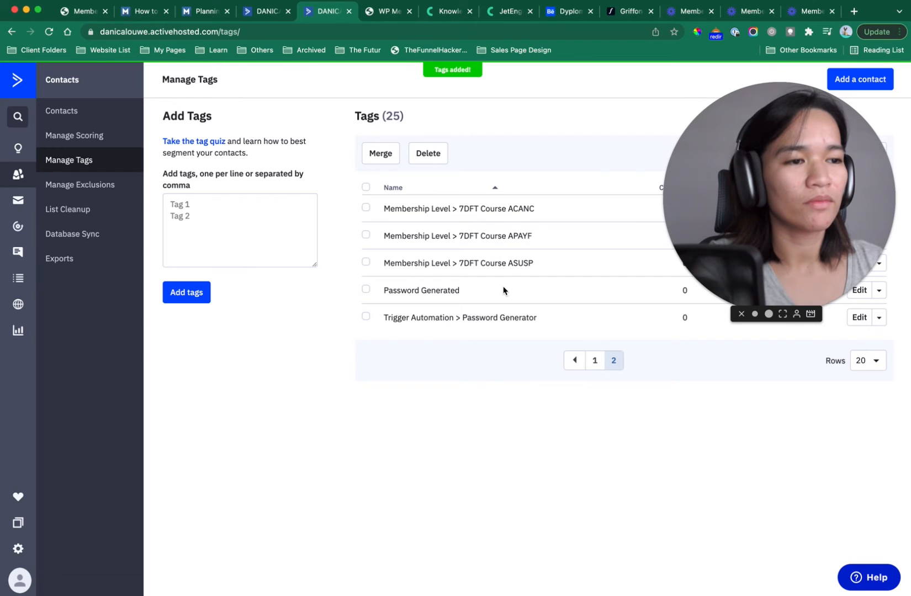
drag(503, 290, 385, 287)
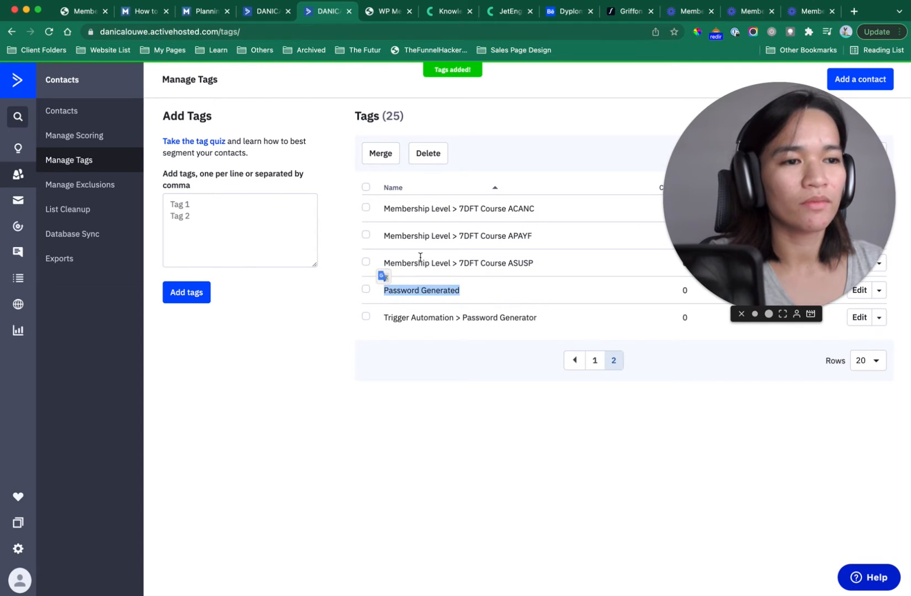
- Copy the tag name "Password Generated" and add an action below the webhook that adds this tag to the contact
triple_click(441, 289)
key(ctrl+c)
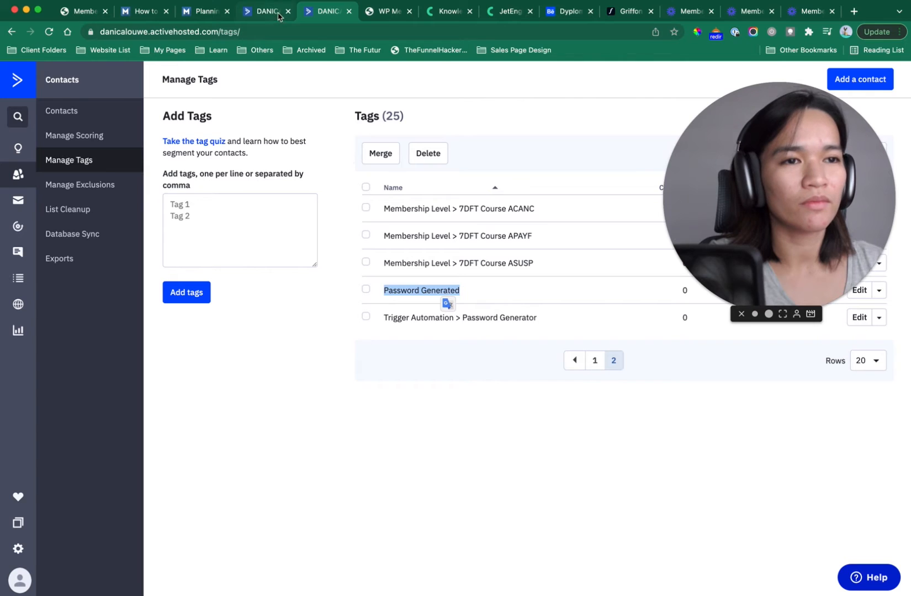
click(265, 16)
click(374, 385)
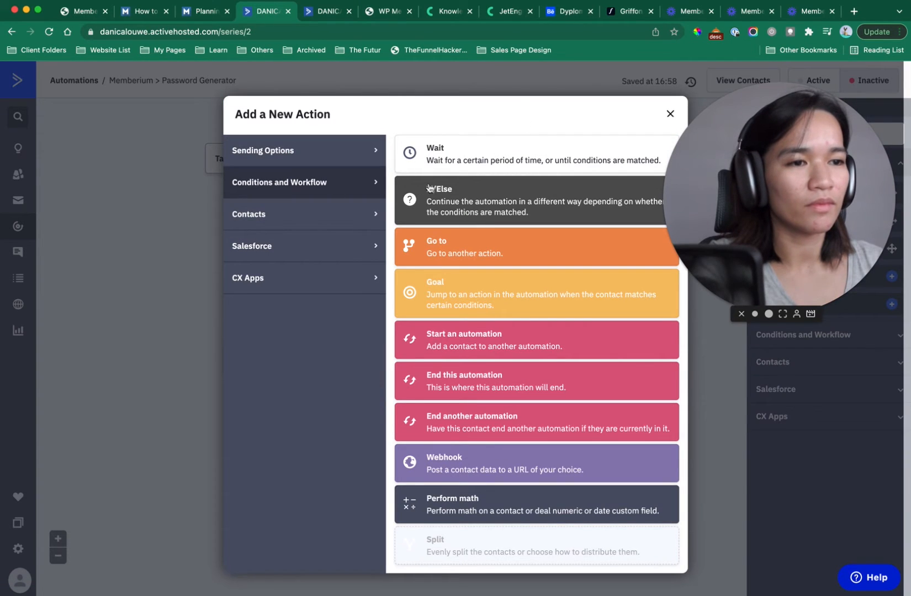
click(327, 224)
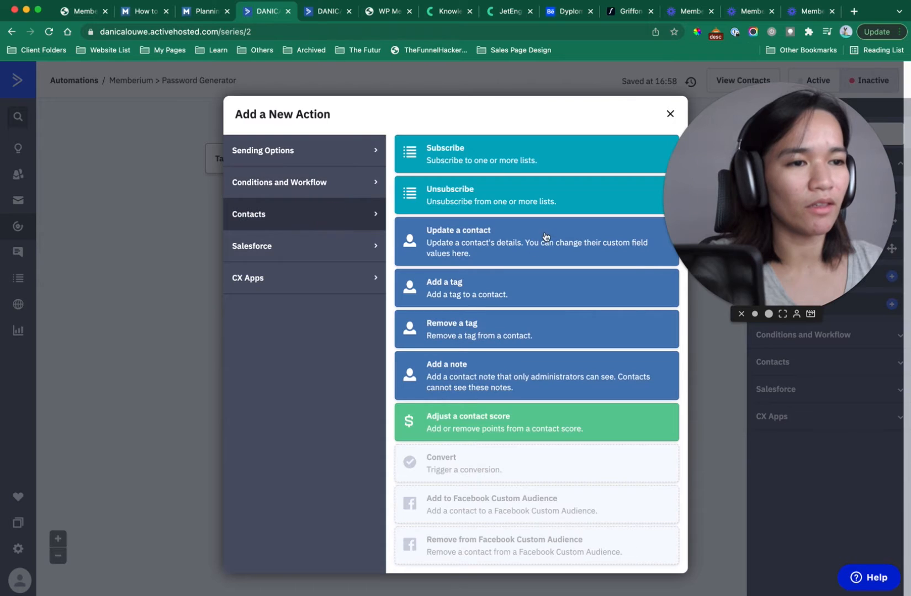
click(504, 288)
click(344, 368)
key(ctrl+v)
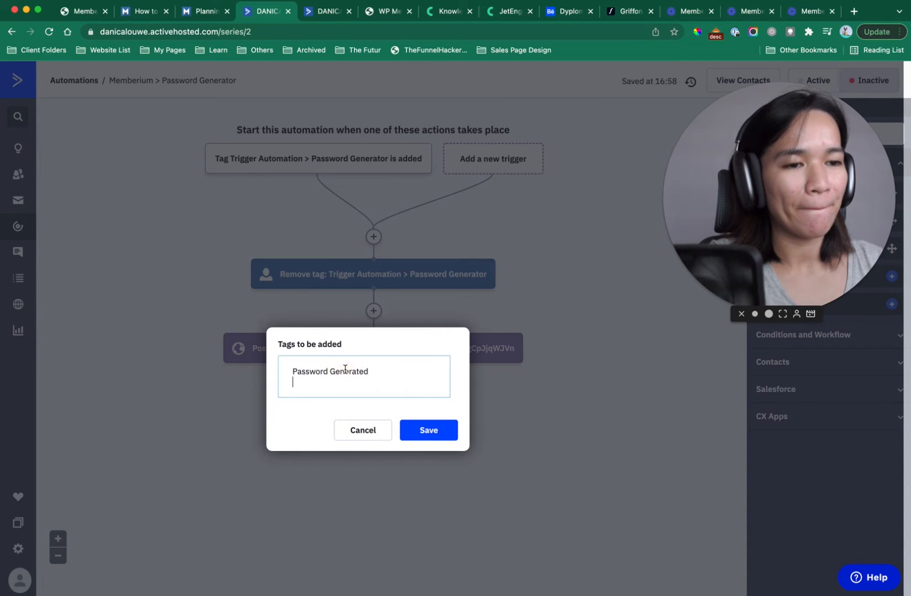
click(340, 404)
click(441, 438)
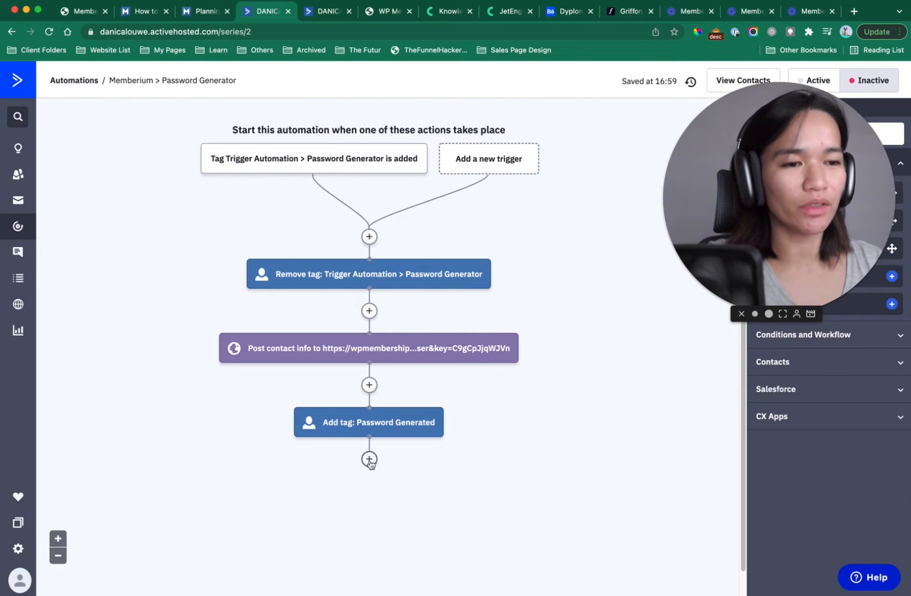
- Add an "End this automation" action below the step that adds the Password Generated tag
click(369, 460)
click(348, 160)
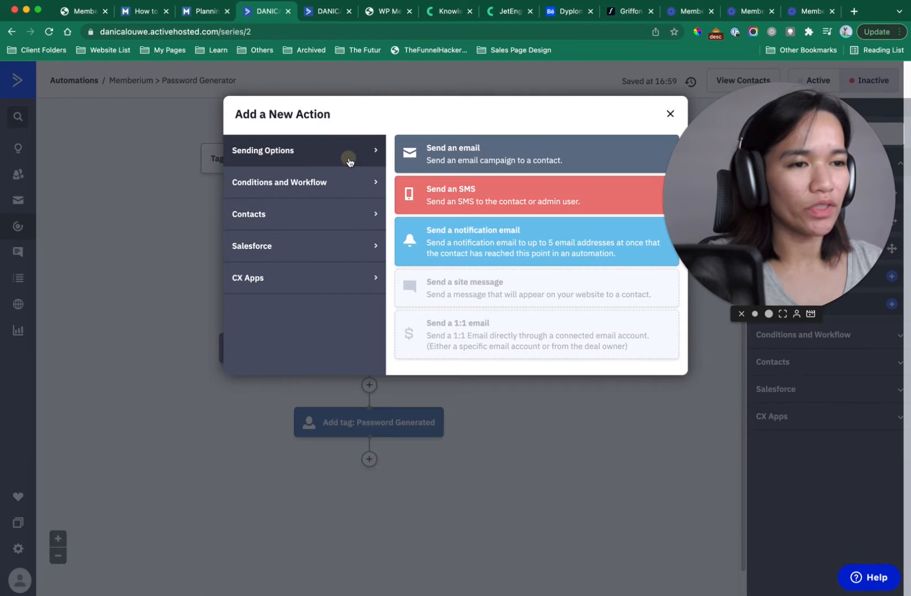
click(327, 247)
click(325, 214)
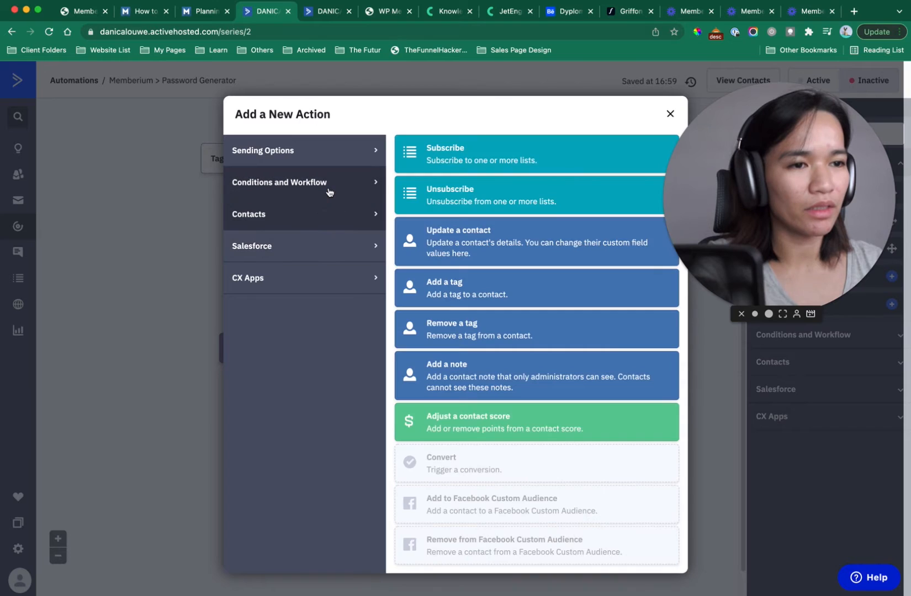
click(328, 189)
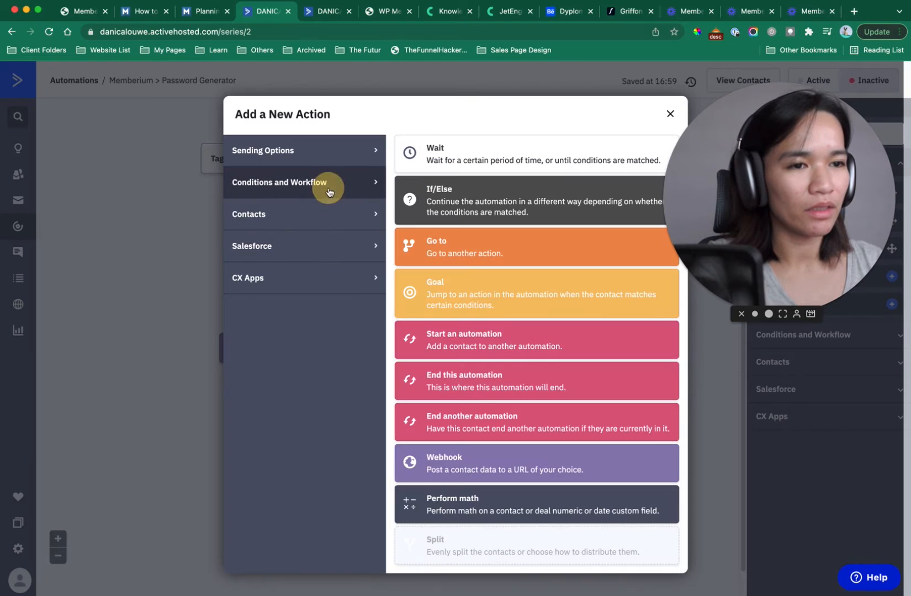
click(486, 384)
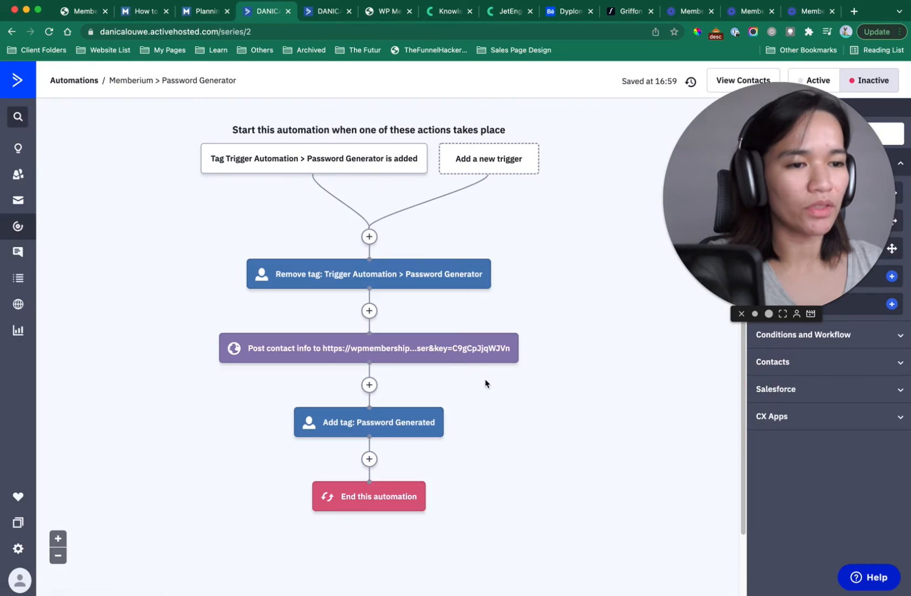
click(561, 417)
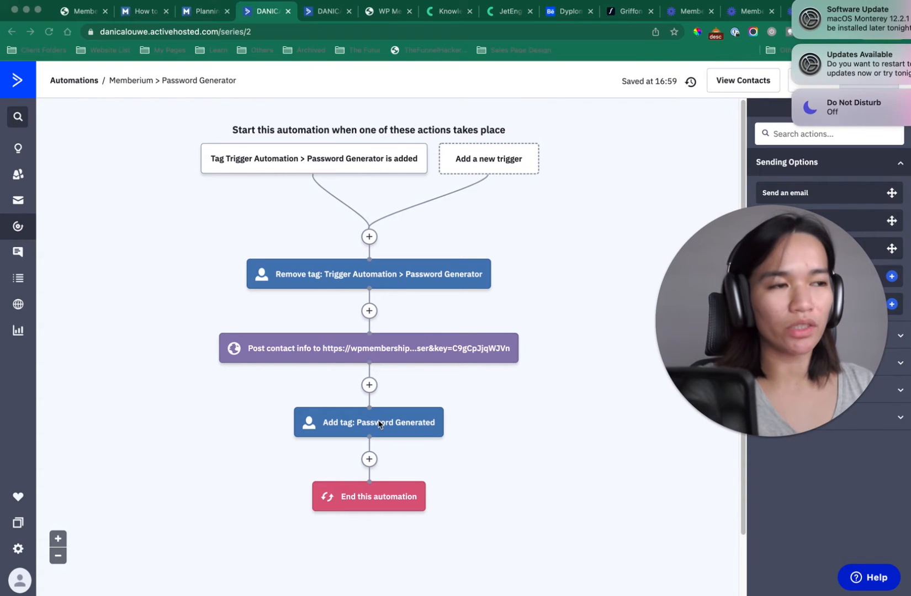
- Dismiss the system notifications and set the Password Generator automation to Active
click(794, 4)
click(796, 5)
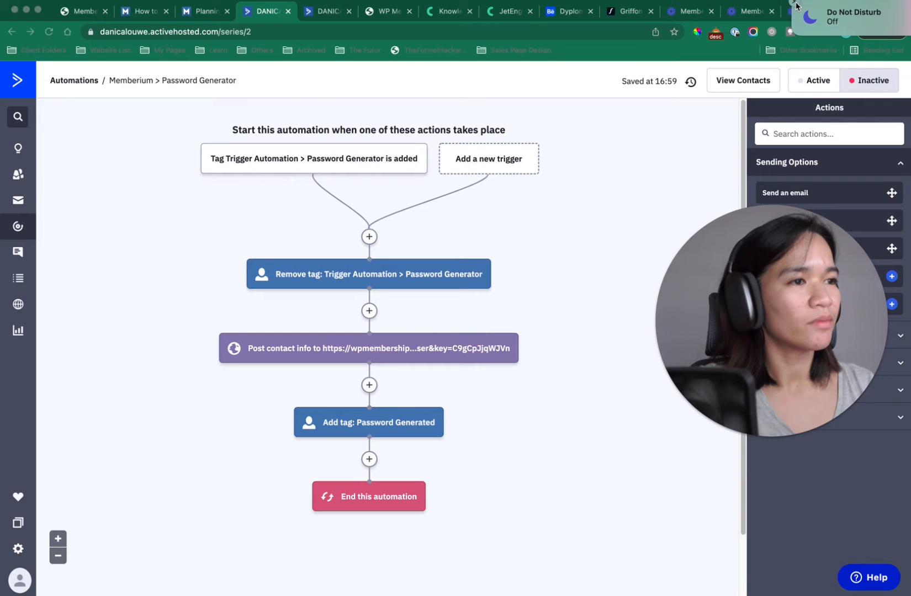
click(795, 4)
click(814, 80)
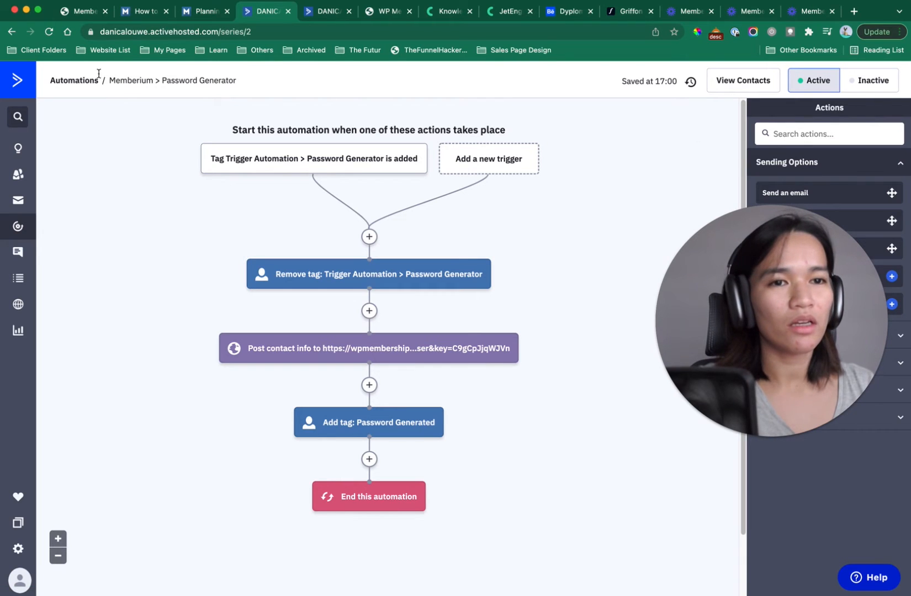
- Return to the automations list and delete "Automation 1", accepting all four deletion acknowledgements
click(83, 87)
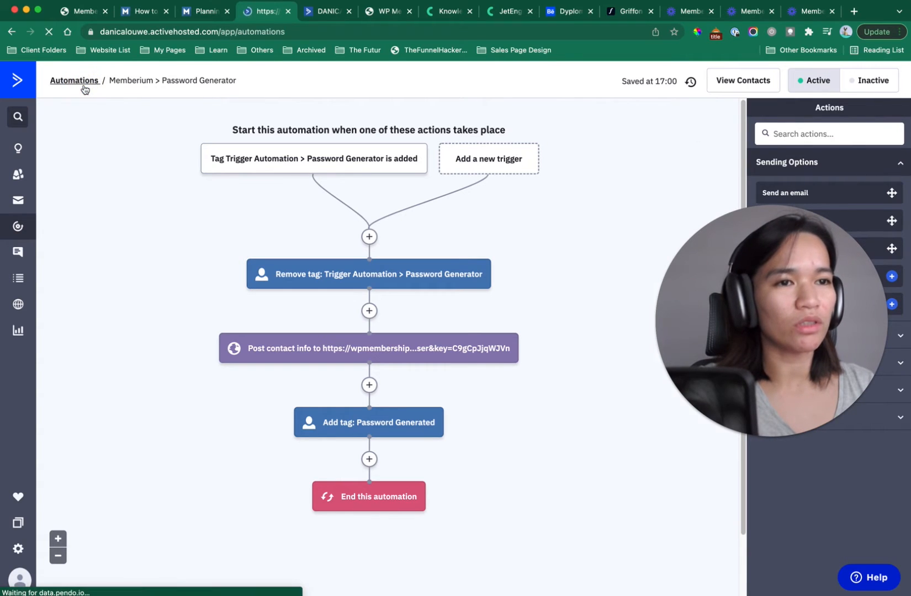
drag(792, 322, 153, 181)
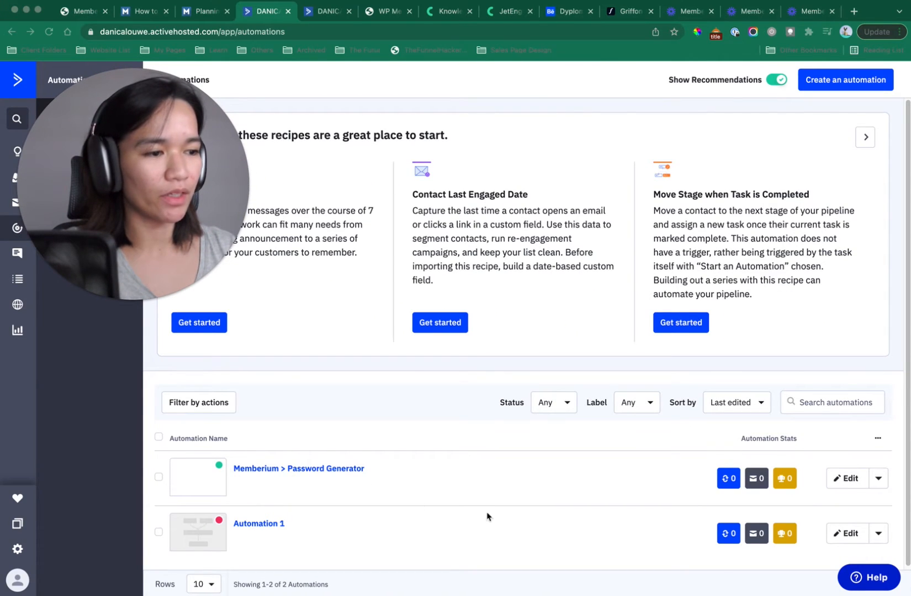
click(878, 534)
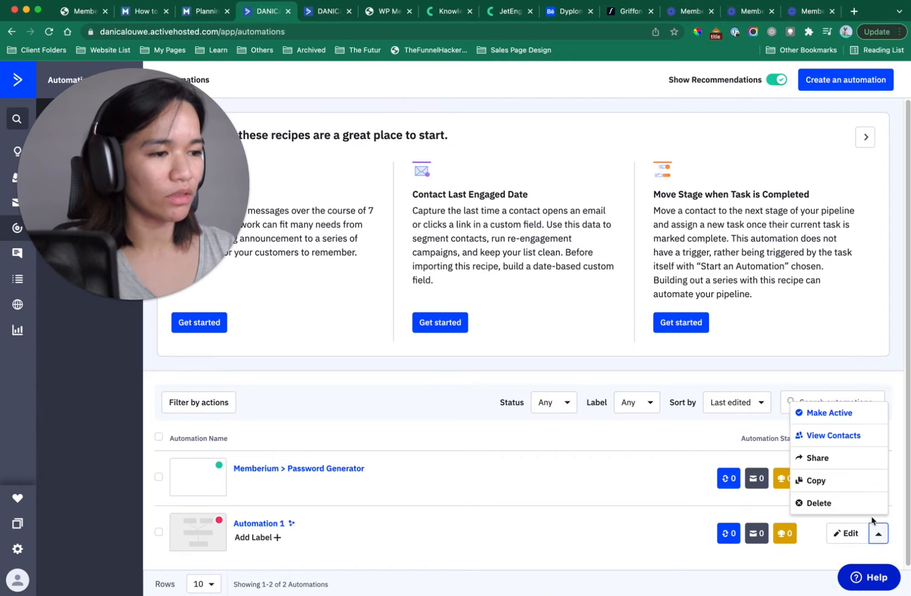
click(820, 503)
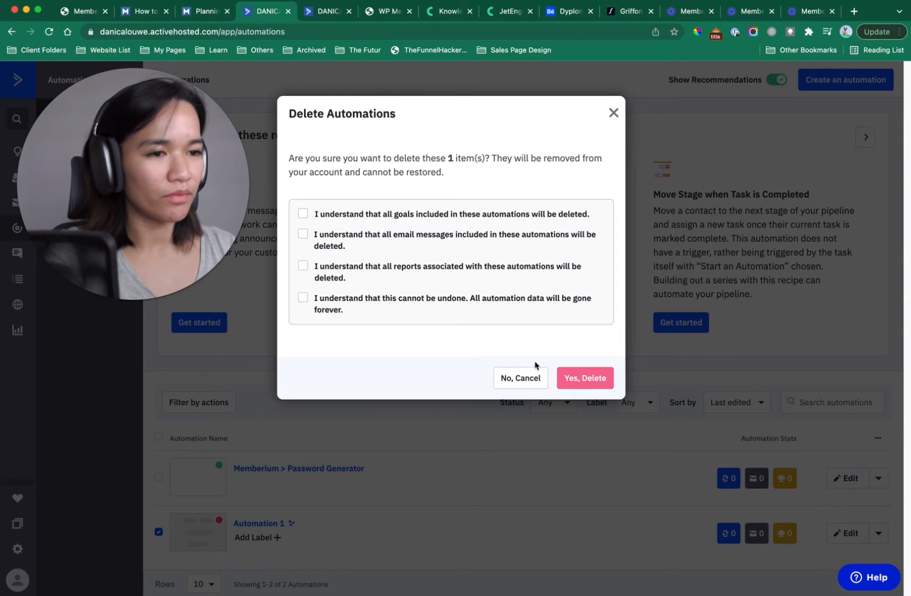
click(303, 213)
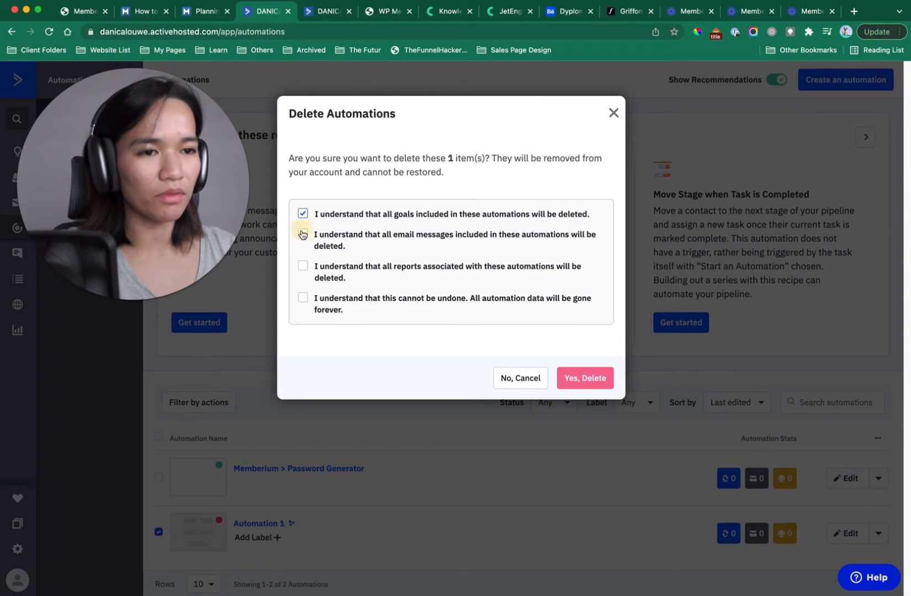
click(302, 233)
click(302, 266)
click(303, 298)
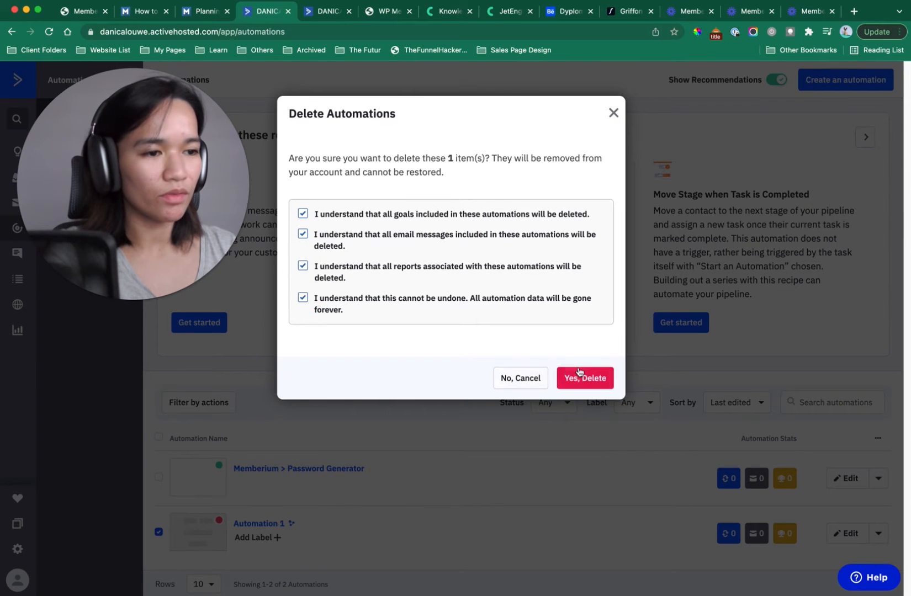
click(581, 378)
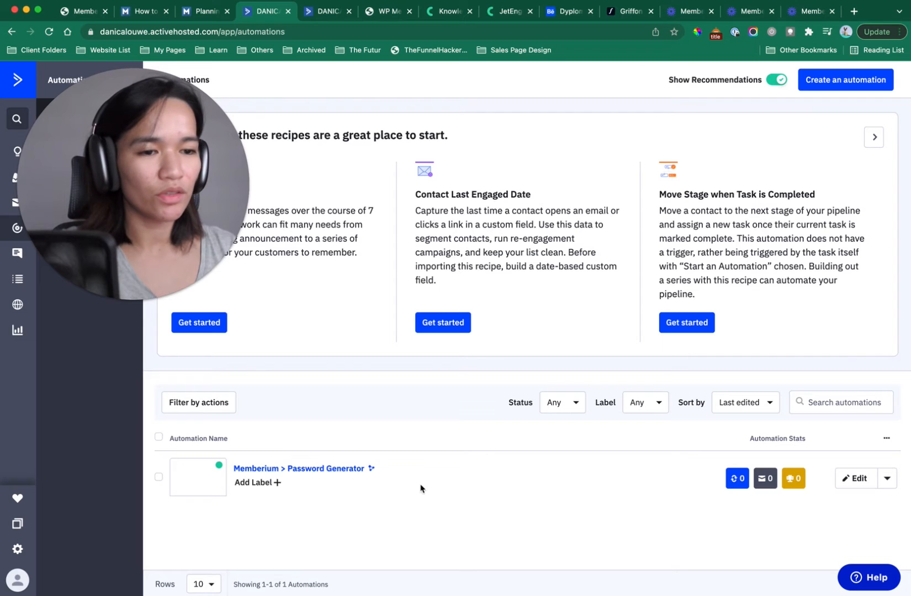
drag(423, 473, 227, 474)
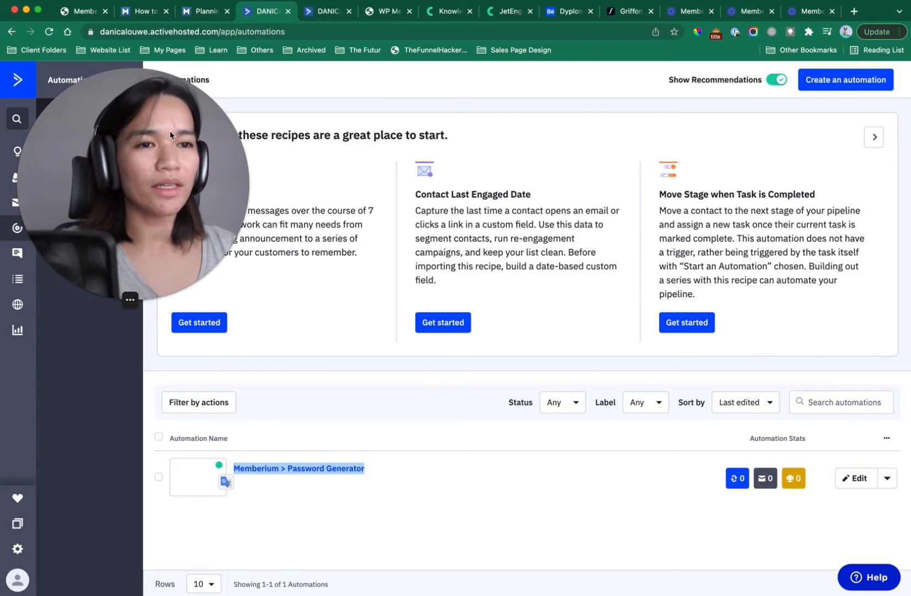
drag(170, 131, 165, 224)
click(545, 519)
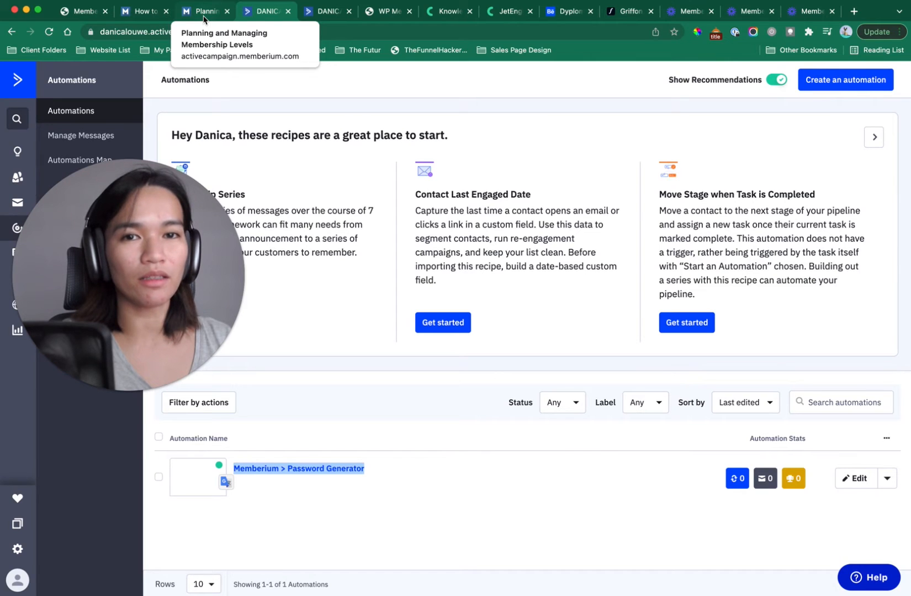
click(492, 498)
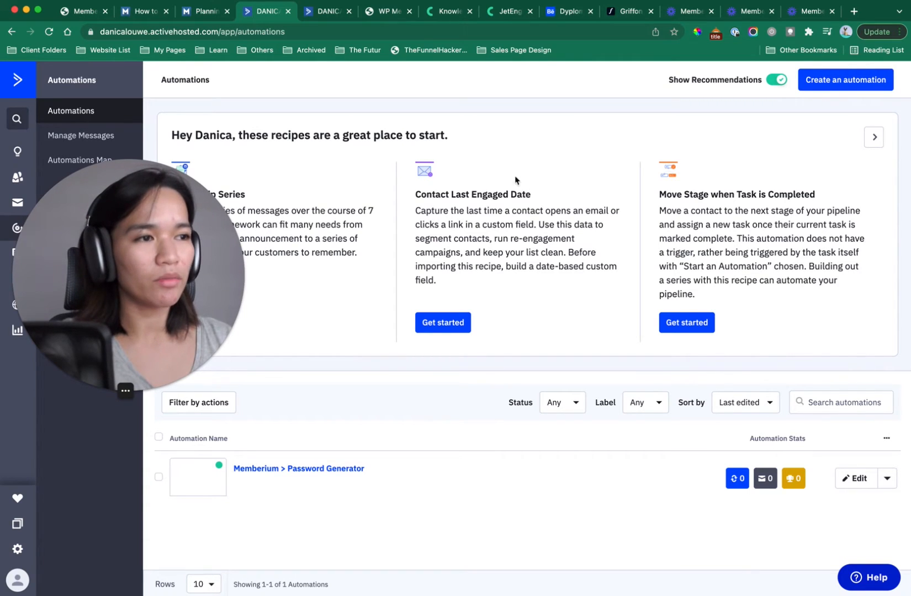
click(112, 277)
drag(112, 276, 433, 177)
- Search the Manage Tags list for "level" and copy the tag name "Membership Level > 7DFT Course A"
click(16, 179)
click(17, 180)
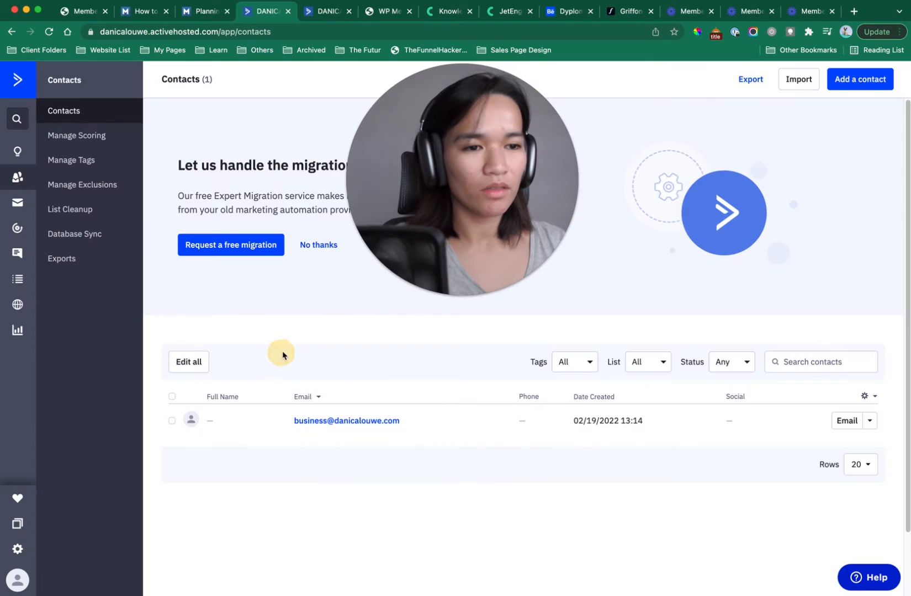
click(281, 351)
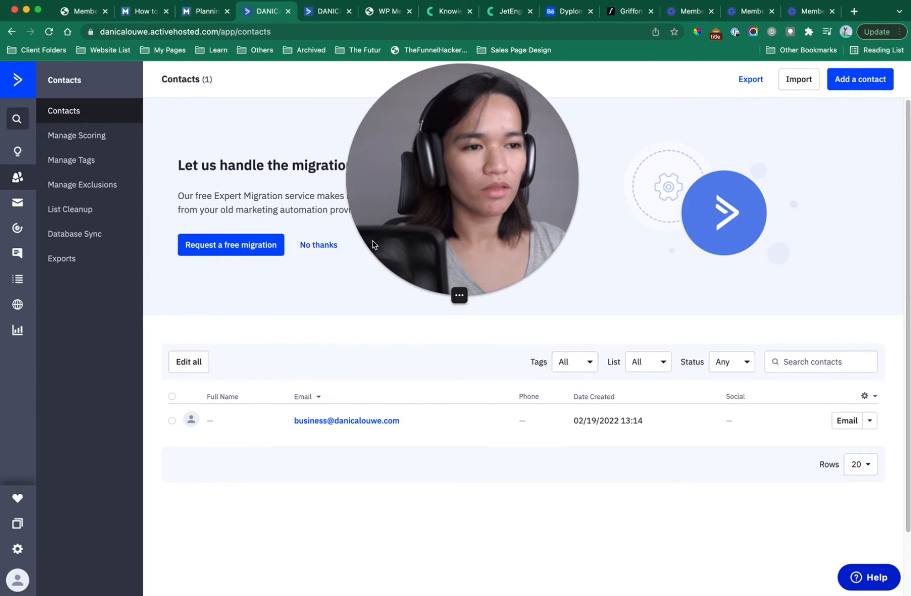
click(107, 161)
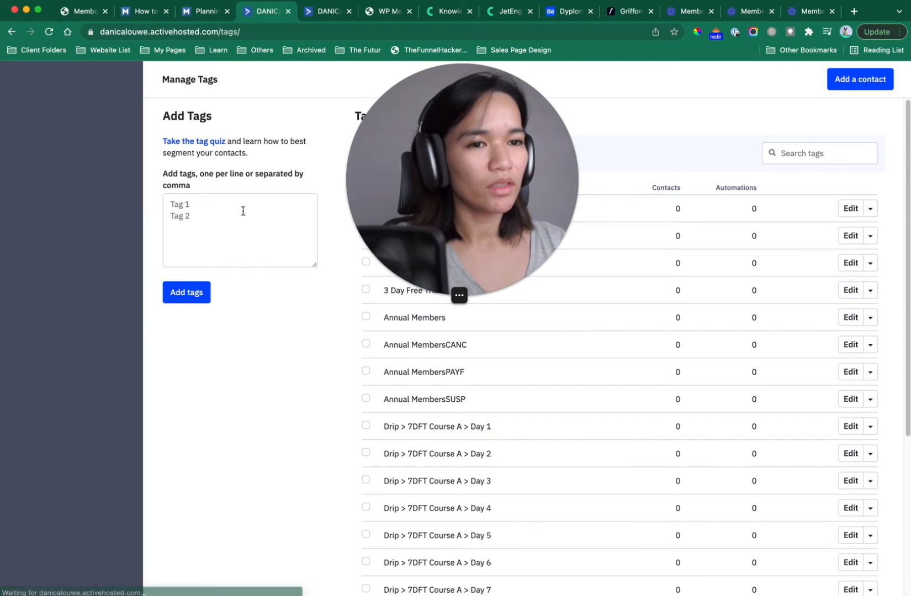
click(241, 209)
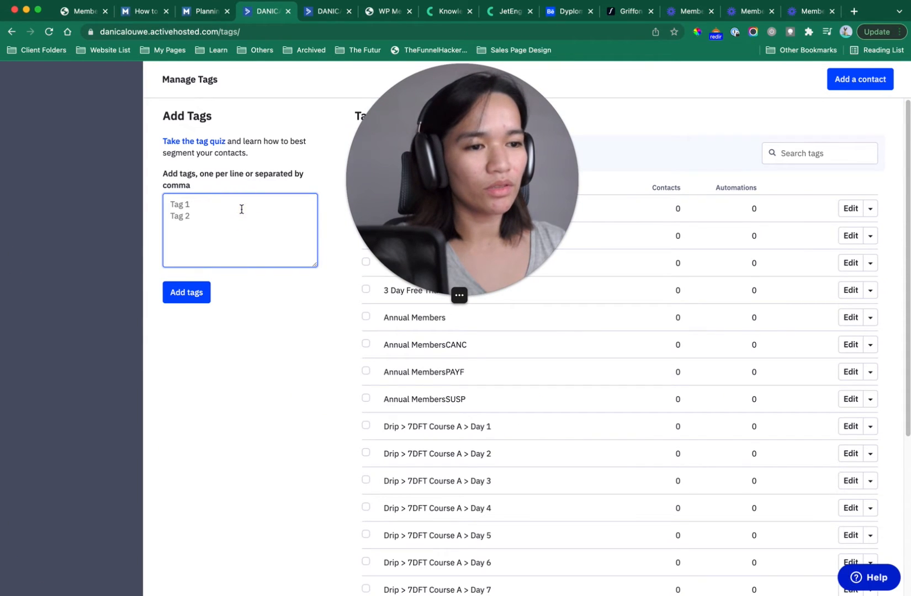
click(834, 153)
text(level)
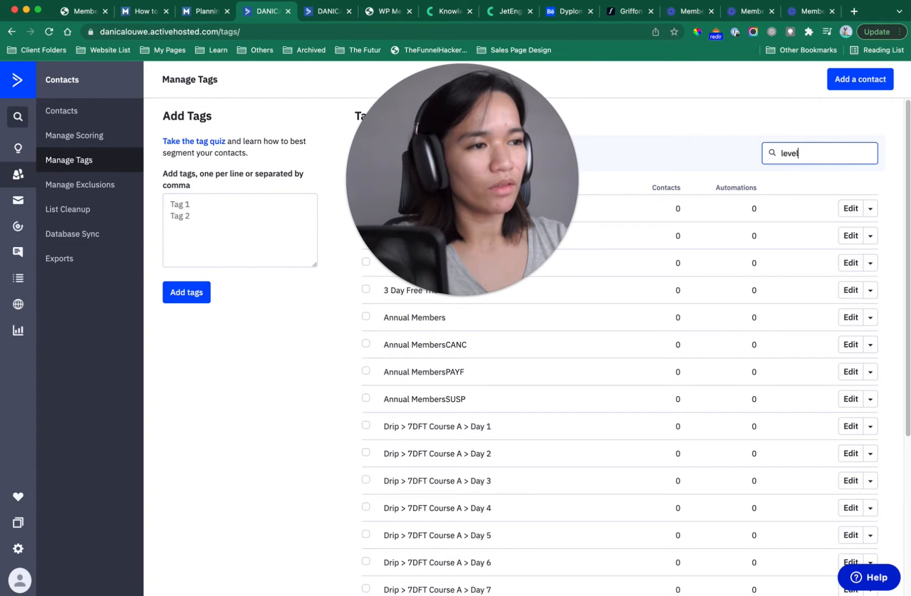
key(Return)
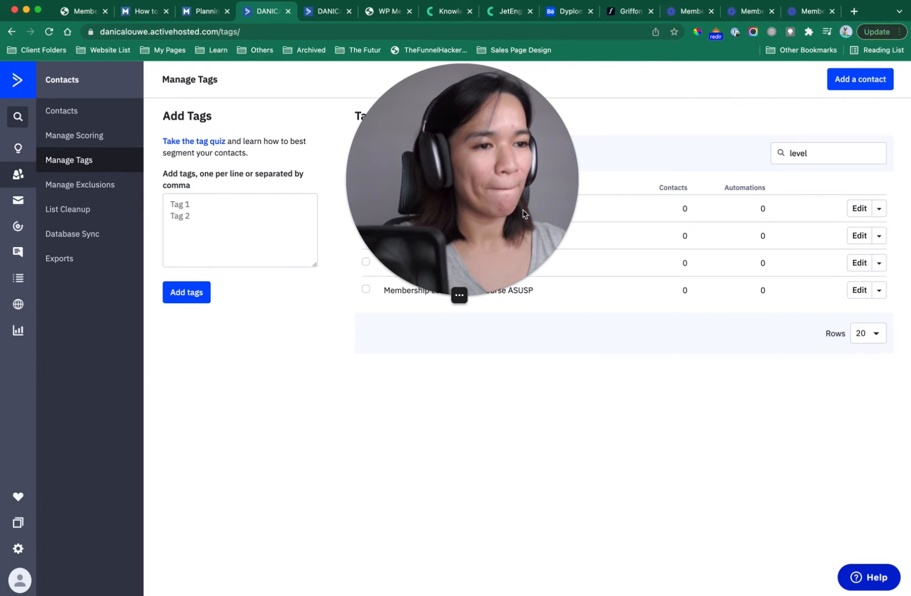
drag(536, 208, 532, 503)
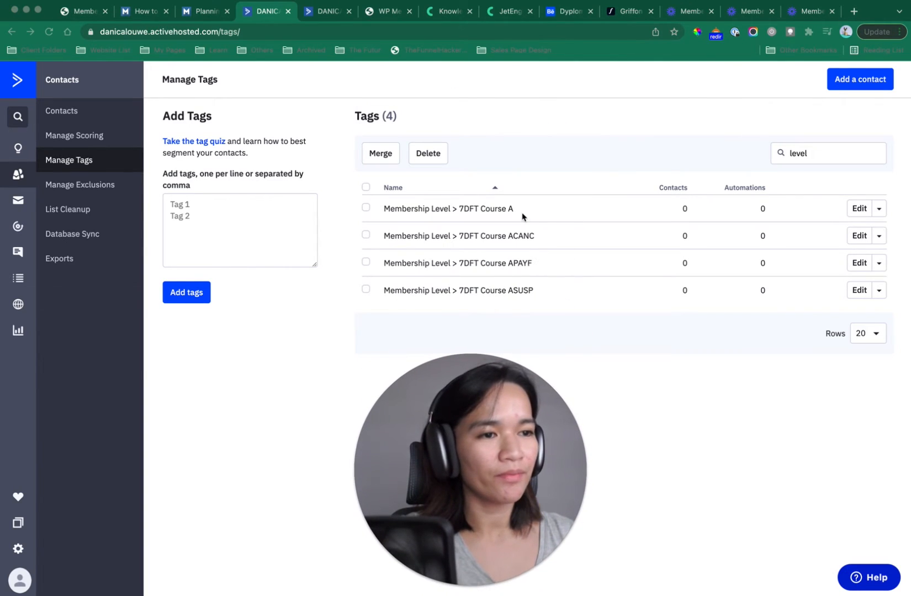
drag(381, 211, 499, 204)
key(super+c)
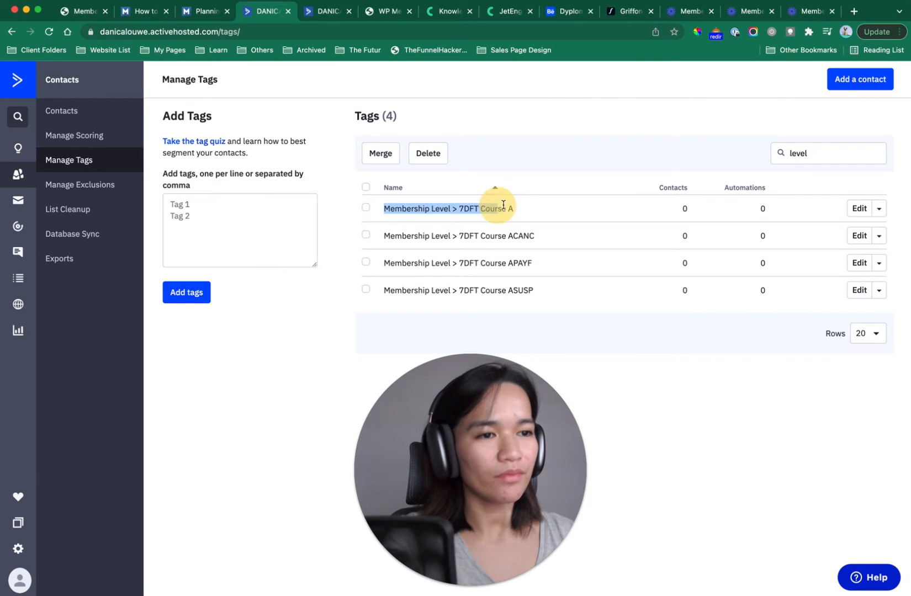
- Enter "Trigger Automation > Give Access > Membership Level > 7DFT Course A" as a new tag, reusing the copied membership level name
click(194, 216)
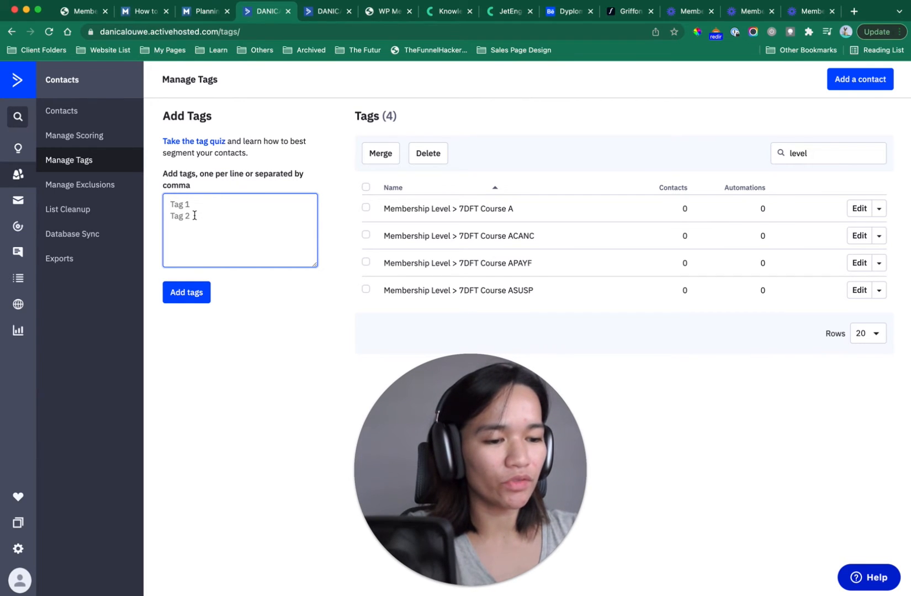
text(Trigger)
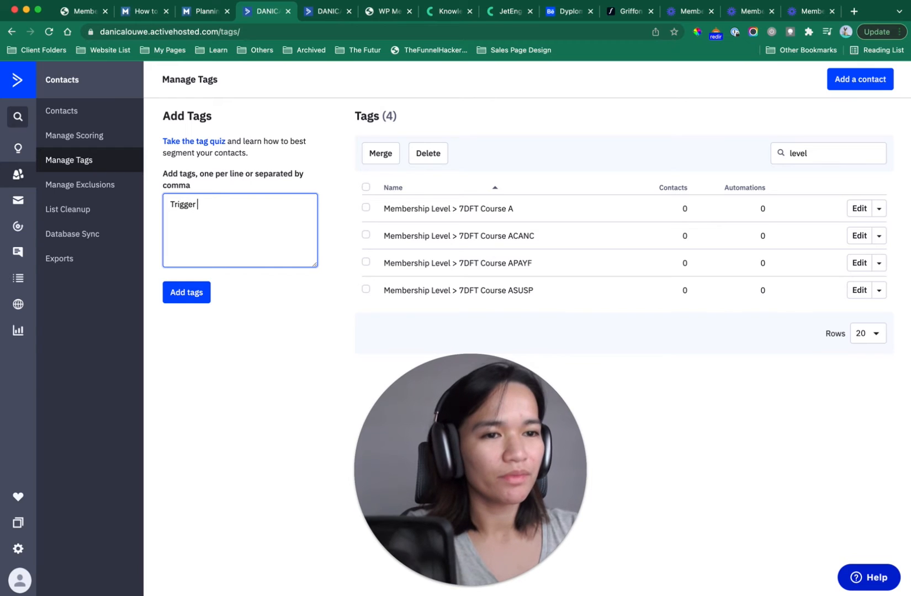
text( Automation > Give Access >)
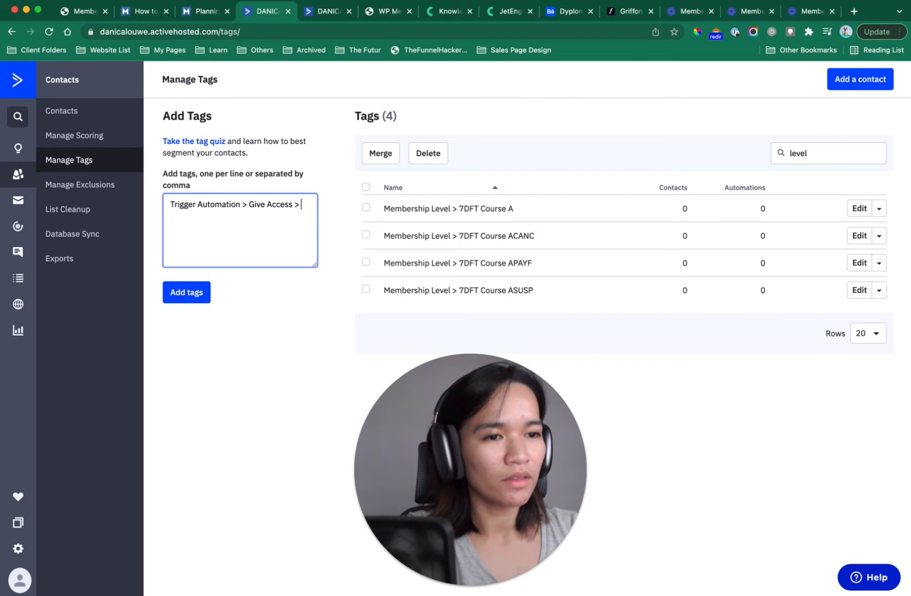
key(super+v)
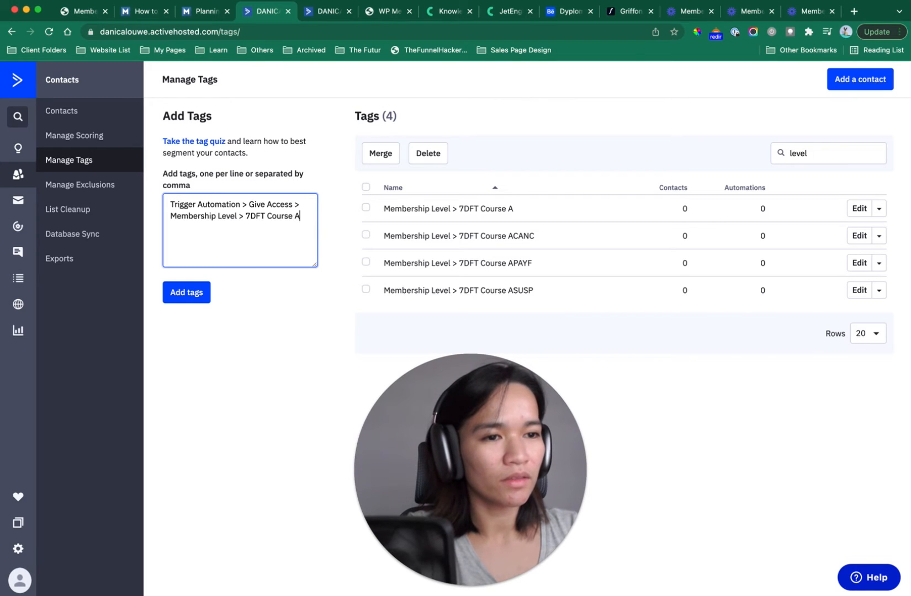
key(super+a)
click(306, 217)
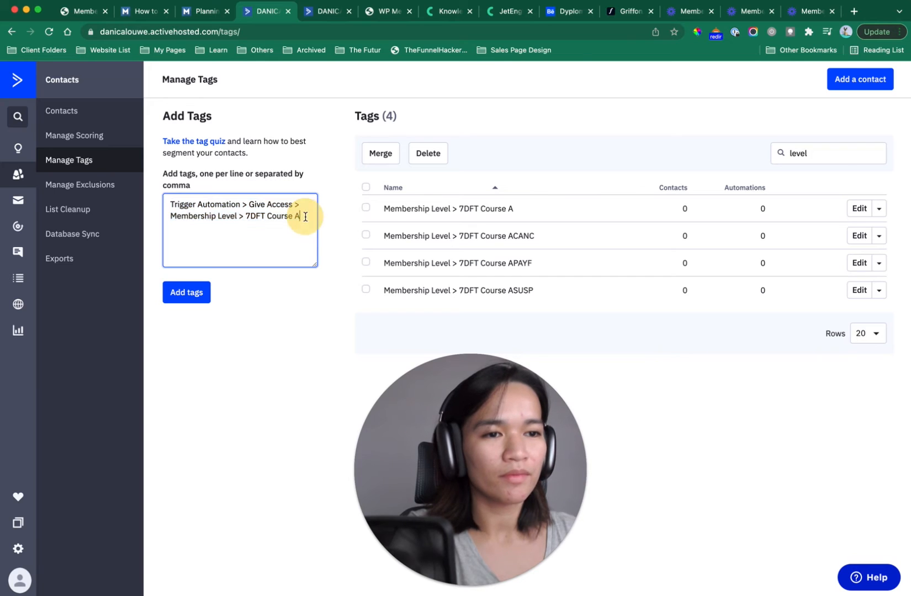
- Duplicate the tag text on a second line with "Remove Access" instead of "Give Access", and add both tags
key(super+a)
key(super+c)
click(310, 215)
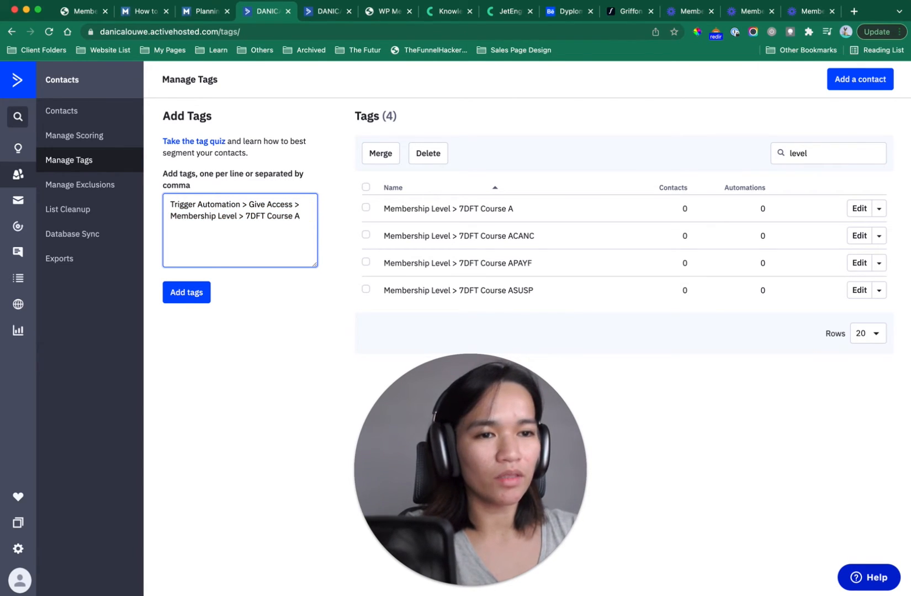
key(super+v)
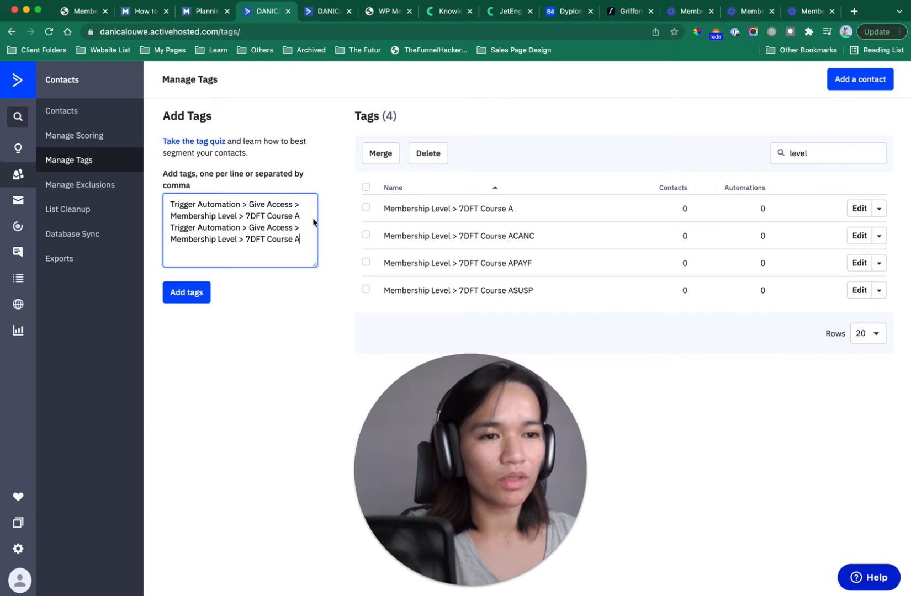
double_click(251, 228)
text(Remove)
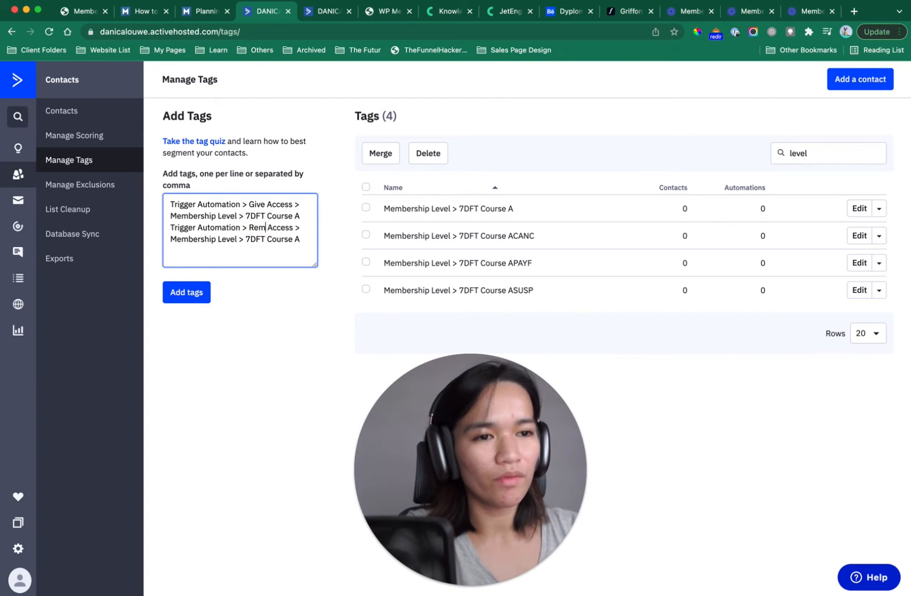
click(197, 292)
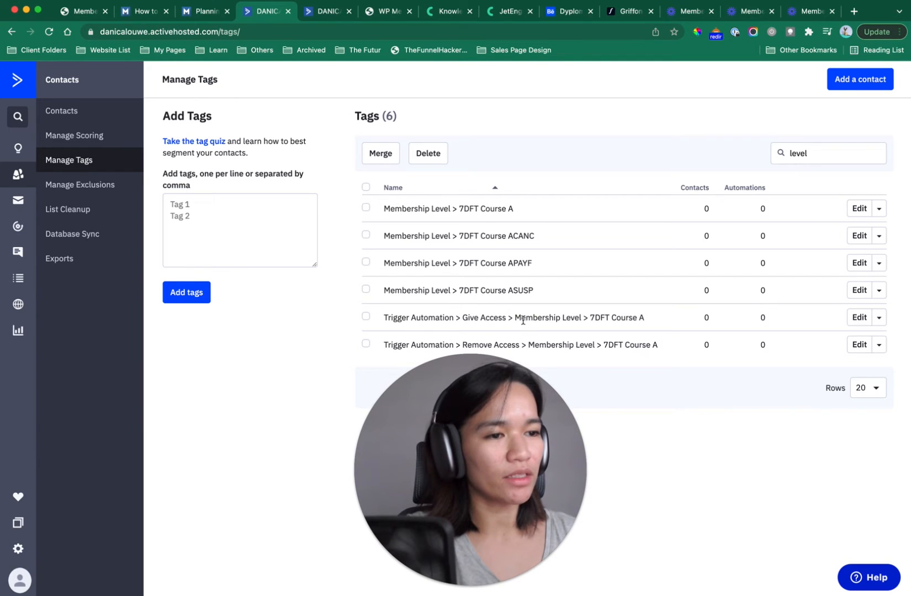
drag(523, 320, 621, 317)
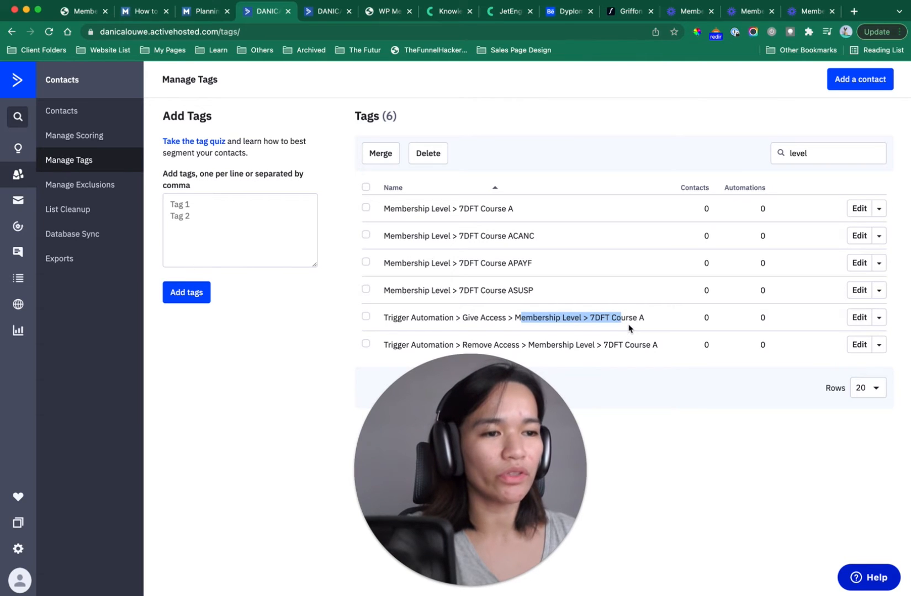
click(351, 319)
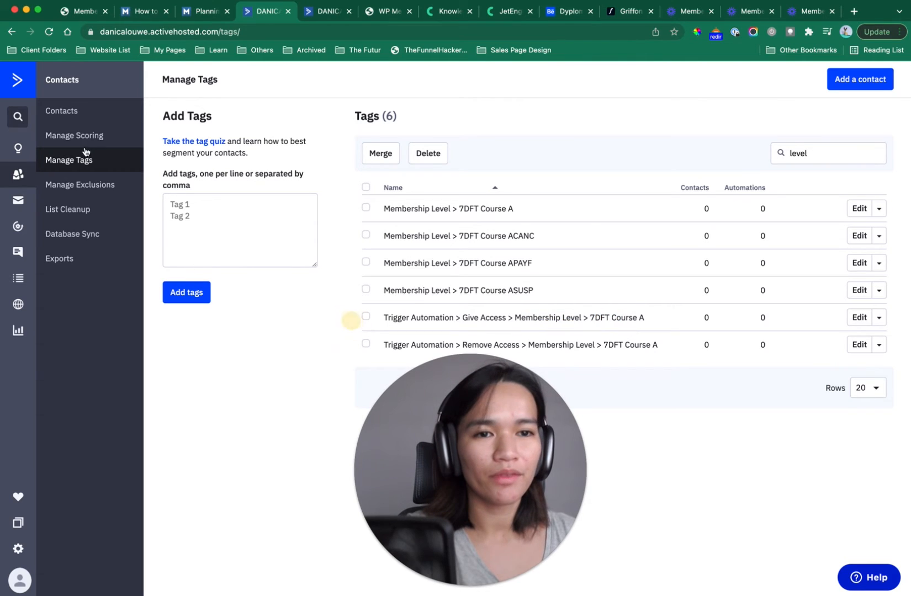
- Create a new automation from scratch with a "Tag is added" trigger
click(22, 226)
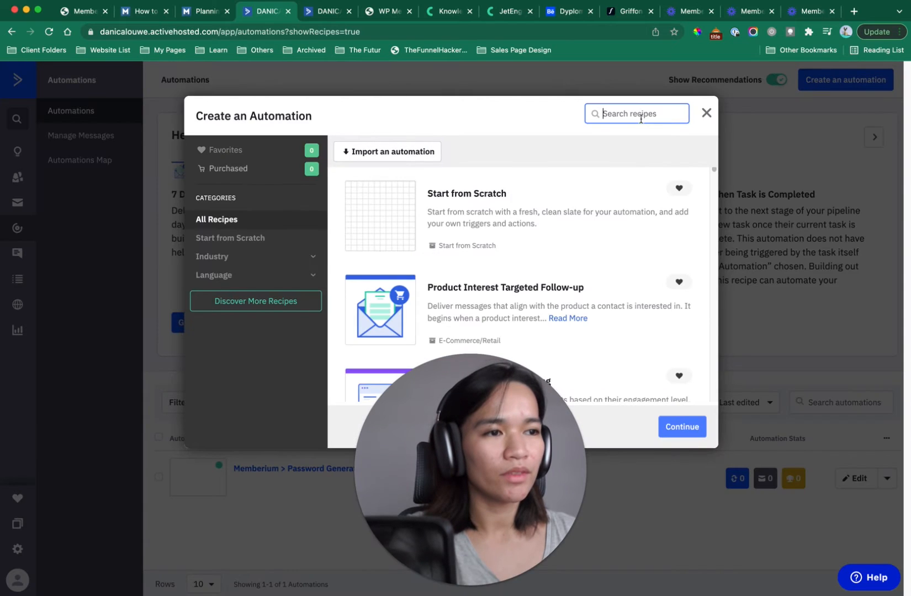
click(403, 200)
click(683, 427)
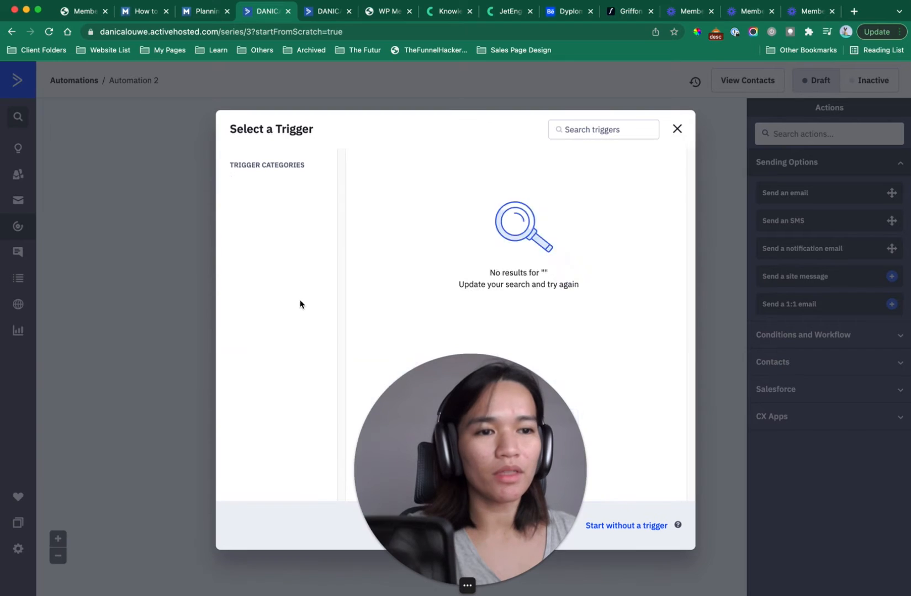
click(584, 129)
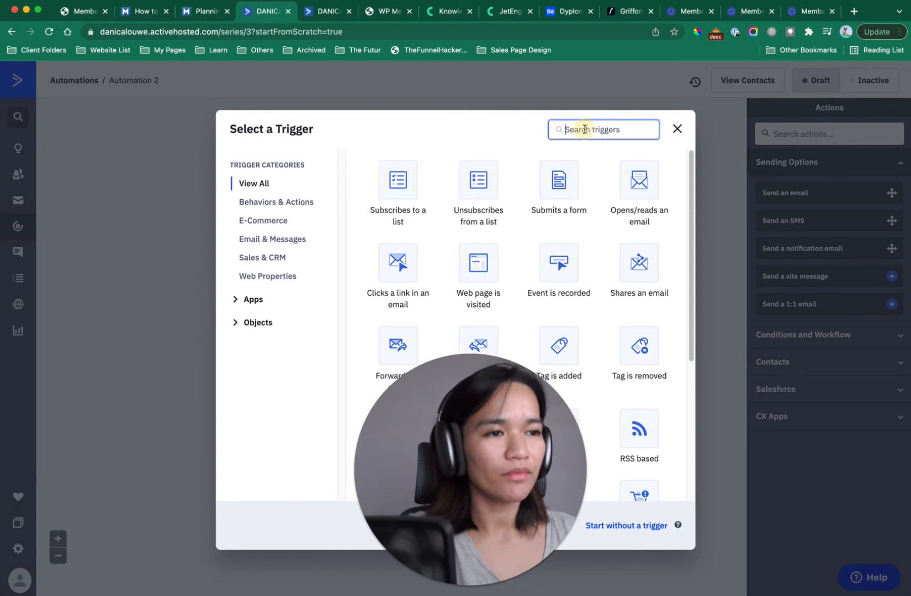
text(tag)
click(406, 176)
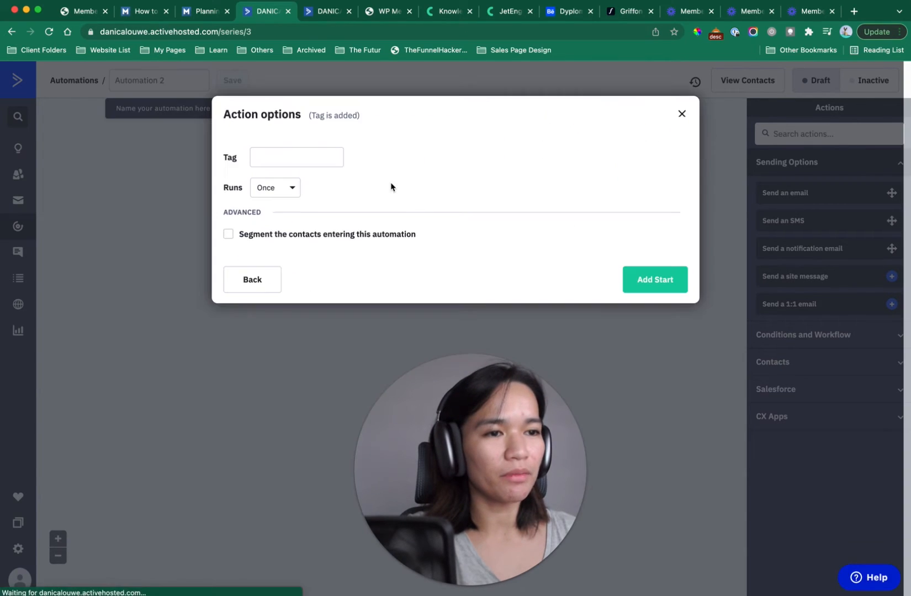
click(307, 159)
text(gi)
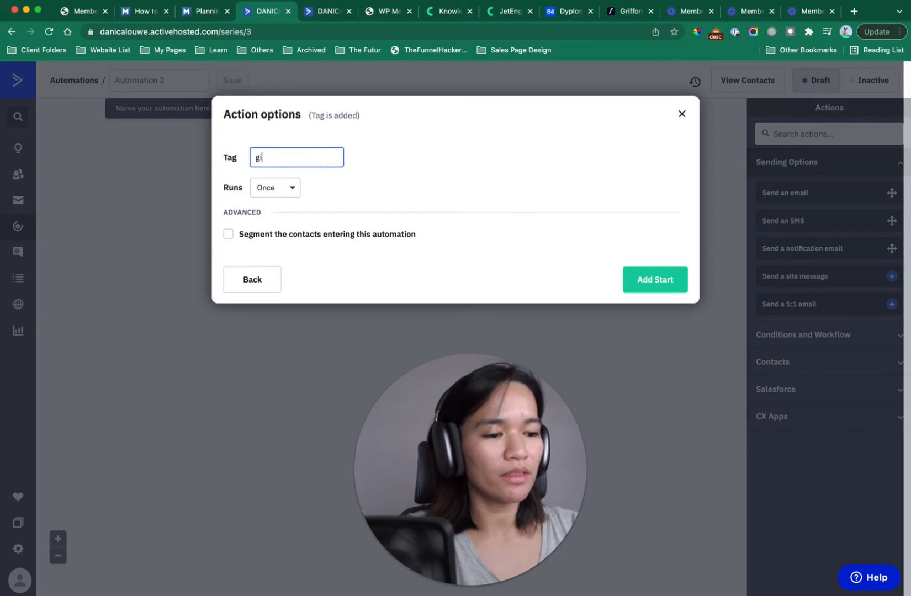
text(ve a)
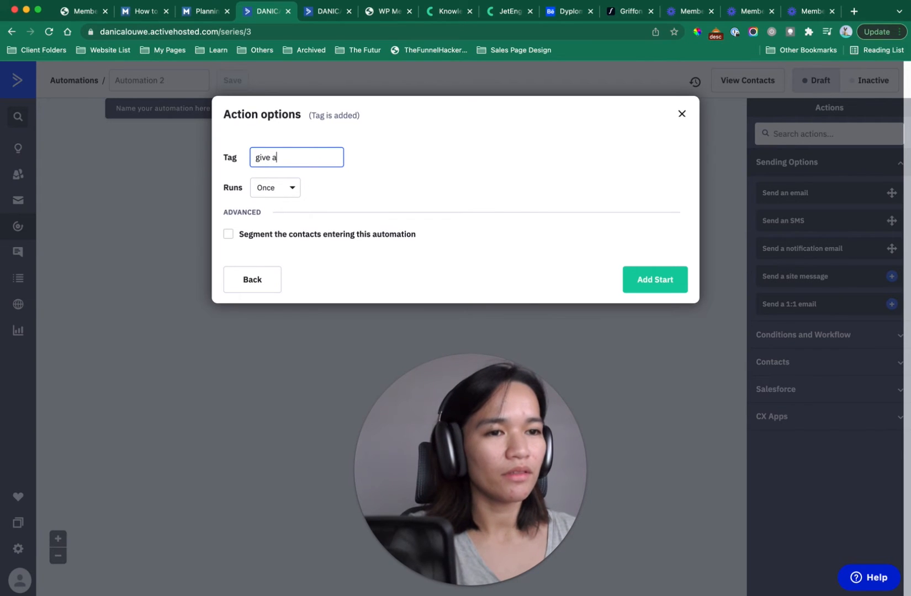
text(ce)
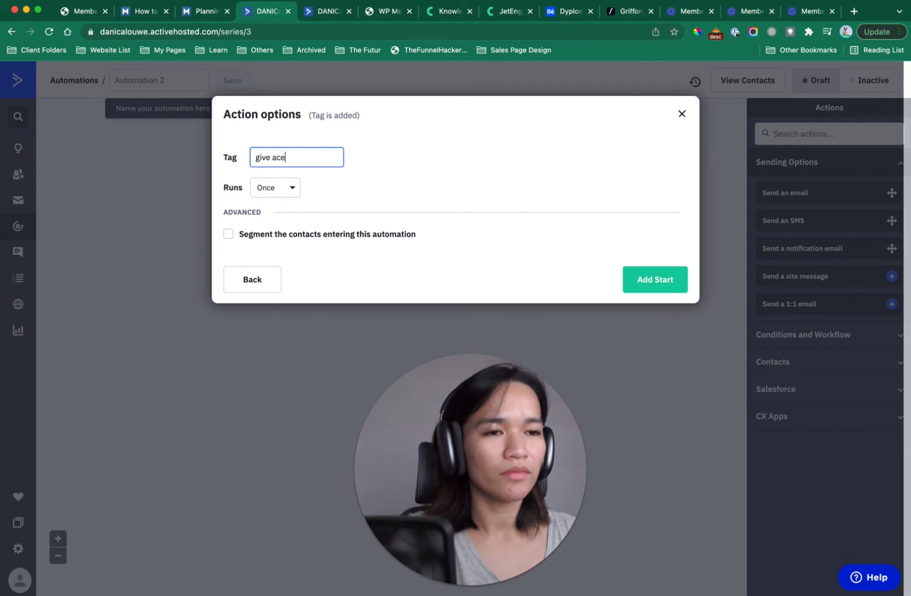
key(BackSpace)
text(ce)
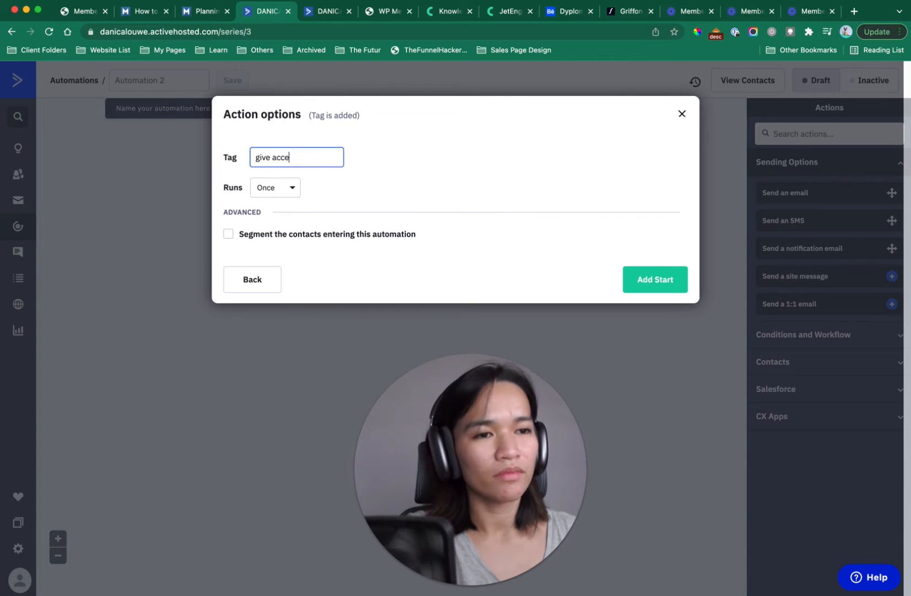
key(super+a)
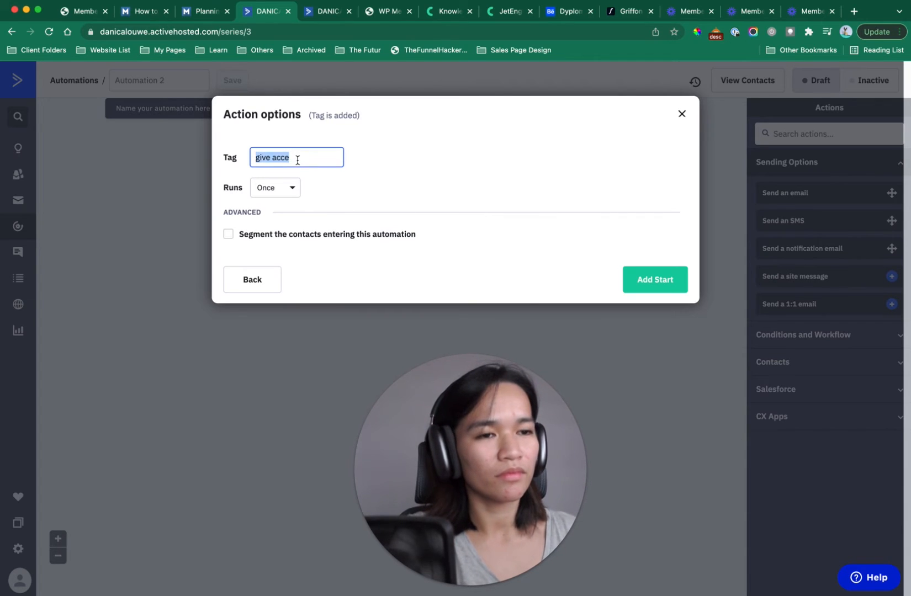
text(G)
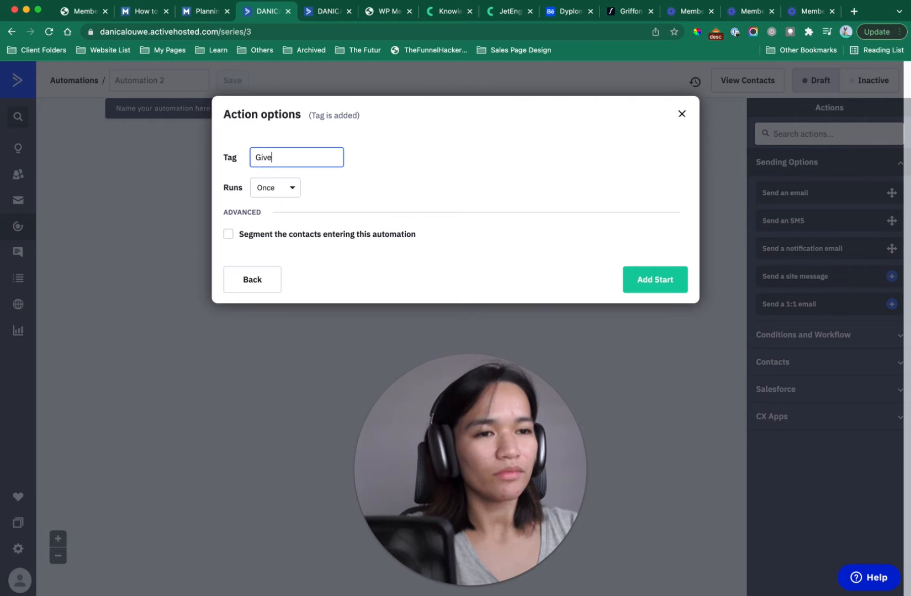
text(ive)
- Set the trigger tag to "Trigger Automation > Give Access > Membership Level > 7DFT Course A", add the start, and dismiss the new action dialog
key(super+a)
text(T)
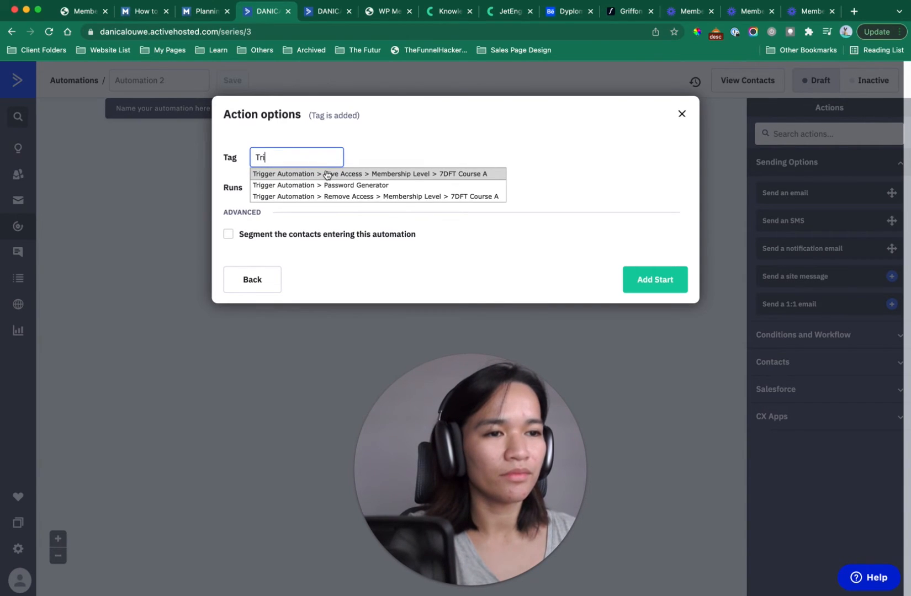
click(327, 175)
click(642, 279)
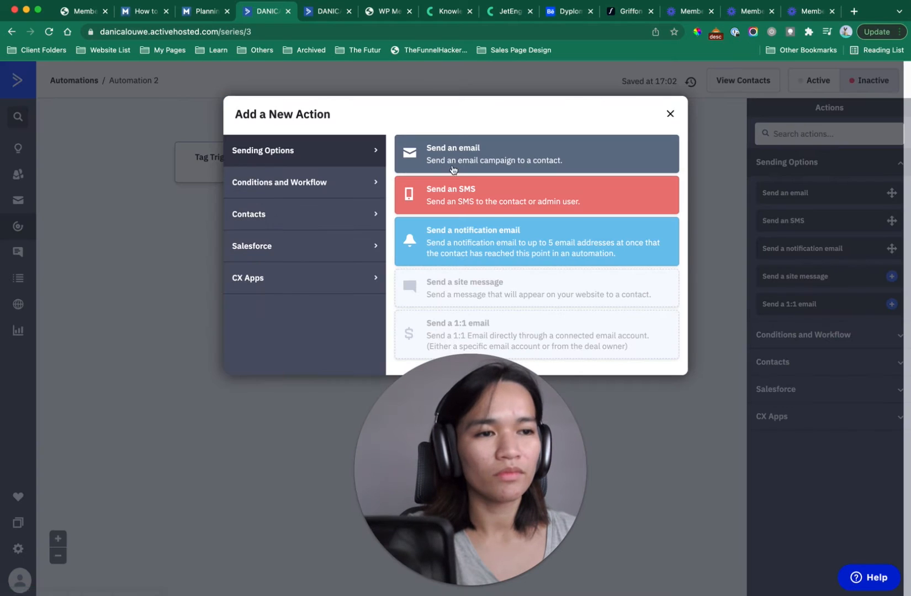
click(671, 114)
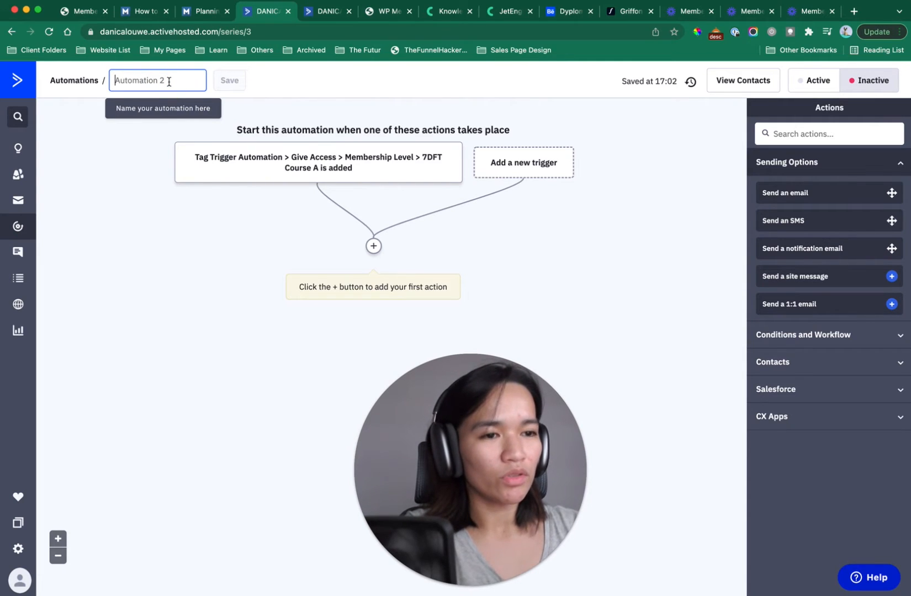
- Name the automation "Memberium > Give Access > Membership Level > 7DFT Course A"
text(Memb)
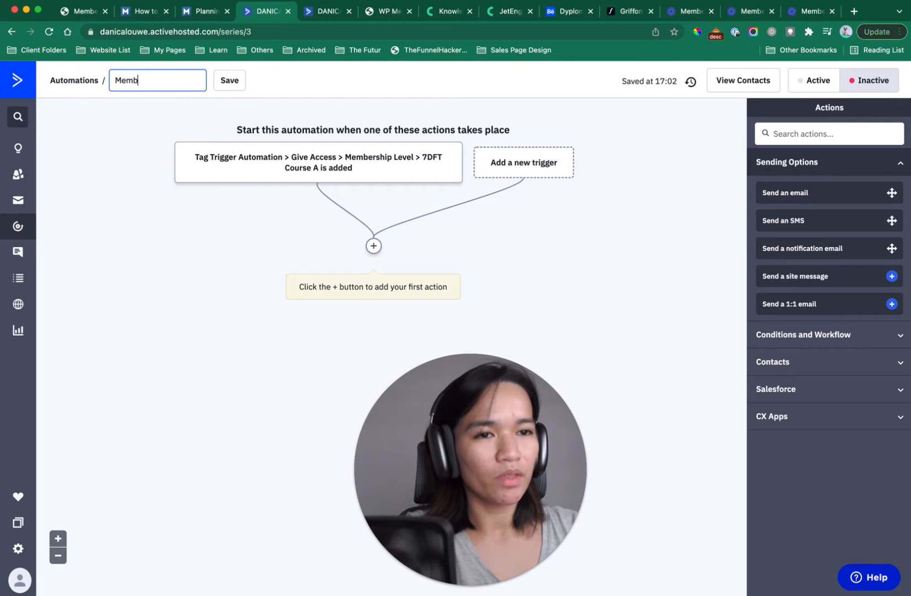
text(erium > Give Ac)
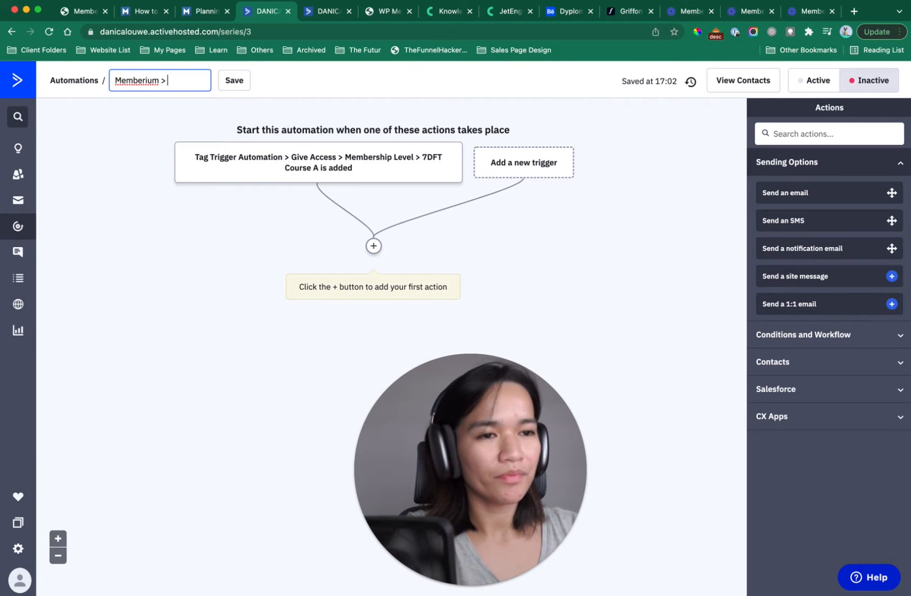
text(ces)
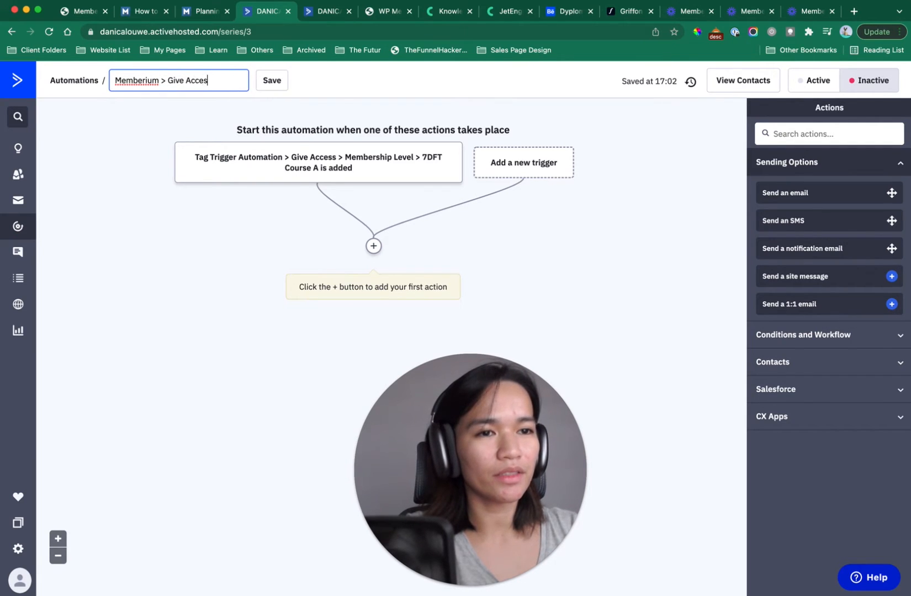
text(s > )
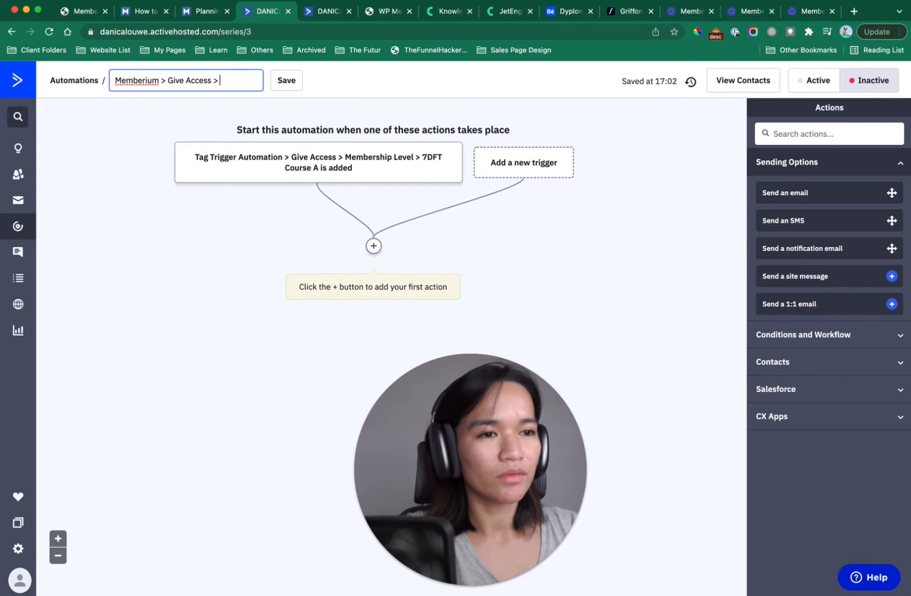
text(Membership)
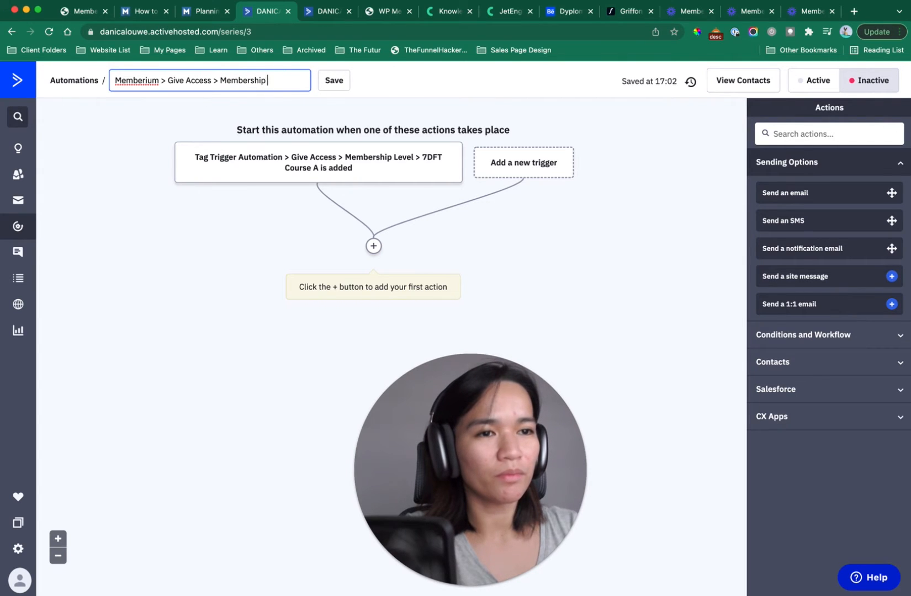
text( Level)
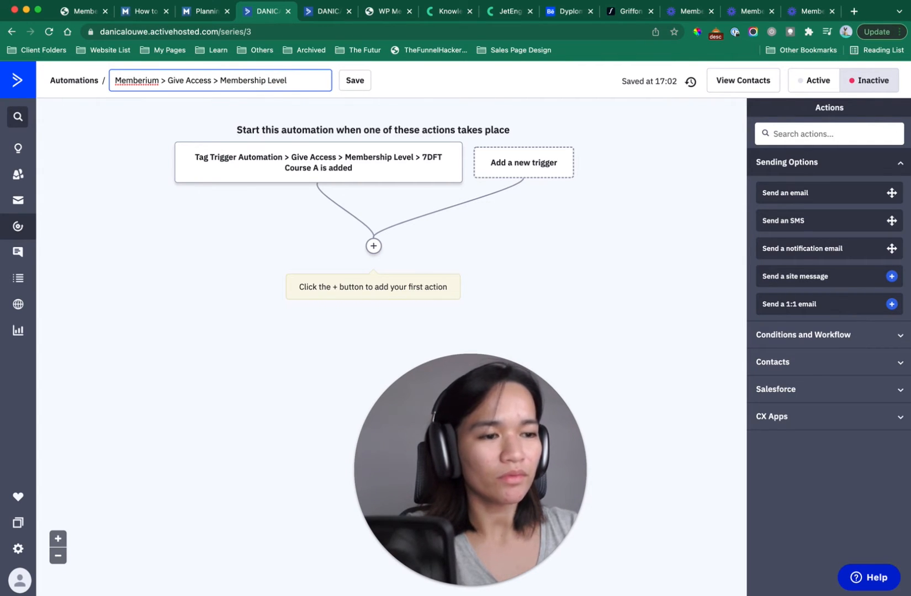
text( >)
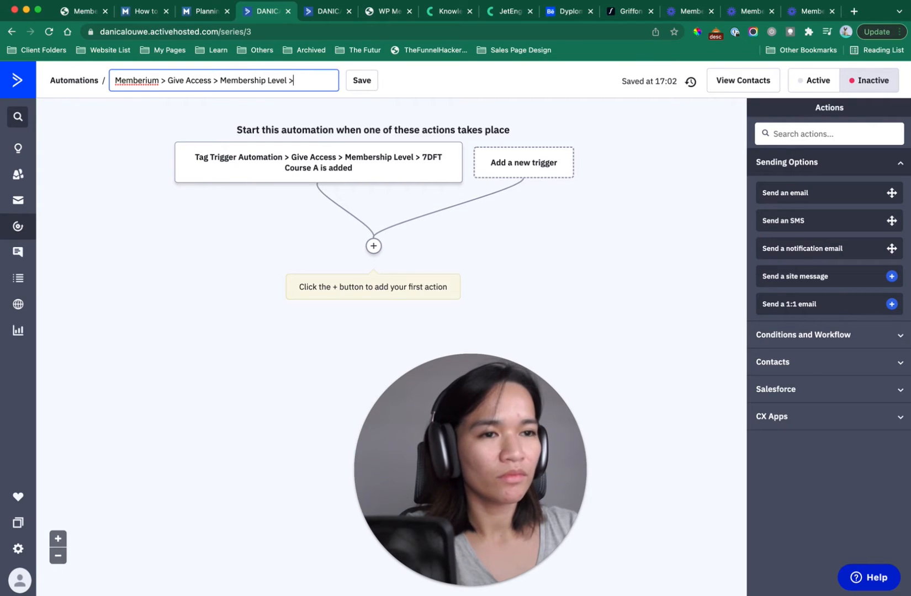
text( 7D)
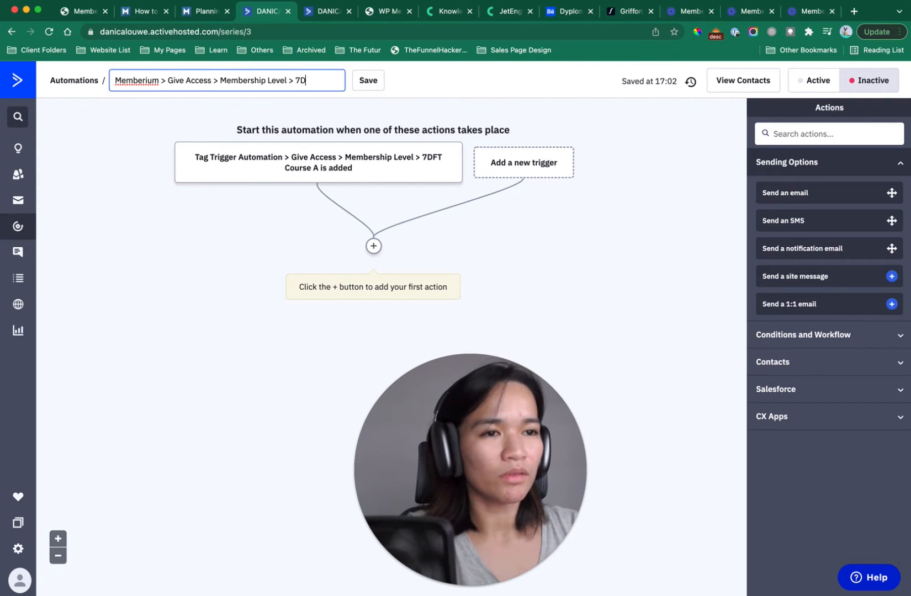
text(FT Course A)
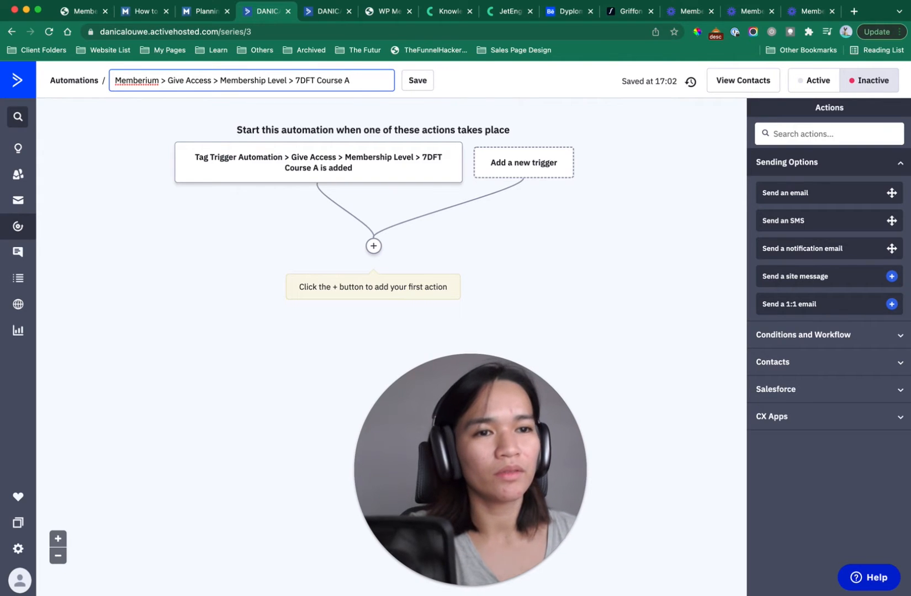
key(Return)
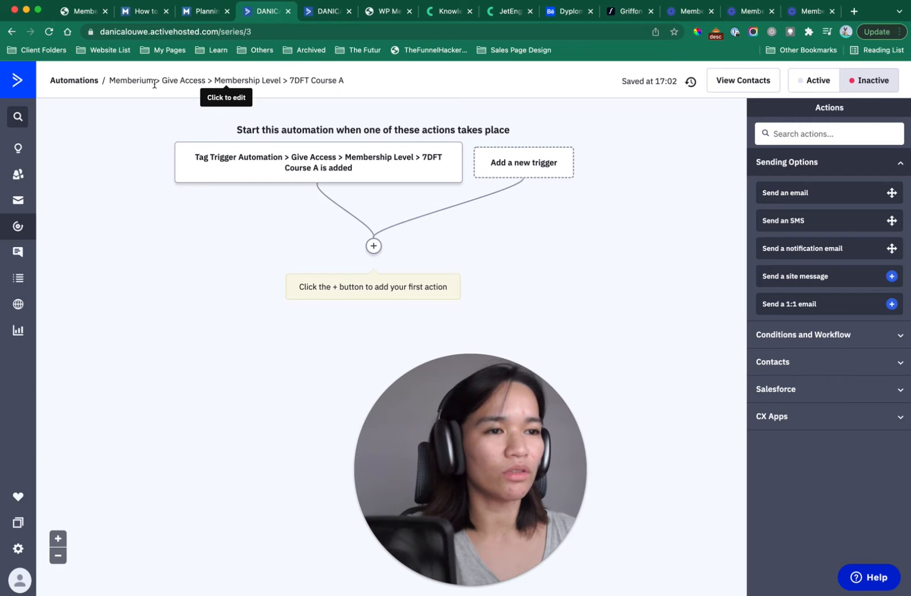
click(502, 250)
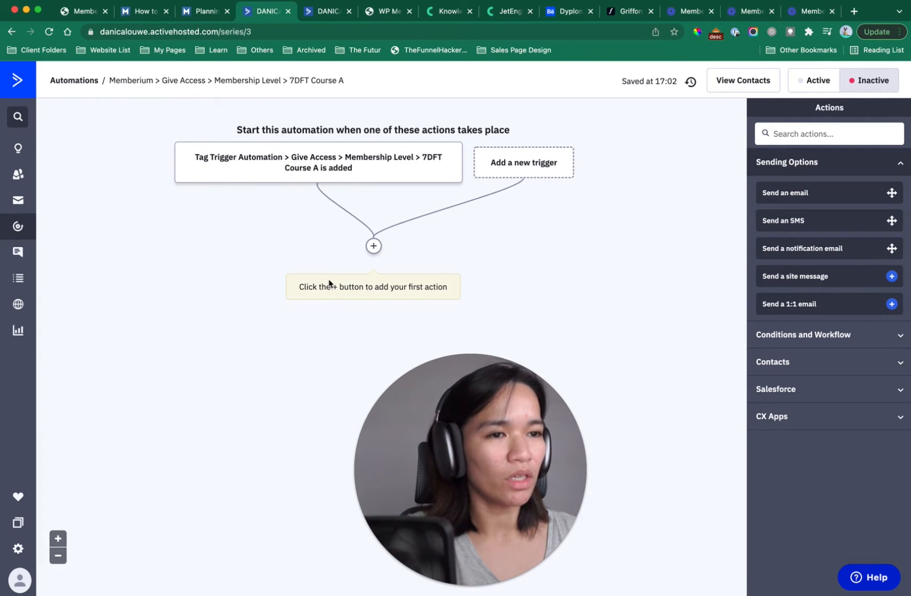
- Add a first action that removes the tag "Trigger Automation > Give Access > Membership Level > 7DFT Course A"
click(374, 246)
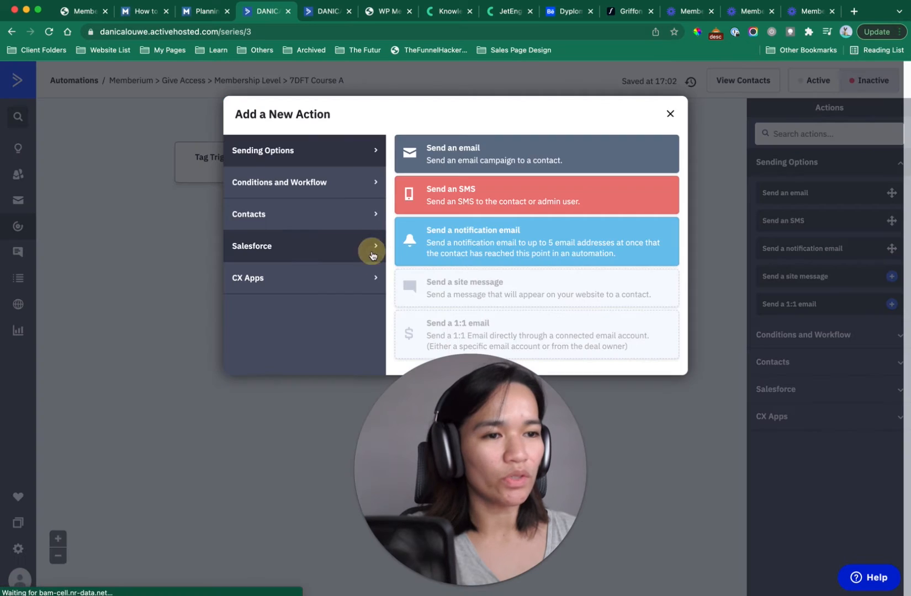
click(355, 179)
drag(466, 584, 199, 557)
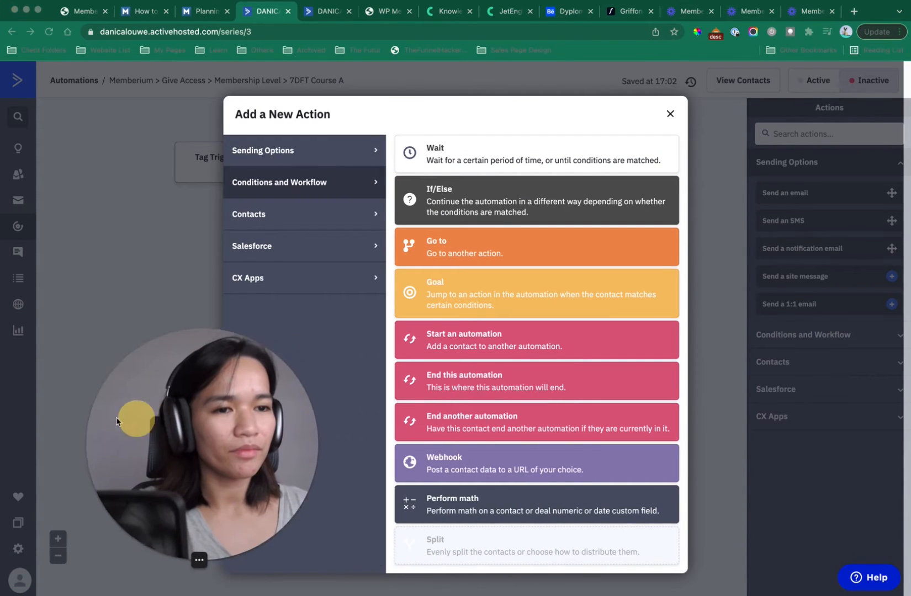
click(297, 220)
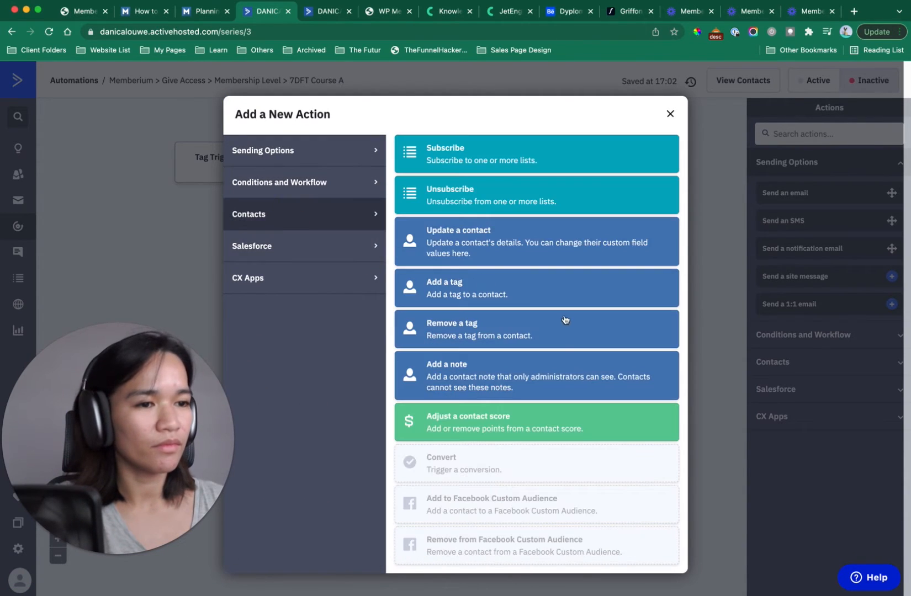
click(532, 326)
click(393, 227)
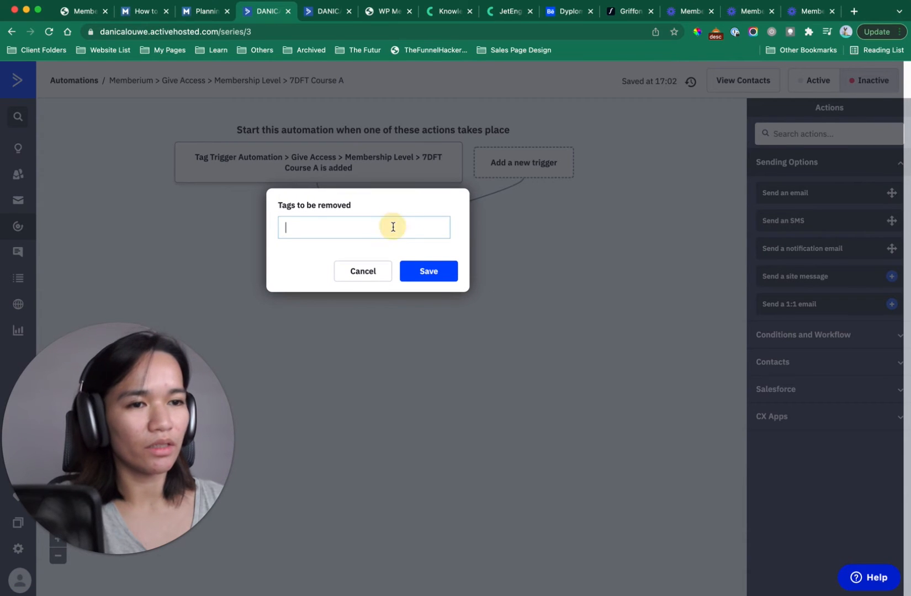
text(trigg)
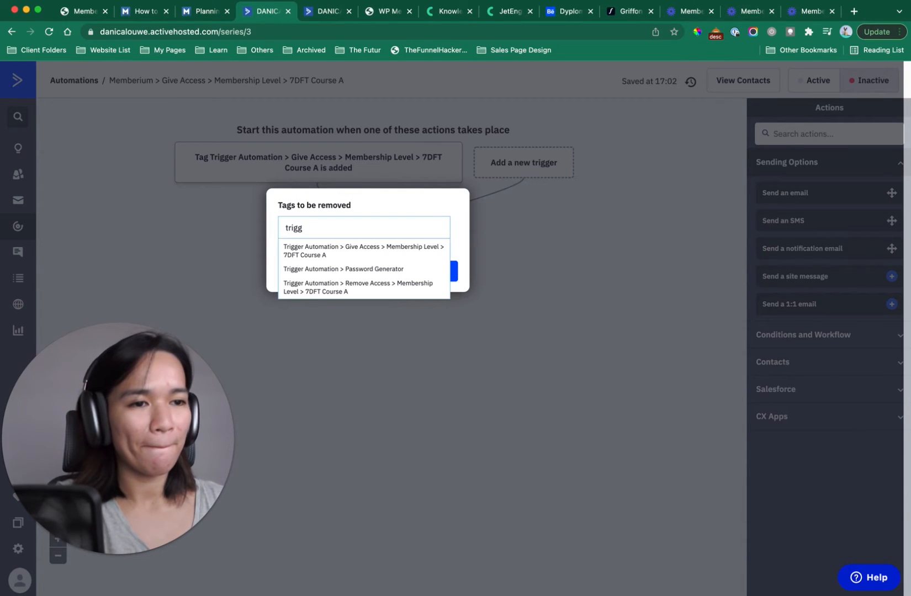
click(397, 243)
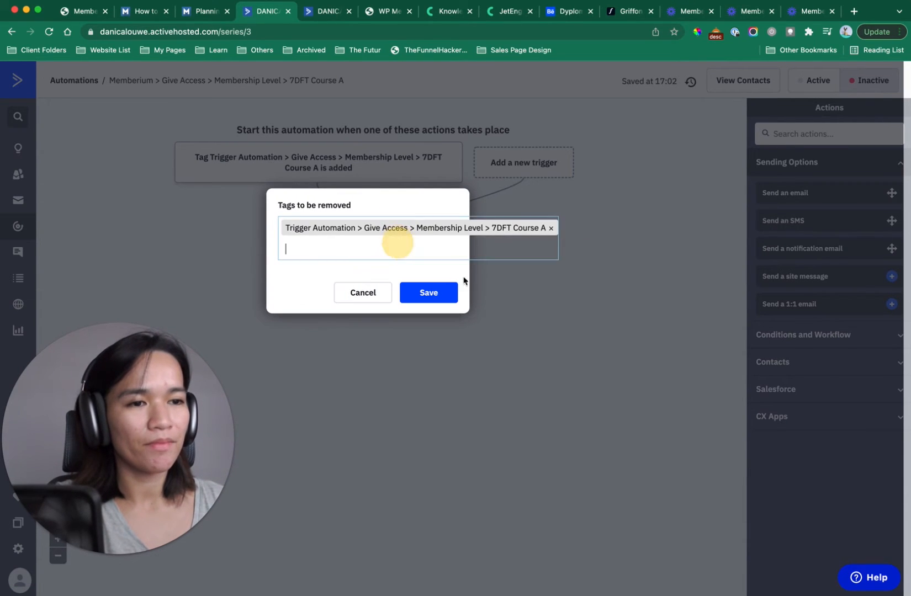
click(435, 294)
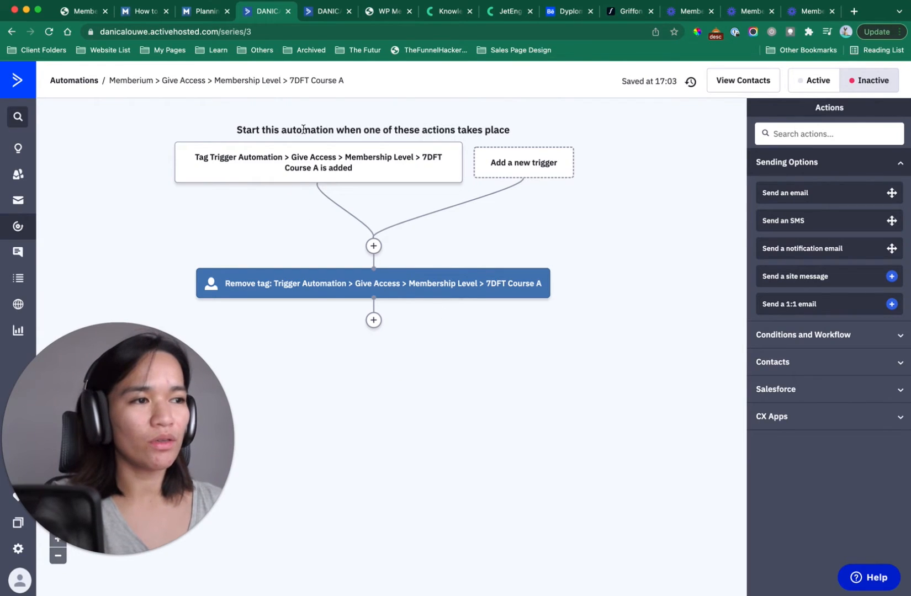
- Add a "Start an automation" action after the tag removal that enters "Memberium > Password Generator"
mouse_move(284, 149)
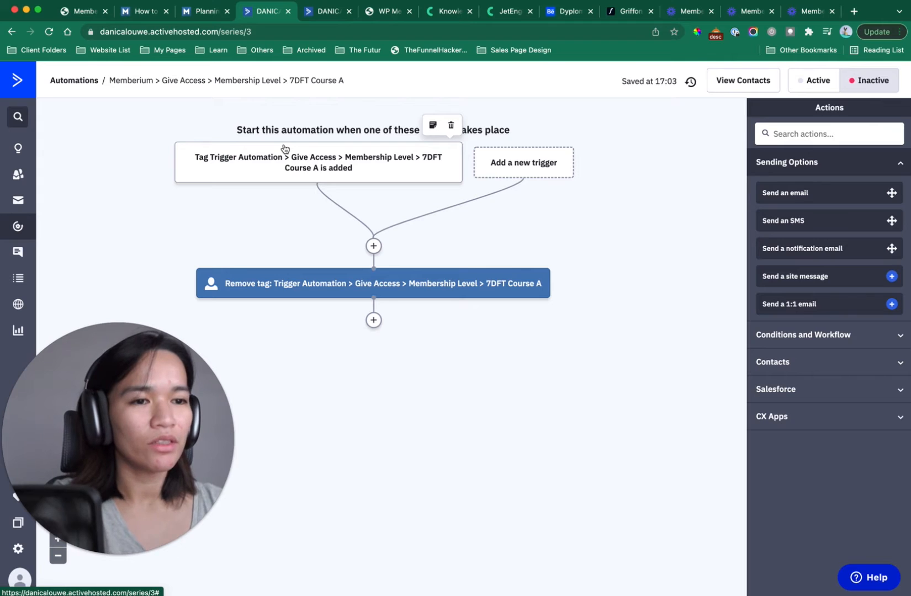
click(374, 320)
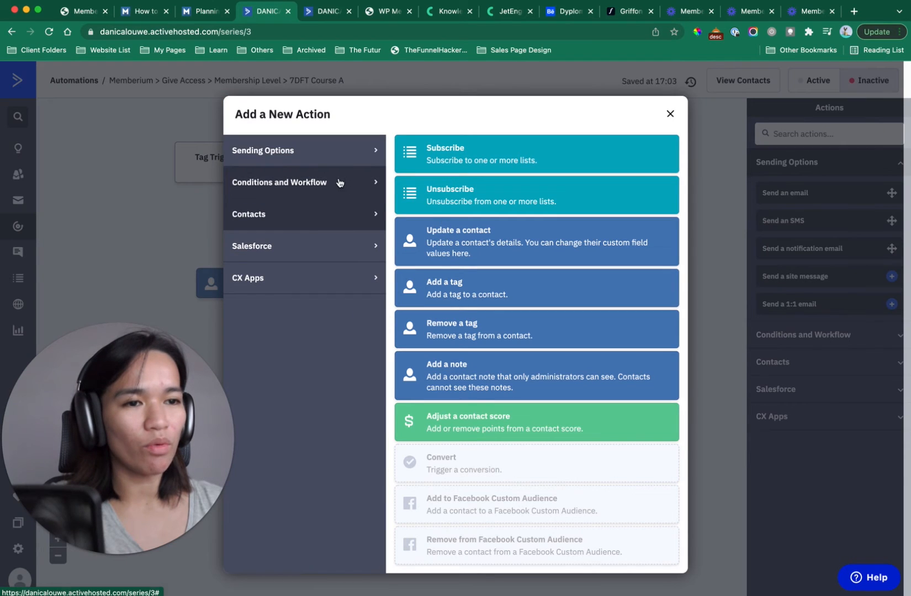
click(286, 184)
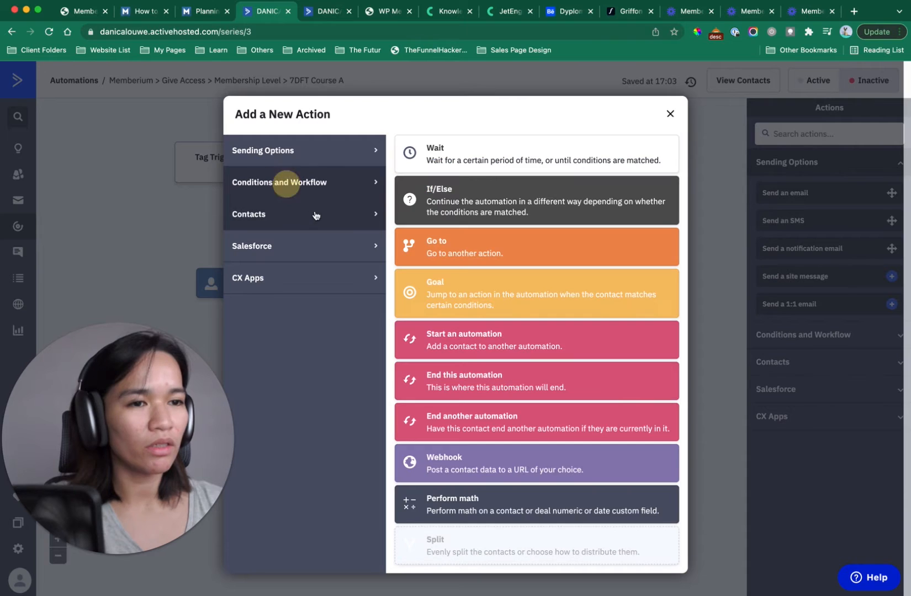
click(489, 338)
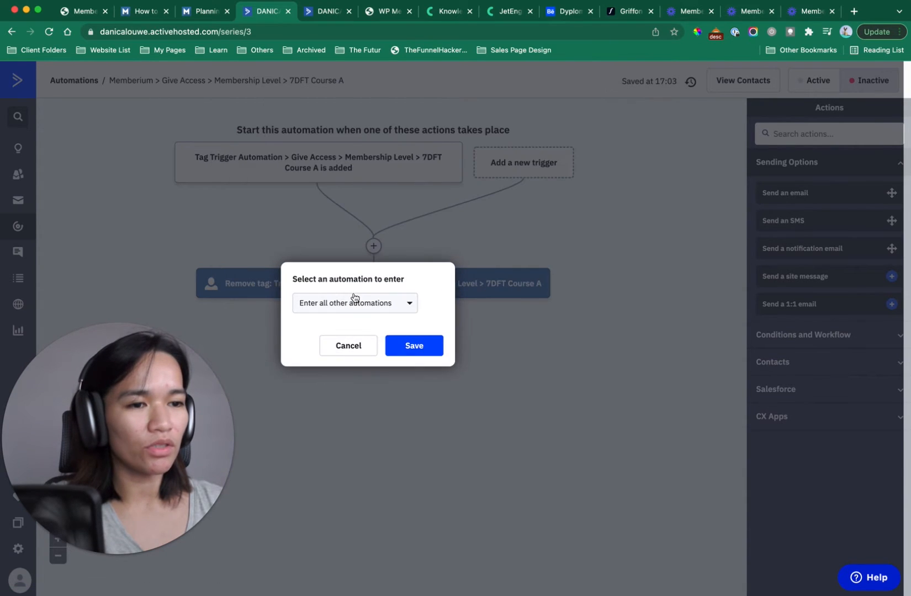
click(354, 301)
click(364, 372)
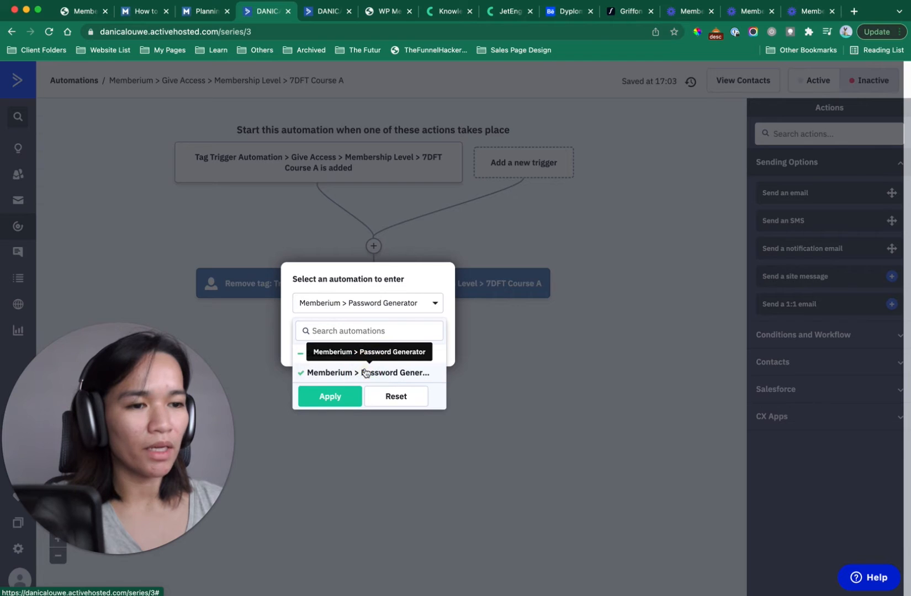
click(327, 397)
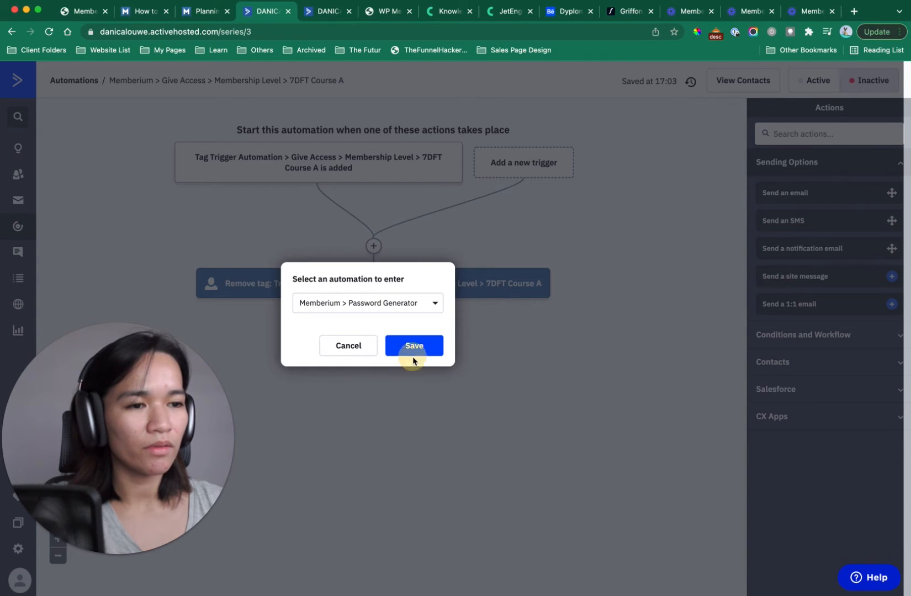
click(413, 356)
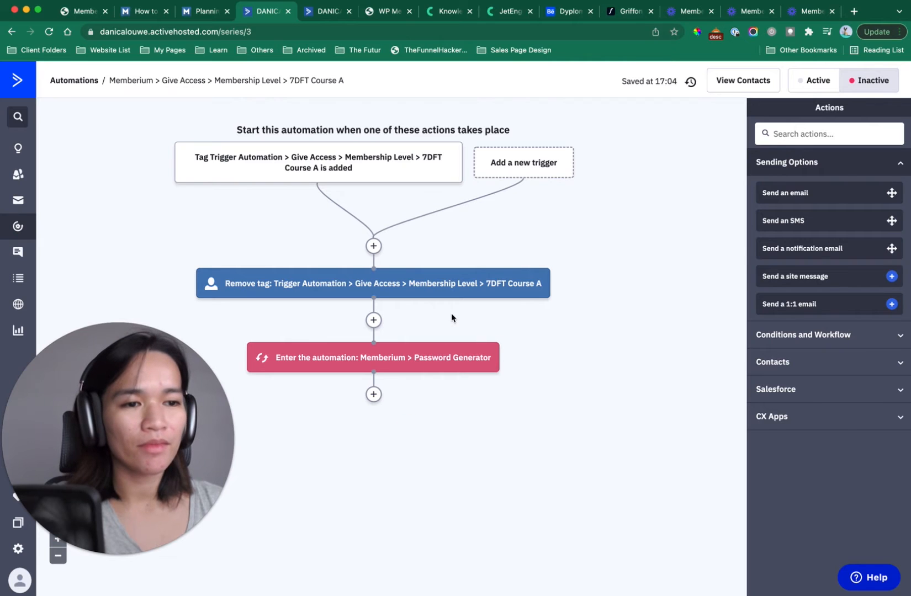
- Add a Wait action after the Password Generator action that waits until specific conditions are met
click(374, 320)
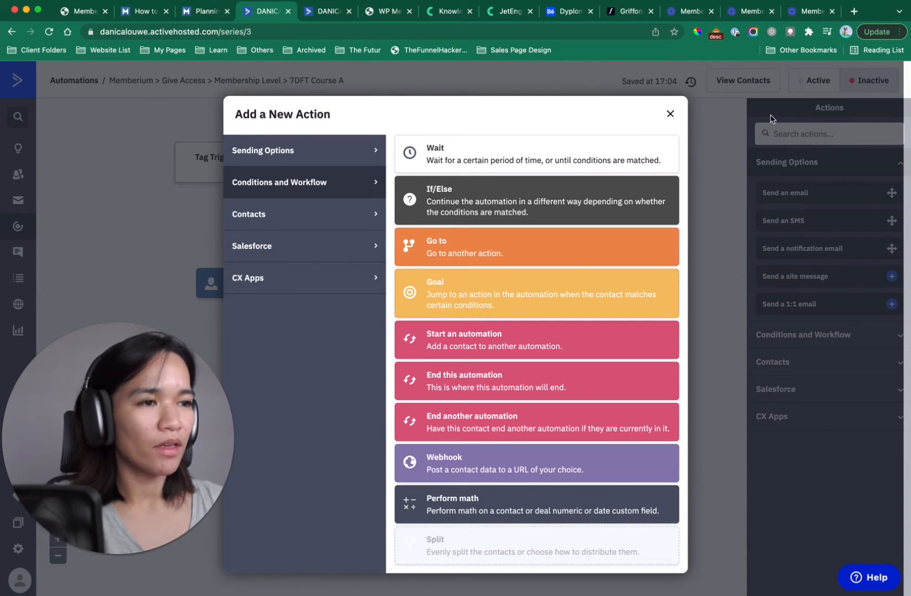
click(671, 115)
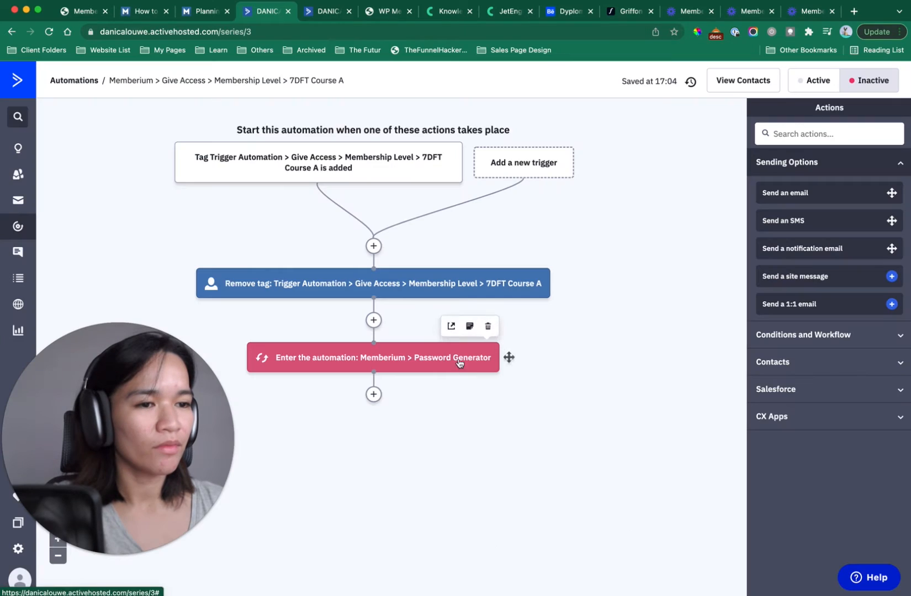
click(374, 395)
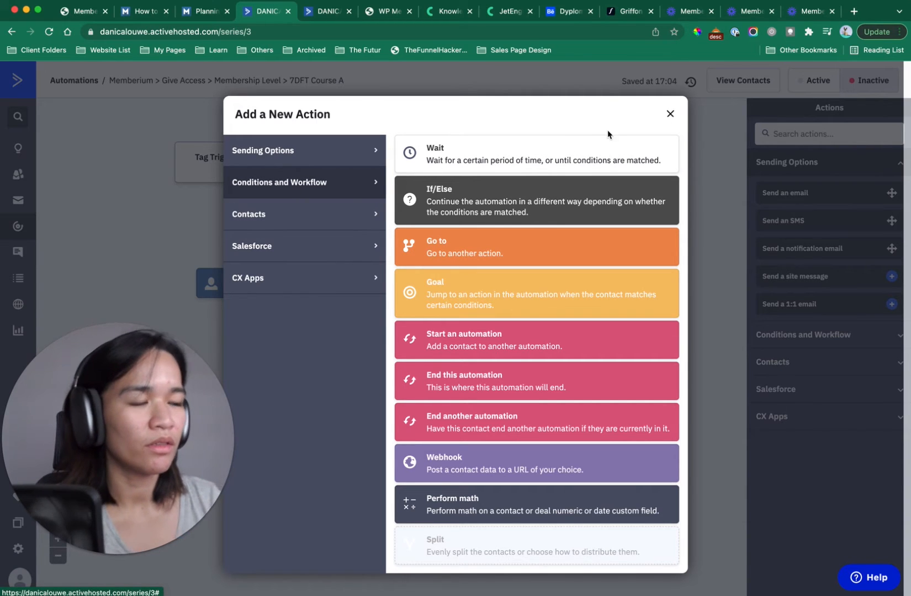
click(604, 163)
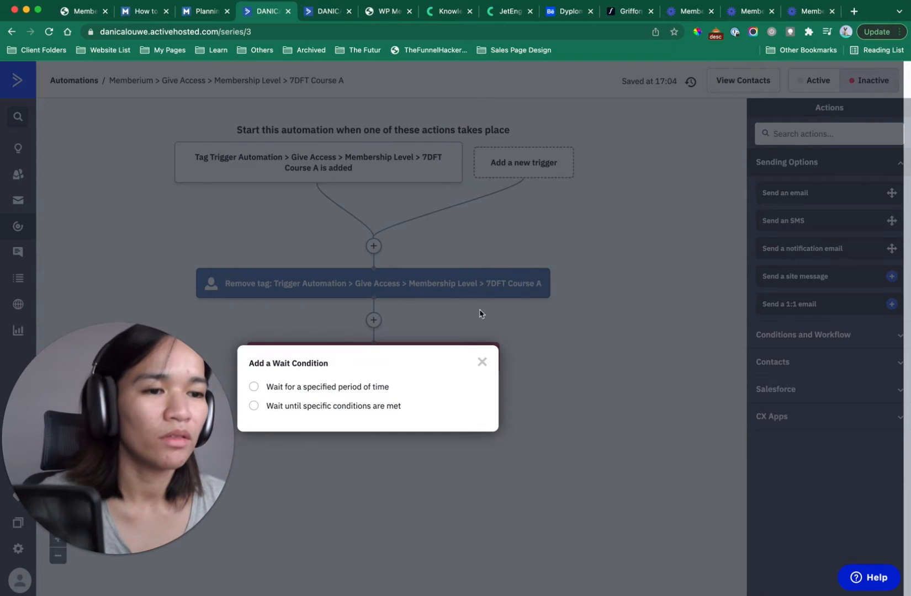
click(342, 407)
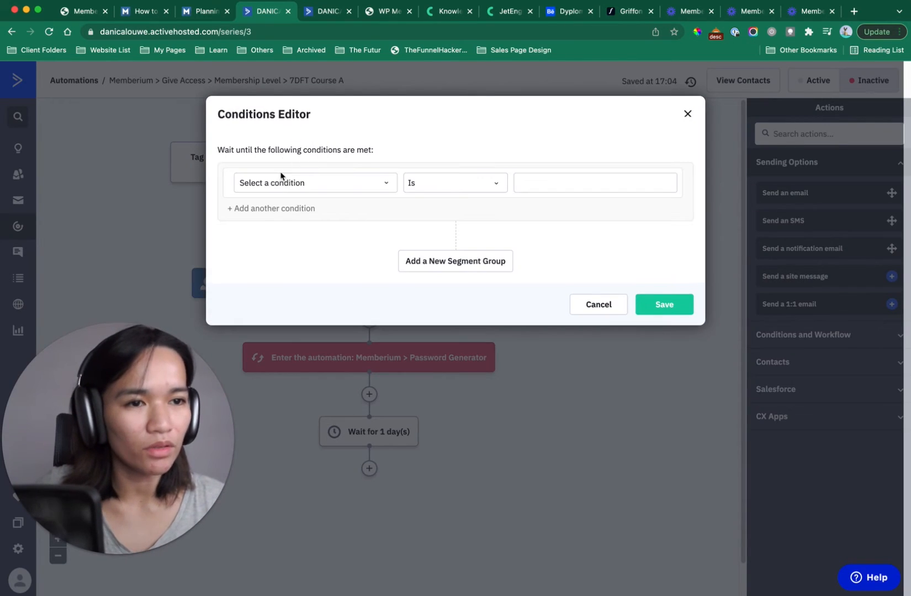
- Set the wait condition to Tag Exists "Password Generated" and save the wait action
click(283, 181)
click(277, 210)
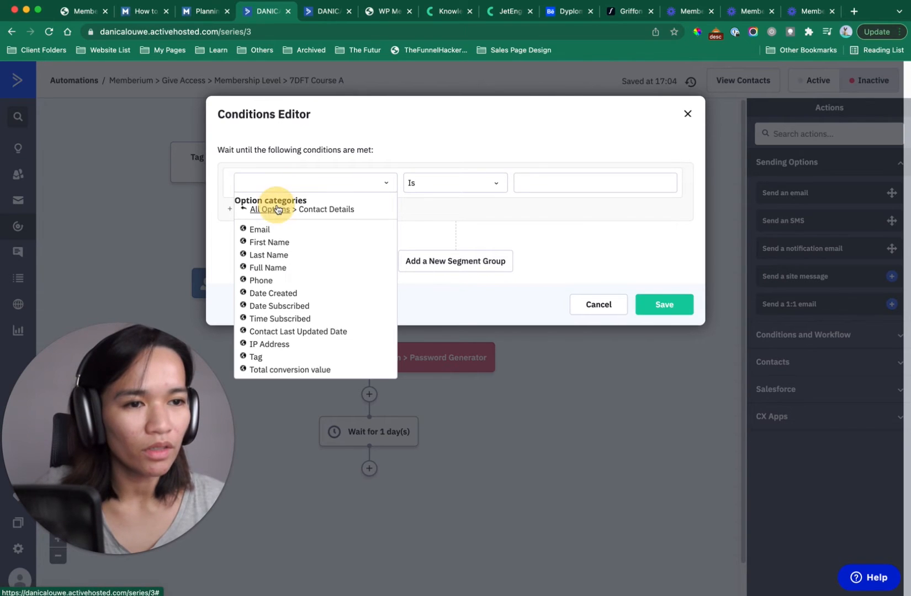
click(257, 362)
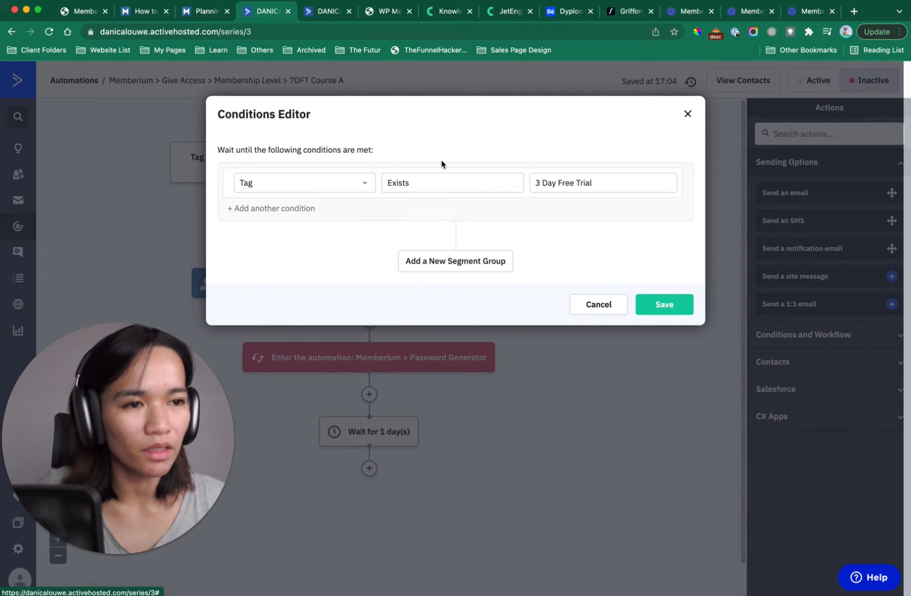
click(445, 193)
click(422, 203)
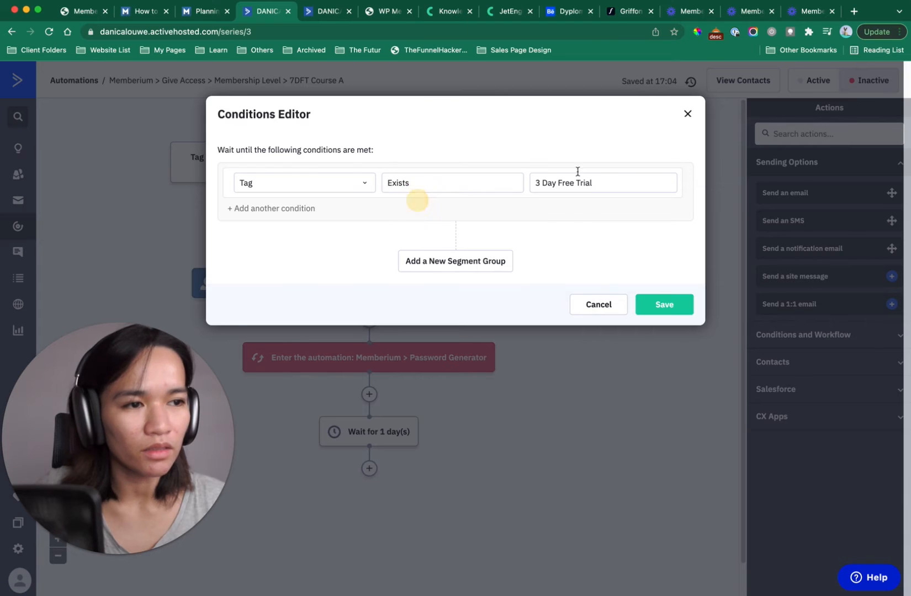
click(597, 182)
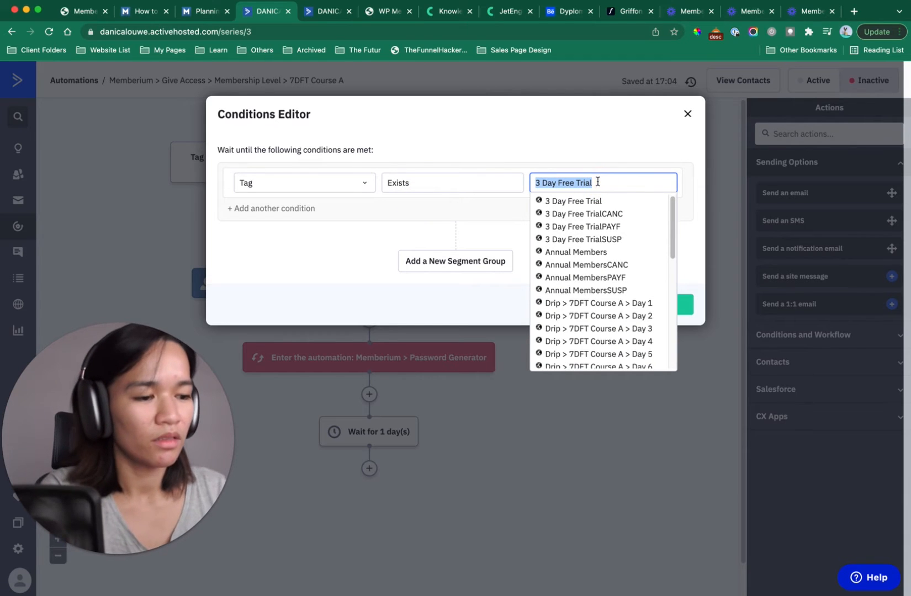
text(pass)
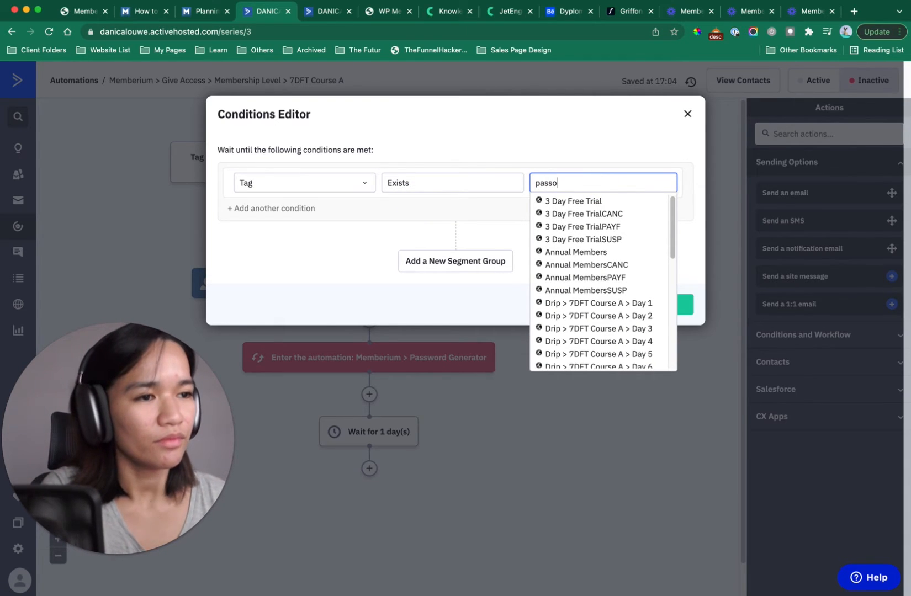
click(610, 203)
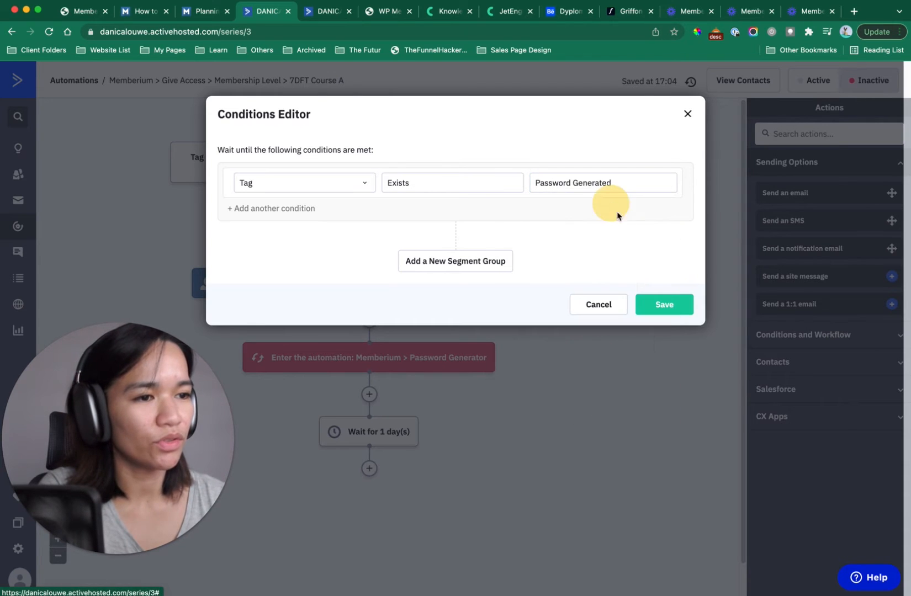
click(664, 305)
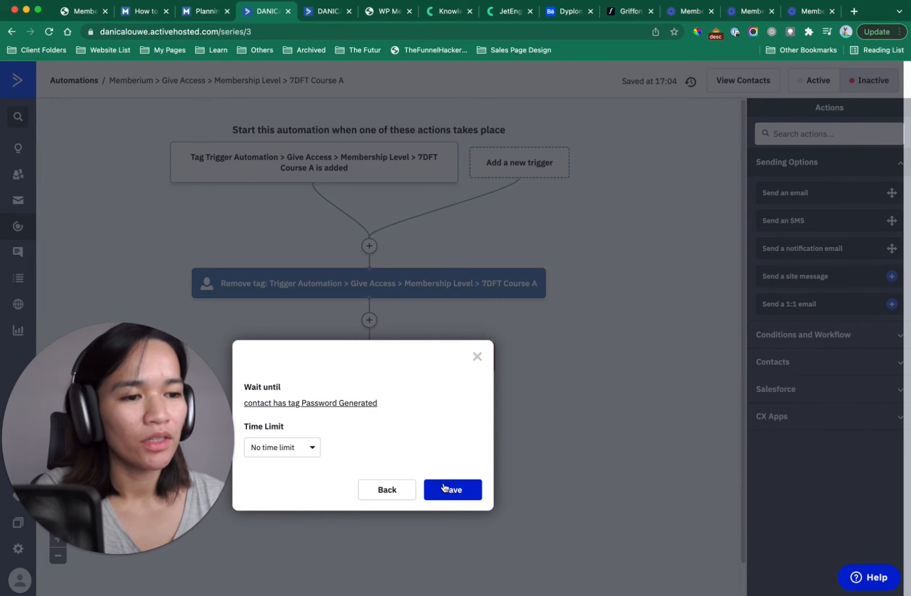
click(445, 490)
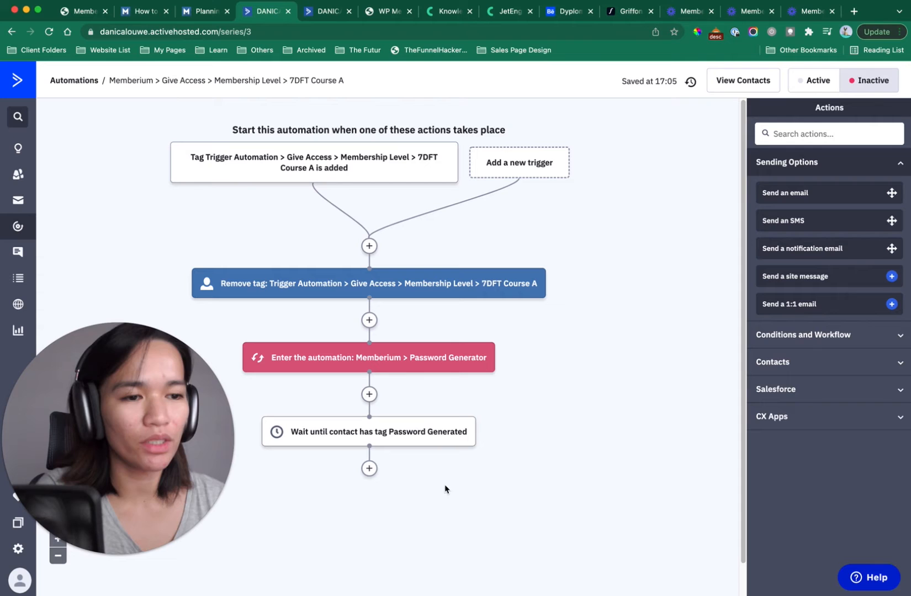
mouse_move(391, 362)
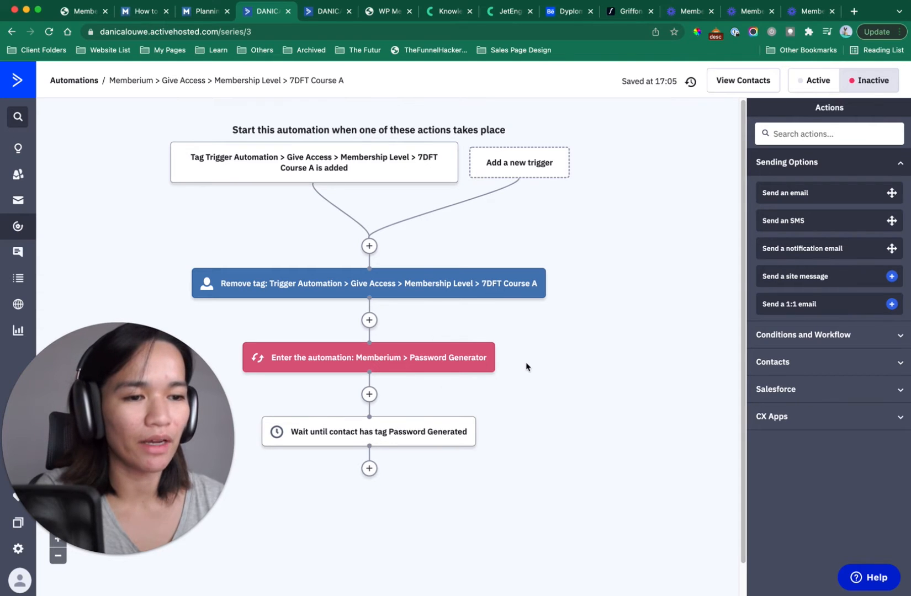
scroll(519, 376, down, 1)
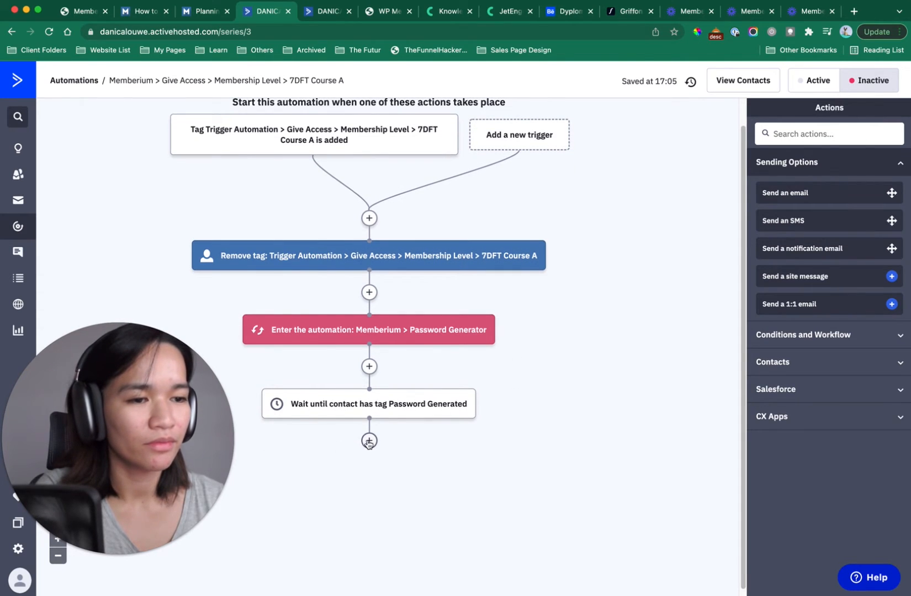
click(369, 441)
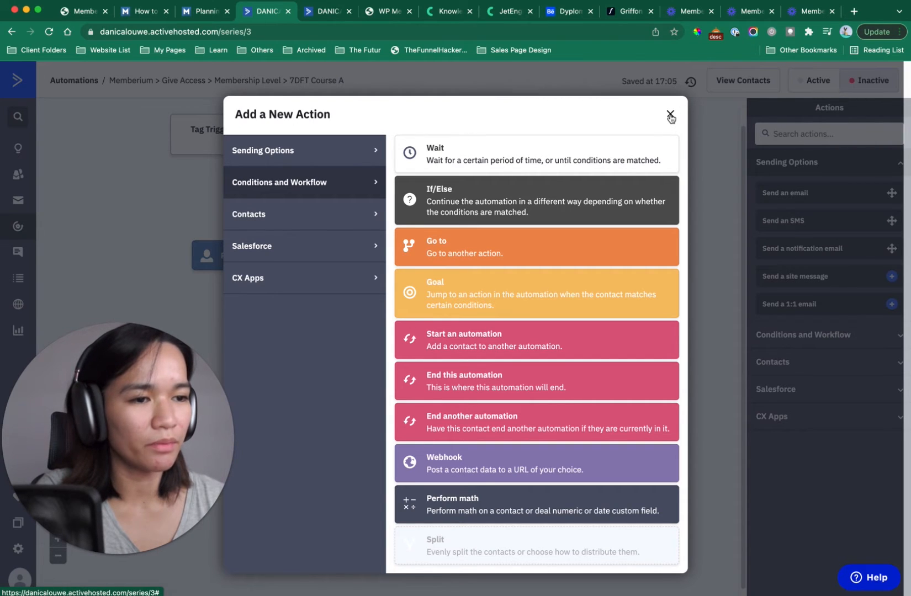
click(367, 214)
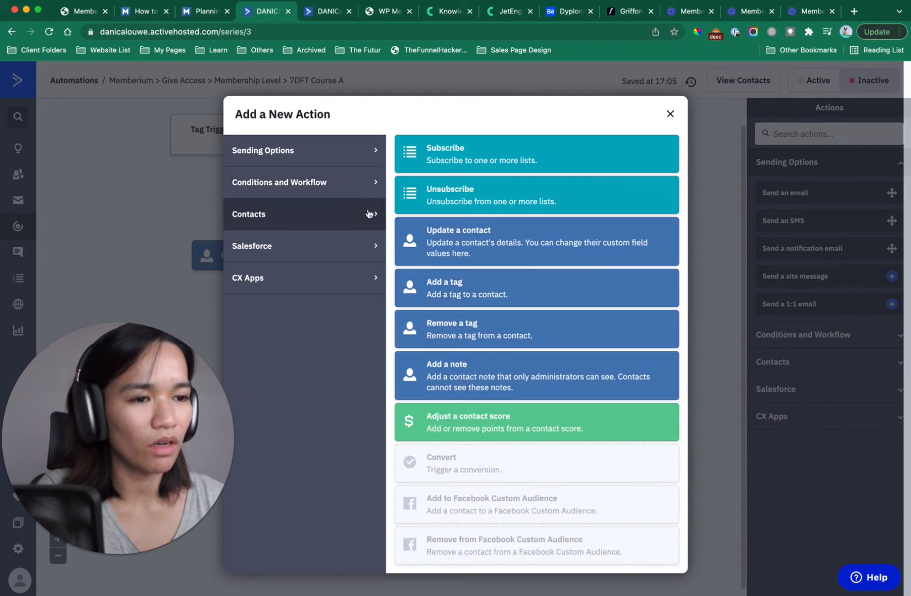
click(511, 287)
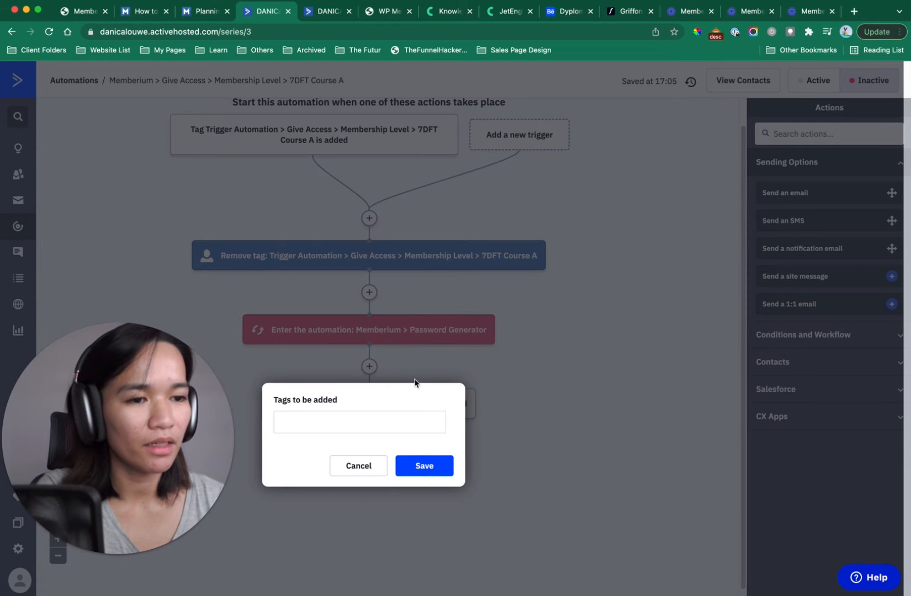
text(Memb)
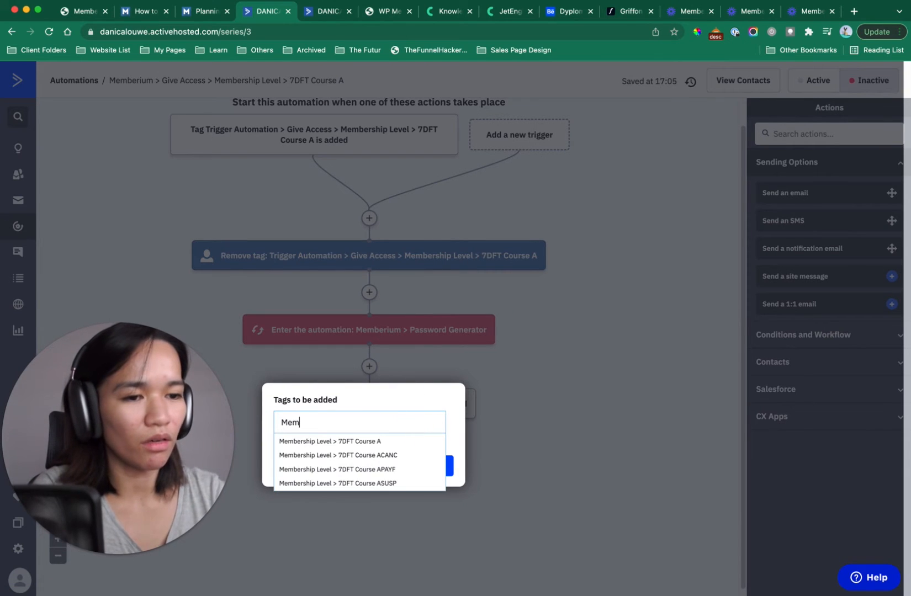
click(386, 455)
click(369, 485)
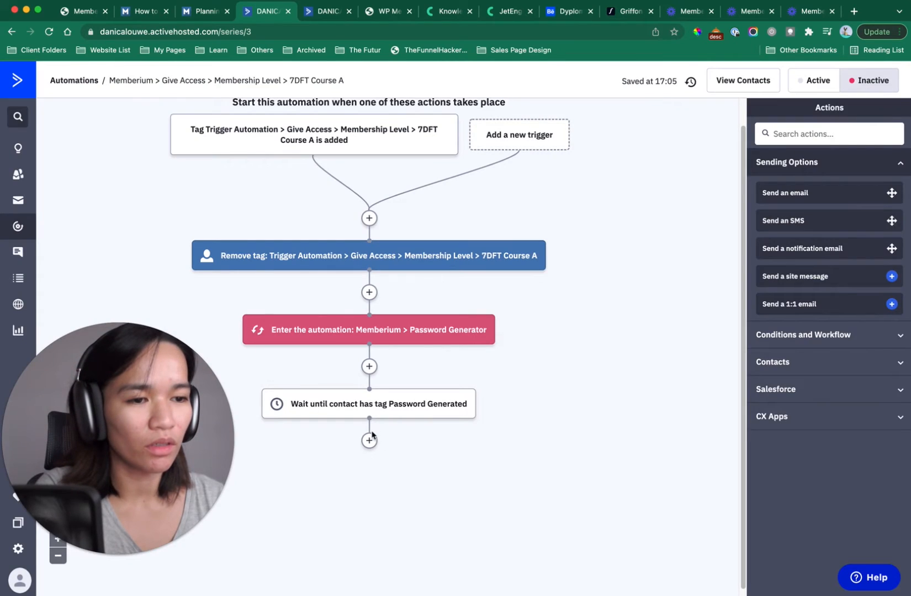
- Add an action after the wait that removes the tags "Membership Level > 7DFT Course ACANC", "Membership Level > 7DFT Course APAYF" and "Membership Level > 7DFT Course ASUSP"
click(370, 440)
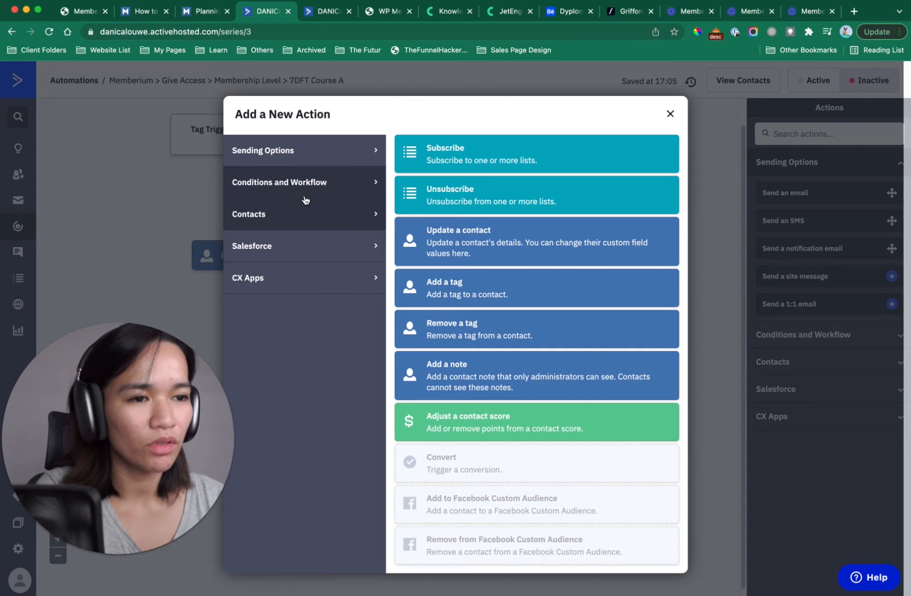
click(464, 338)
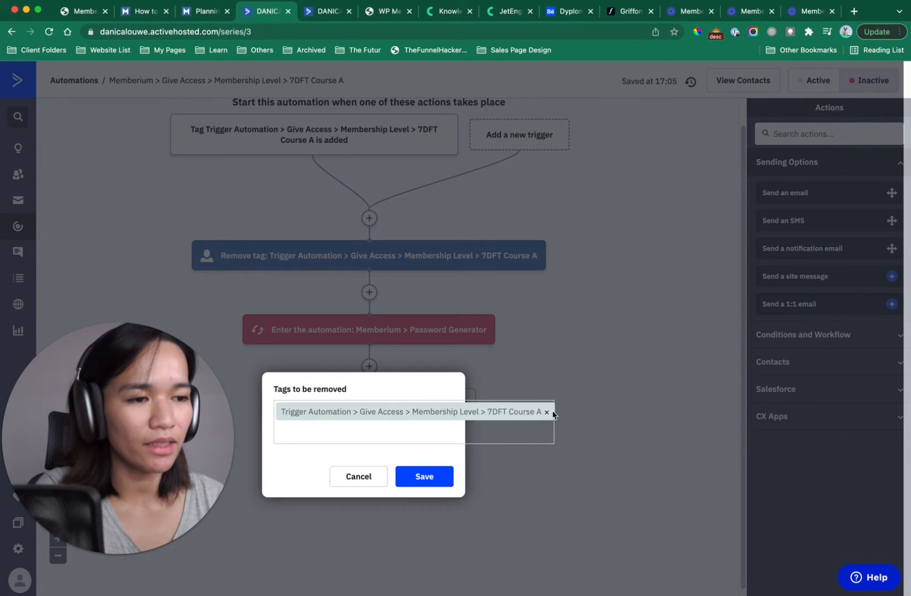
click(546, 411)
text(Memb)
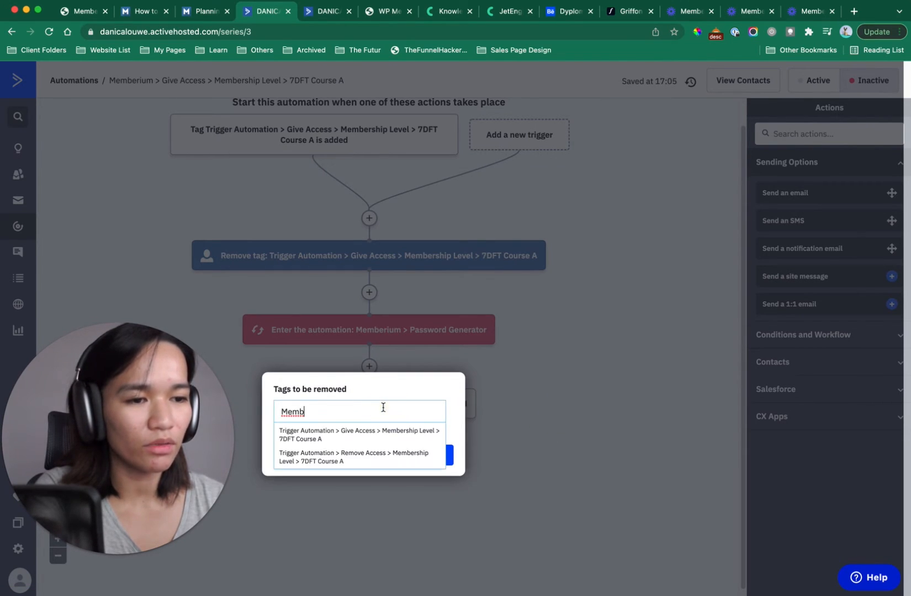
click(388, 442)
text(Memb)
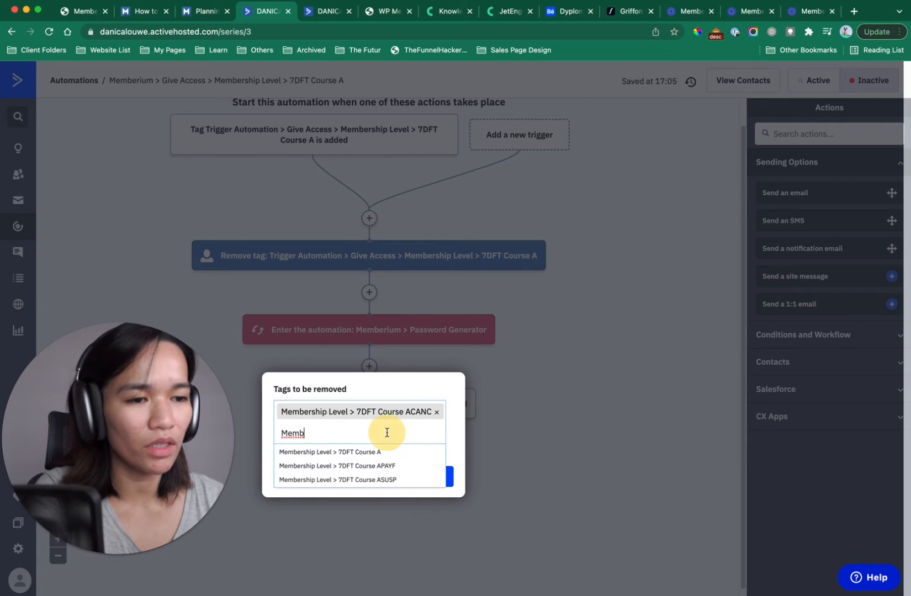
click(394, 467)
text(Memb)
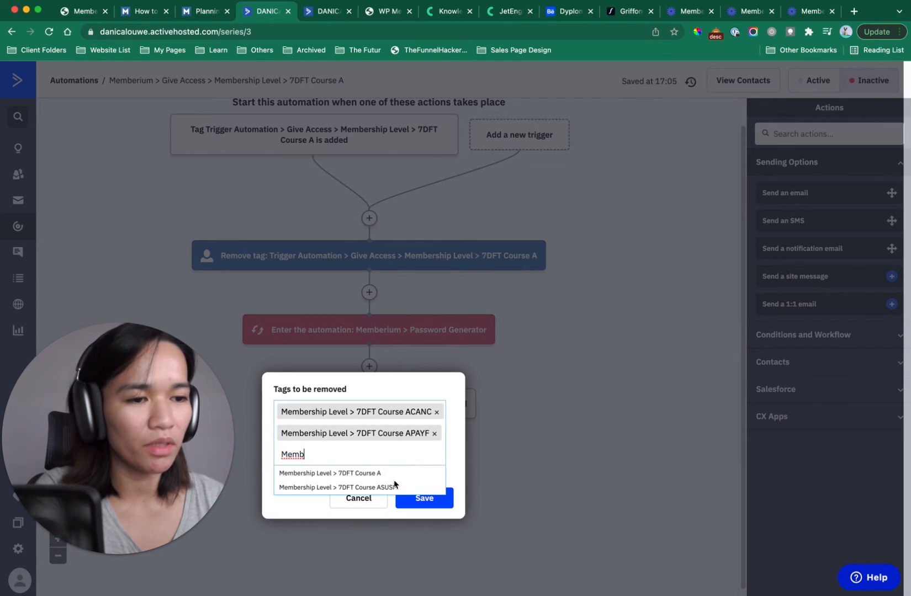
click(395, 486)
click(425, 520)
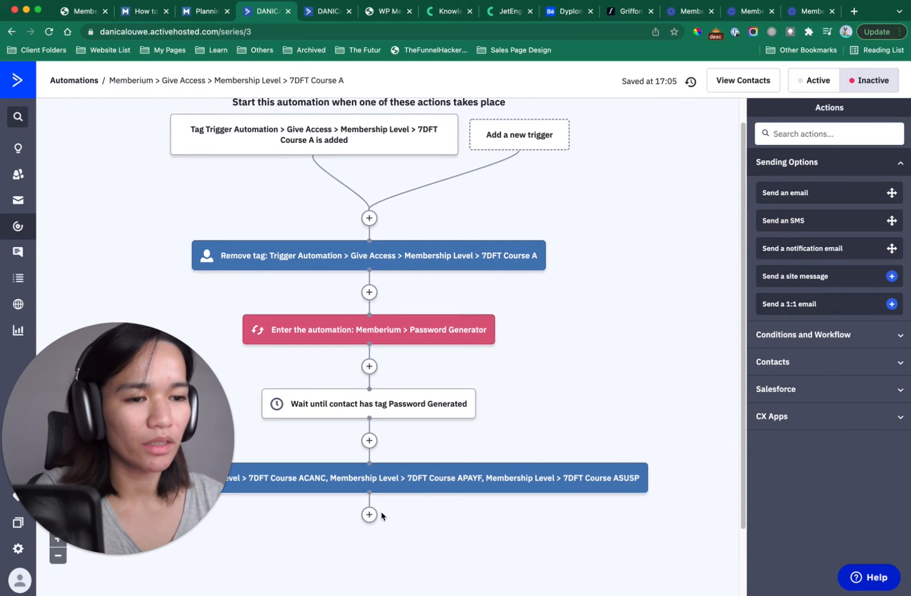
- Add an action after the three-tag removal that adds the tag "Membership Level > 7DFT Course A"
click(369, 515)
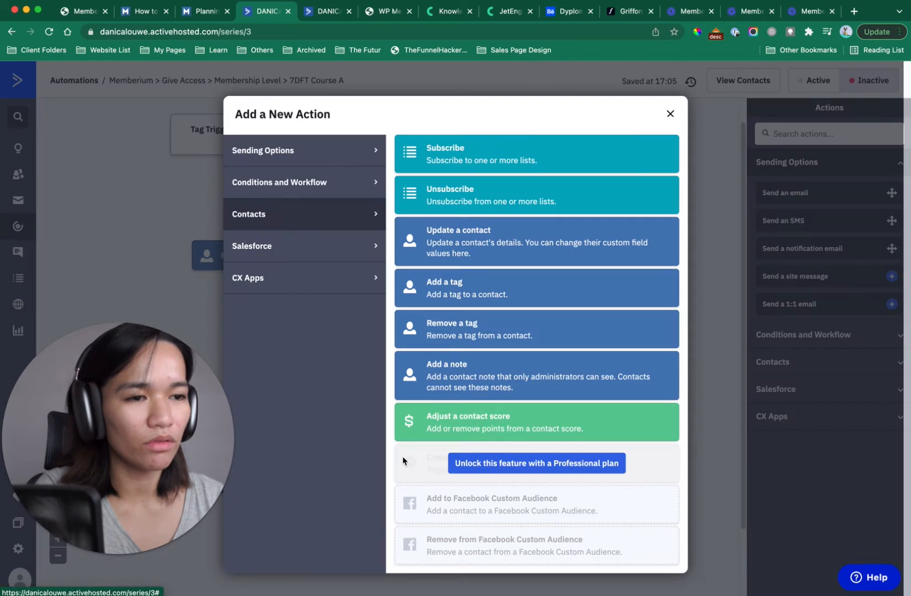
click(454, 285)
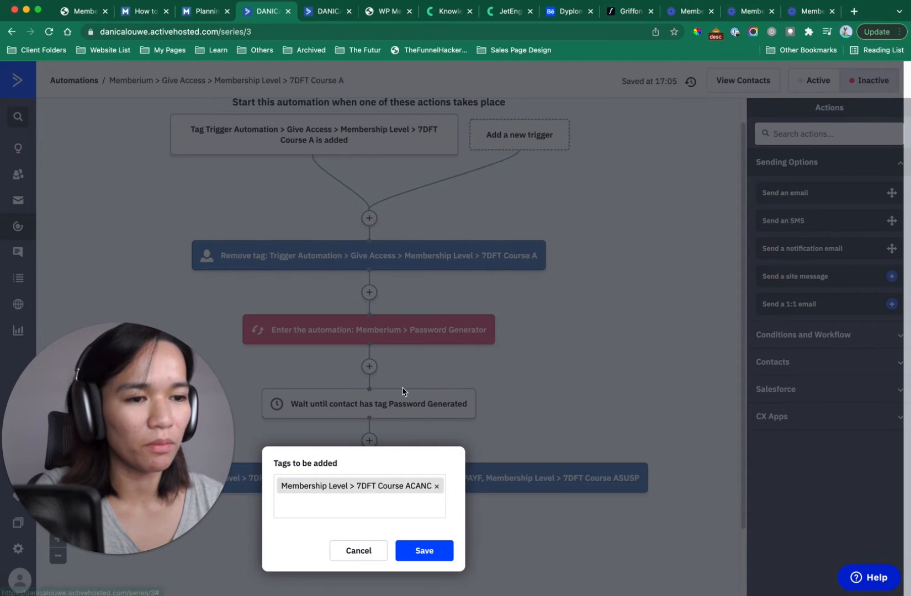
click(436, 486)
click(413, 479)
text(Memb)
click(386, 503)
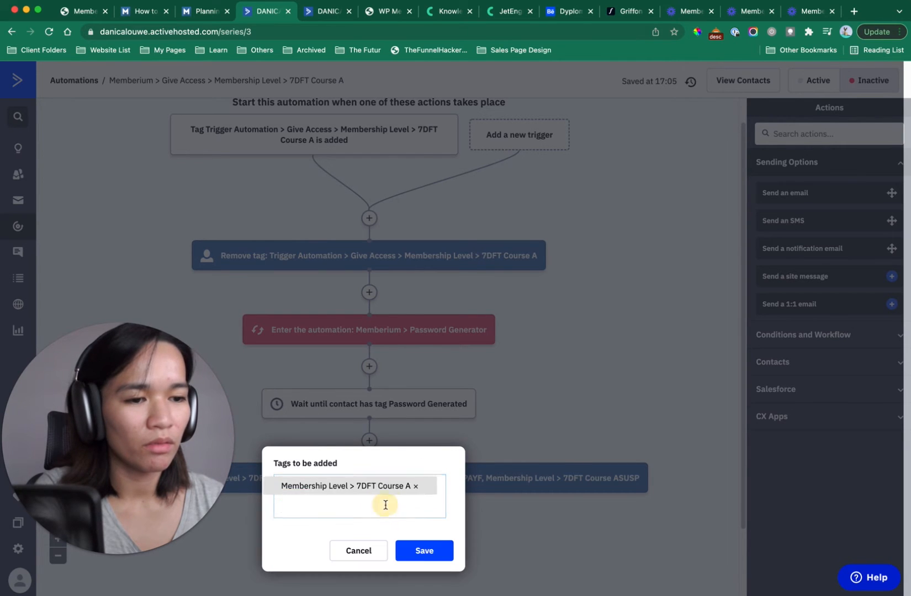
click(443, 549)
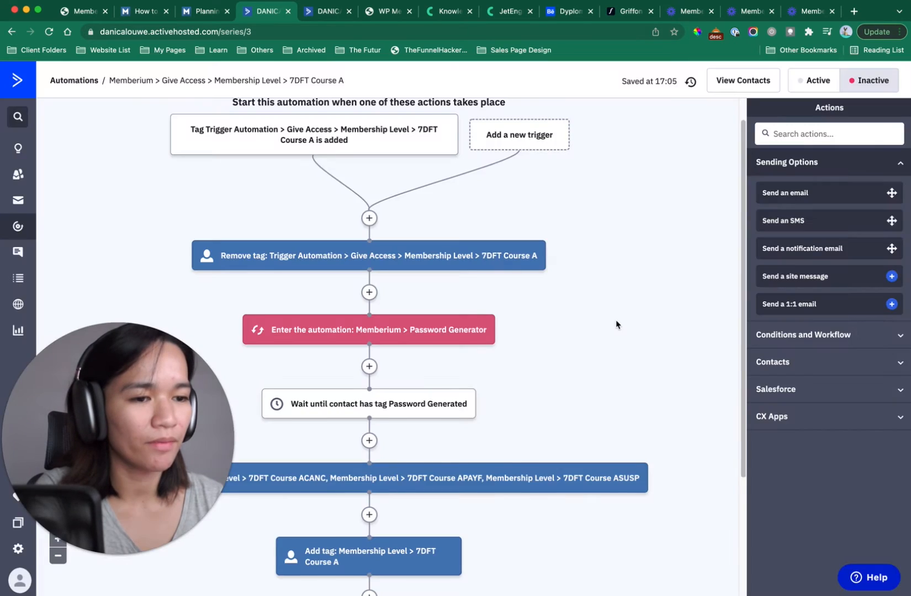
- Add a "Send an email" action after the Add tag action and create a new email for it named "Login Credentials"
scroll(616, 324, down, 5)
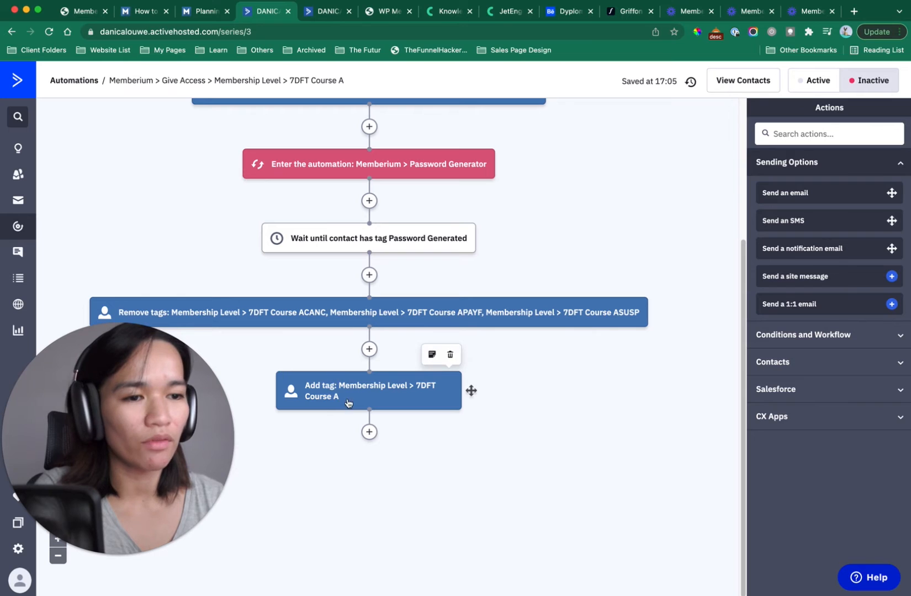
click(369, 434)
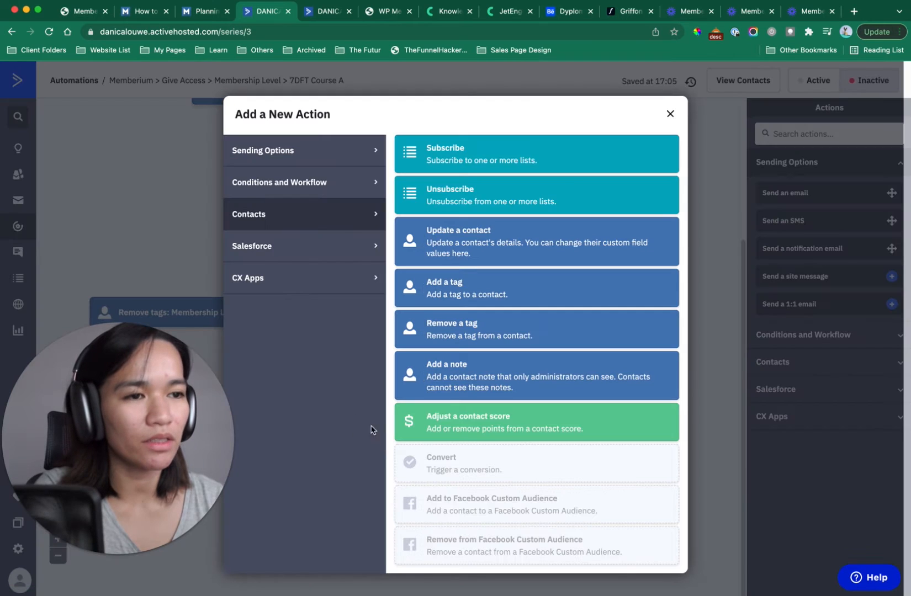
click(343, 173)
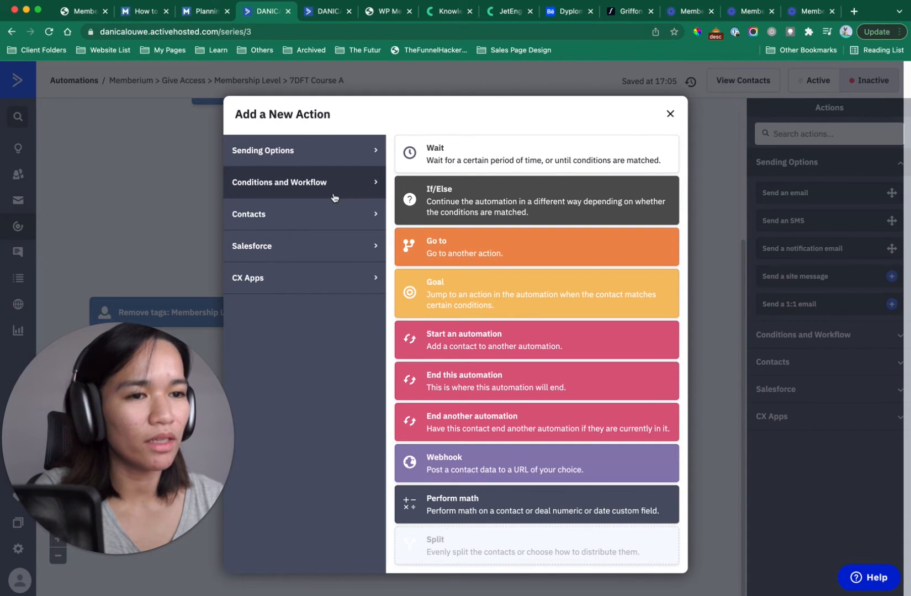
click(334, 160)
click(510, 162)
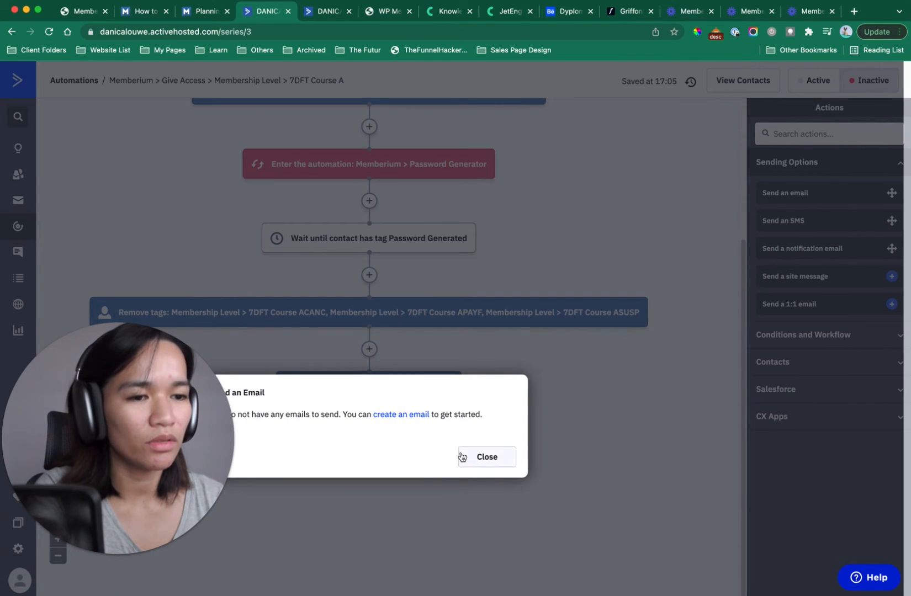
drag(175, 443, 473, 191)
drag(418, 195, 139, 136)
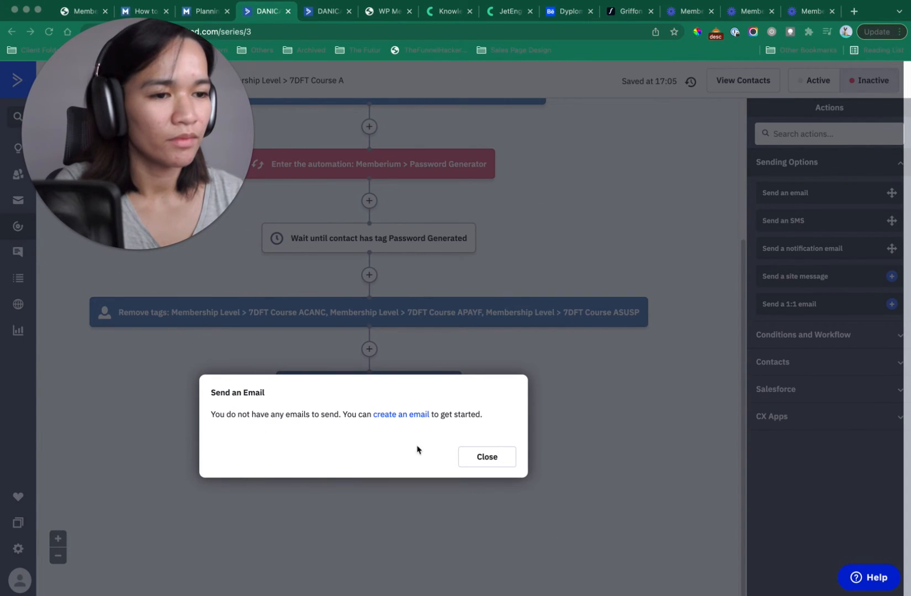
click(404, 417)
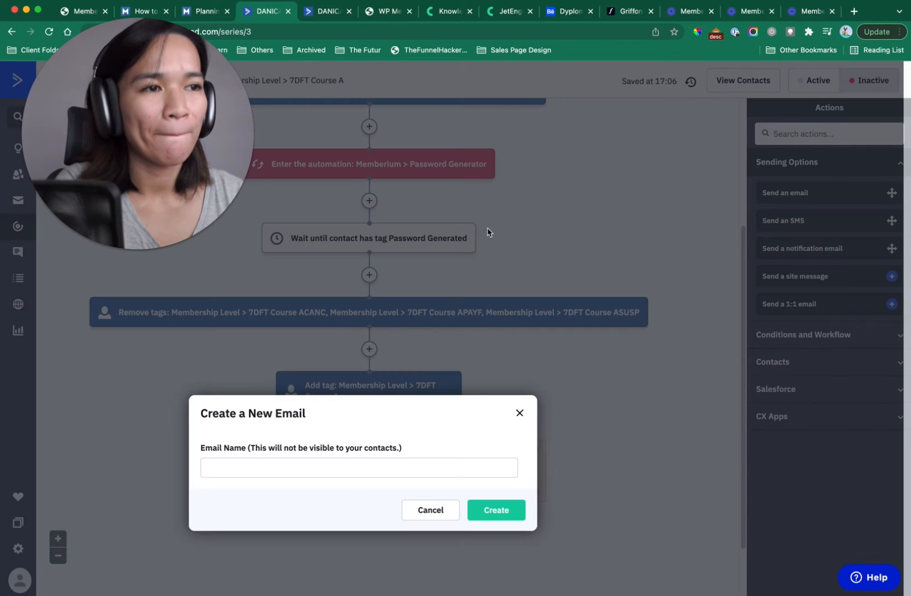
click(330, 468)
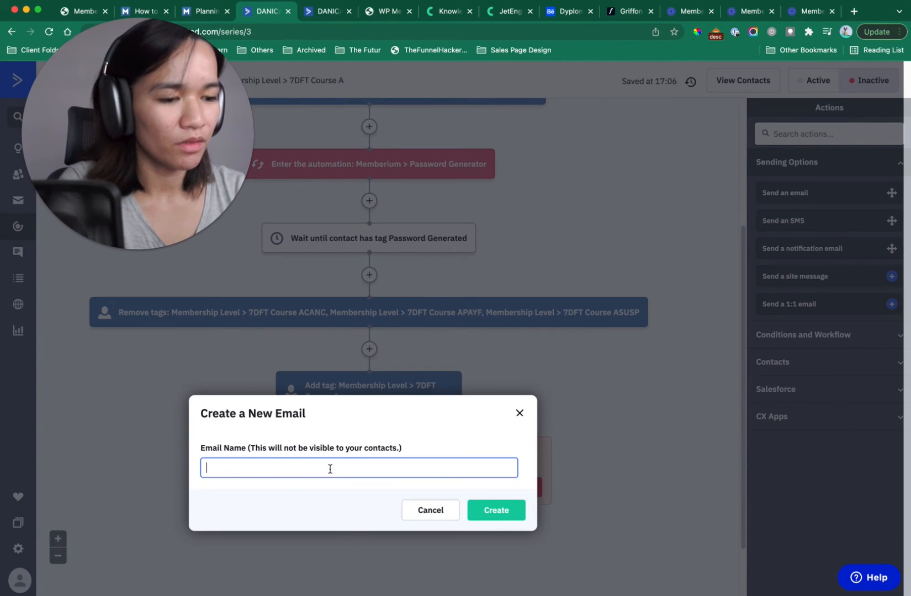
text(Login Credentia)
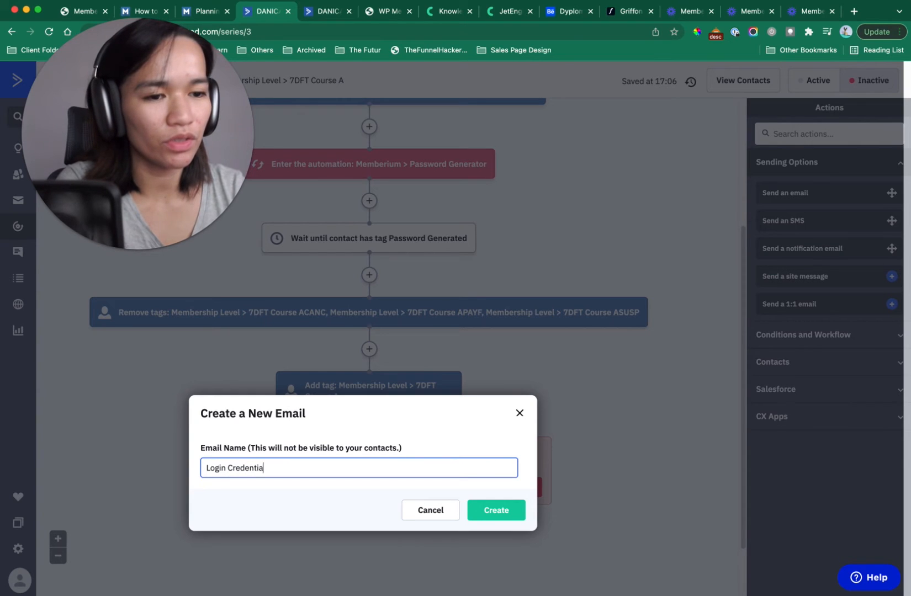
text(ls)
click(508, 516)
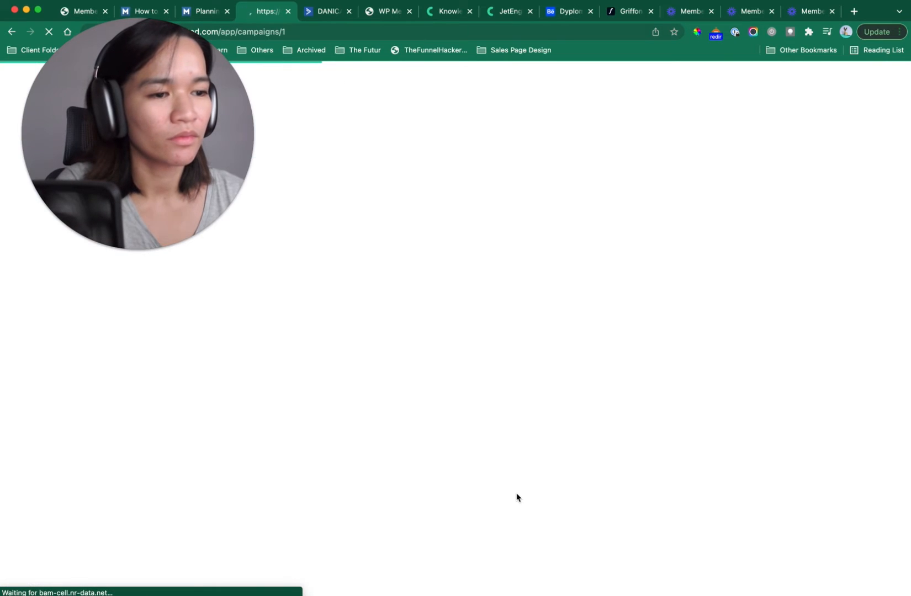
- Browse the basic templates and select "Say Hello to a New Customer" for the Login Credentials email
drag(138, 117, 138, 464)
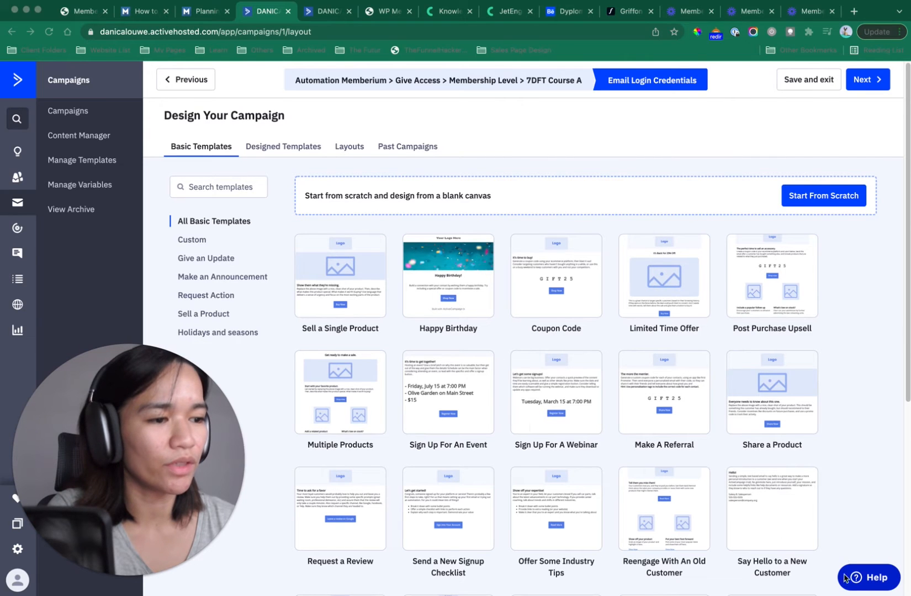
scroll(818, 500, down, 4)
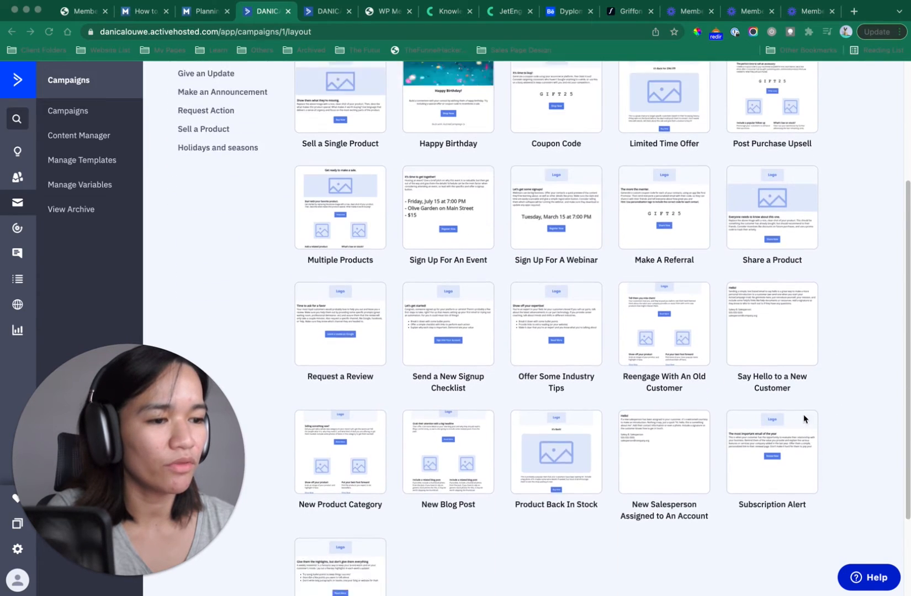
scroll(803, 419, down, 1)
scroll(653, 391, down, 3)
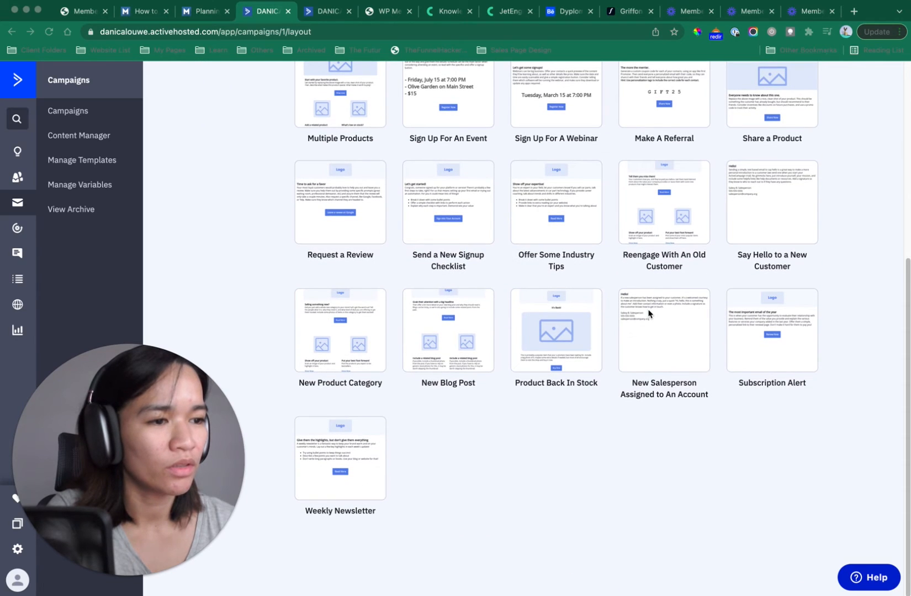
scroll(701, 313, up, 4)
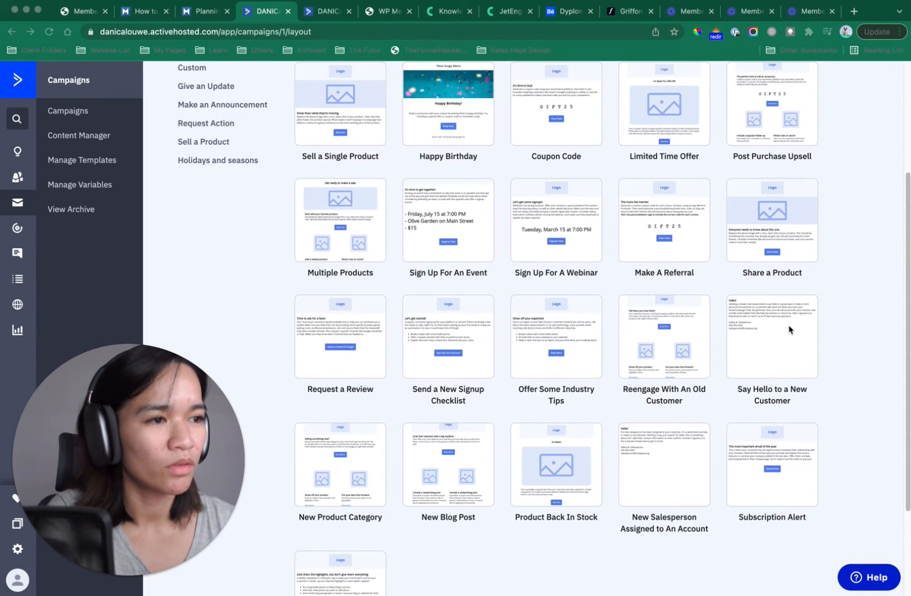
click(788, 330)
click(773, 322)
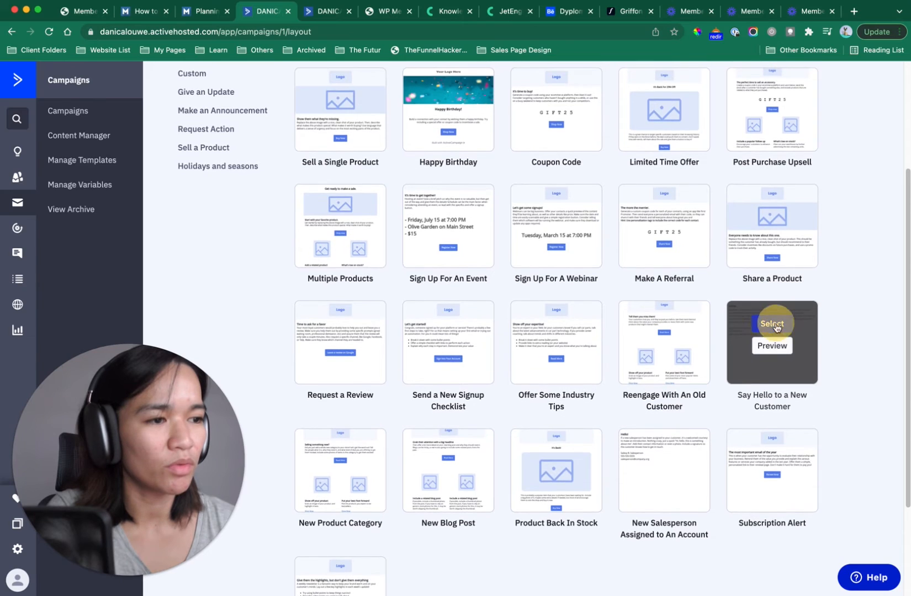
- Set the email subject to "Hi %FIRSTNAME%, Here's your login!" using the First Name personalization field, and continue to the email designer
click(497, 368)
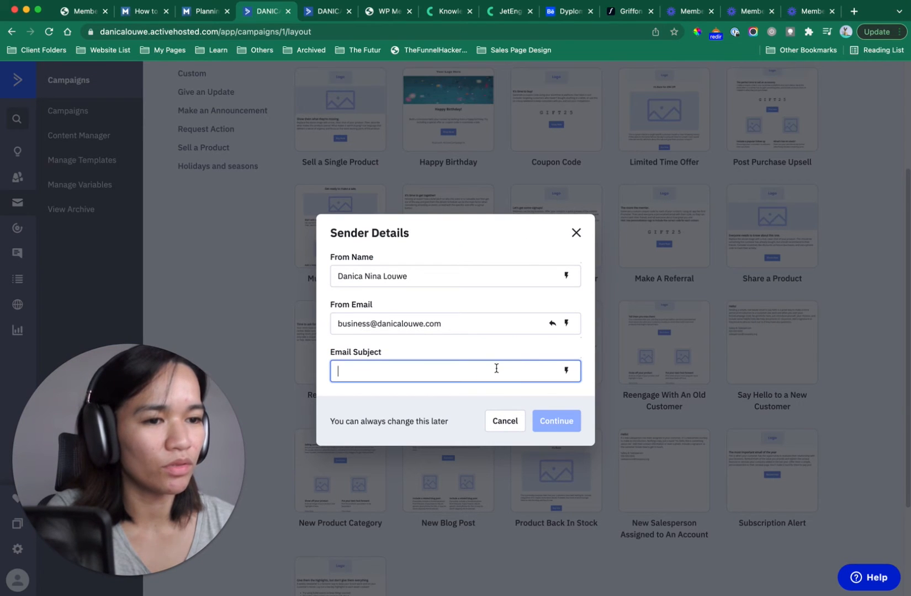
text(Hi)
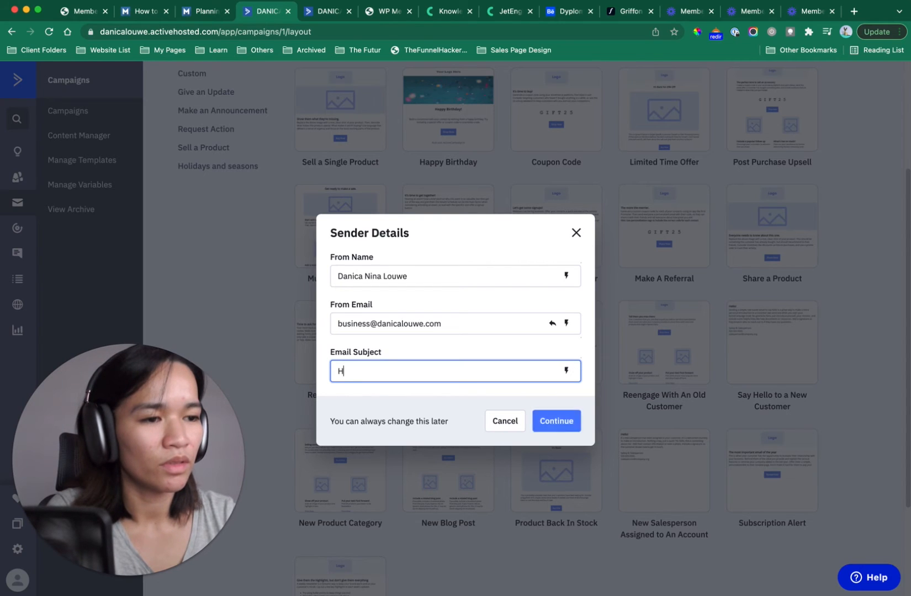
click(566, 371)
click(619, 390)
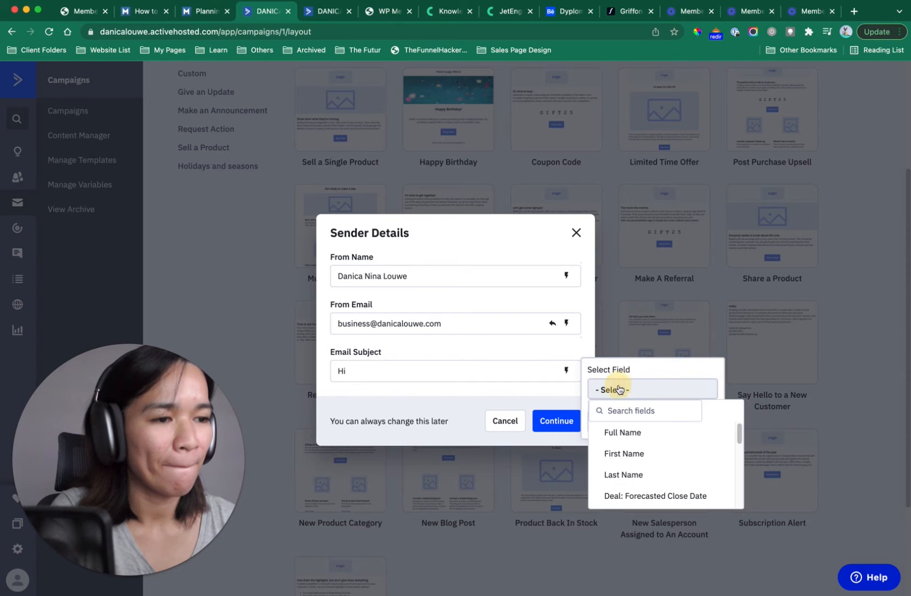
click(635, 454)
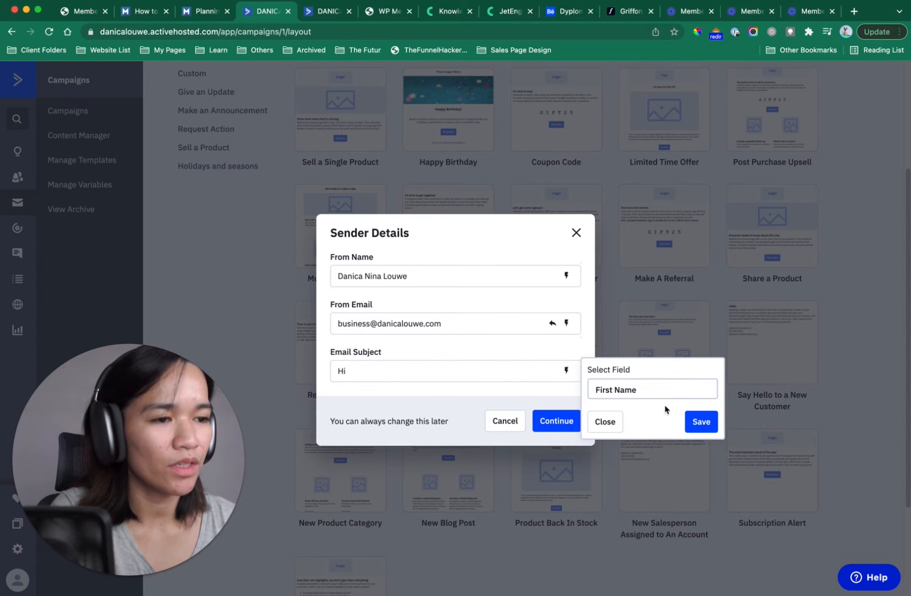
click(700, 422)
click(502, 370)
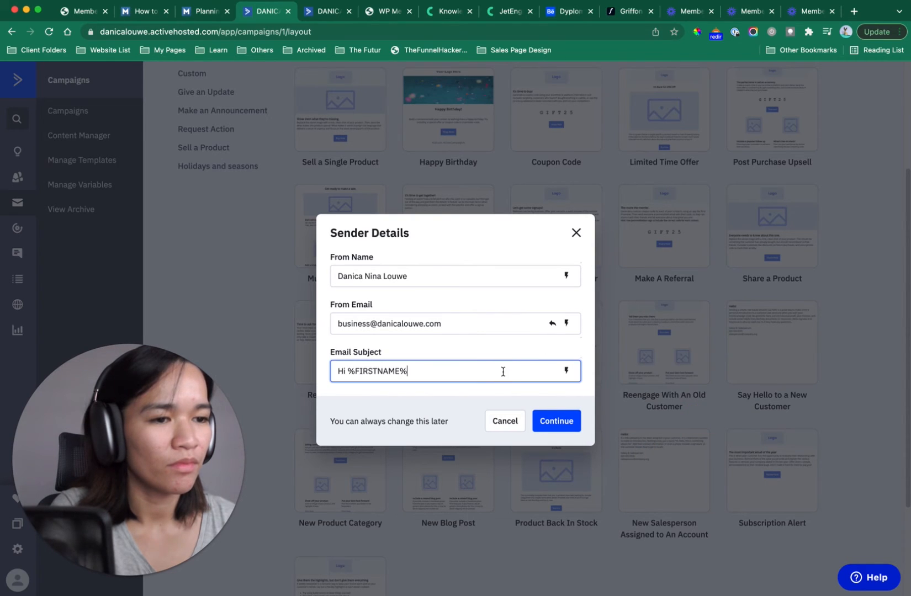
text(, Here's)
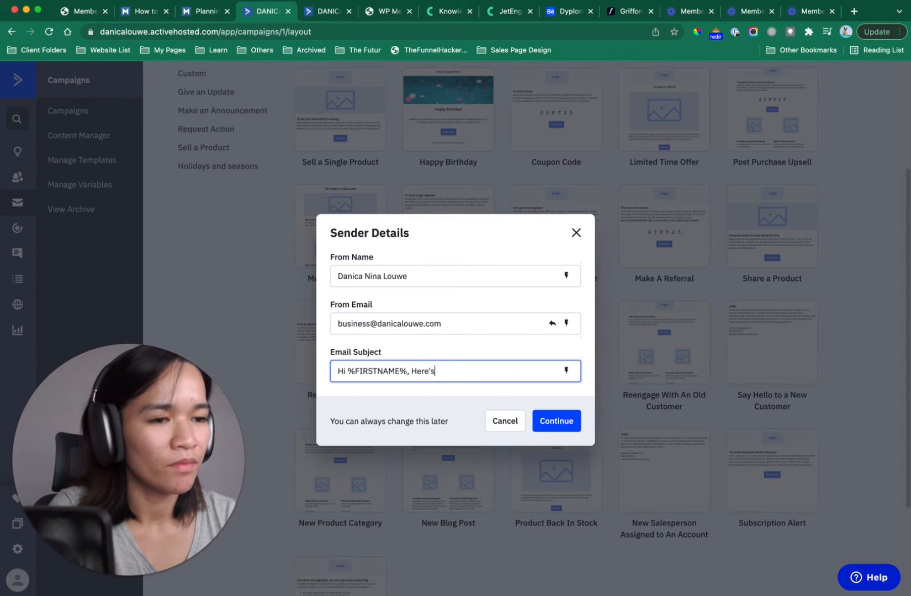
text( your login!)
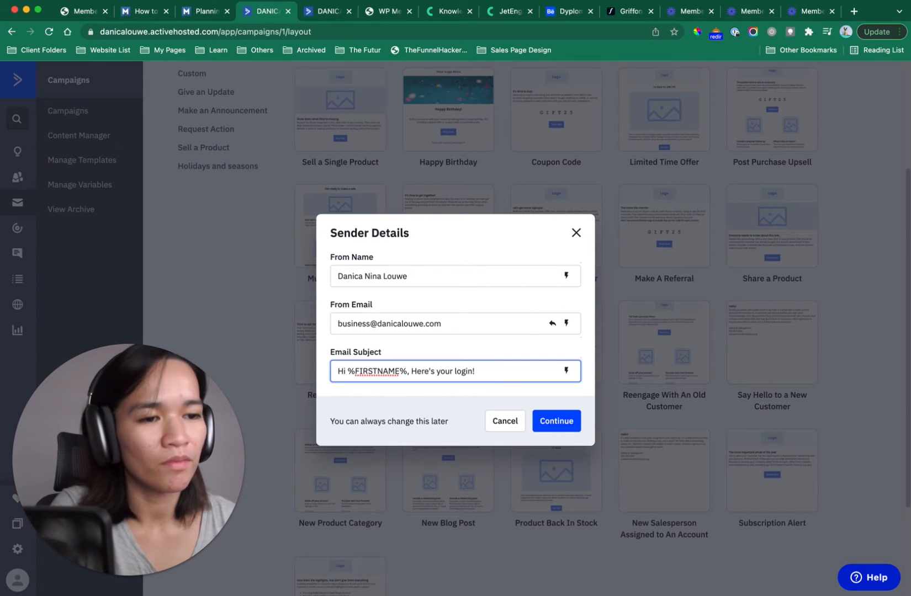
click(569, 422)
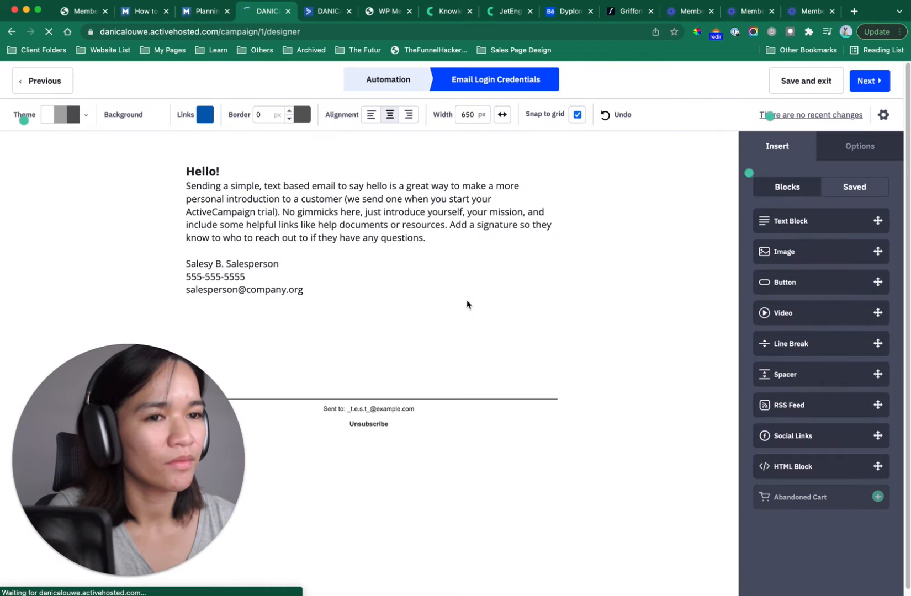
- Replace the template's sample text with the greeting "Hi %FIRSTNAME%," using the First Name personalization field
drag(336, 289, 155, 159)
key(BackSpace)
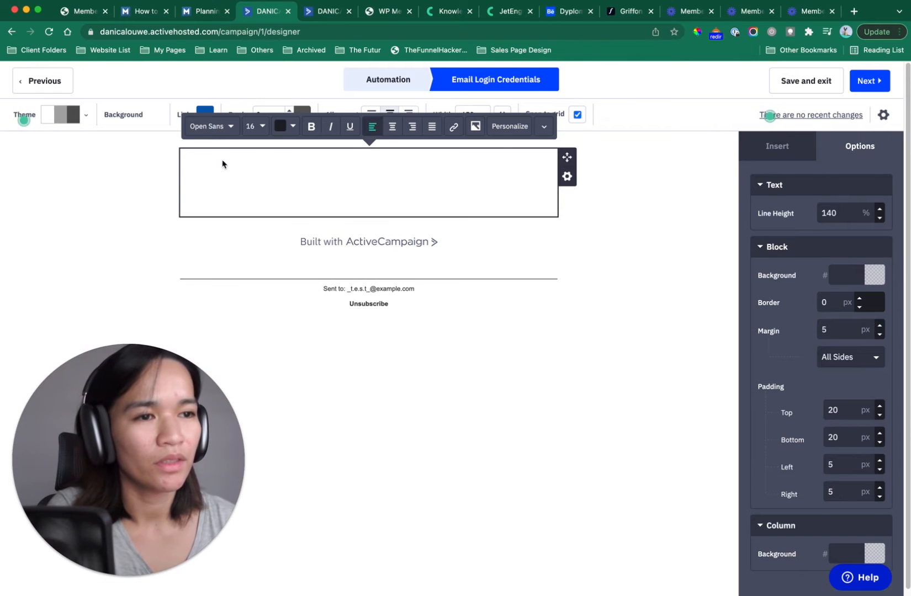
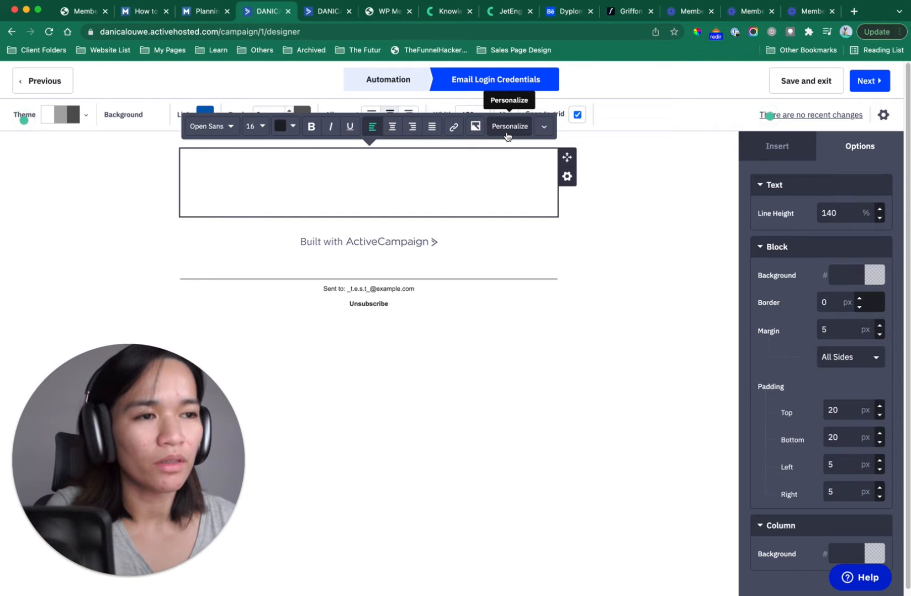
click(506, 129)
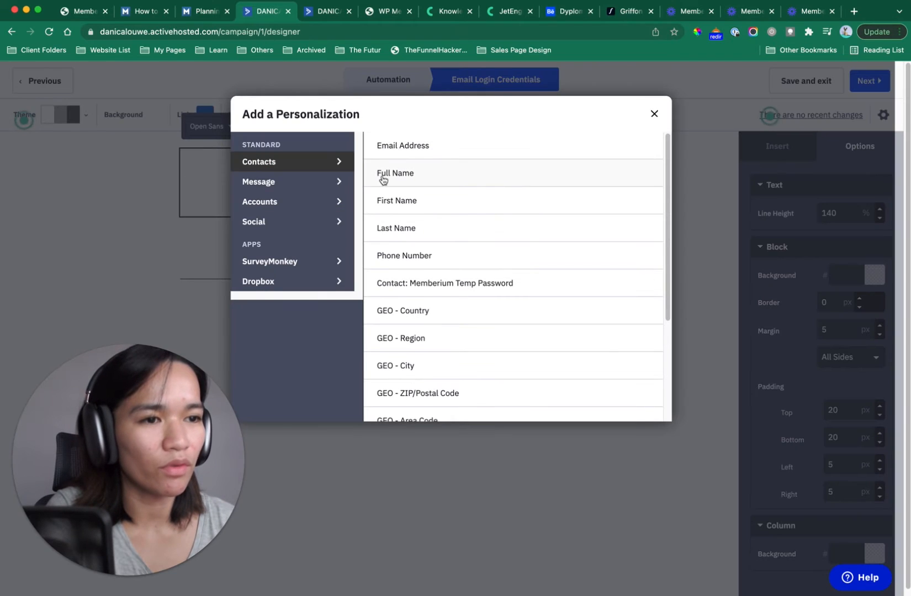
click(399, 200)
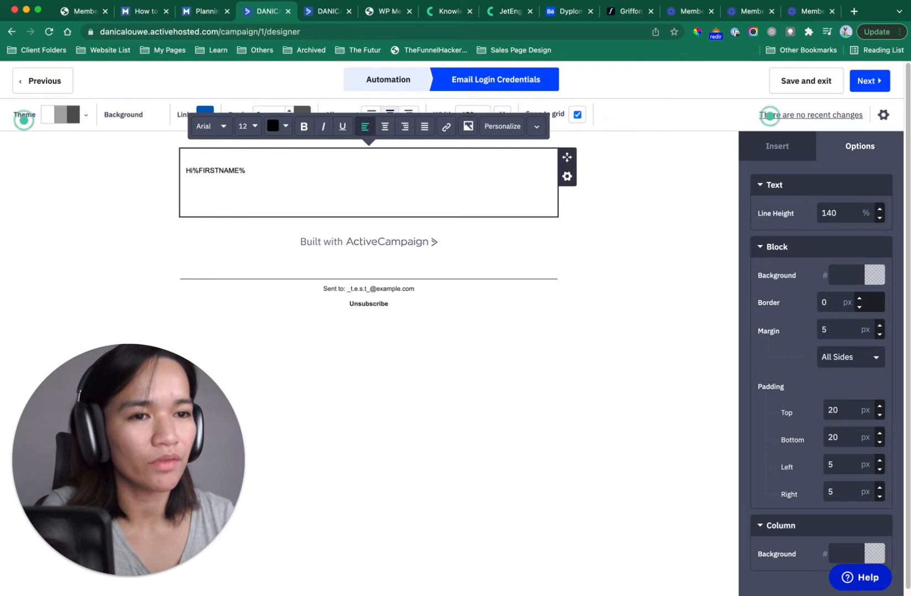
key(Down)
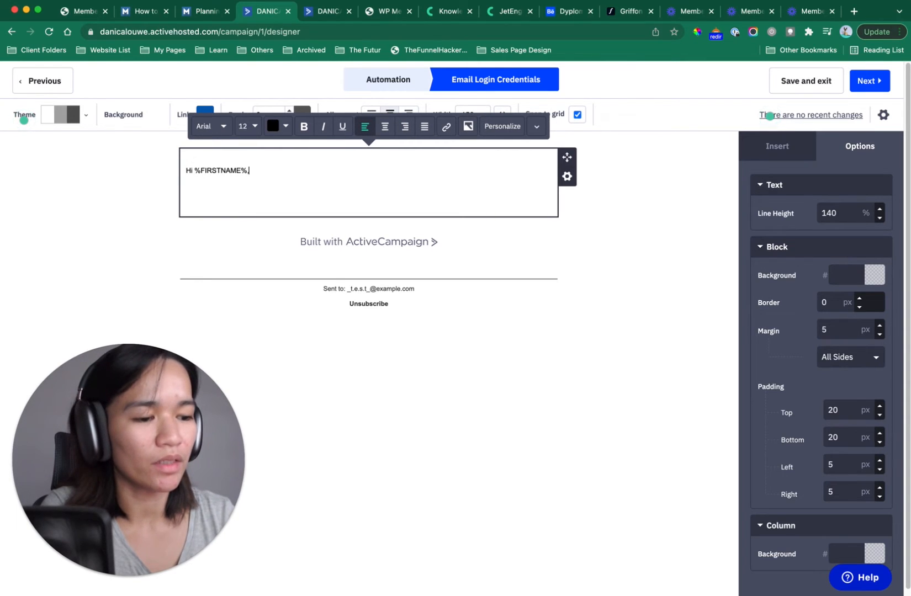
- Add the labels "Login URL:", "Username:" and "Password:" on separate lines below the greeting
key(Return)
key(Return)
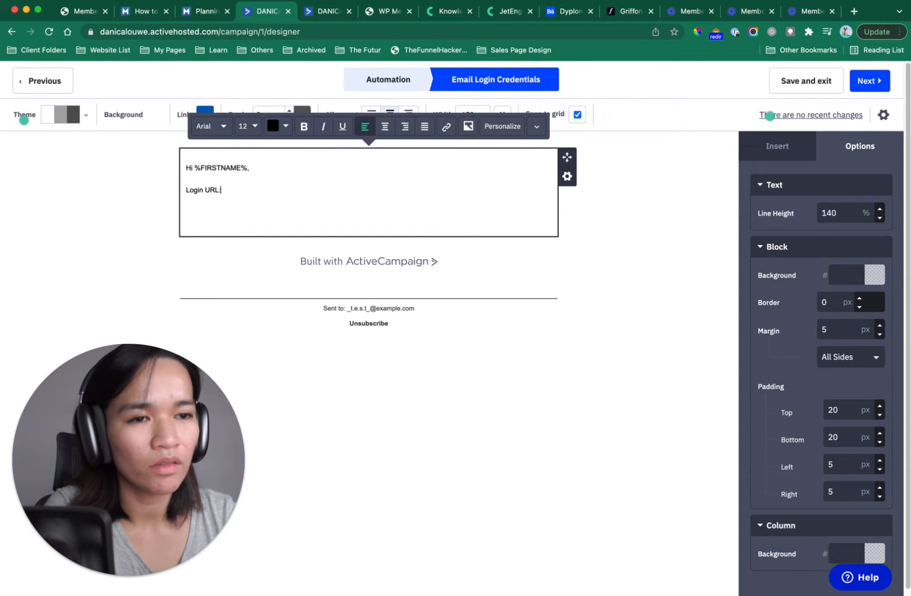
text(Login URL:)
key(Return)
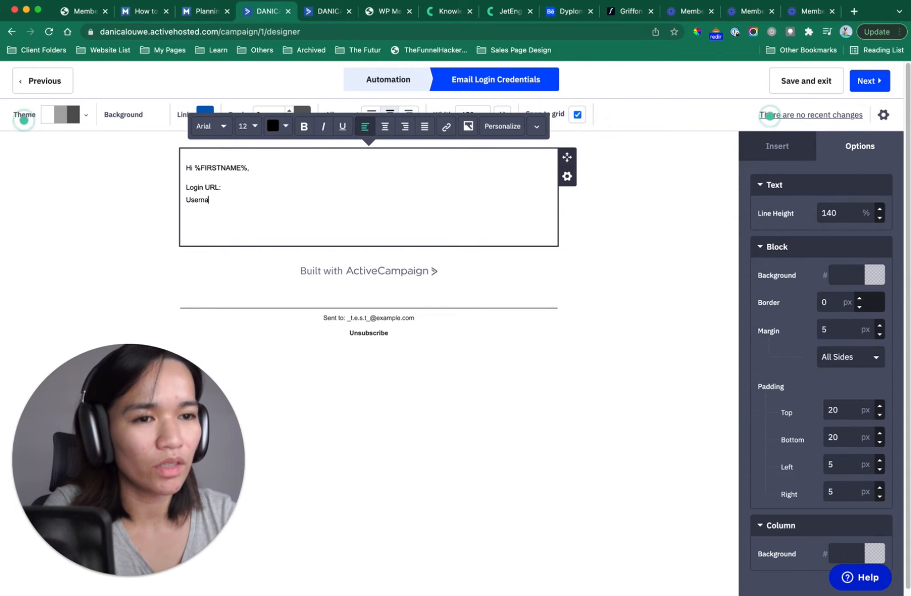
text(Username:)
key(Return)
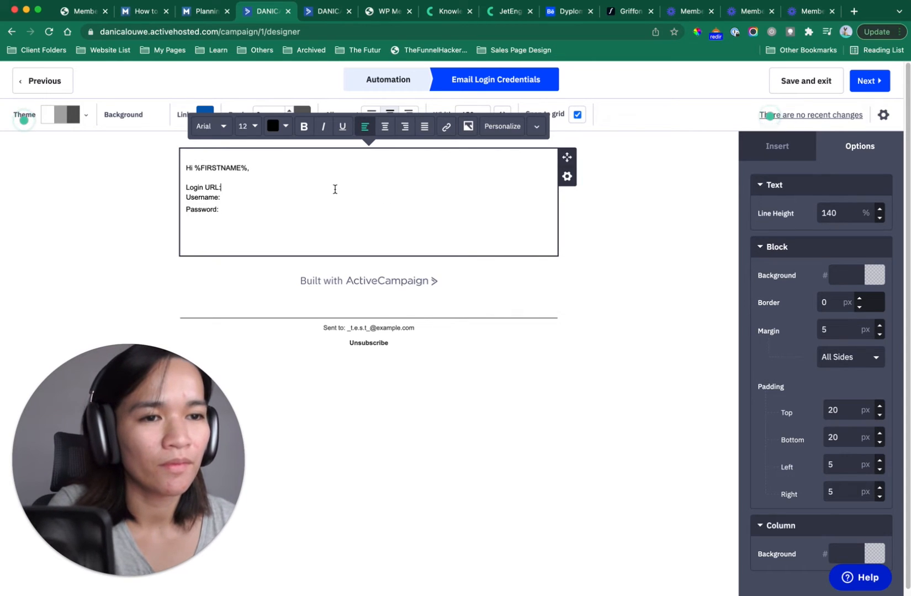
- Copy the membership site's base address from the Memberium settings page and enter it after "Login URL:", followed by "/login"
click(84, 11)
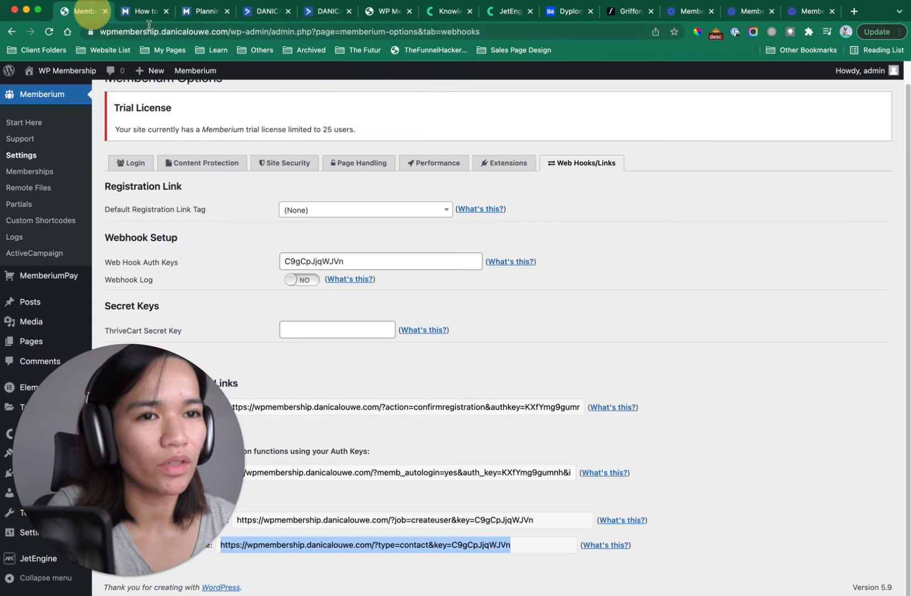
click(226, 31)
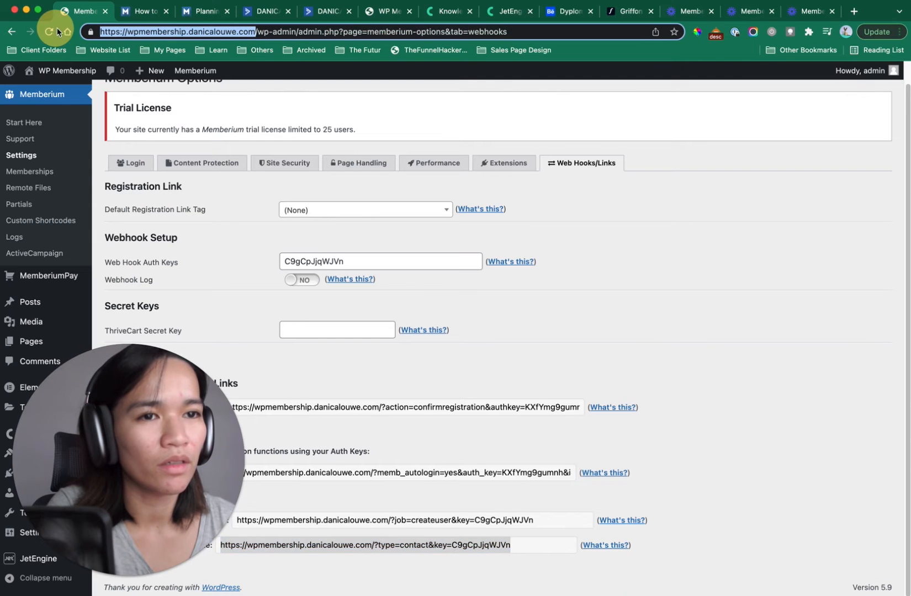
click(268, 13)
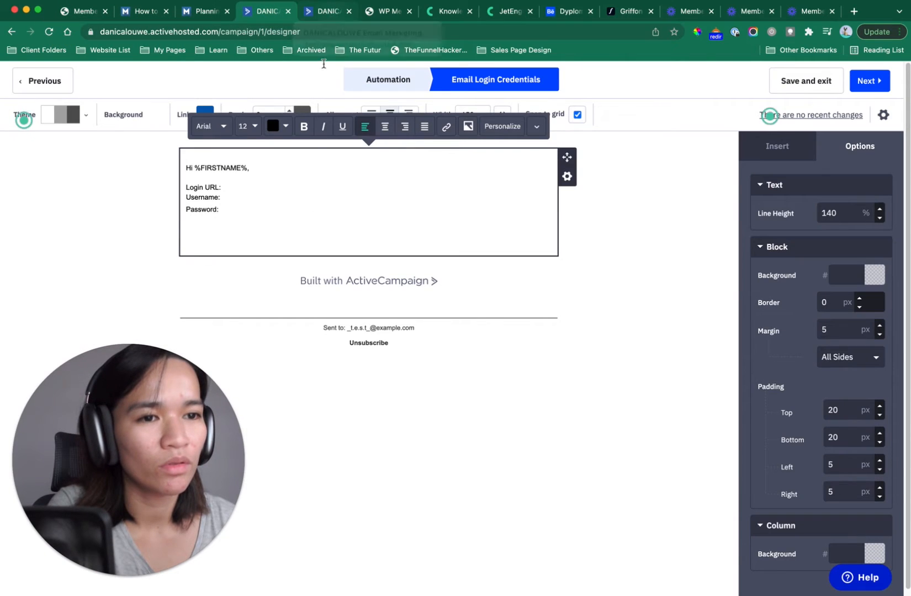
text(https://wpmembership.danicalouwe.com/)
text(login)
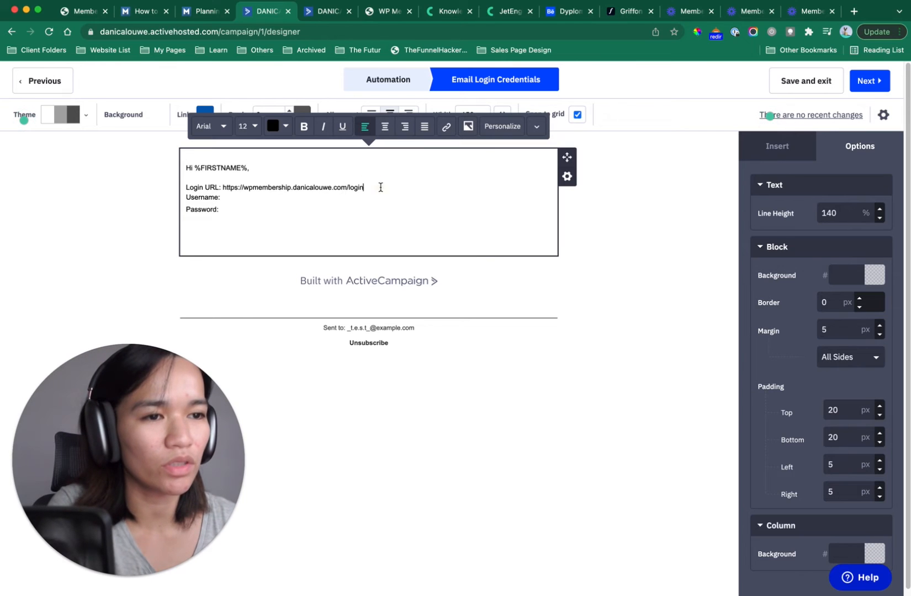
drag(380, 187, 328, 187)
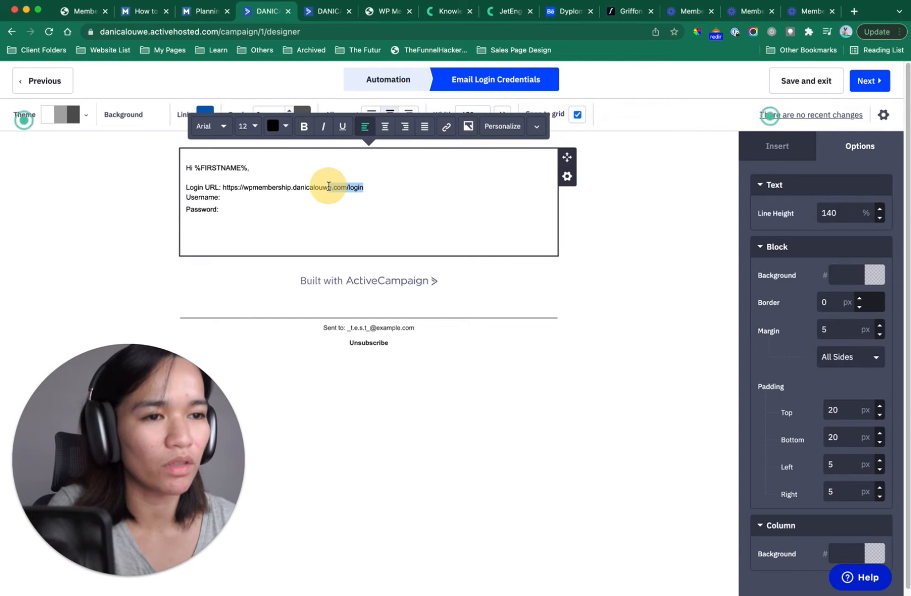
click(397, 179)
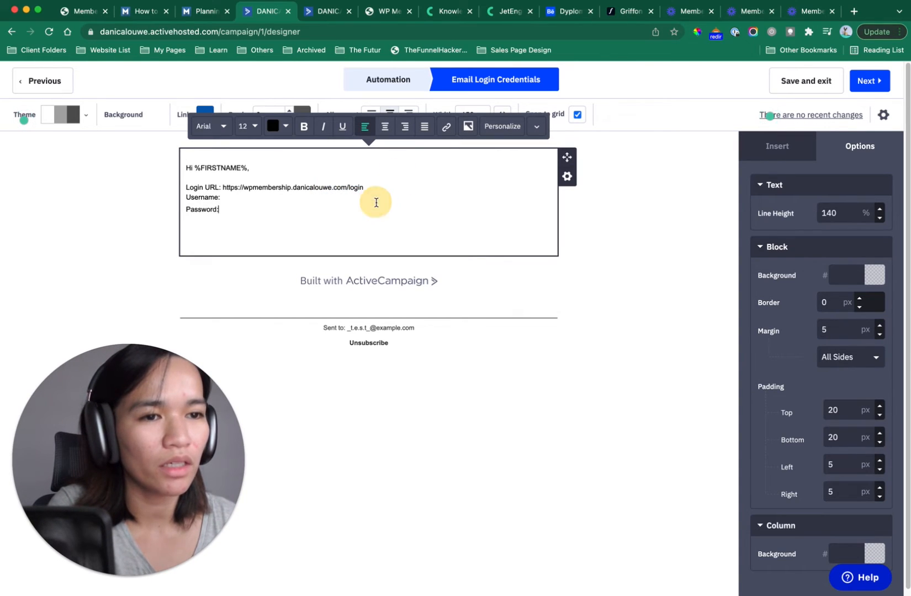
- Insert the Email Address personalization field after "Username:" and the Memberium Temp Password field after "Password:"
click(513, 129)
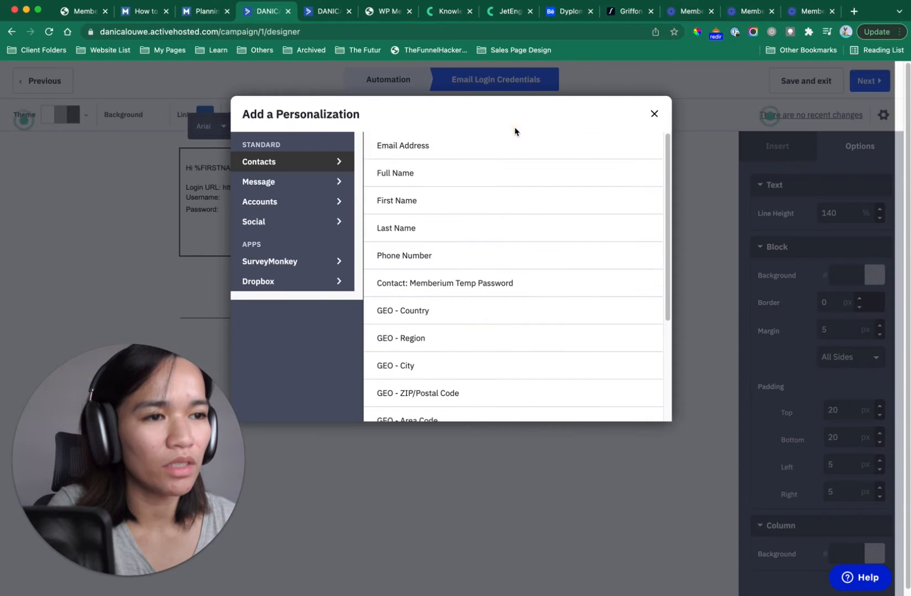
click(422, 143)
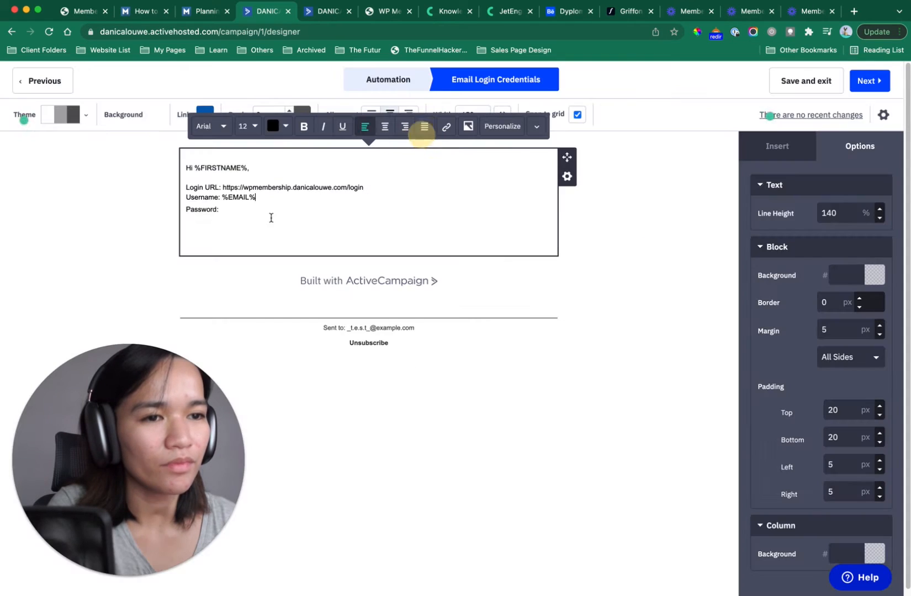
click(268, 213)
click(502, 129)
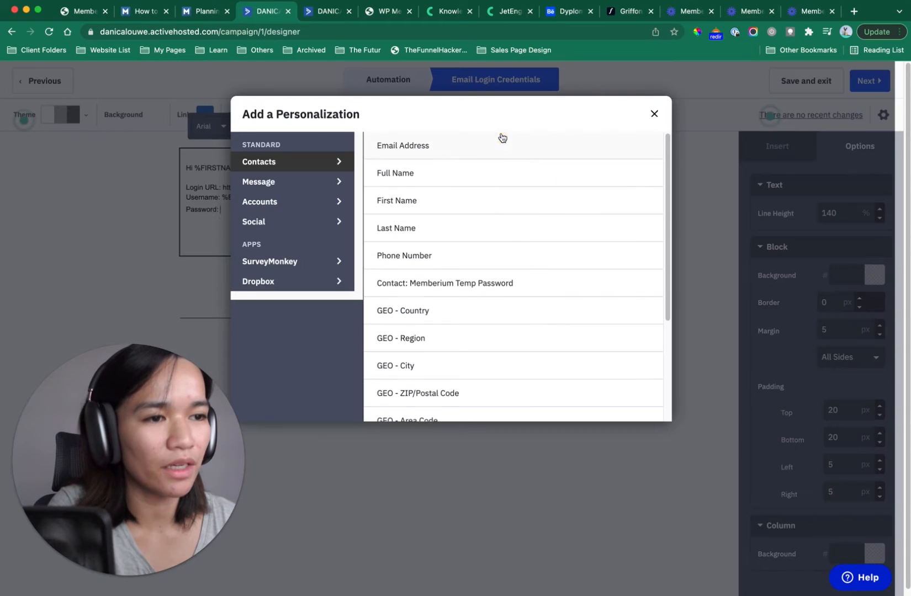
click(507, 276)
- Set the font size of the whole email text block to 18 px
key(super+a)
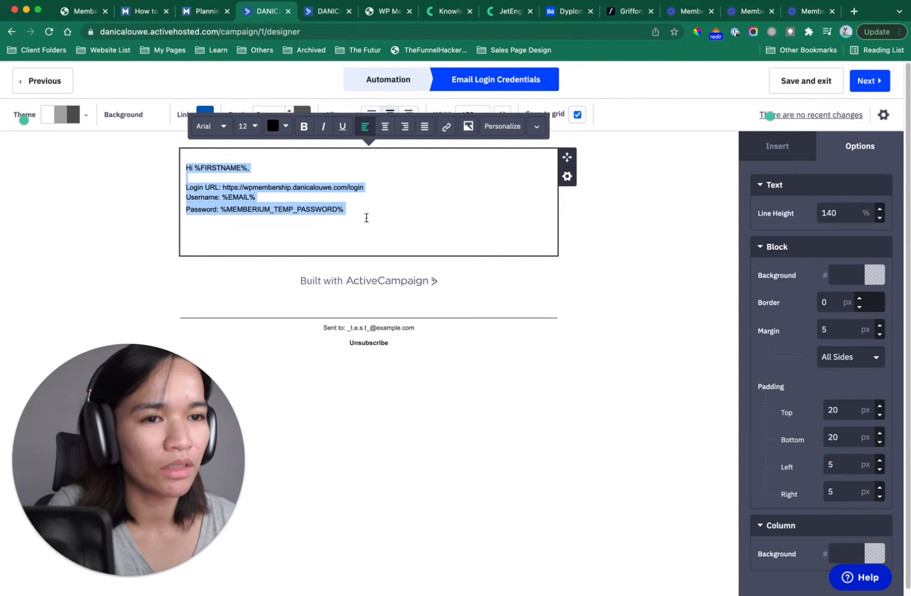
click(247, 126)
click(274, 145)
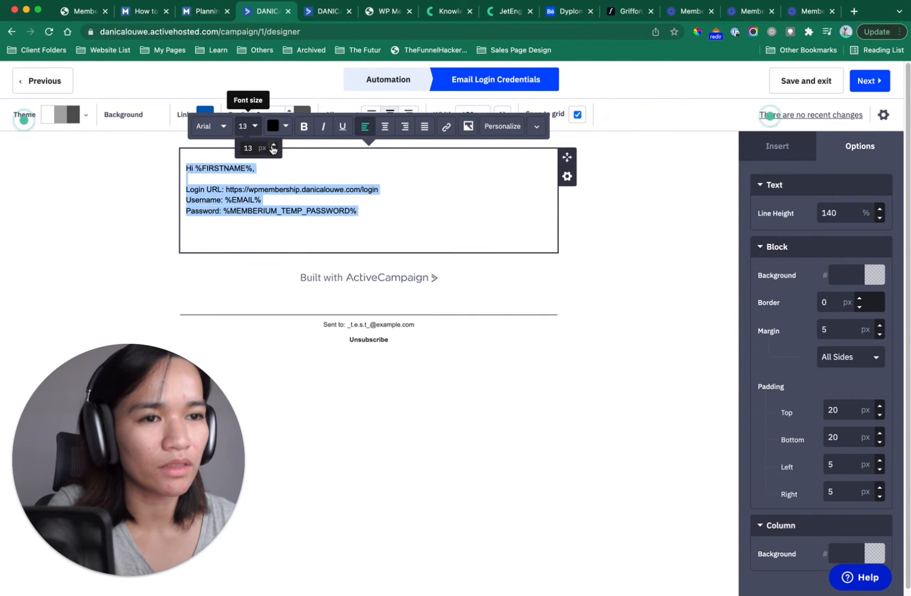
click(274, 145)
click(273, 145)
click(274, 145)
click(274, 145)
click(273, 145)
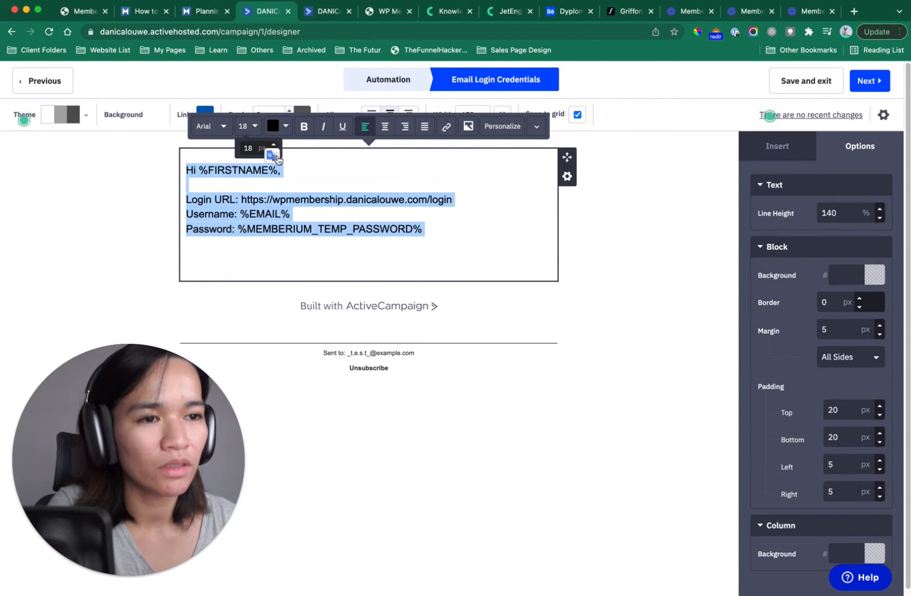
click(486, 254)
- Search Google for "memberium active campaign auto logged in link" and open the Allow Autologin article
click(205, 12)
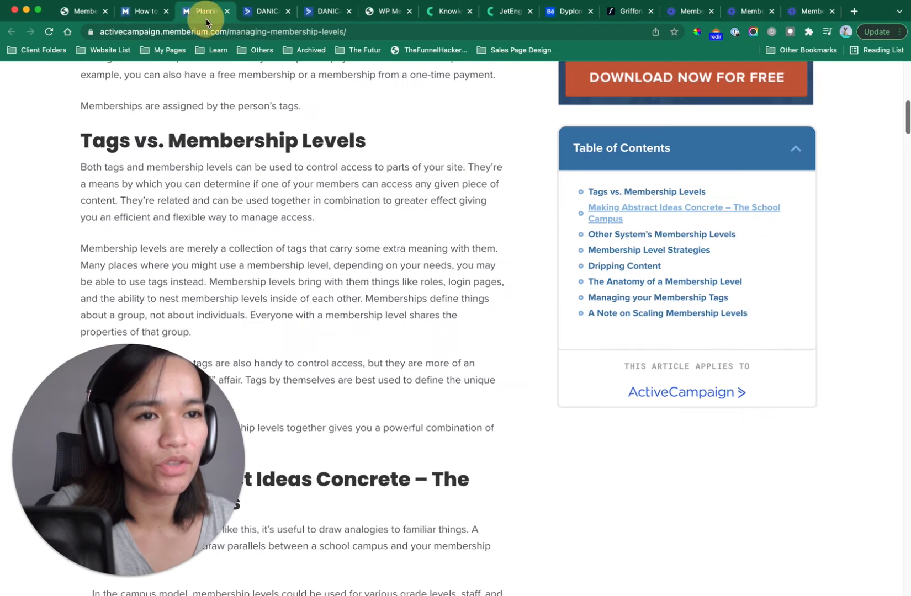
click(213, 31)
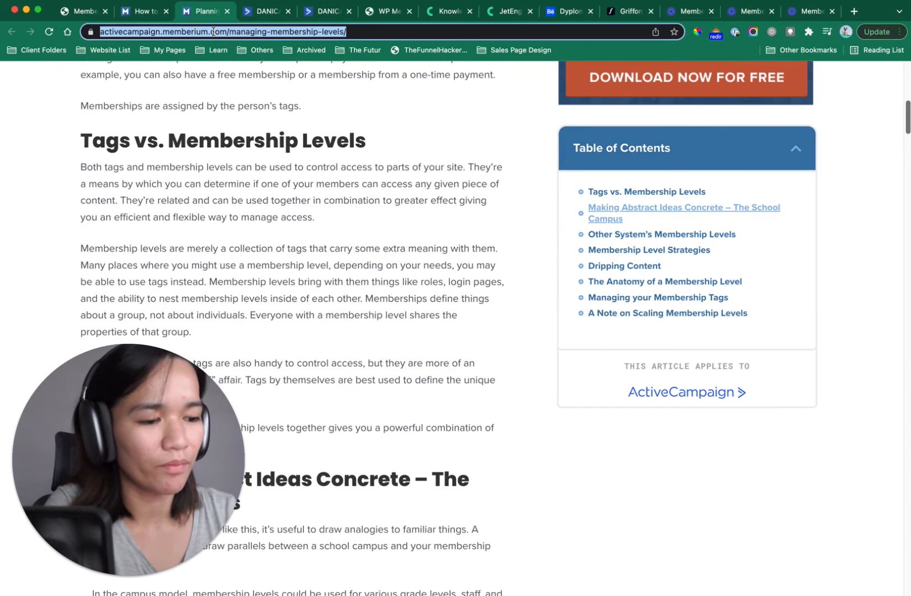
text(memberiu)
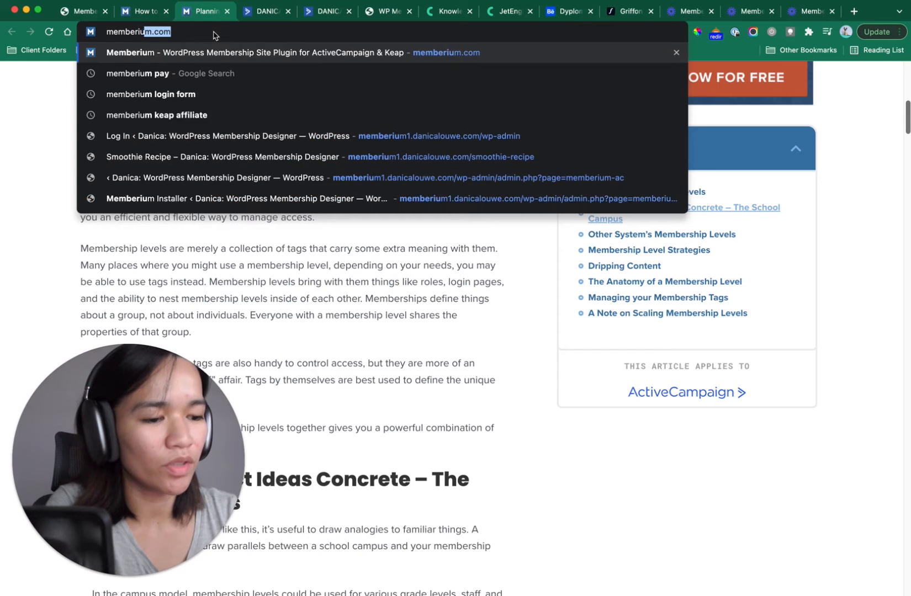
text(m active camp)
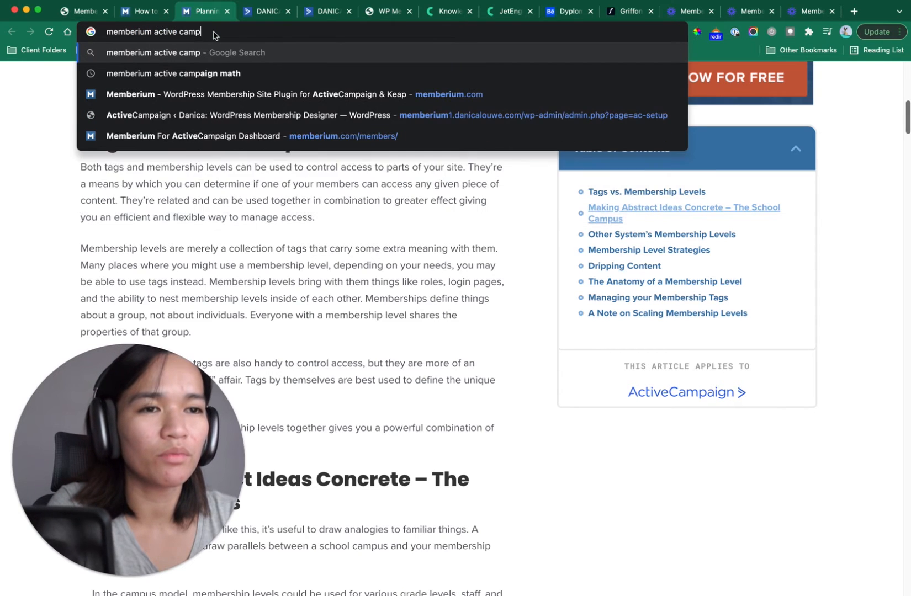
text(aign auto lo)
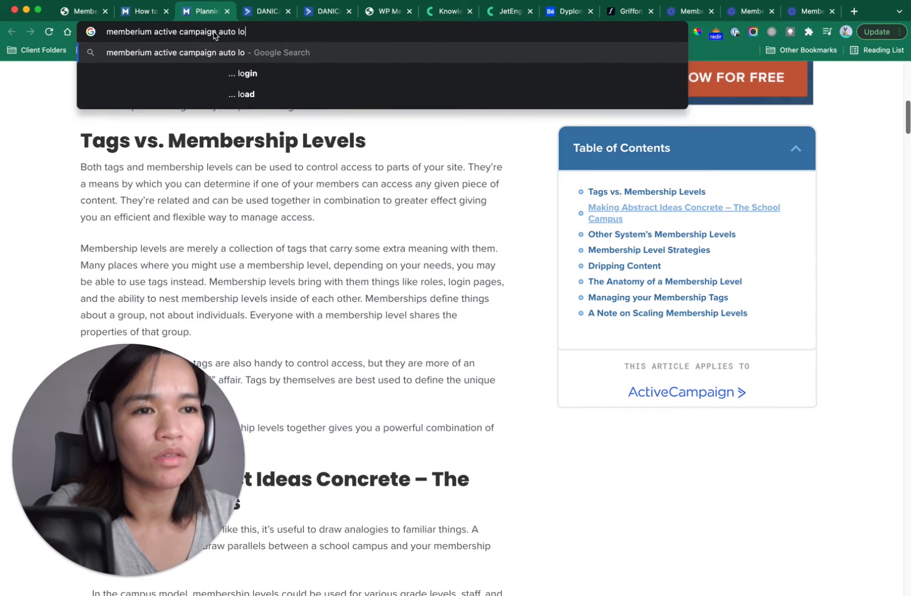
text(gged in link)
key(Return)
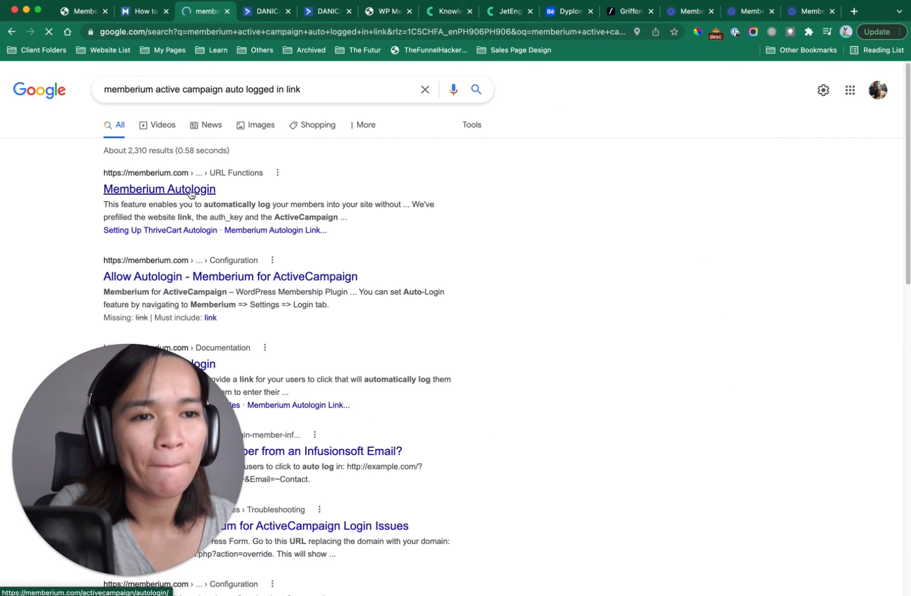
click(190, 190)
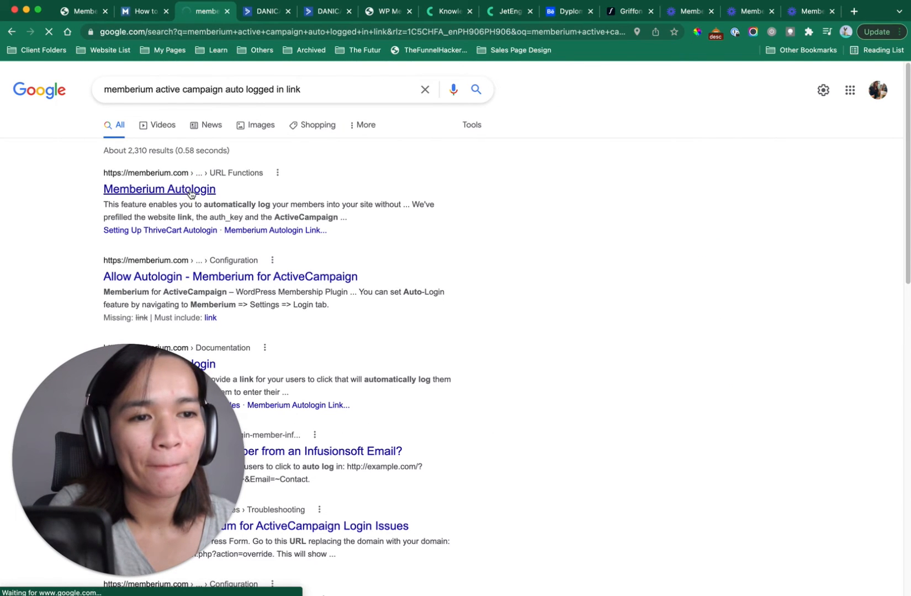
click(235, 279)
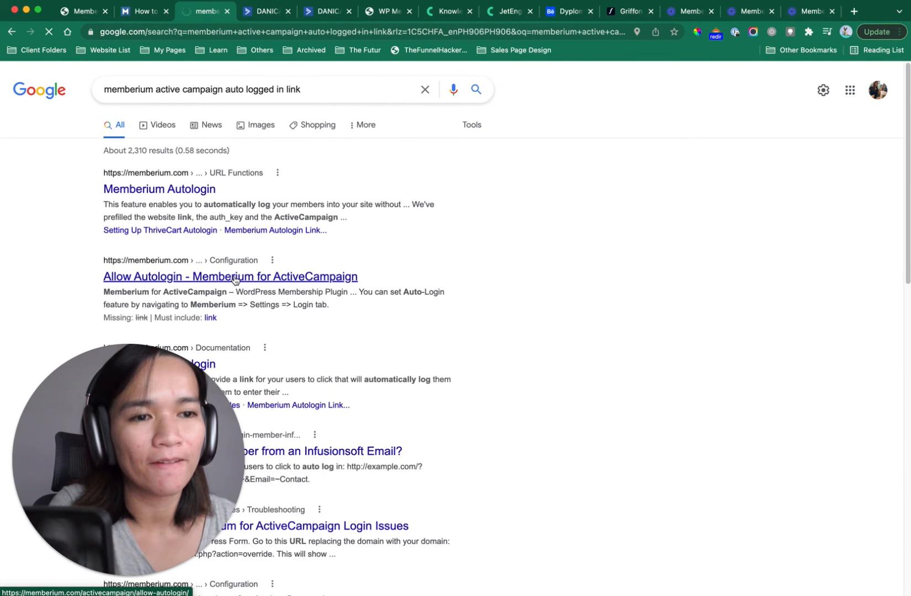
- Read the Allow Autologin article to learn where the autologin setting is found in Memberium
scroll(323, 195, down, 2)
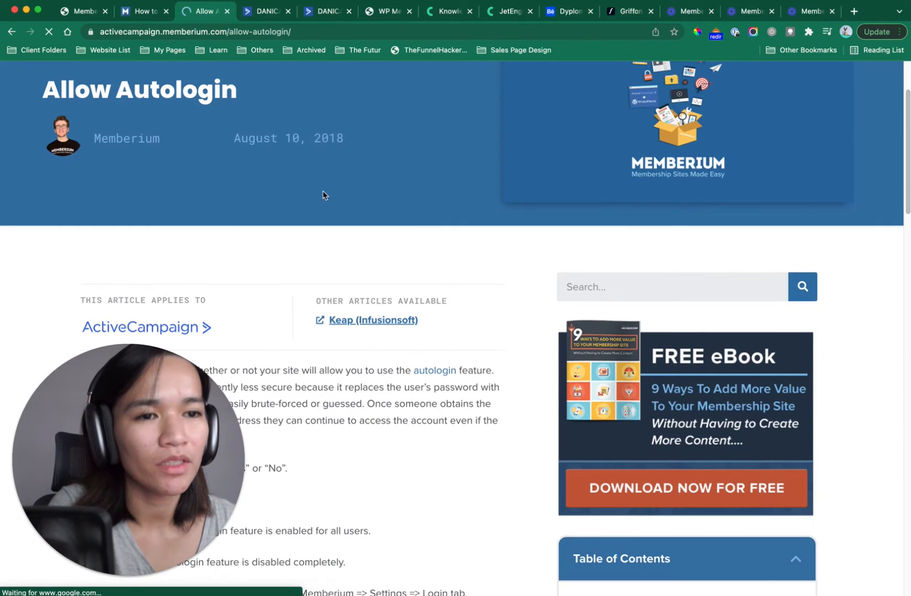
drag(138, 419, 177, 127)
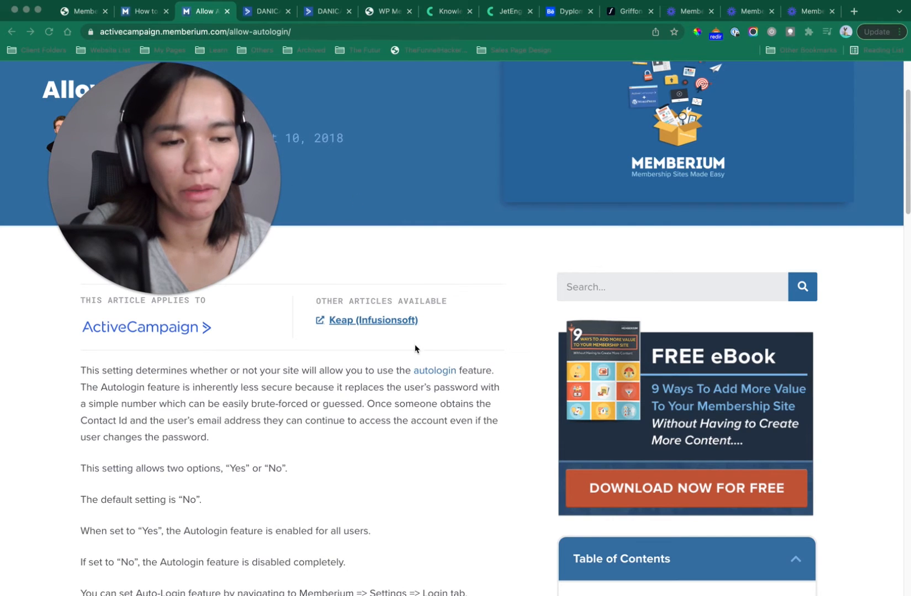
scroll(416, 349, down, 4)
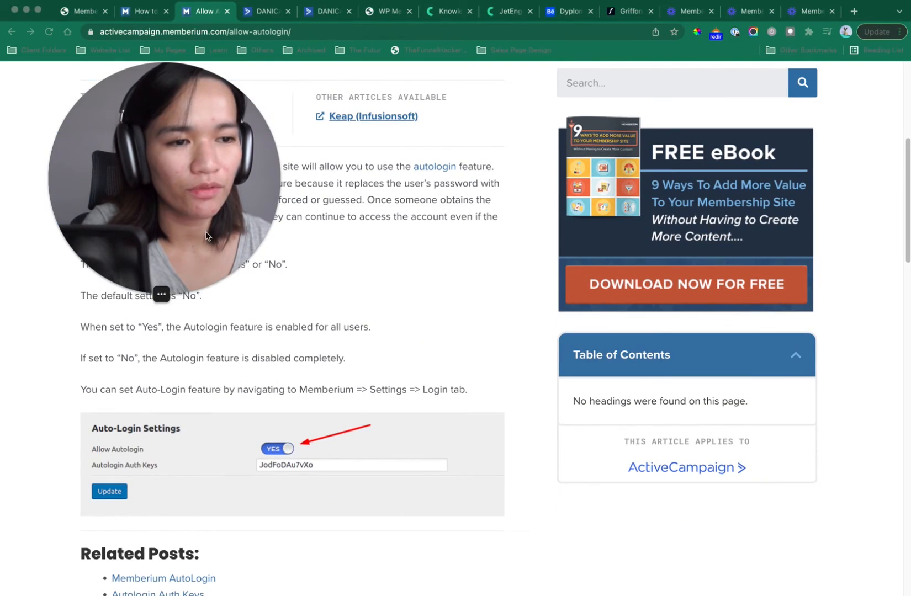
drag(206, 235, 532, 202)
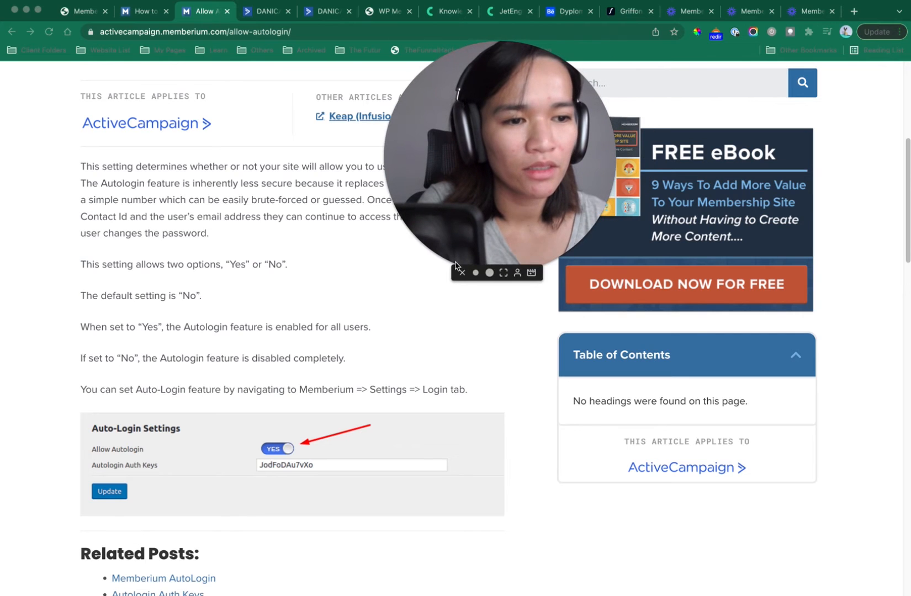
click(76, 11)
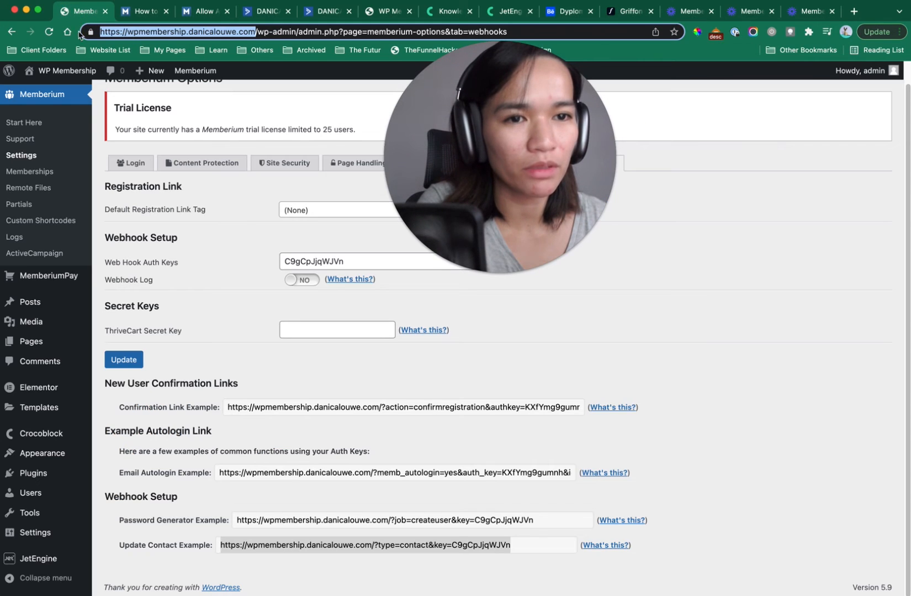
drag(480, 176, 653, 192)
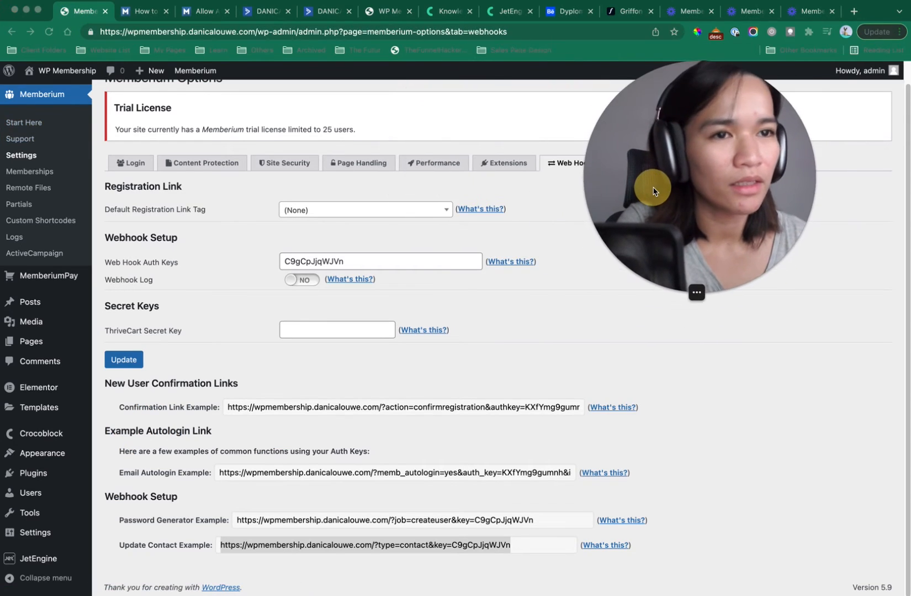
click(213, 13)
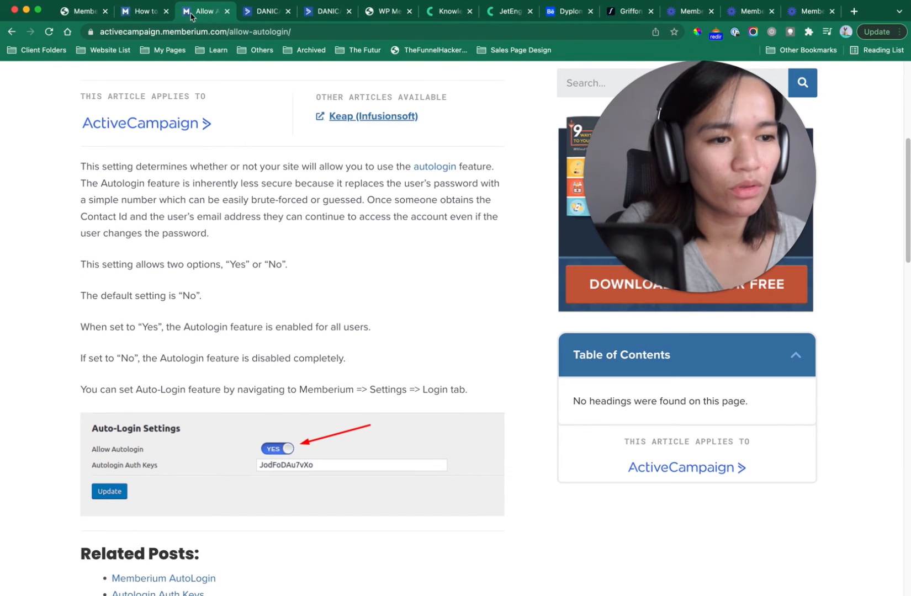
- Check the Allow Autologin option in Memberium's Login settings against the article
click(83, 18)
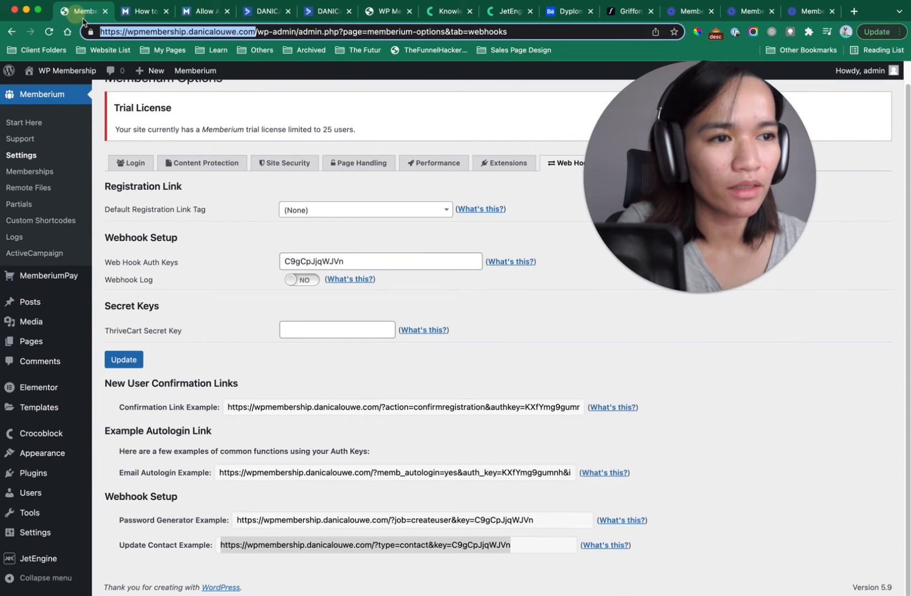
click(147, 162)
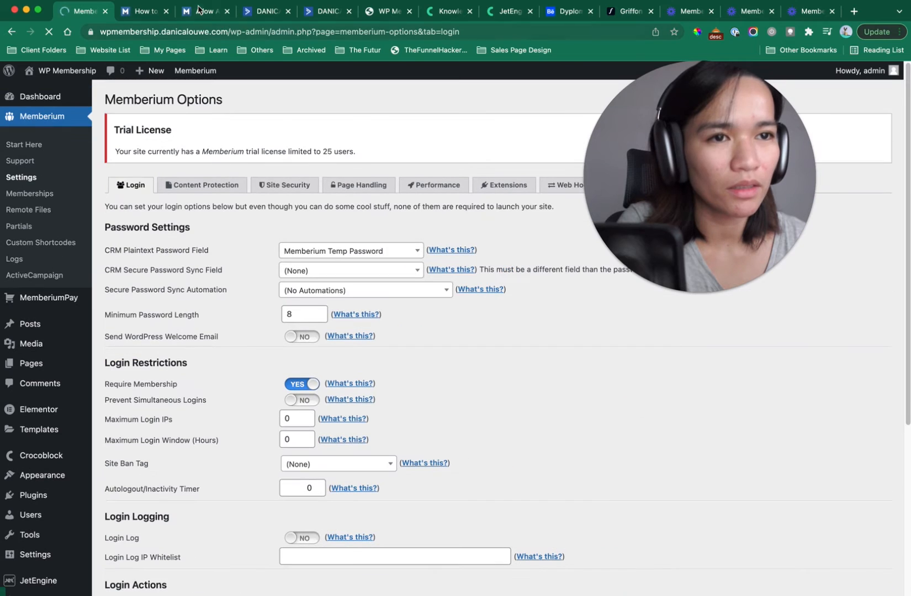
scroll(370, 392, down, 3)
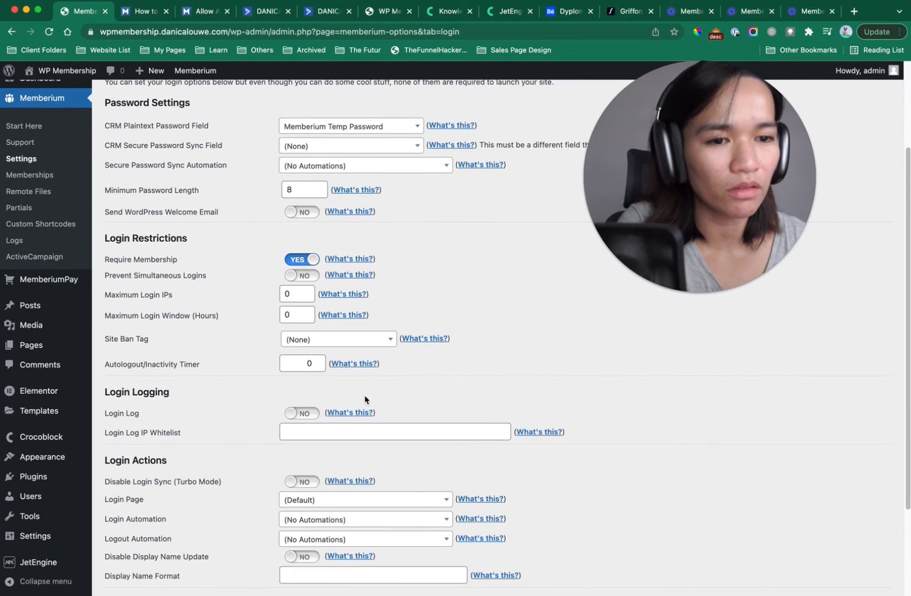
scroll(312, 391, down, 1)
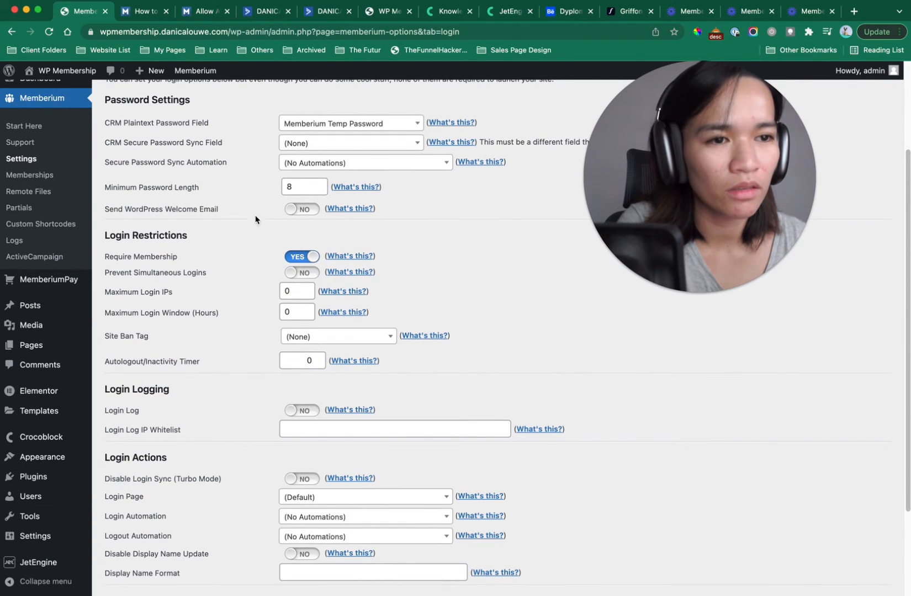
scroll(322, 354, down, 3)
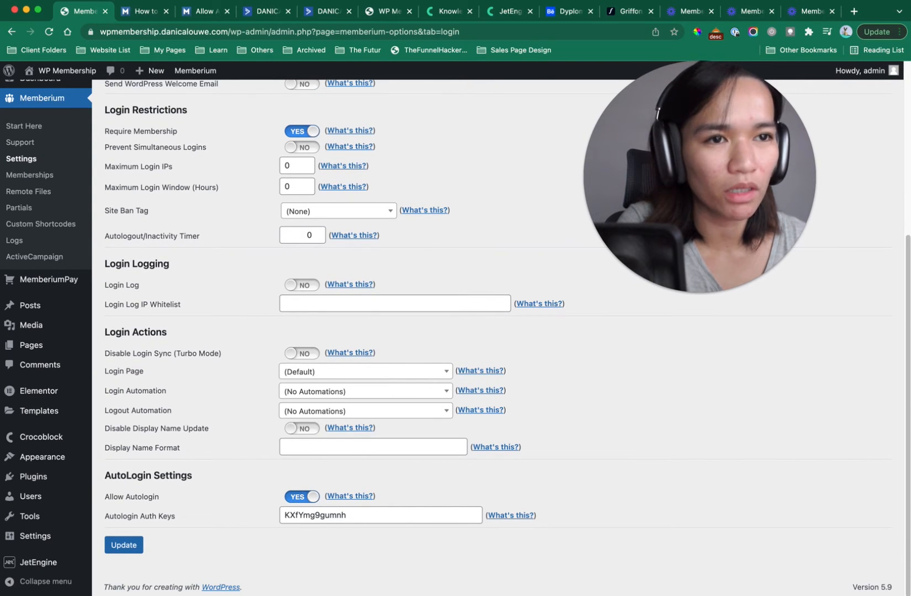
click(205, 12)
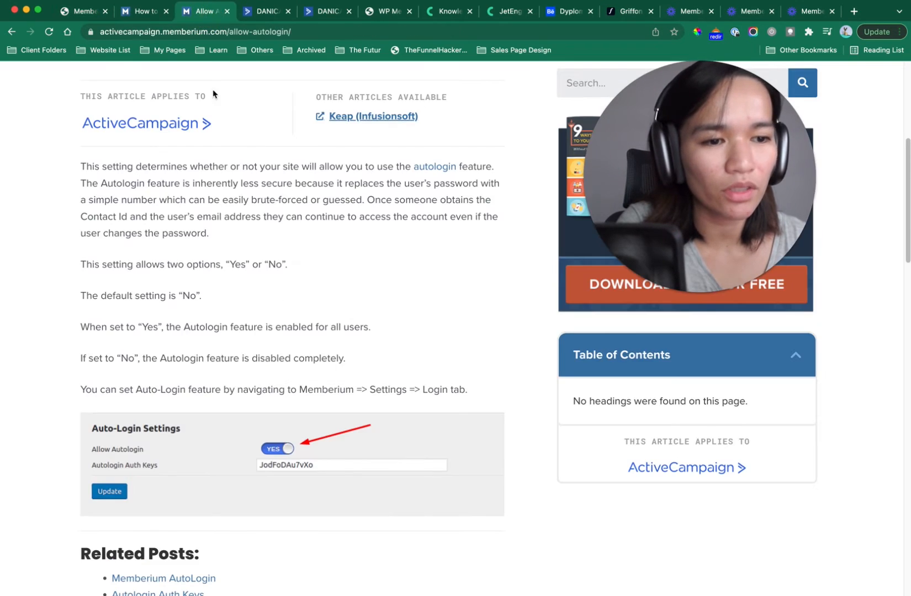
scroll(337, 240, down, 3)
scroll(312, 218, up, 3)
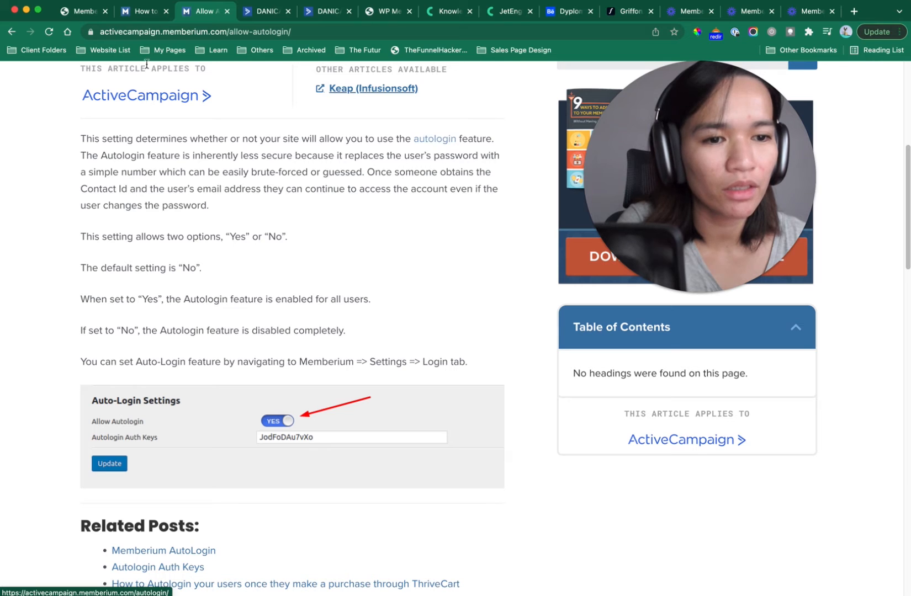
- Copy the Email Autologin Example link from Memberium's Web Hooks/Links settings
click(83, 11)
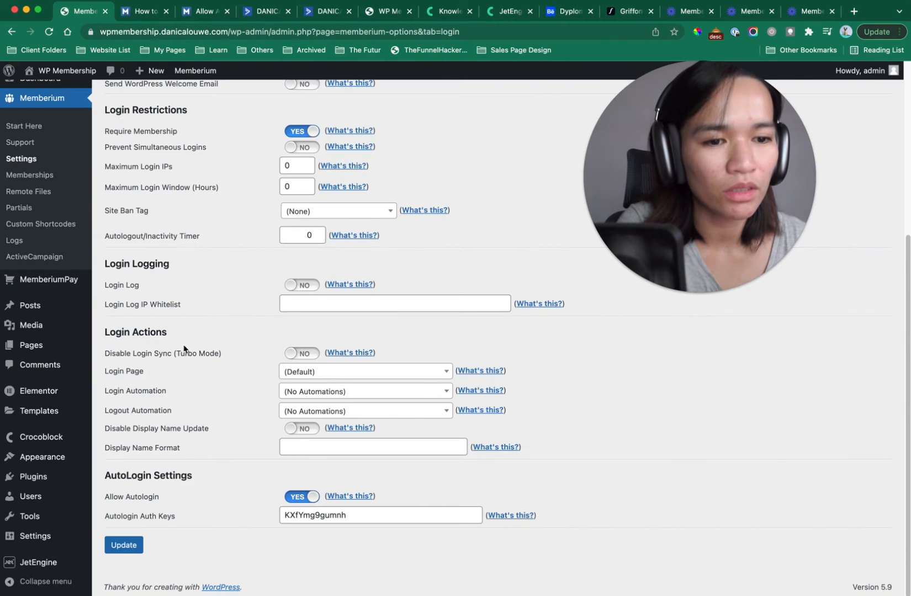
scroll(268, 398, up, 5)
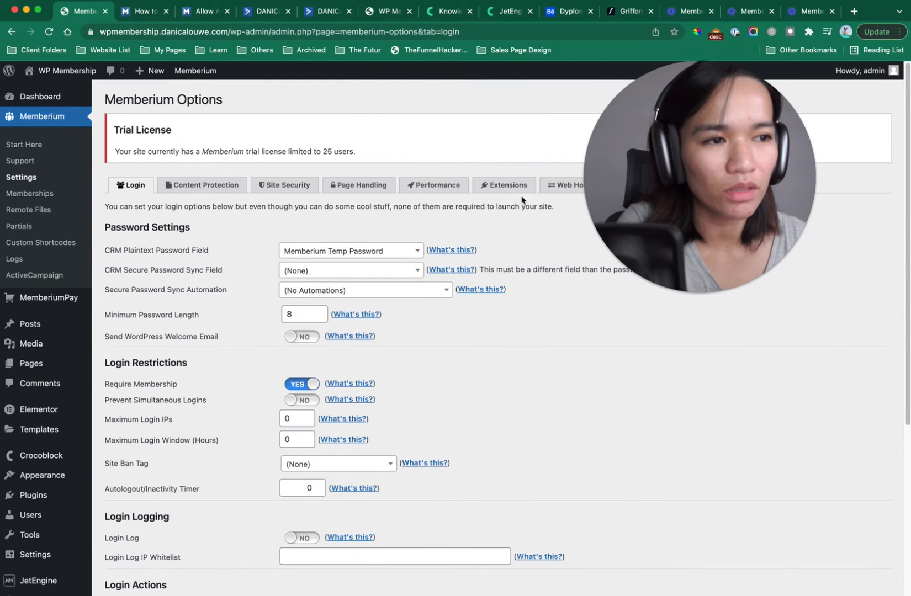
click(569, 185)
drag(721, 173, 751, 179)
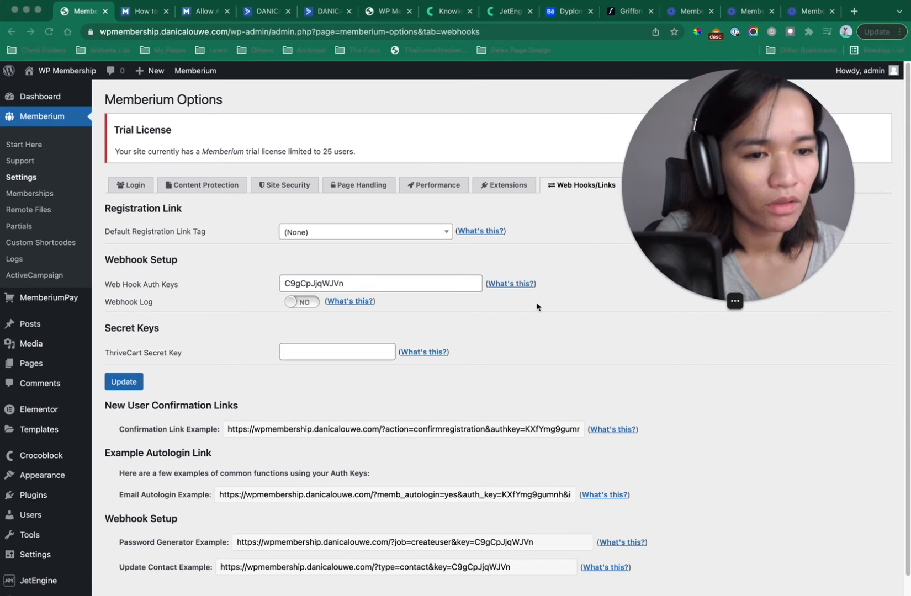
scroll(414, 404, down, 1)
click(444, 473)
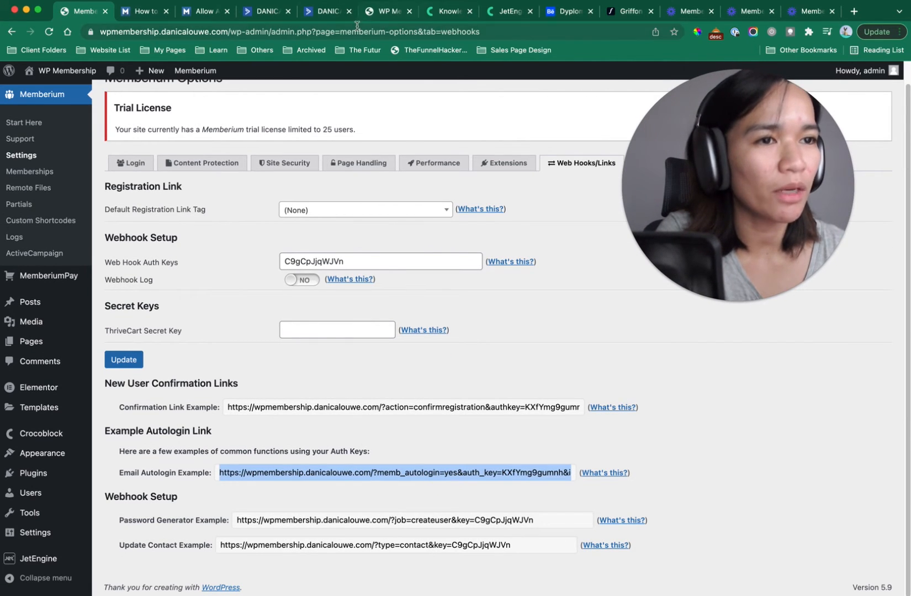
- Switch to the ActiveCampaign email and add the line "CLICK HERE TO AUTOLOGGEDIN" below the password line
click(326, 11)
click(252, 11)
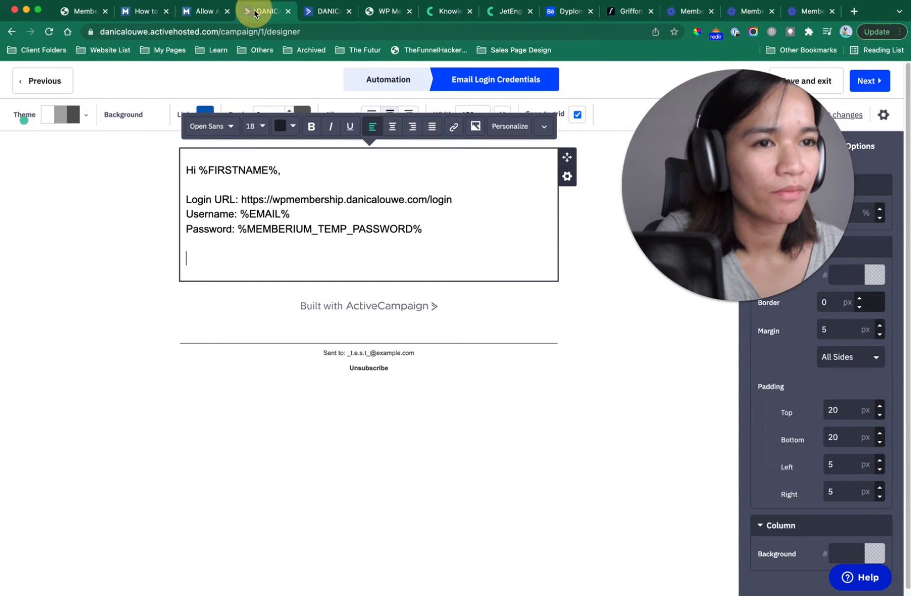
text(C)
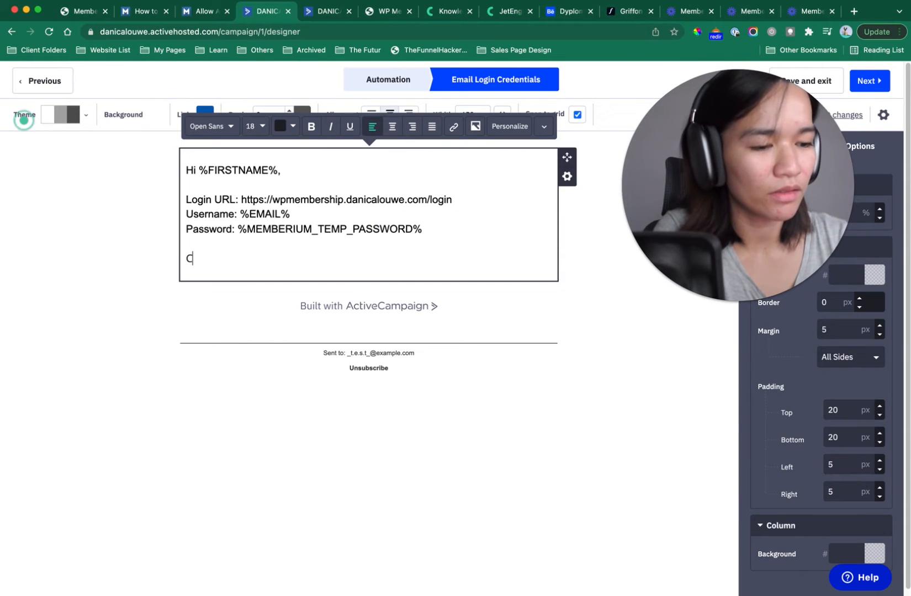
text(lick here to)
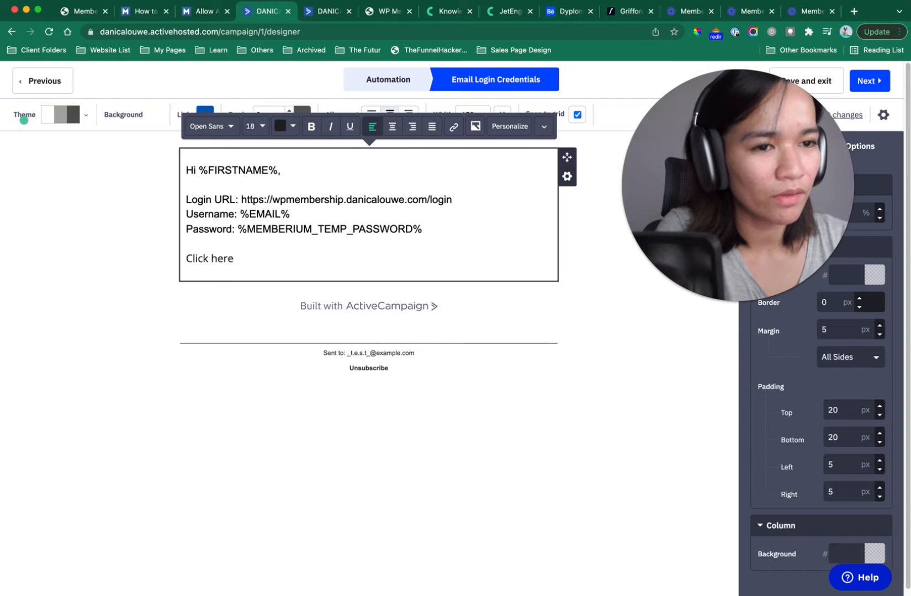
key(BackSpace)
key(BackSpace)
key(BackSpace)
key(BackSpace)
key(BackSpace)
key(BackSpace)
key(BackSpace)
key(BackSpace)
key(BackSpace)
key(BackSpace)
key(BackSpace)
key(BackSpace)
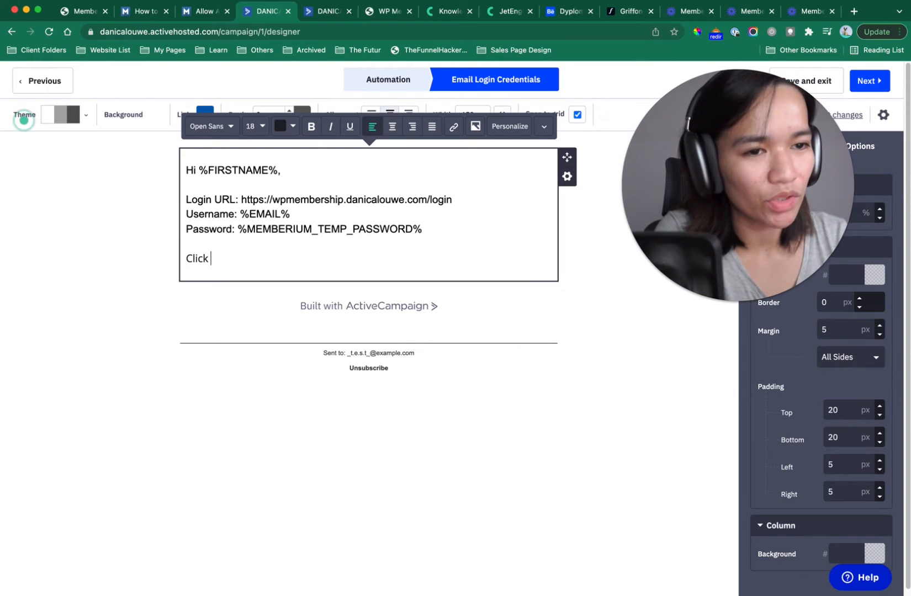
text(LICK )
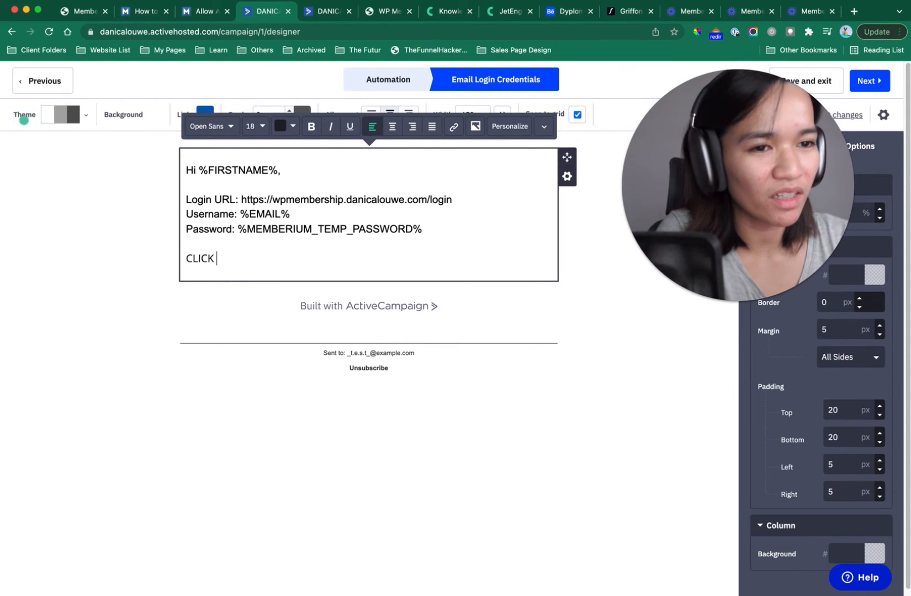
text(HERE TO AUTOLOGGEDIN)
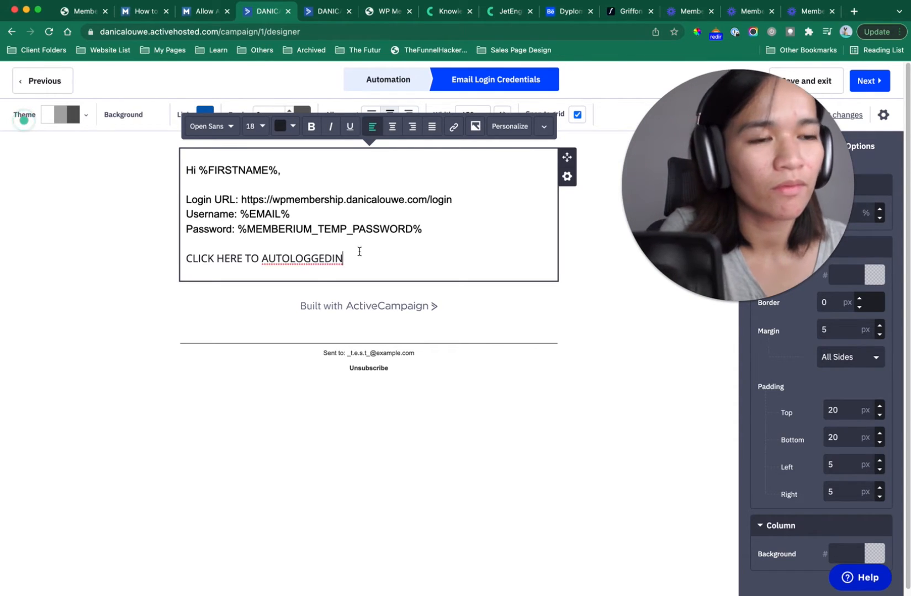
- Replace the word "AUTOLOGGEDIN" in the email's last line with "AUTOLOGIN"
right_click(321, 257)
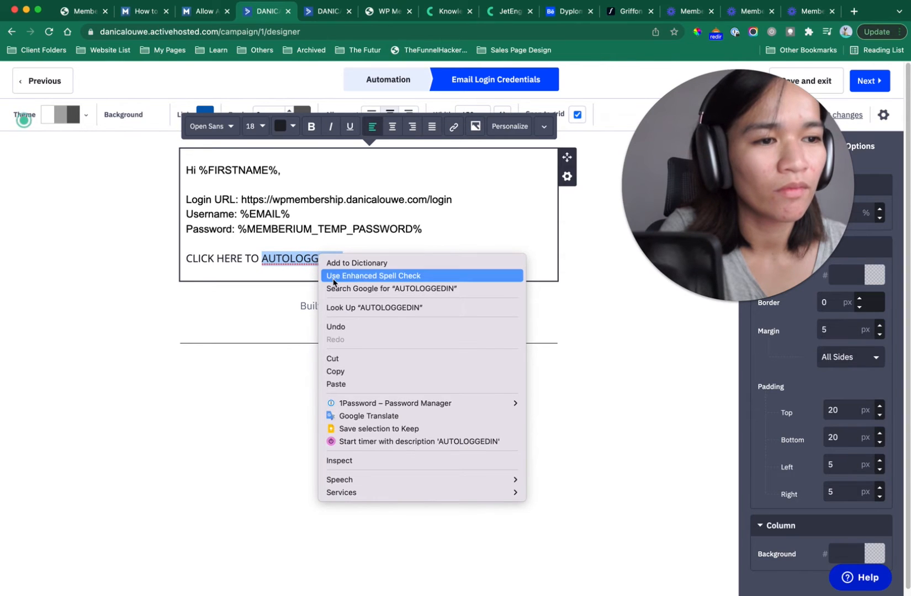
click(97, 18)
click(97, 17)
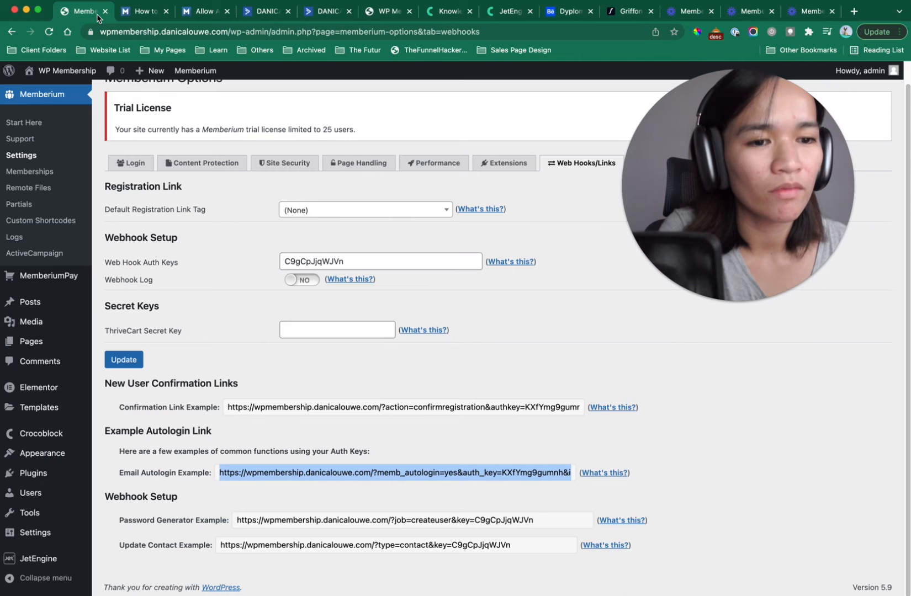
click(267, 13)
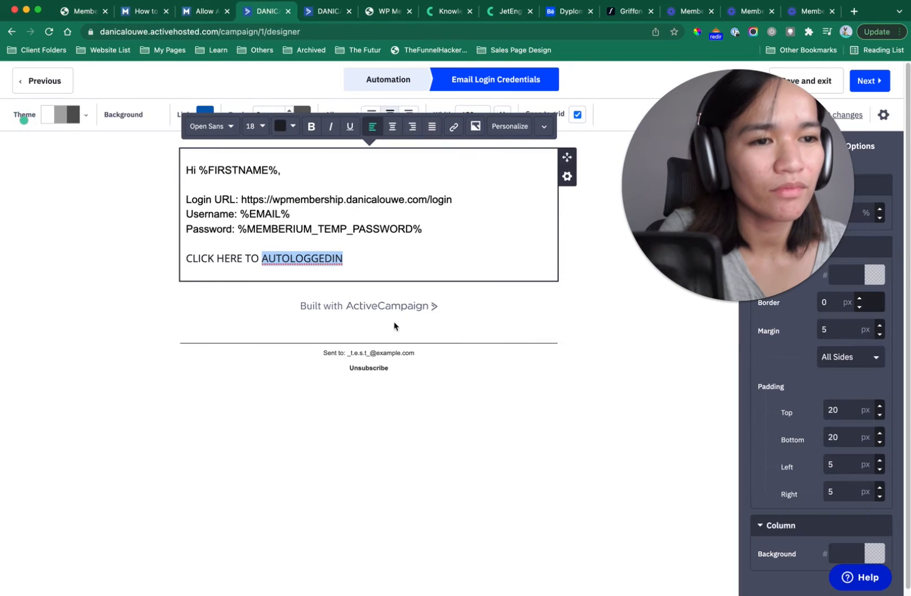
click(342, 257)
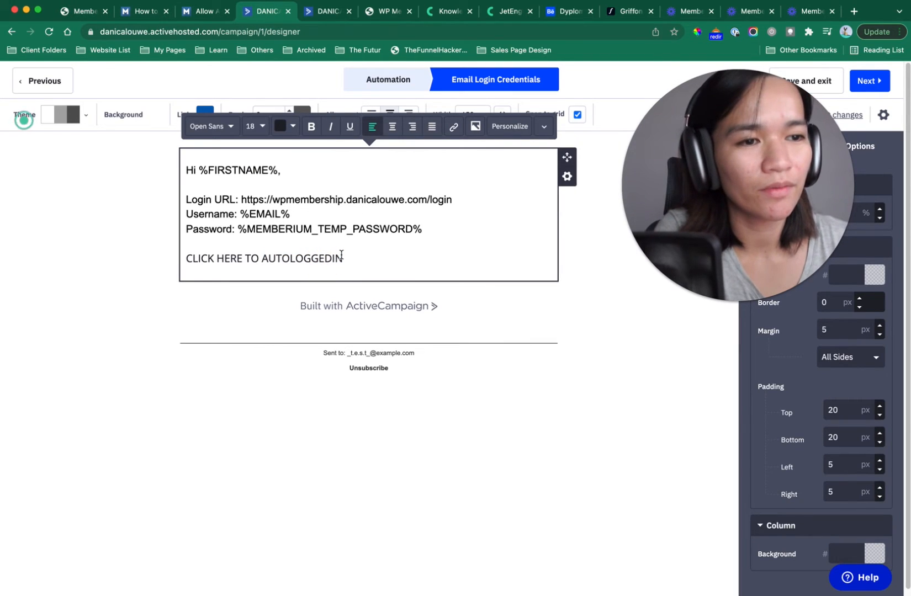
click(324, 258)
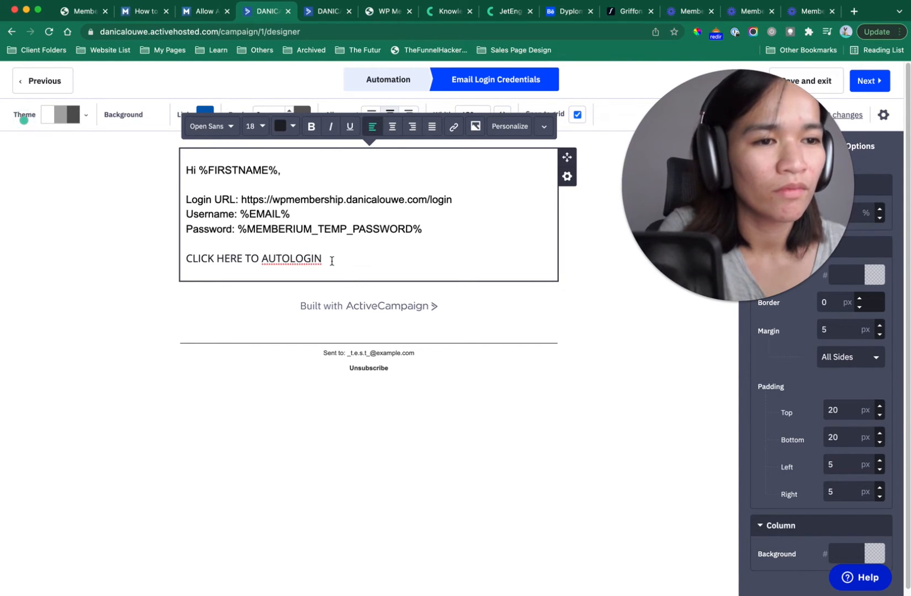
- Change "AUTOLOGIN" to "AUTO LOGIN" in the email's last line and paste the copied autologin link with its auth key as that line's URL
click(290, 258)
drag(351, 257, 165, 261)
click(454, 126)
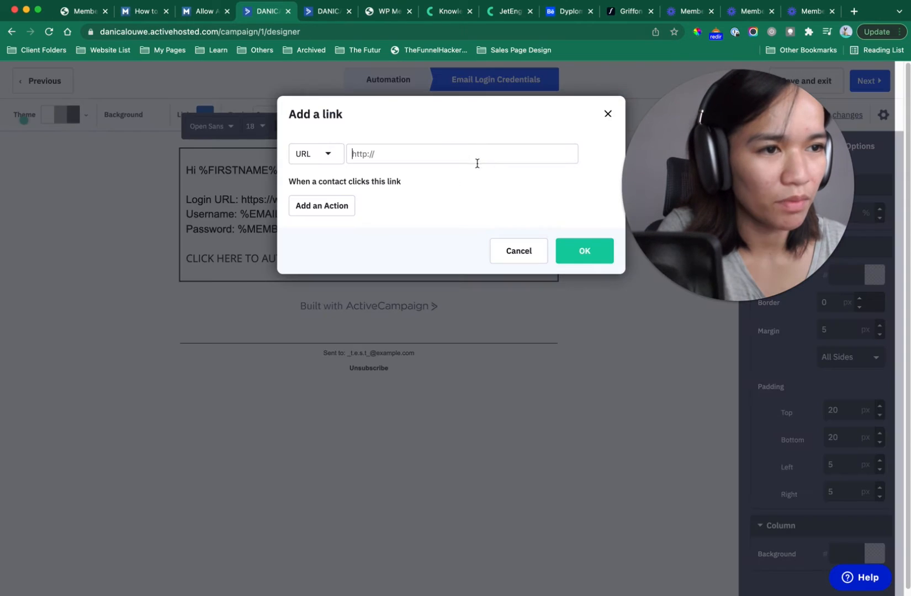
key(super+v)
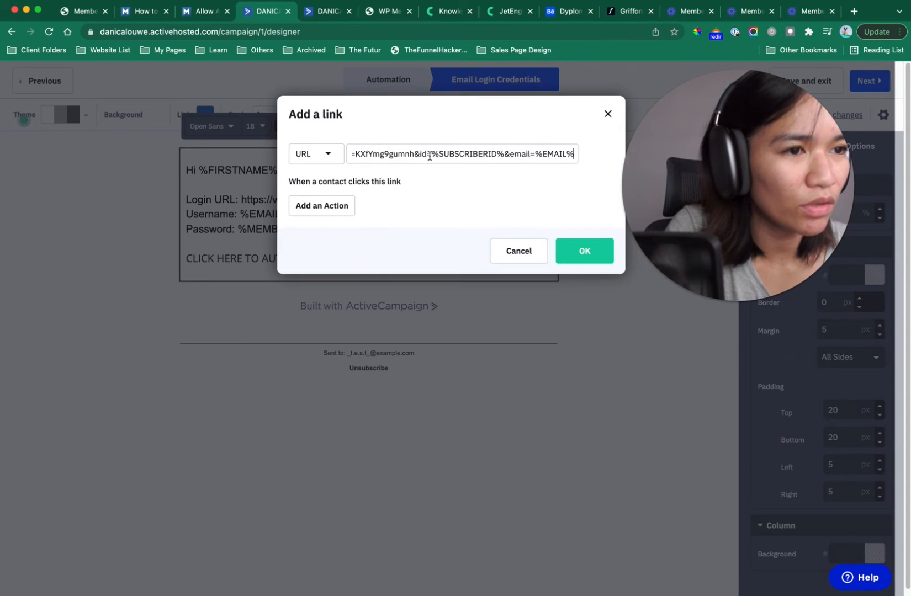
- Check the pasted URL's subscriber ID and email parameters, and apply the link to the "CLICK HERE TO AUTO LOGIN" line
drag(439, 156, 485, 156)
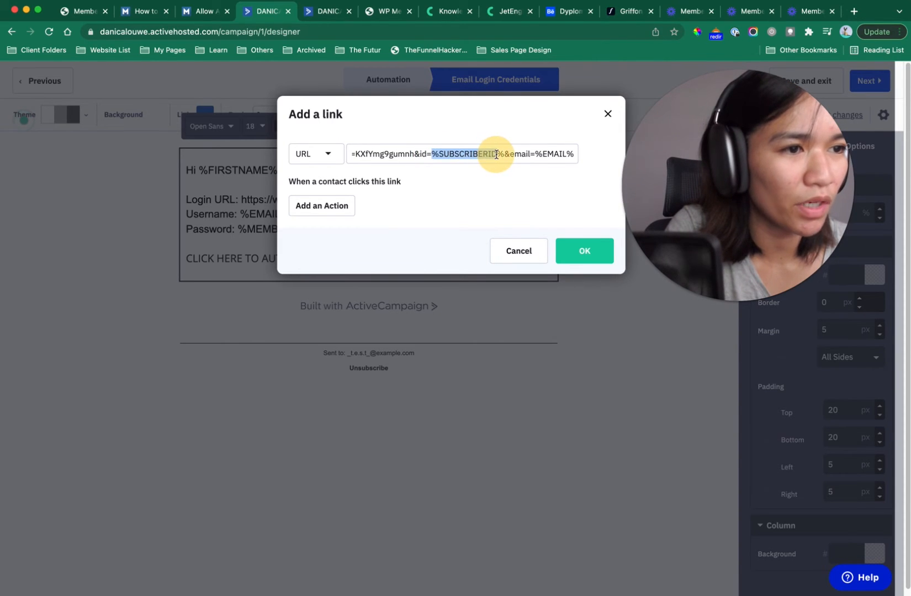
drag(548, 155, 568, 156)
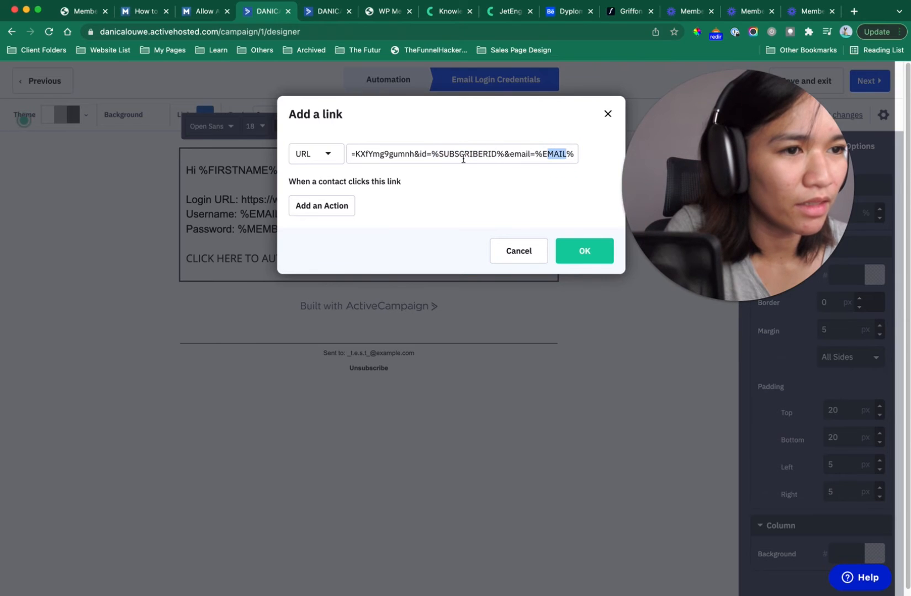
drag(463, 160, 312, 155)
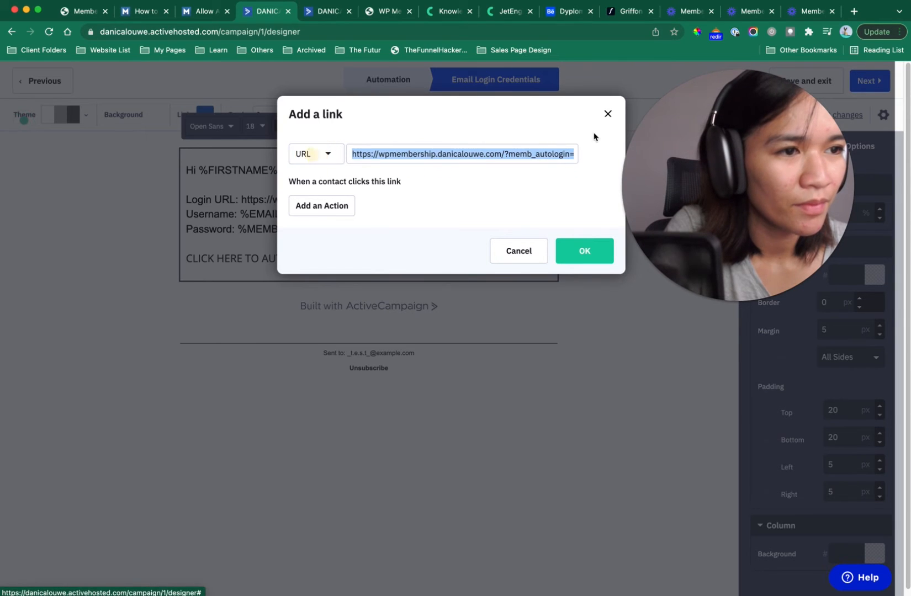
click(547, 155)
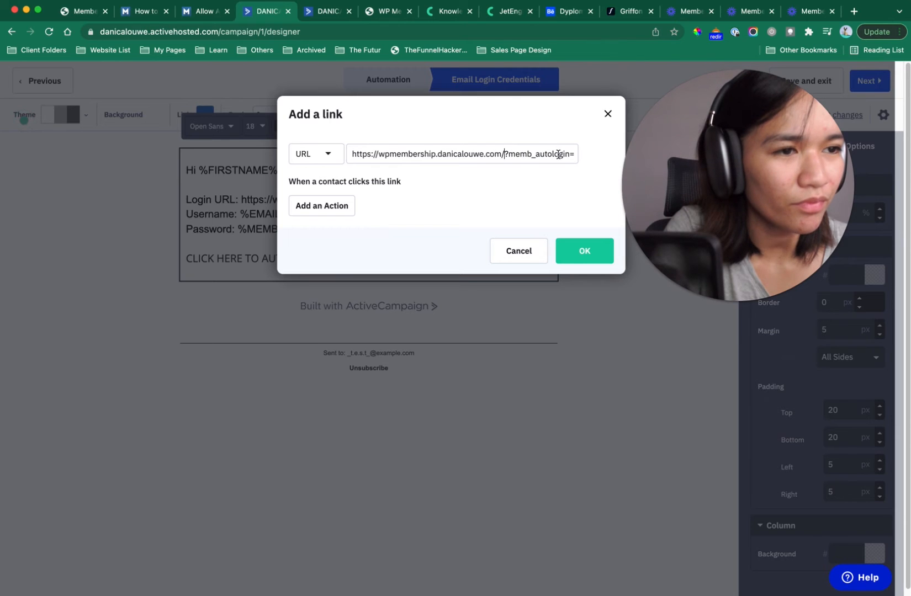
click(75, 11)
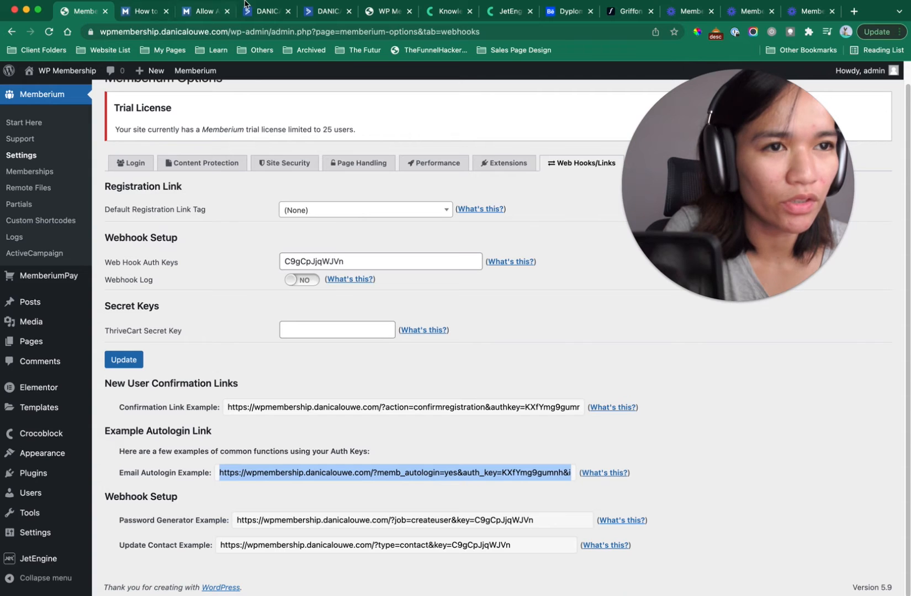
click(200, 15)
click(326, 12)
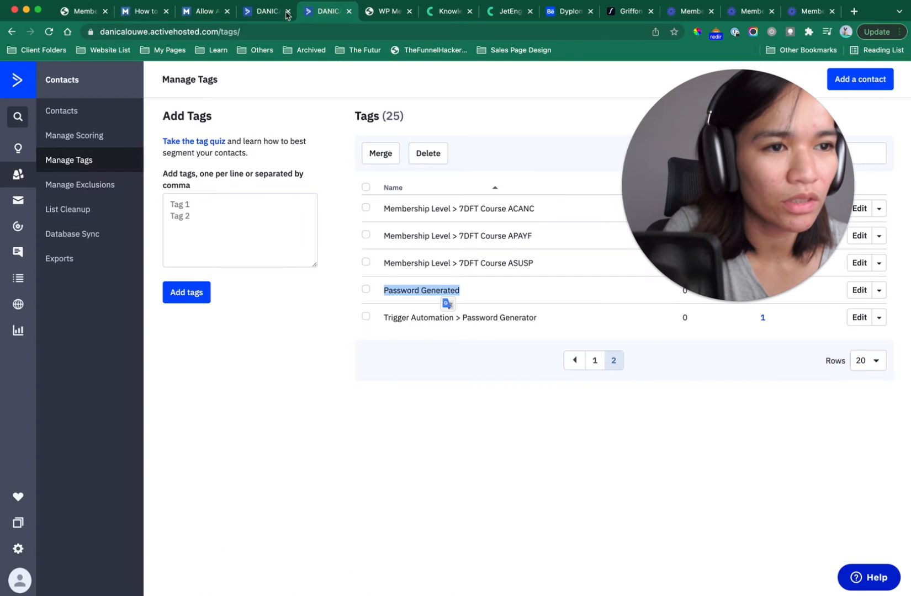
click(270, 15)
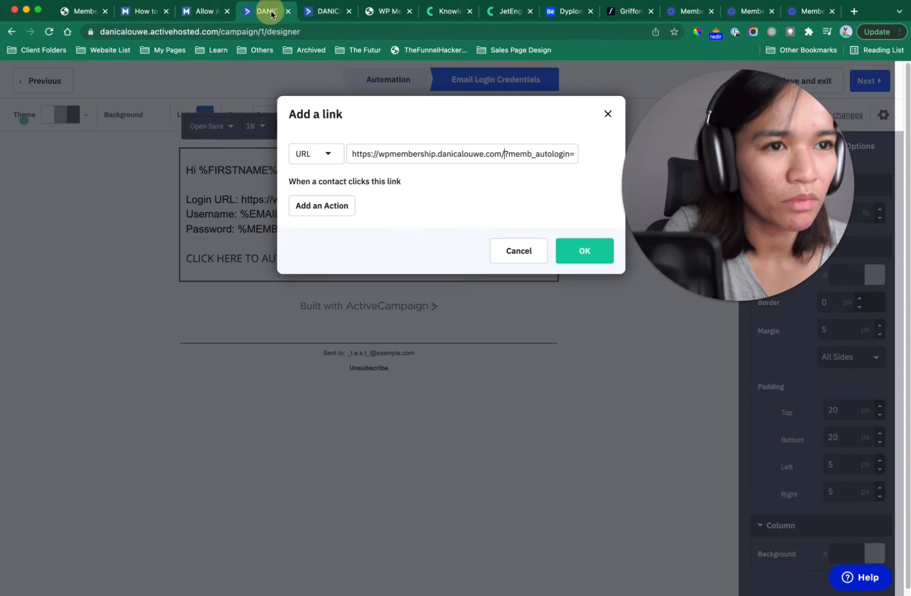
click(602, 253)
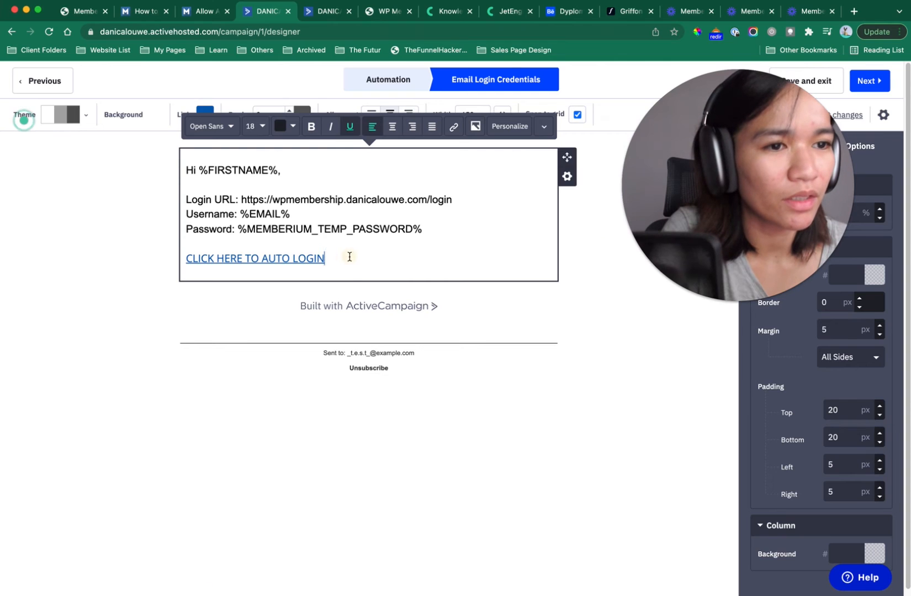
- Bold the "CLICK HERE TO AUTO LOGIN" link and the labels "Login URL:", "Username:" and "Password:" in the email
key(super+a)
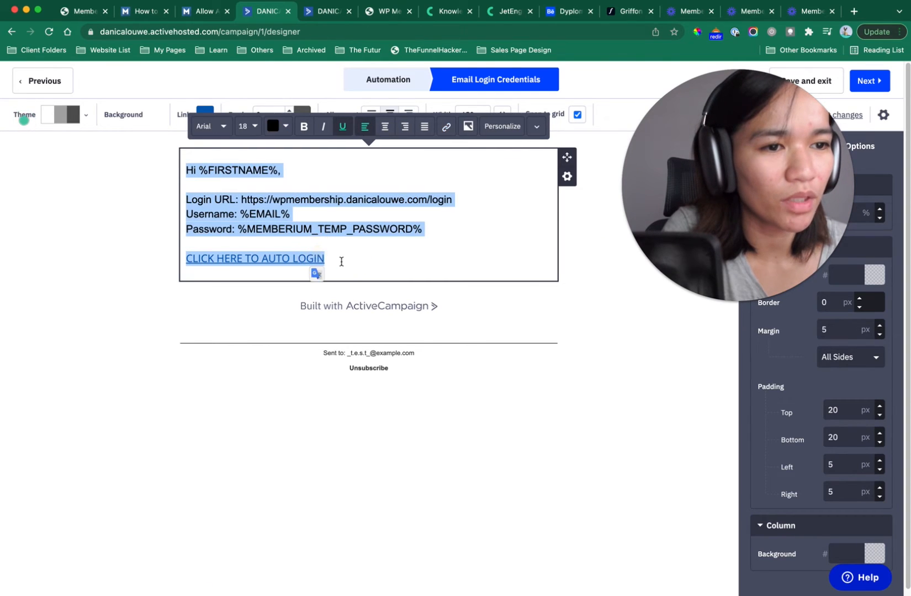
drag(340, 260, 172, 263)
key(super+b)
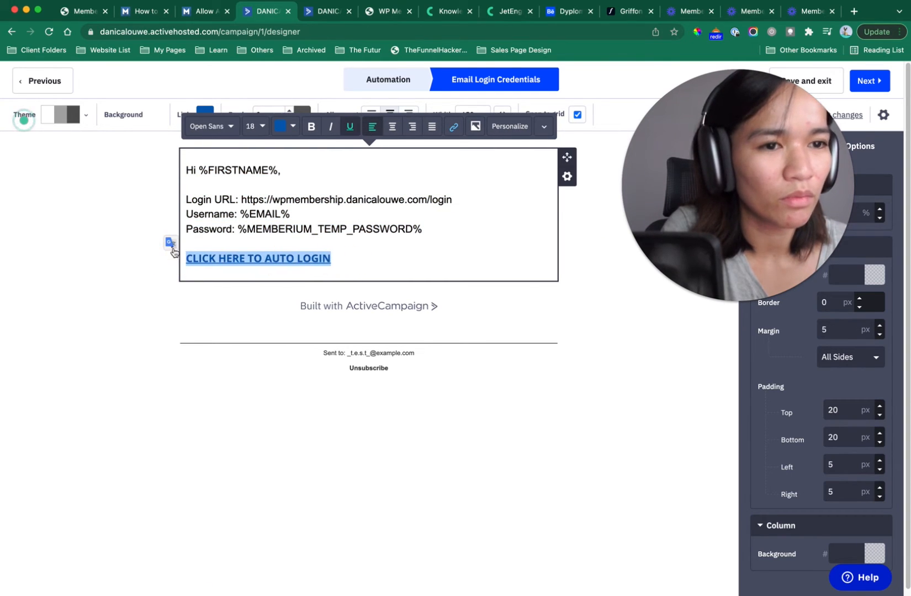
drag(242, 199, 152, 198)
key(super+b)
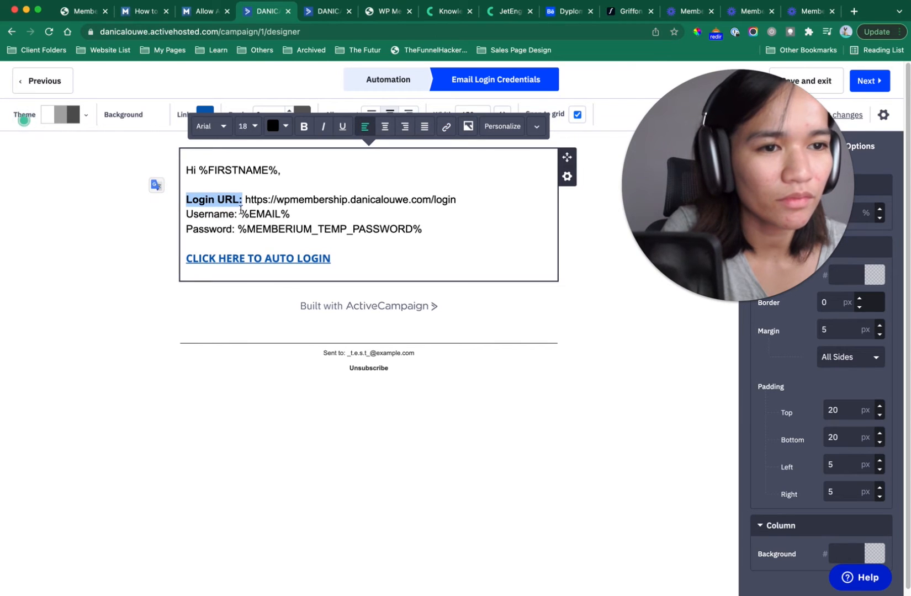
drag(239, 213, 181, 214)
key(super+b)
drag(236, 229, 187, 230)
key(super+b)
click(451, 208)
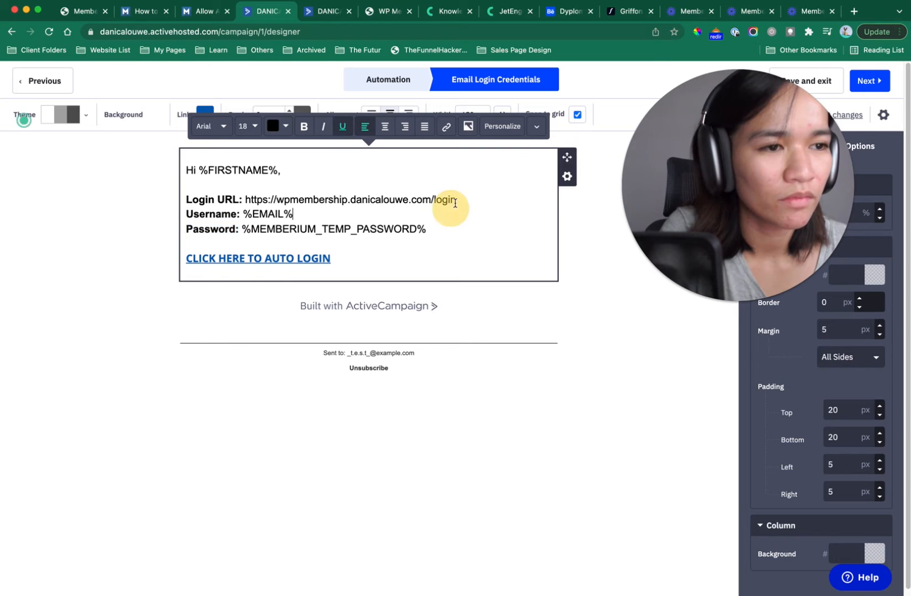
- Color the %MEMBERIUM_TEMP_PASSWORD% placeholder in the email red
click(467, 193)
click(435, 229)
drag(394, 234, 187, 214)
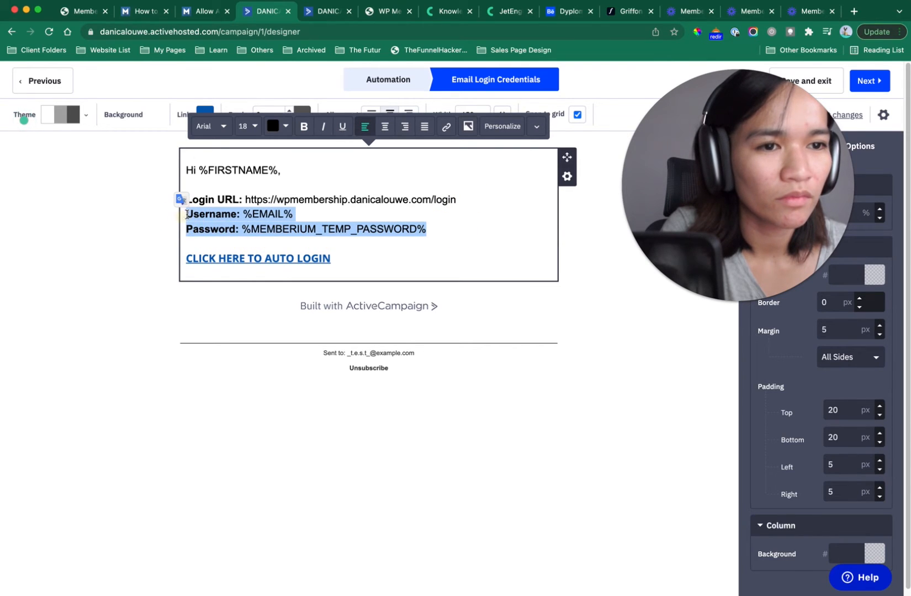
click(439, 210)
click(451, 243)
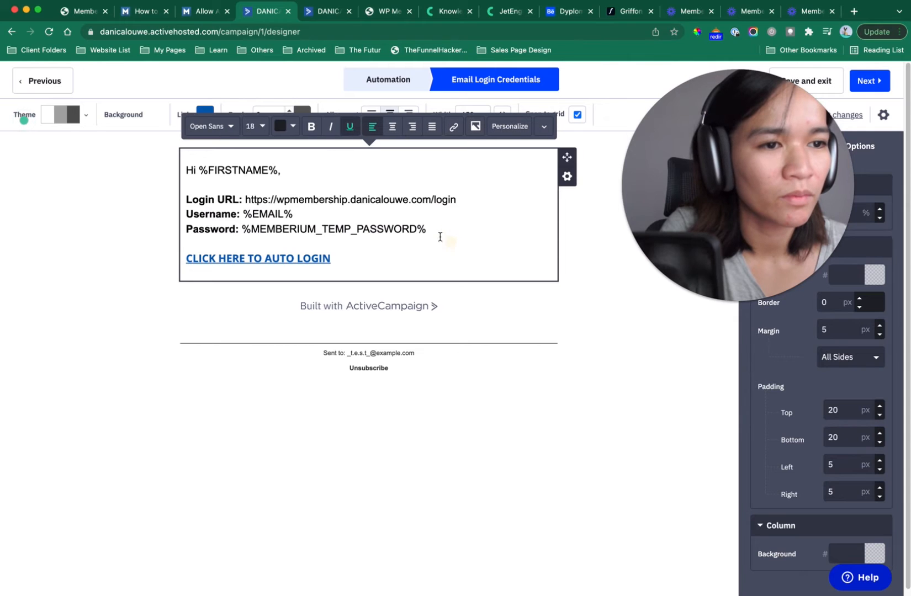
drag(440, 228, 241, 225)
click(285, 126)
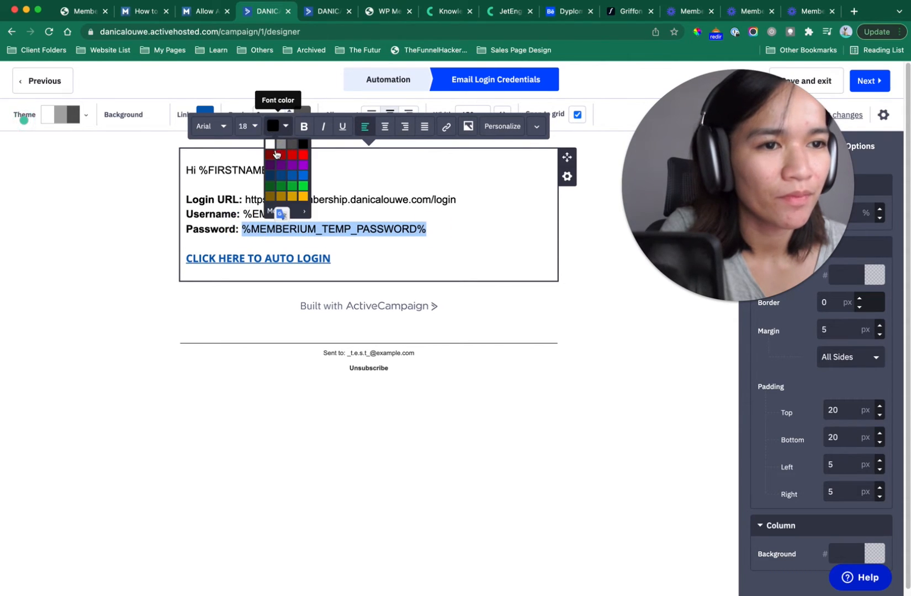
click(293, 157)
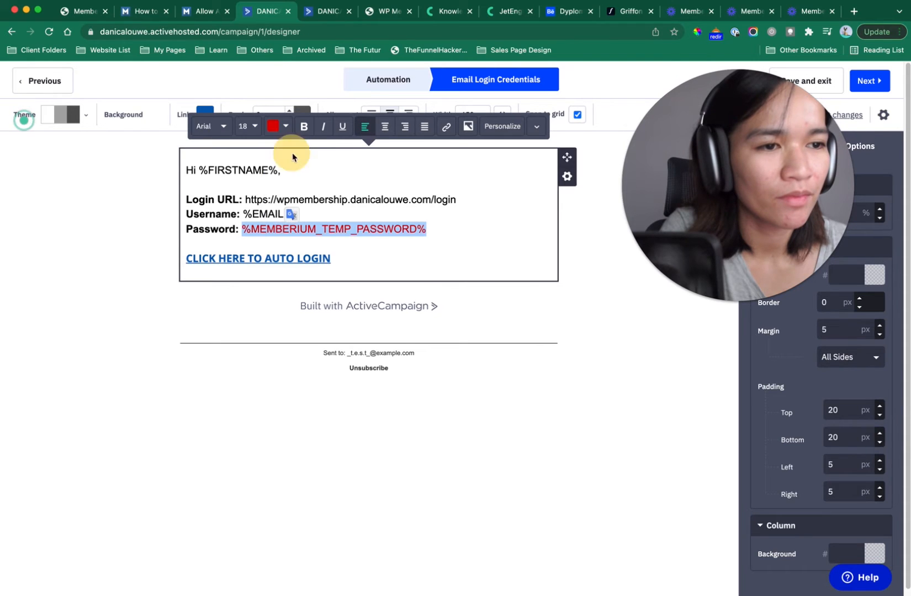
click(452, 246)
click(366, 181)
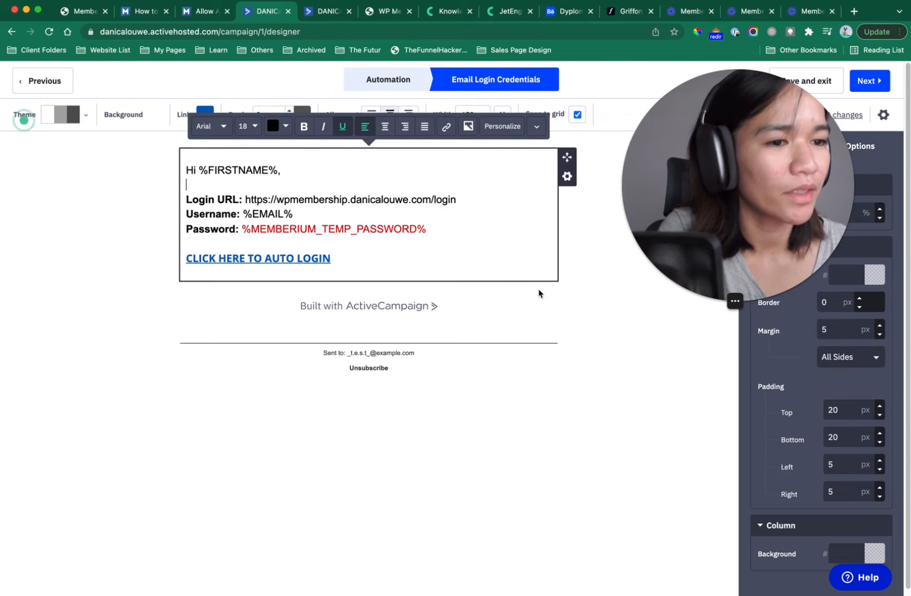
- Delete the "Built with ActiveCampaign" block from the email
click(556, 398)
click(451, 298)
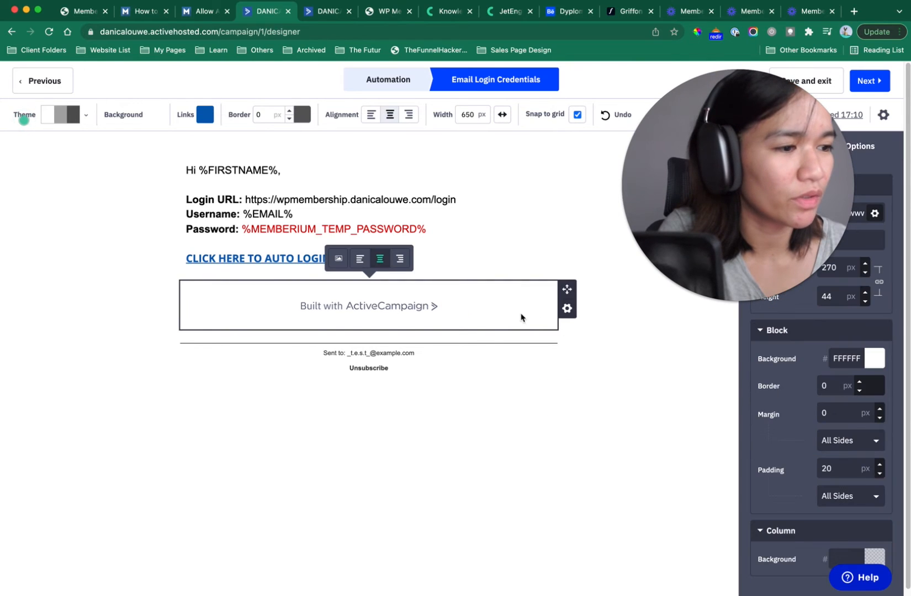
click(568, 309)
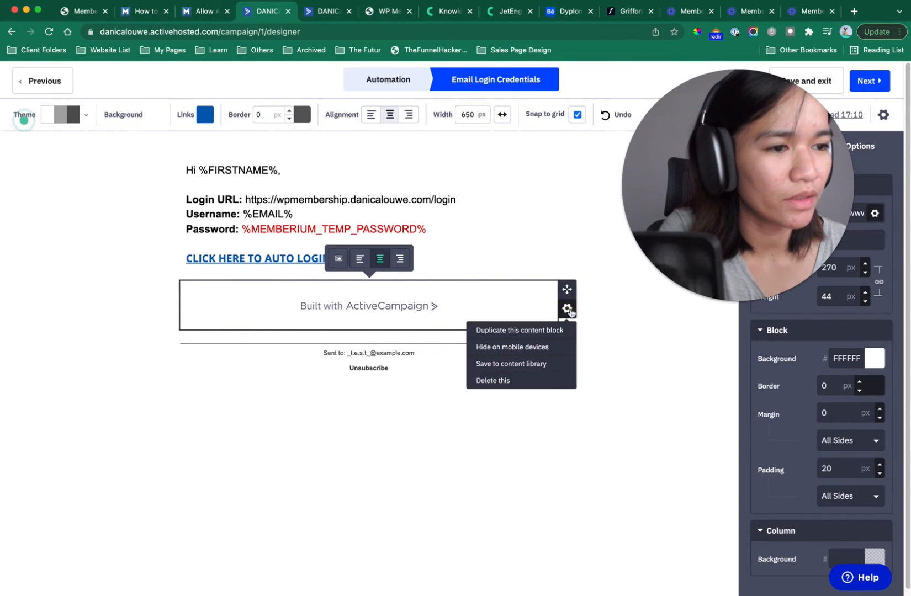
click(500, 379)
click(548, 381)
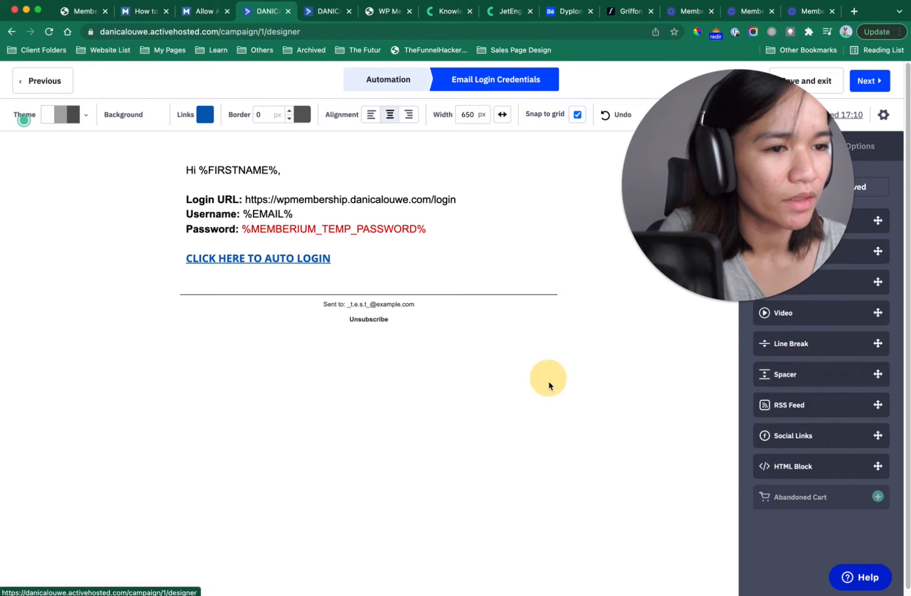
- Save and exit the email design, and save the automation's action that sends the Login Credentials email
drag(695, 191, 132, 414)
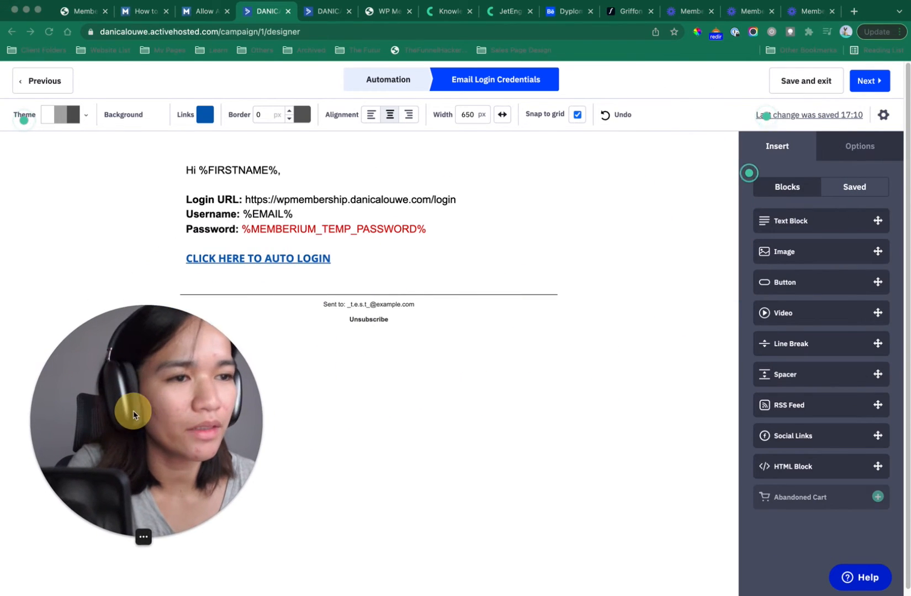
click(805, 82)
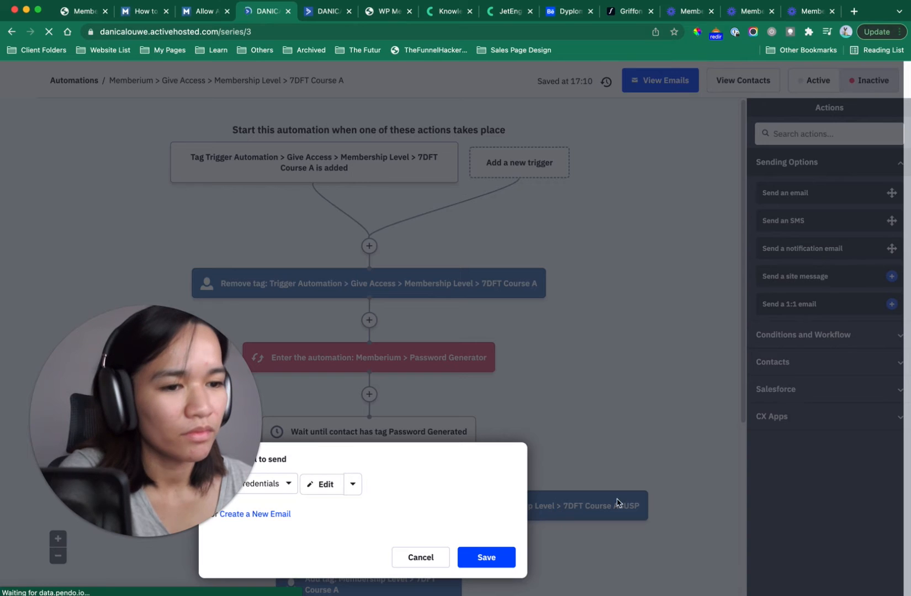
click(472, 556)
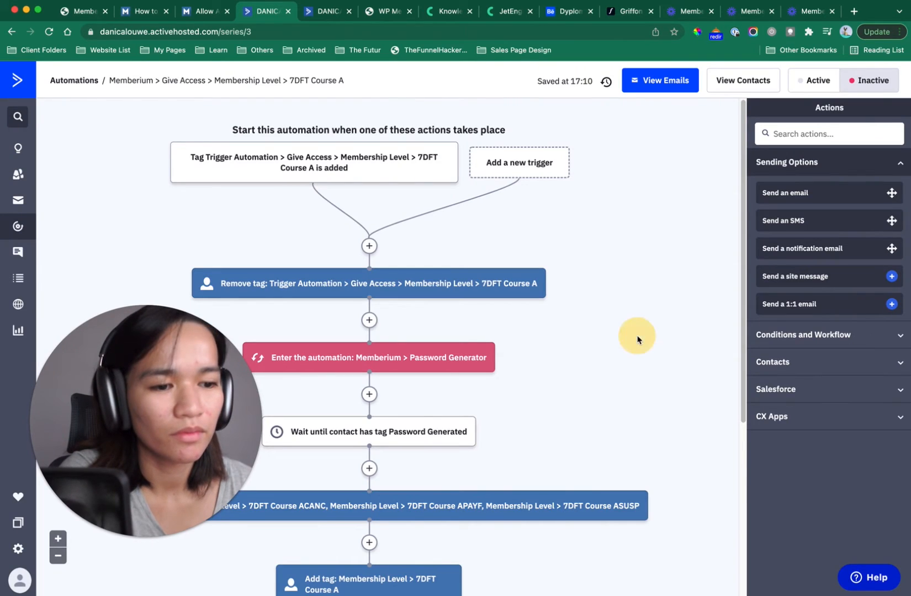
- Change the field in the automation's wait-until condition from Tag to the custom contact field Memberium Temp Password
scroll(638, 337, down, 5)
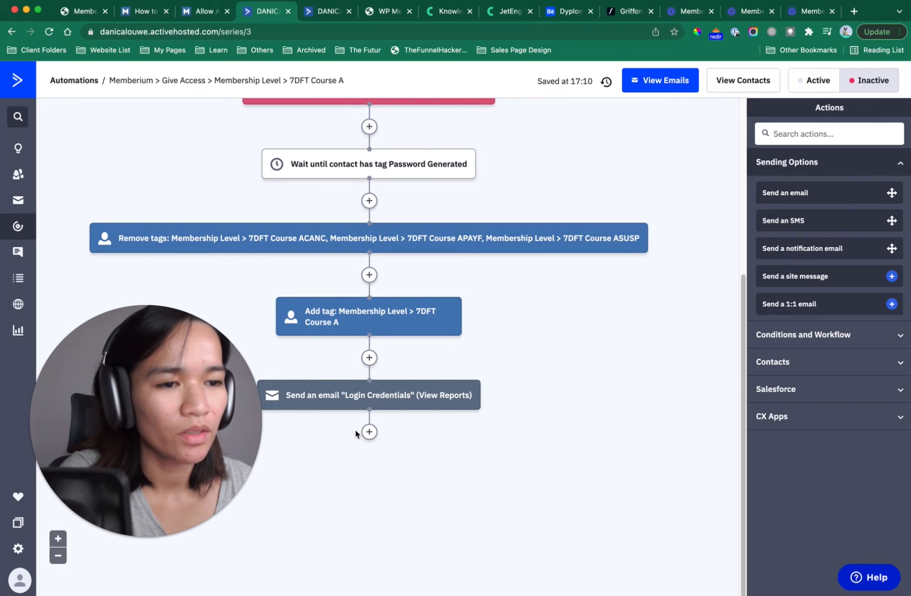
scroll(456, 321, up, 5)
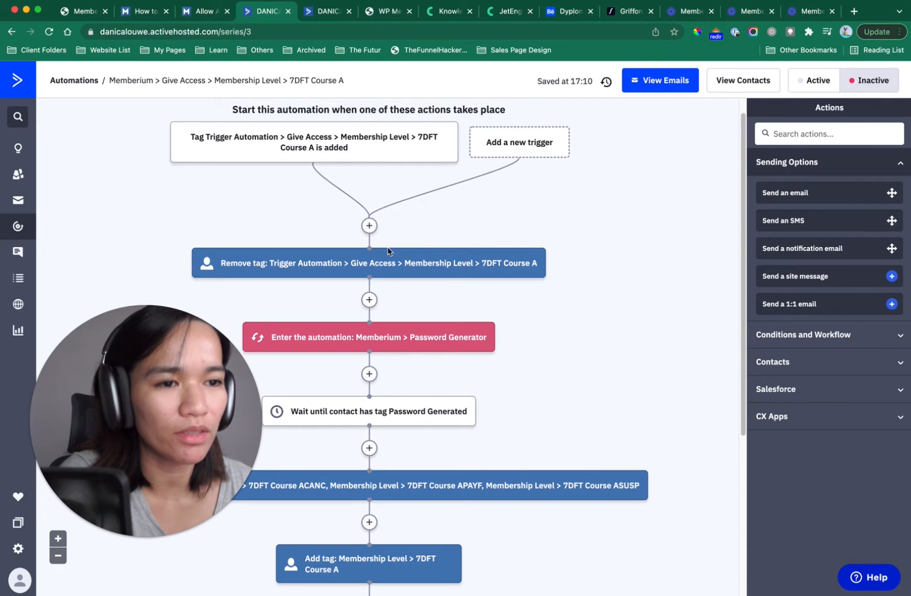
scroll(387, 265, down, 2)
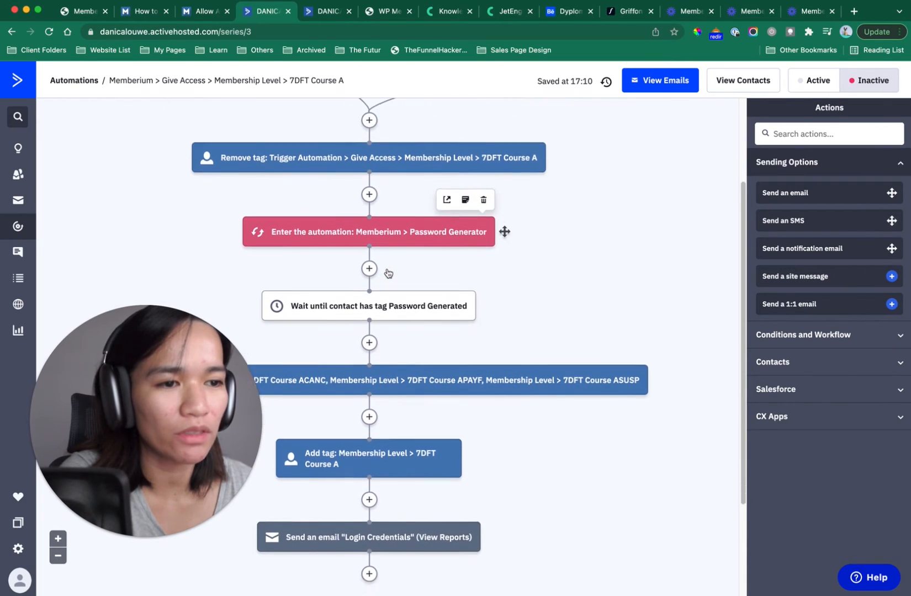
scroll(388, 273, down, 1)
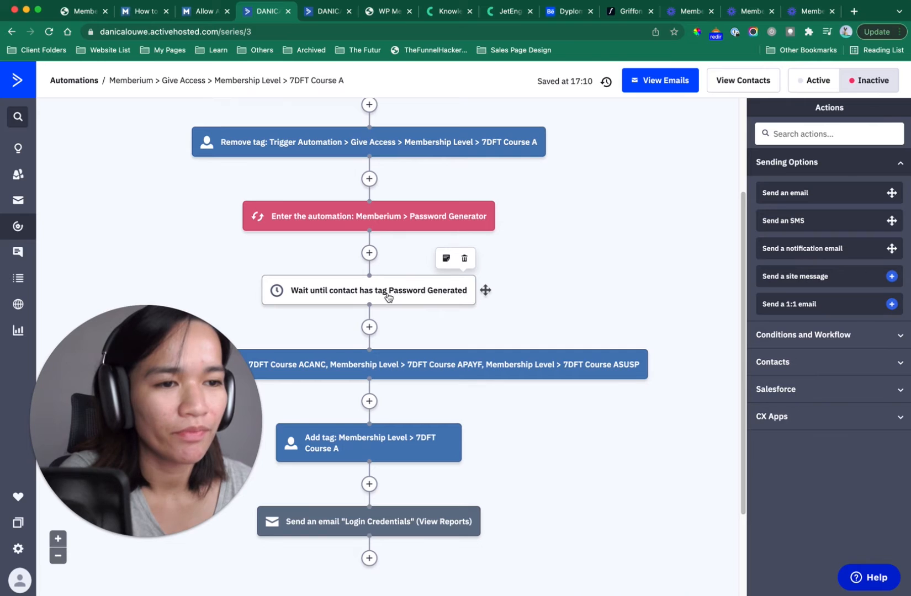
scroll(388, 297, down, 2)
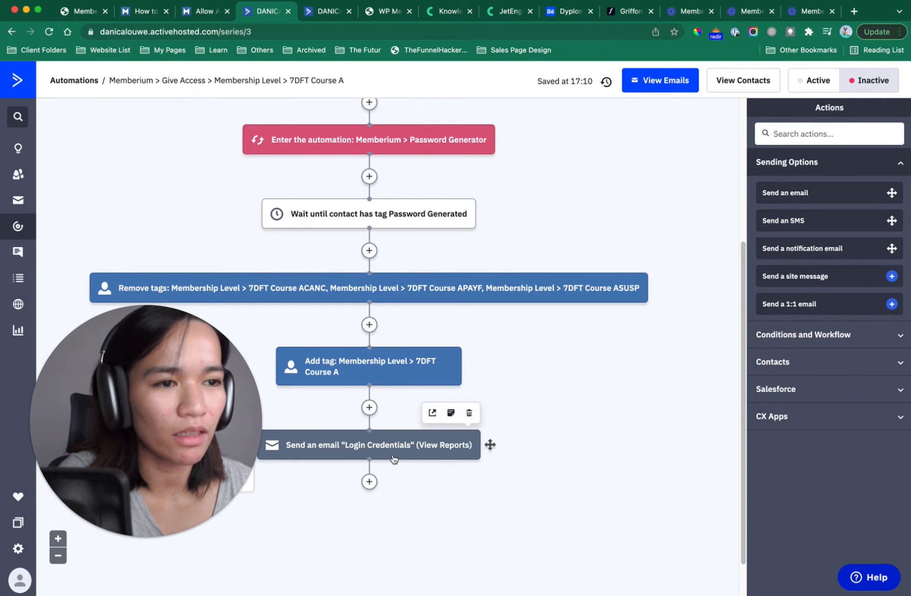
scroll(654, 190, up, 3)
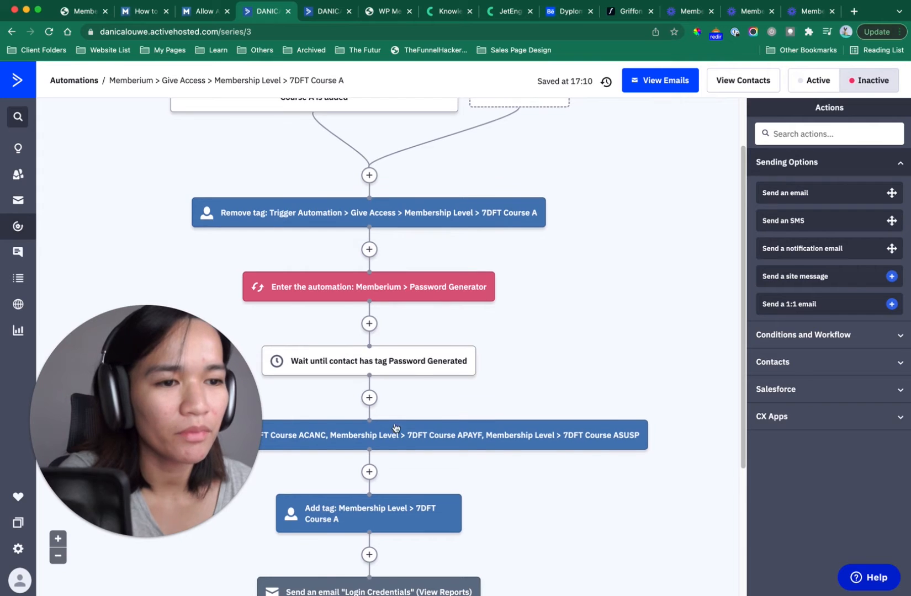
click(400, 362)
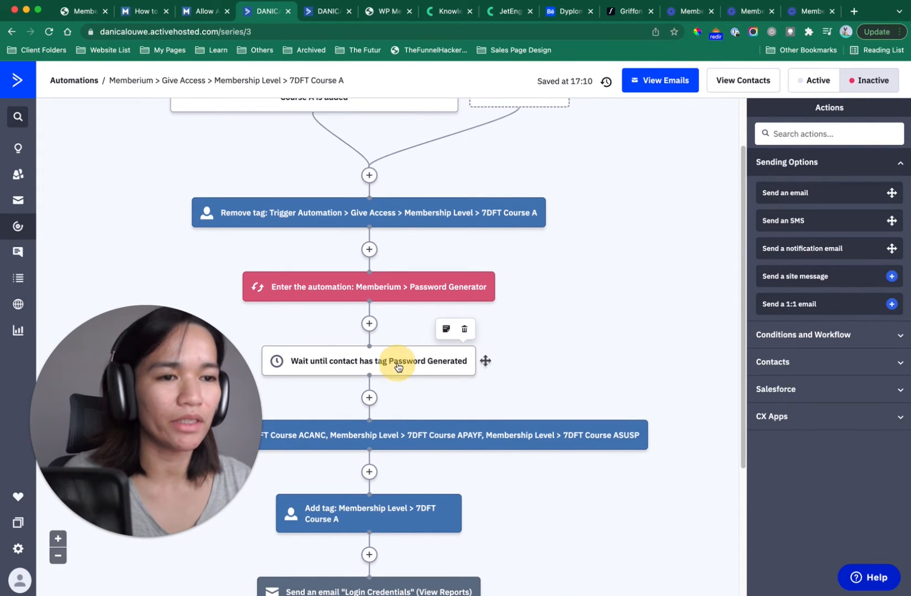
click(367, 334)
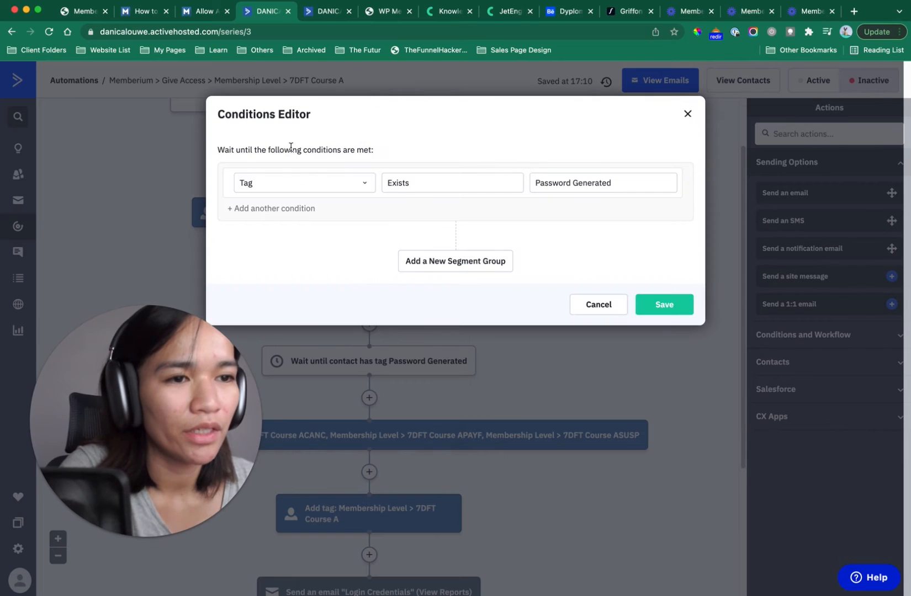
click(302, 178)
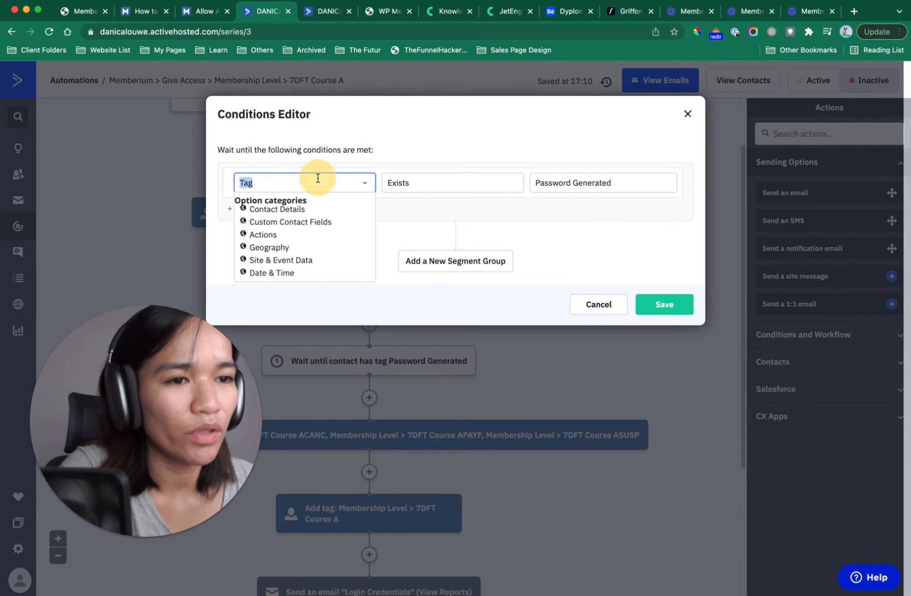
click(294, 222)
click(291, 247)
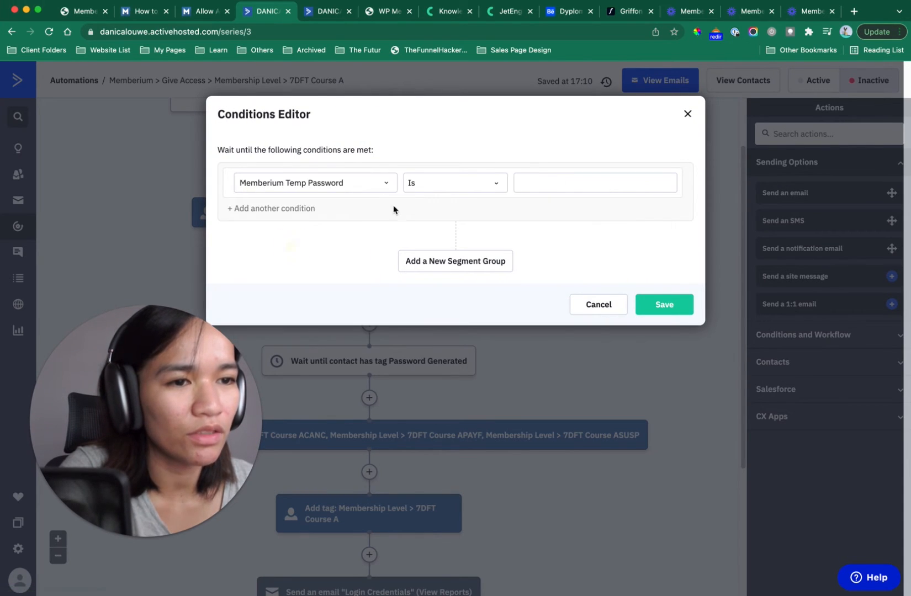
- Set the Memberium Temp Password condition to "Is not blank" and save the wait step with no time limit
click(437, 188)
scroll(428, 232, down, 2)
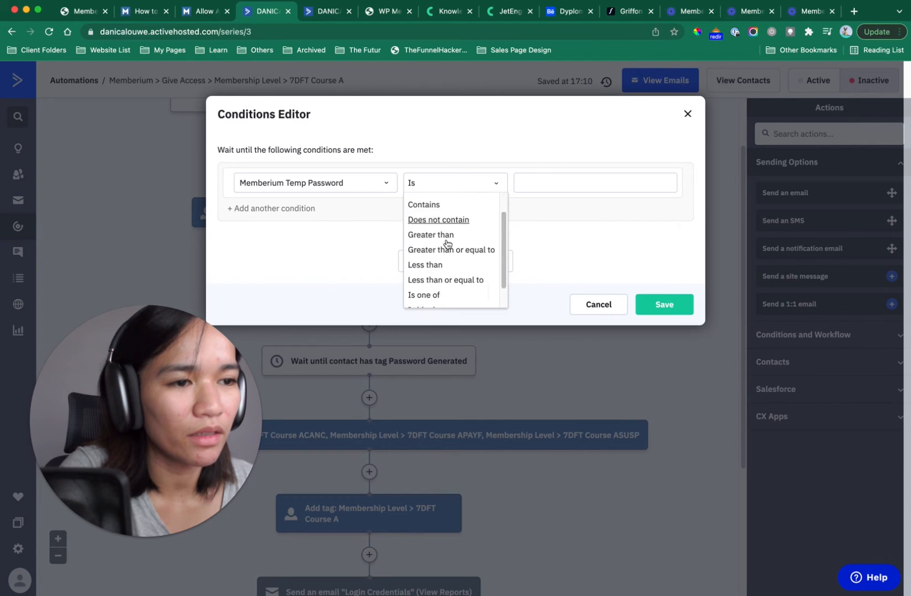
click(444, 301)
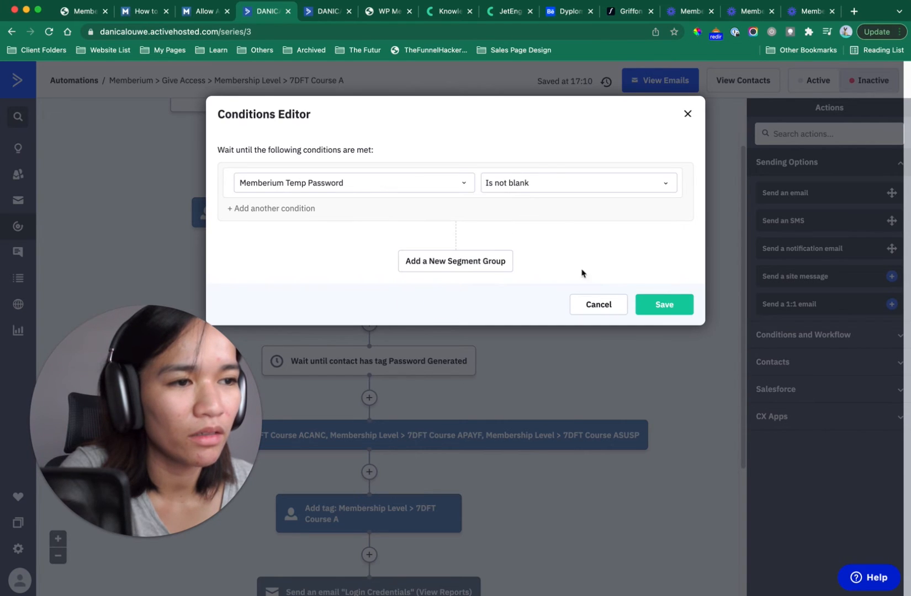
click(646, 307)
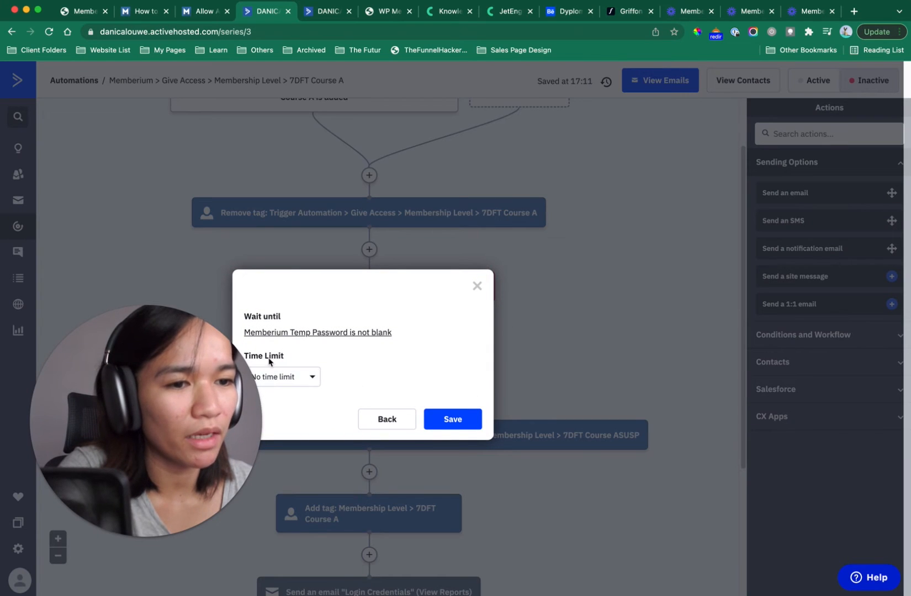
click(454, 419)
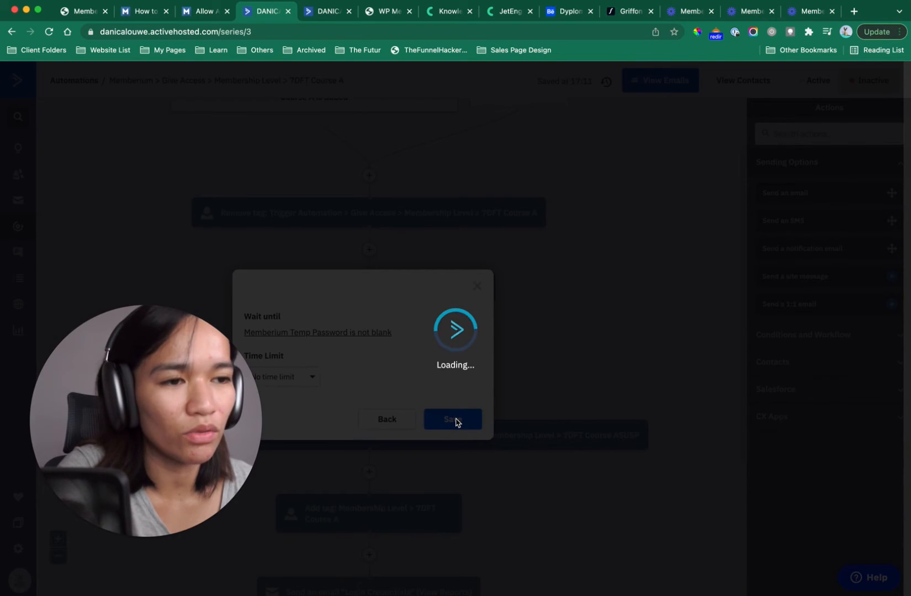
scroll(582, 310, up, 3)
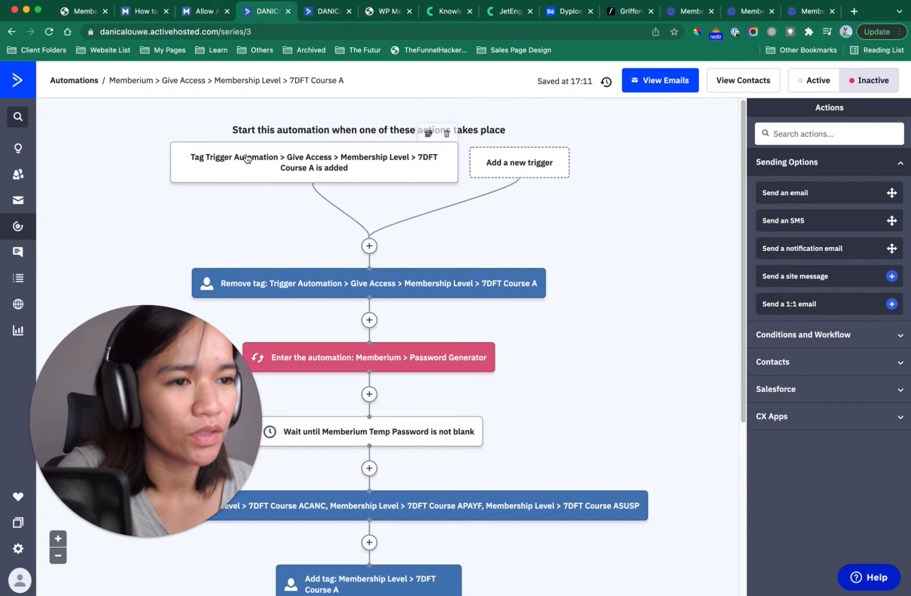
- Give the Memberium Temp Password wait step an "Up to" time limit measured in minutes
scroll(410, 373, down, 3)
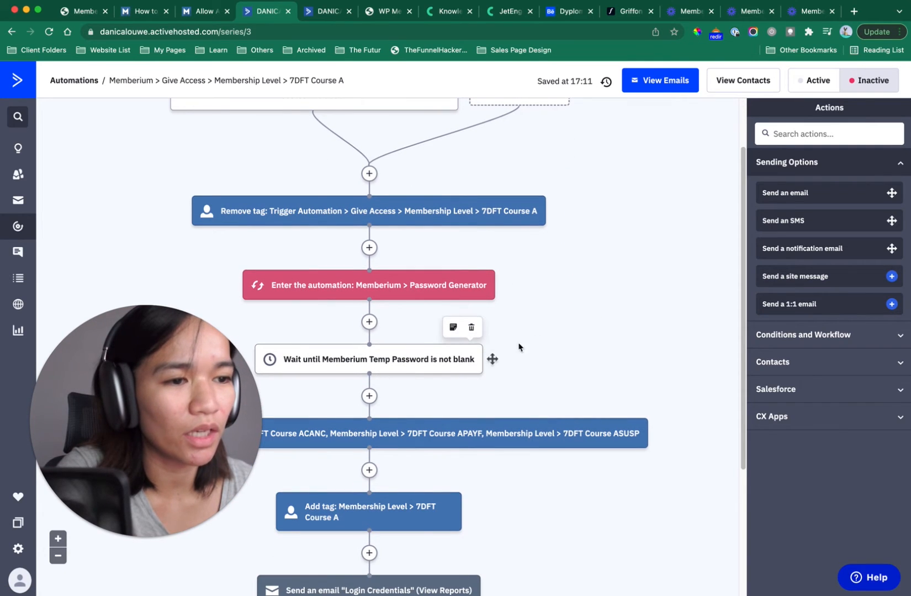
scroll(593, 314, up, 2)
scroll(552, 328, down, 4)
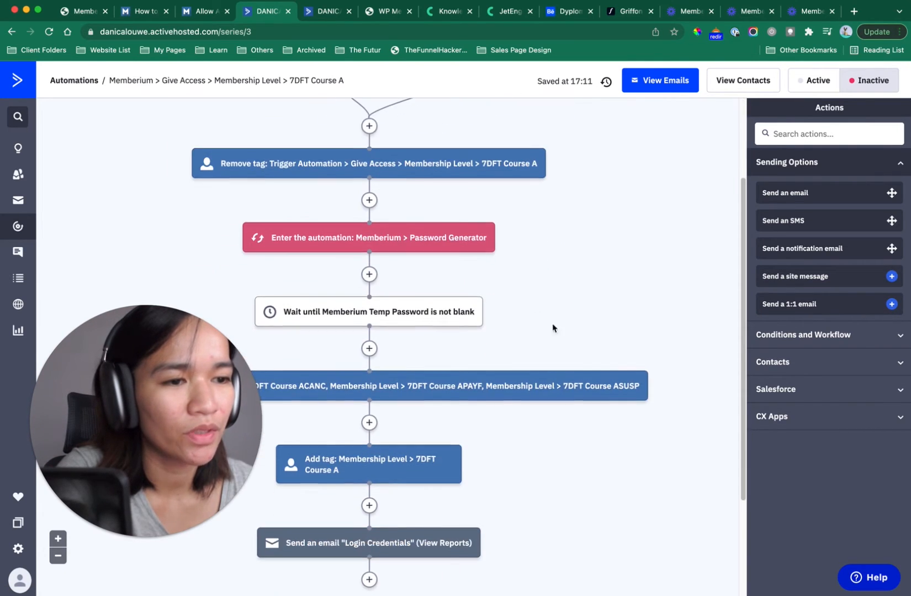
scroll(381, 319, down, 3)
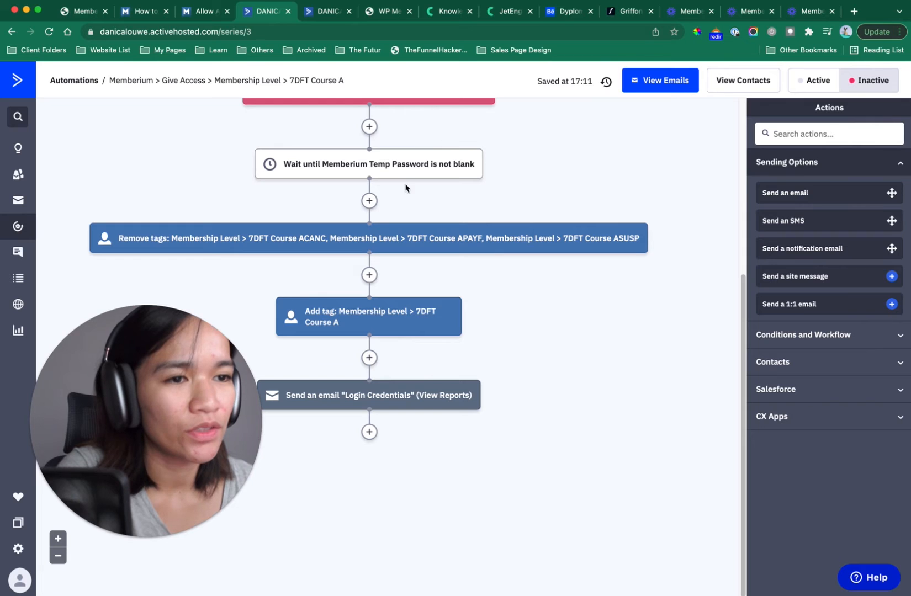
scroll(405, 188, up, 3)
scroll(396, 312, down, 3)
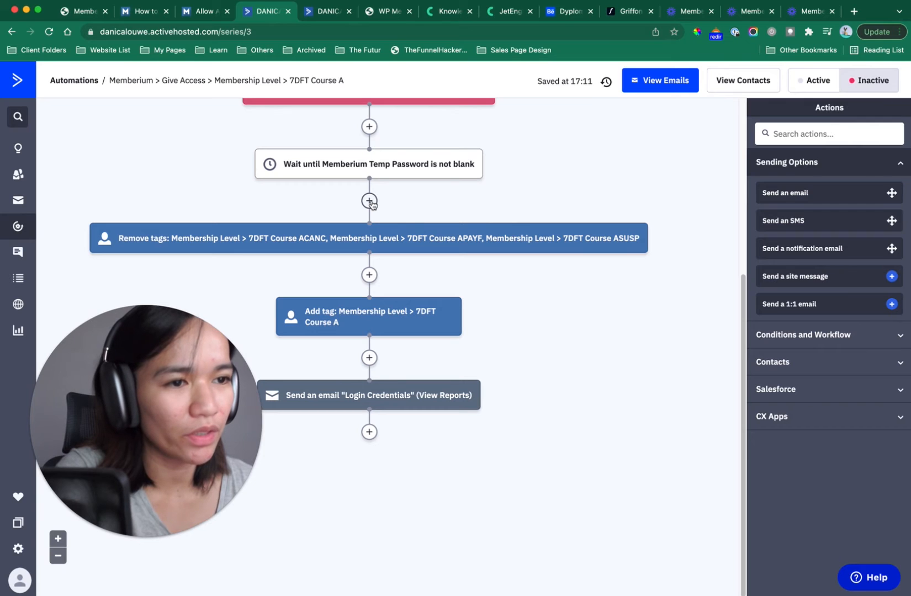
click(367, 165)
click(298, 180)
click(286, 222)
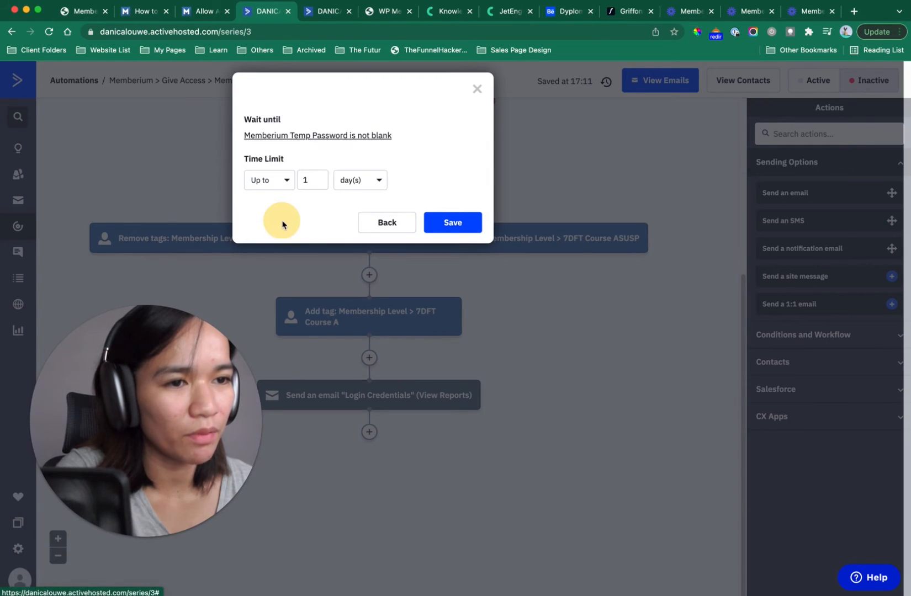
click(381, 185)
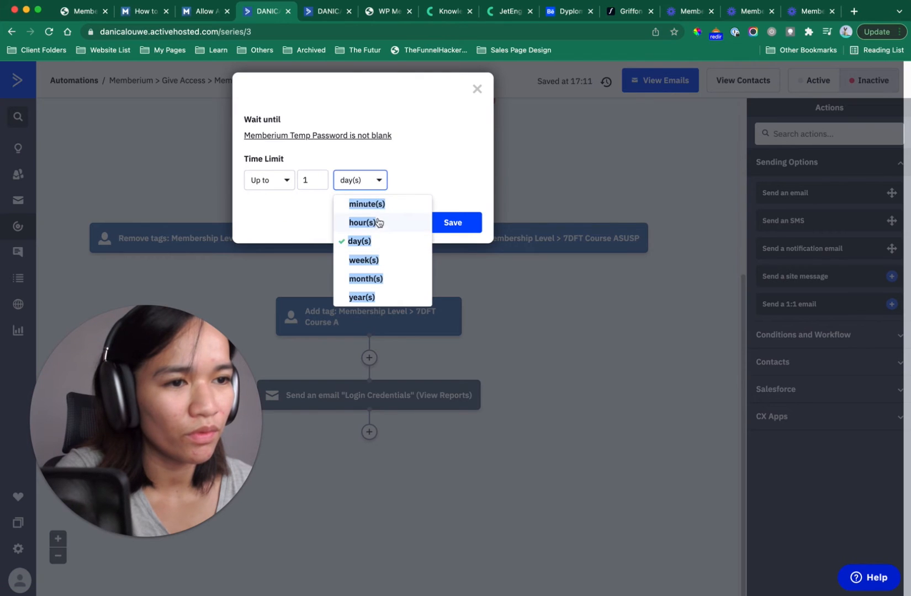
click(366, 204)
- Try to save the wait step's time limit as 3 minutes
double_click(325, 181)
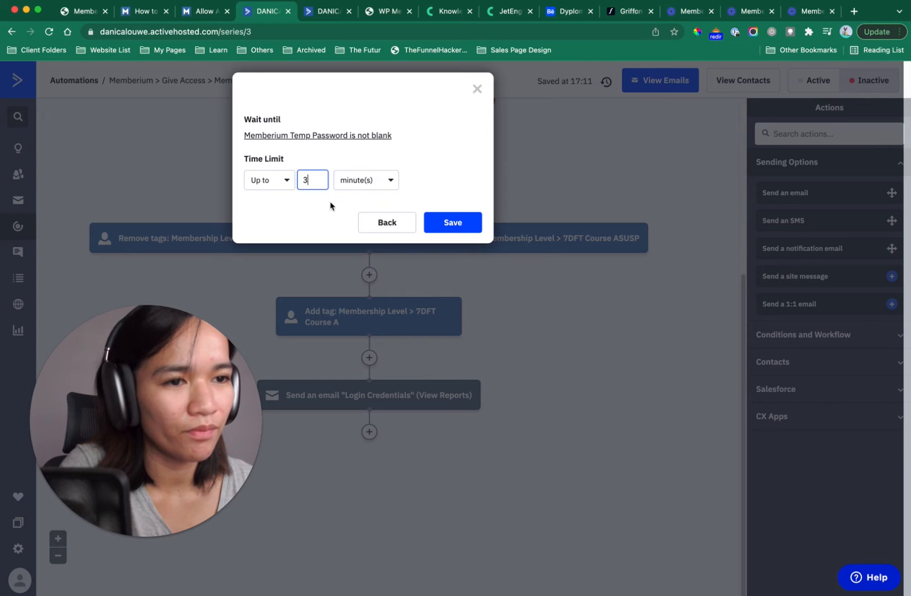
click(470, 222)
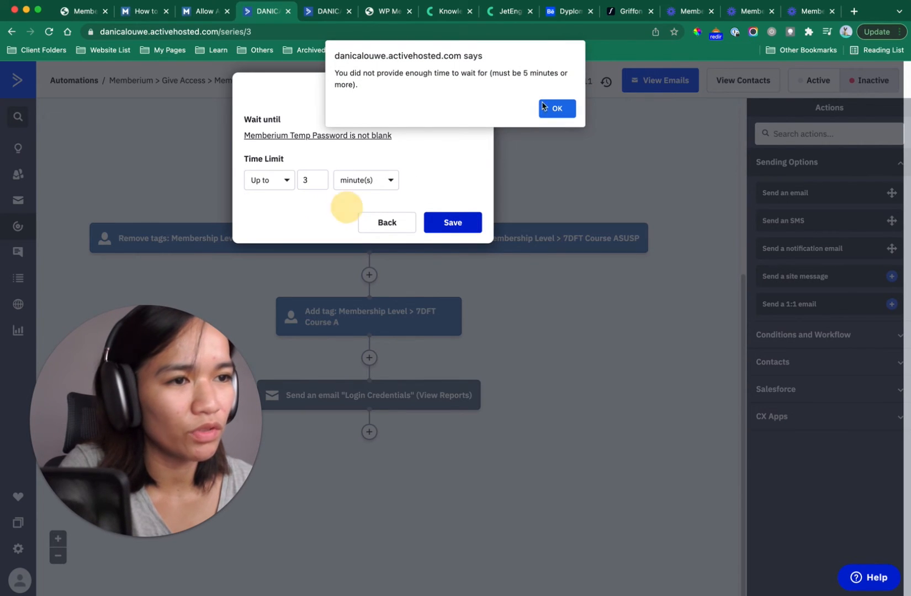
click(565, 111)
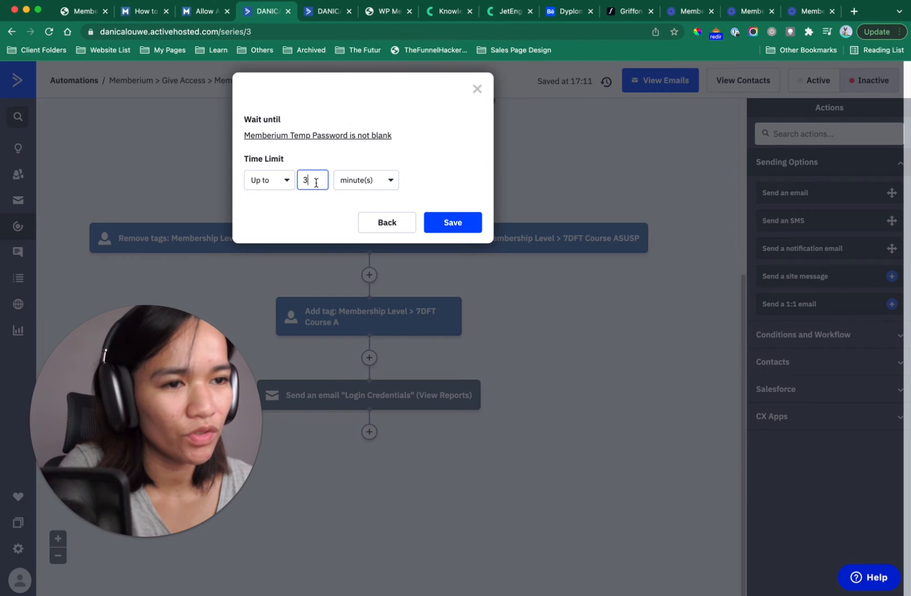
- Set the wait step's time limit to 5 minutes and save it
drag(316, 183, 295, 179)
text(5)
click(462, 224)
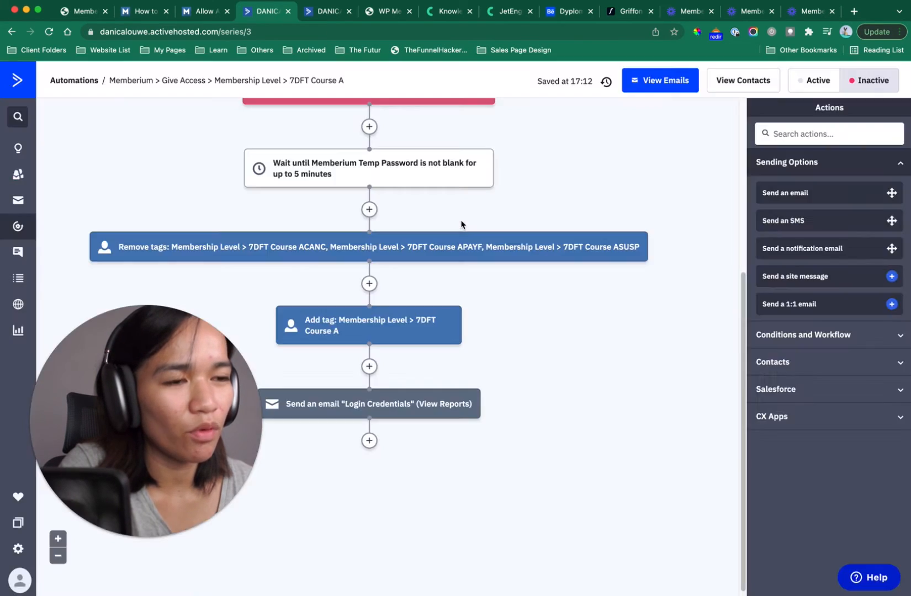
- Add an If/Else action directly after the wait step with the condition Memberium Temp Password Is blank
click(368, 216)
click(320, 181)
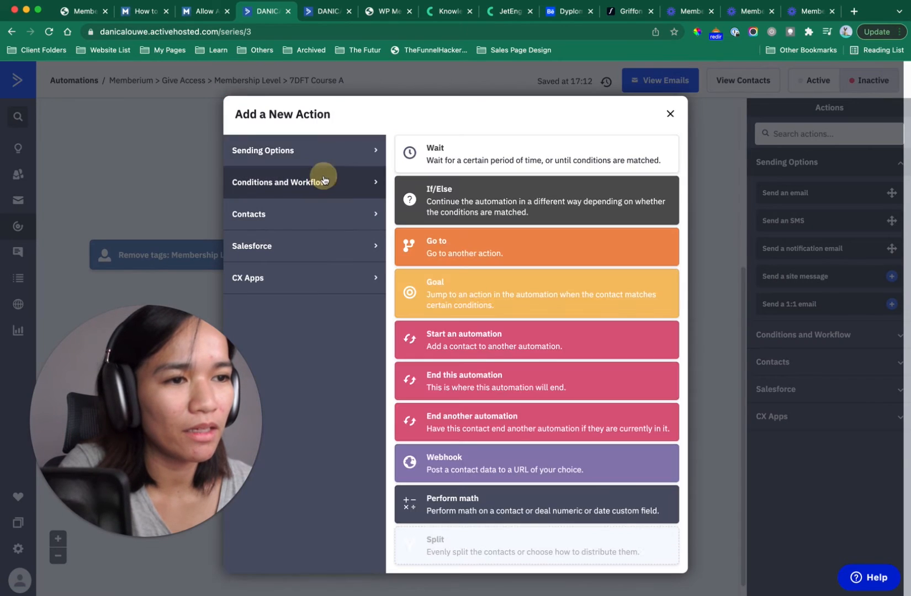
click(525, 191)
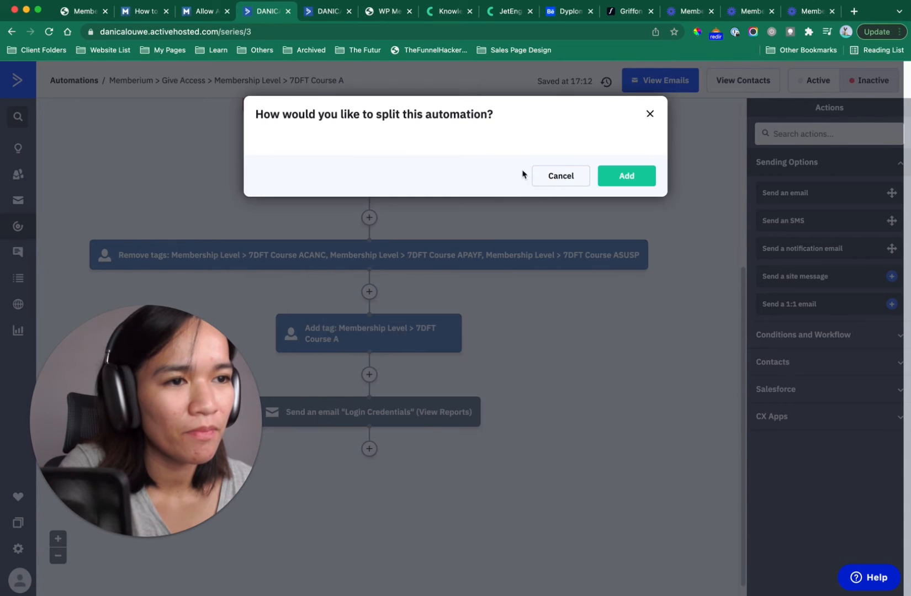
click(353, 175)
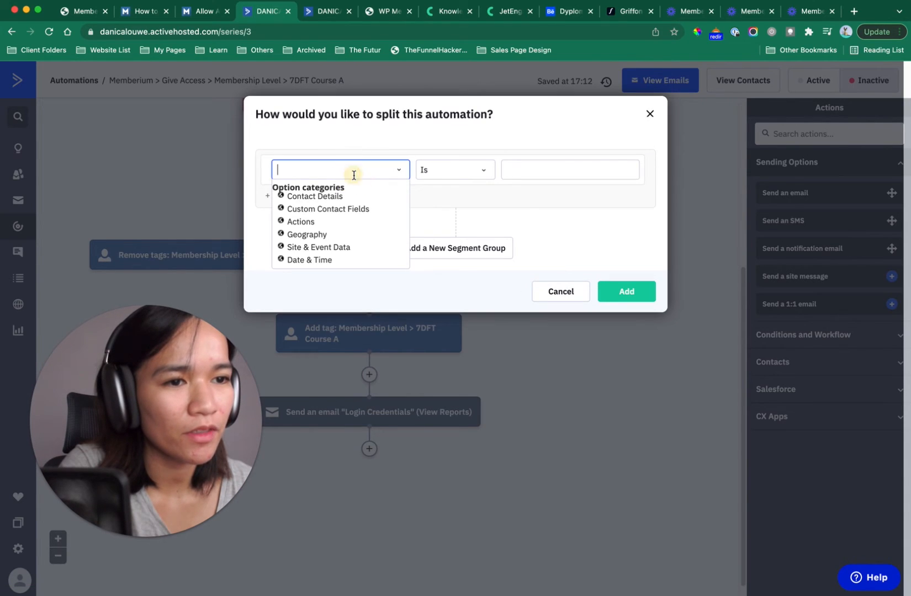
click(324, 212)
click(323, 229)
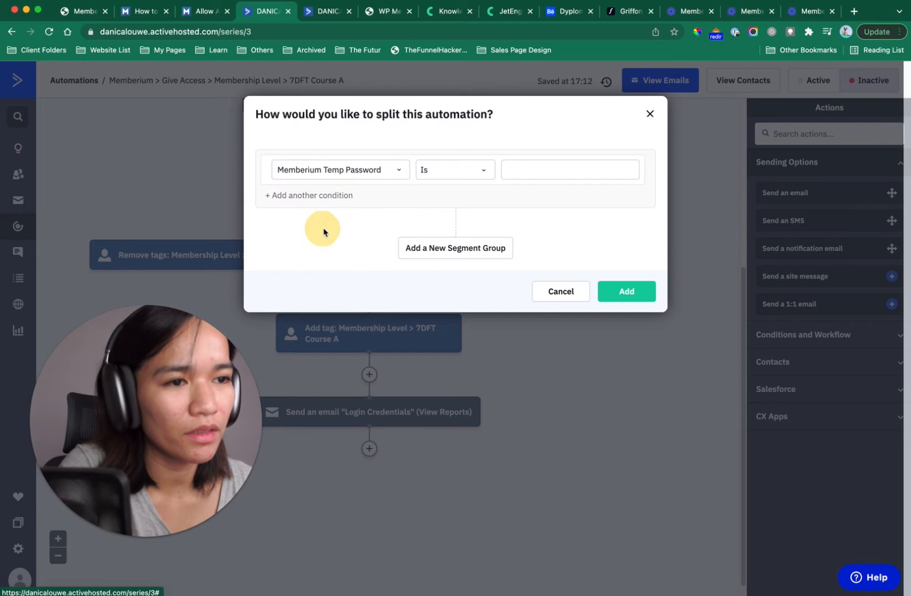
click(473, 171)
scroll(458, 223, down, 3)
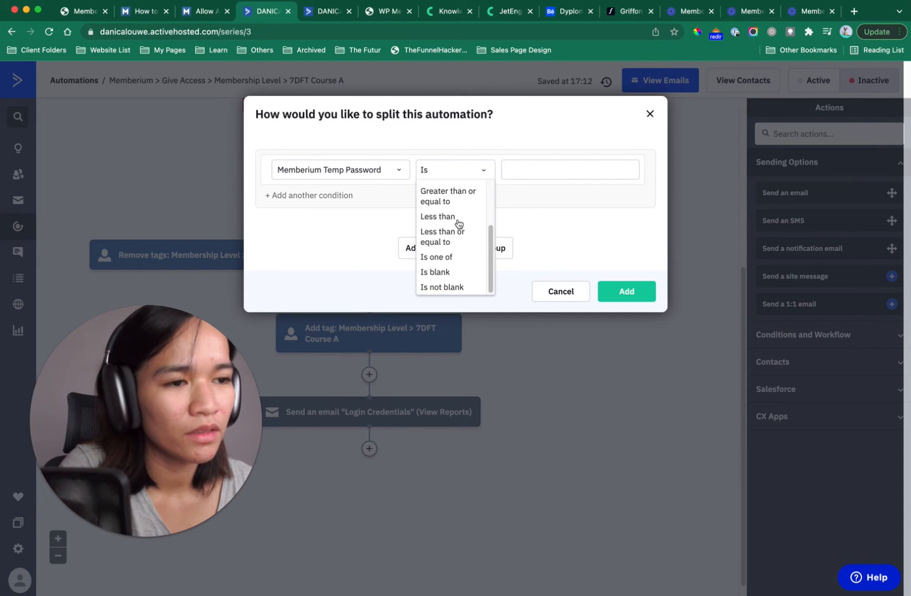
scroll(456, 249, up, 2)
scroll(452, 277, down, 2)
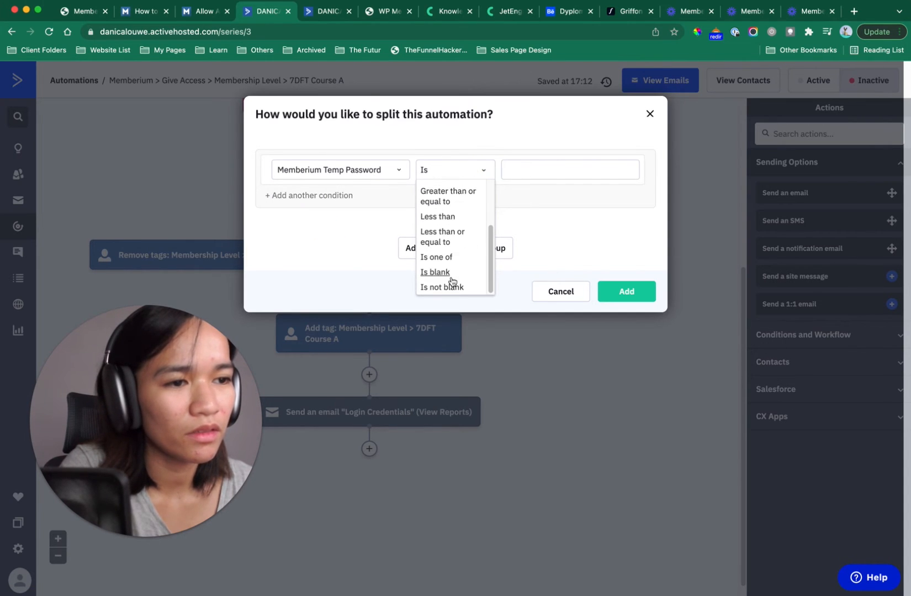
click(451, 272)
click(624, 292)
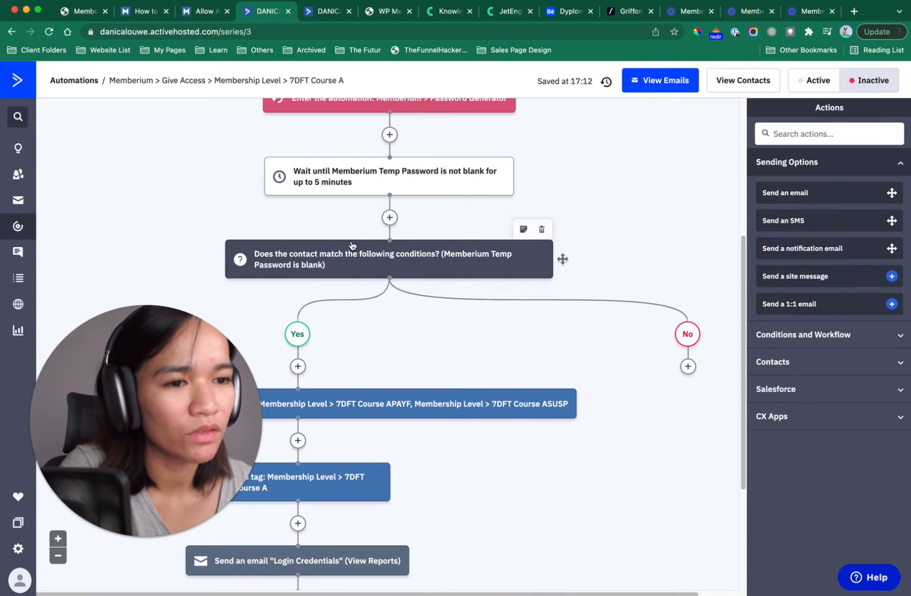
- Change the If/Else condition on Memberium Temp Password to Is not blank and save it
scroll(267, 205, down, 3)
mouse_move(270, 193)
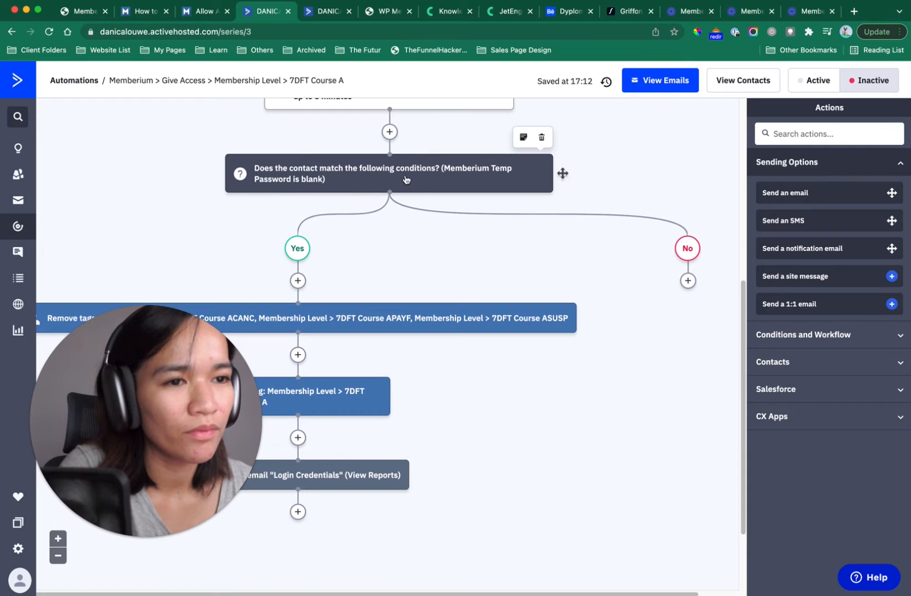
click(369, 175)
click(561, 176)
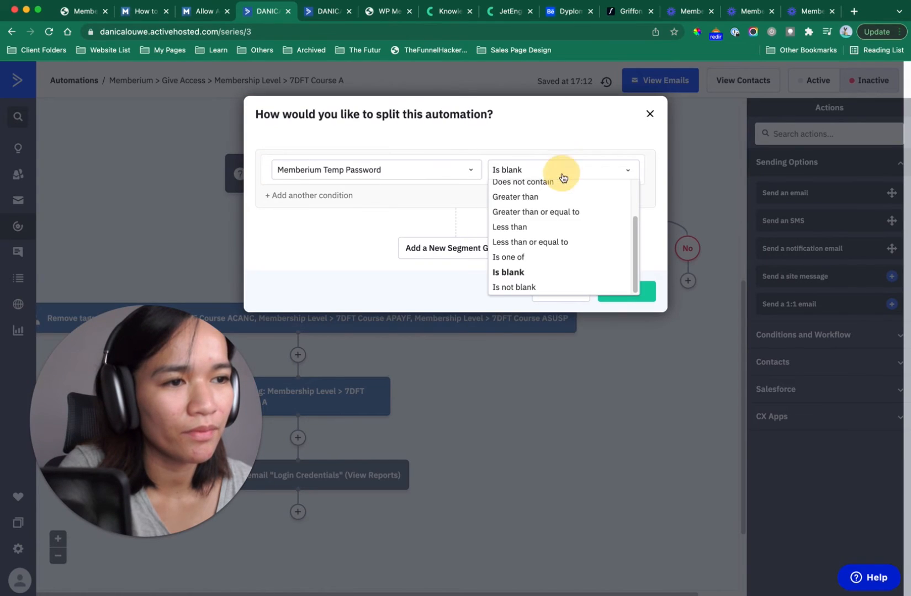
click(554, 289)
click(627, 292)
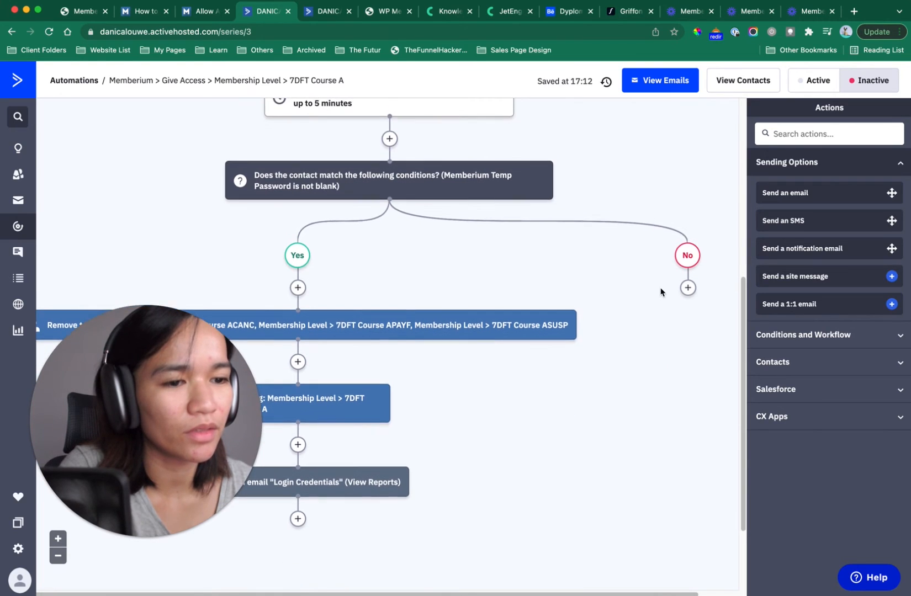
- Review the automation flow from the tag trigger through the password wait to the Yes and No branches
scroll(563, 302, down, 3)
scroll(563, 303, up, 2)
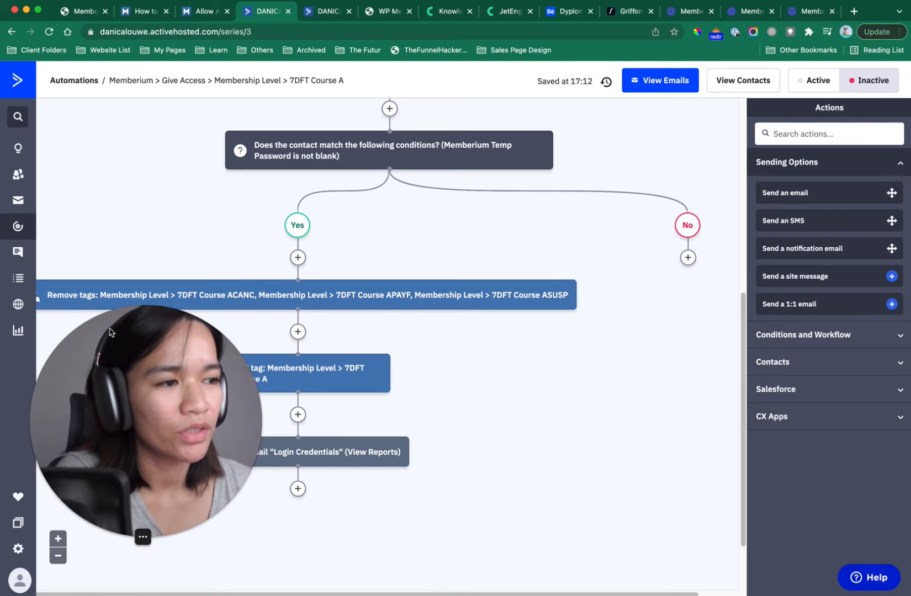
scroll(331, 298, up, 5)
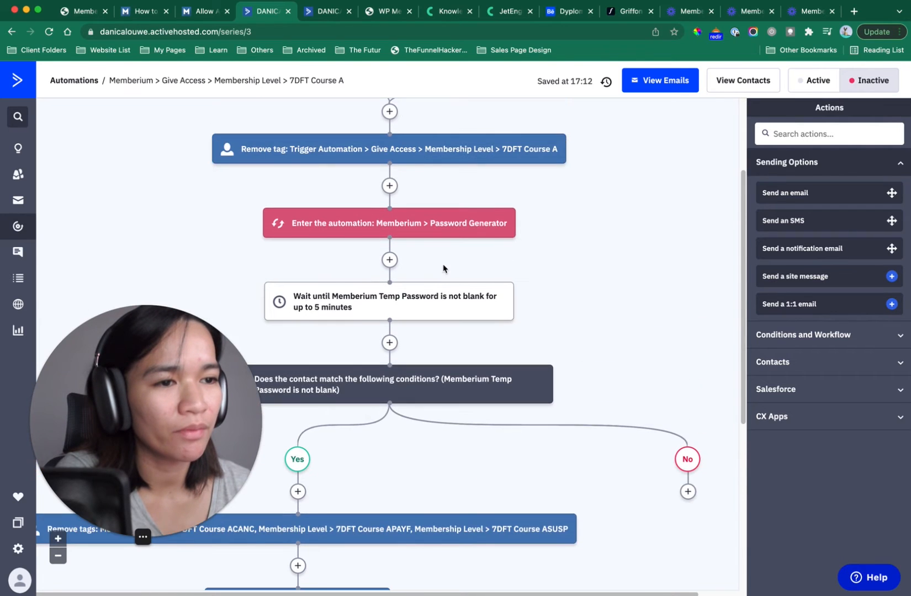
scroll(444, 269, down, 3)
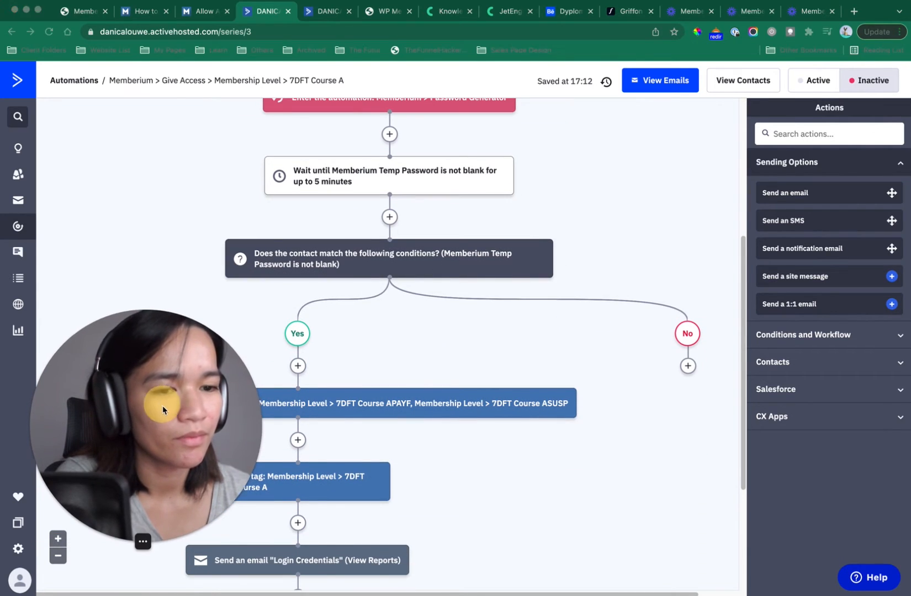
drag(163, 406, 163, 428)
scroll(238, 210, up, 3)
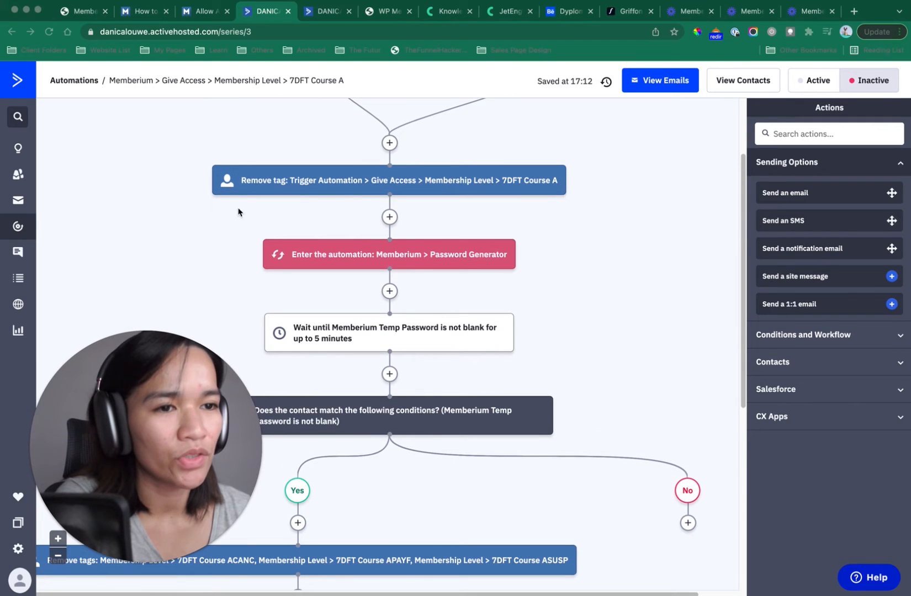
scroll(470, 274, up, 2)
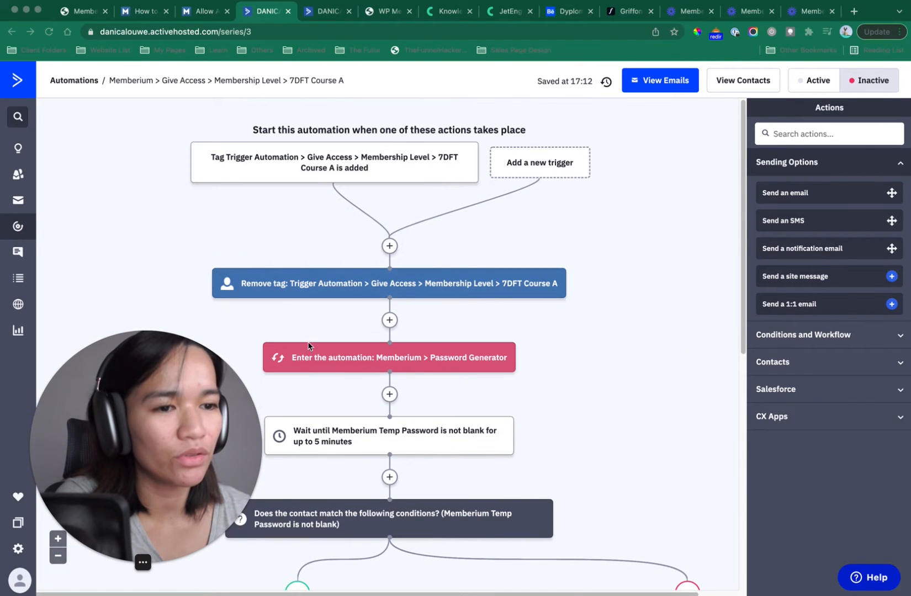
scroll(430, 308, down, 3)
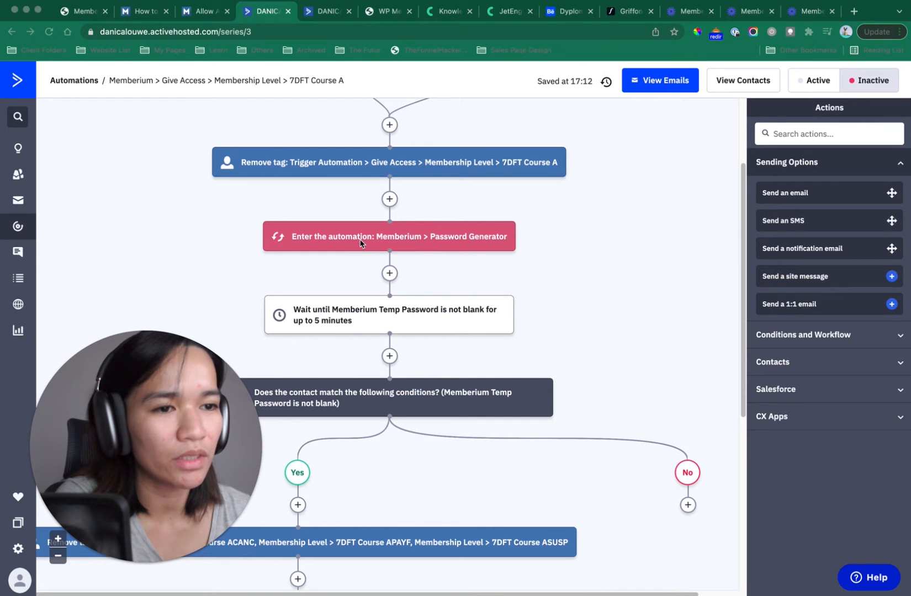
scroll(411, 282, down, 1)
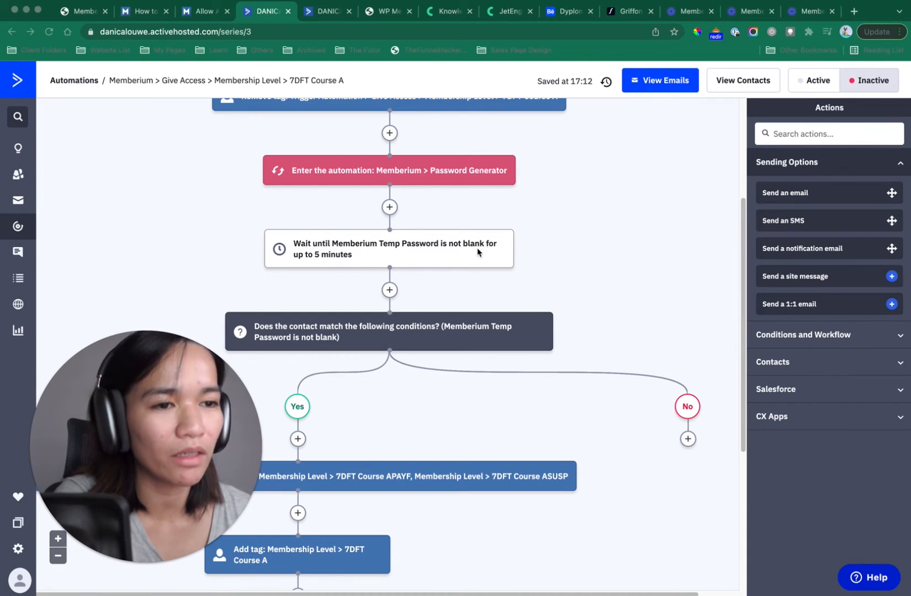
scroll(488, 244, down, 1)
scroll(489, 244, down, 3)
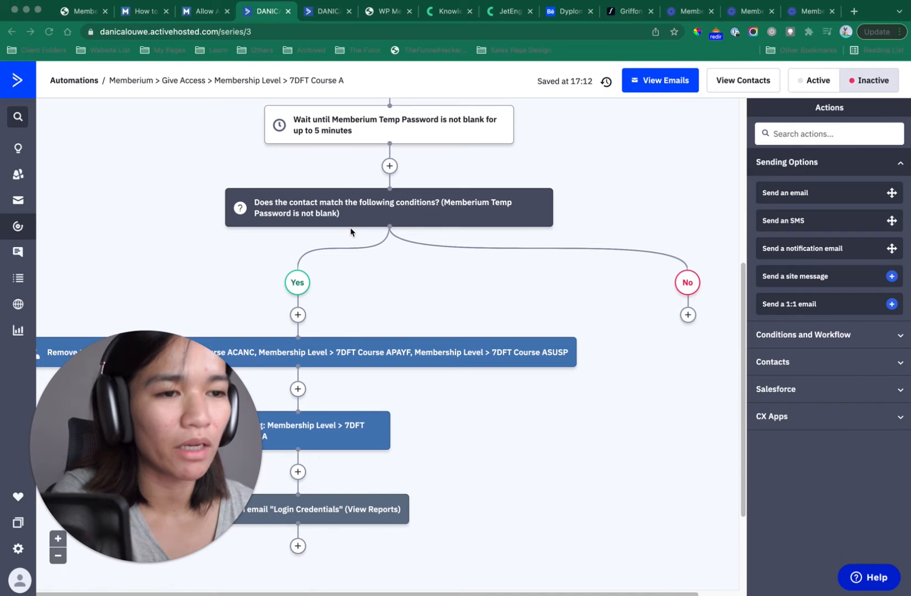
scroll(351, 227, down, 2)
scroll(351, 232, down, 4)
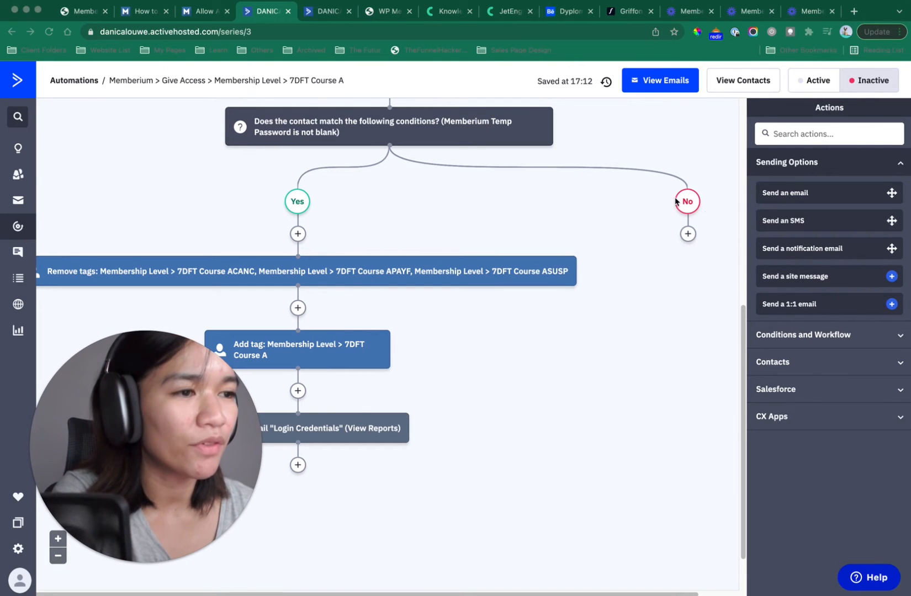
click(688, 234)
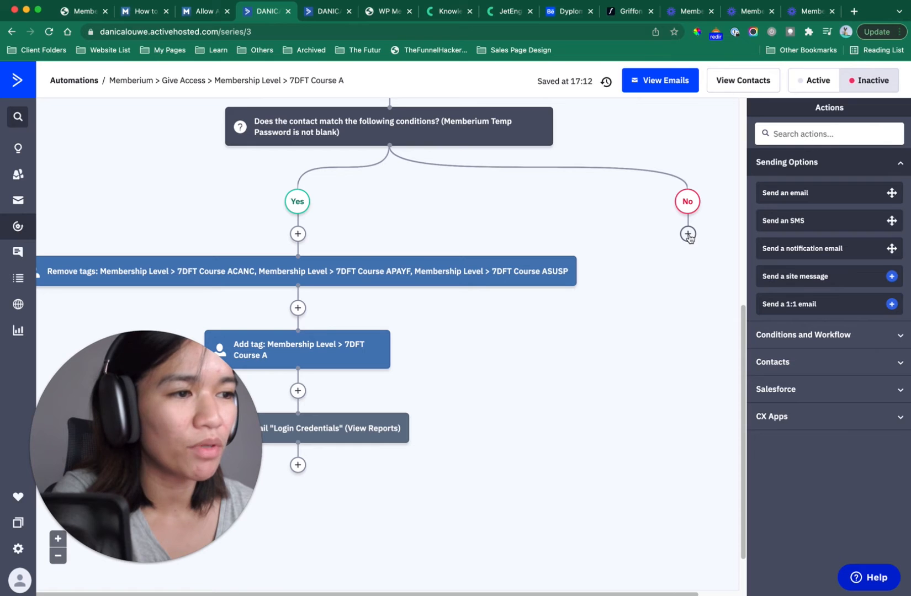
click(688, 234)
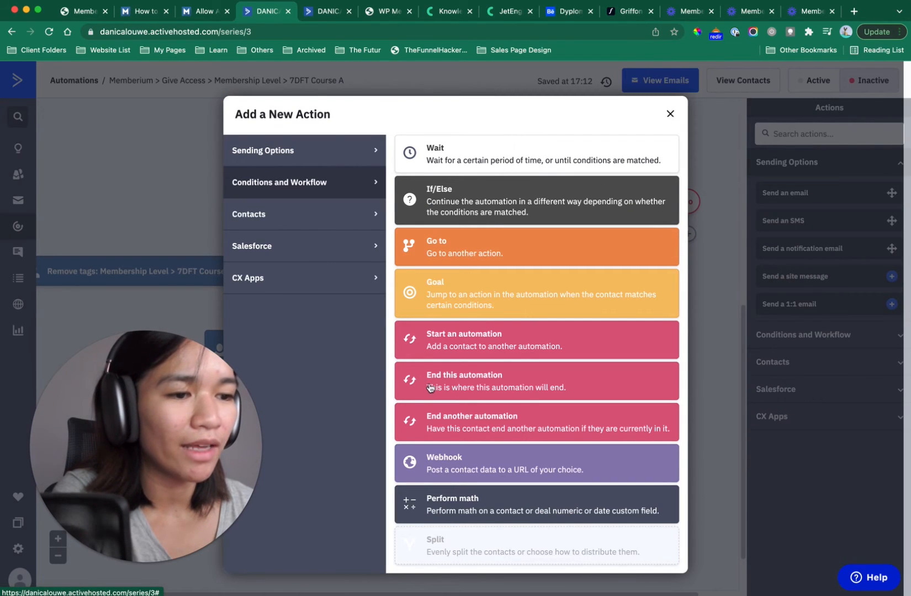
click(670, 114)
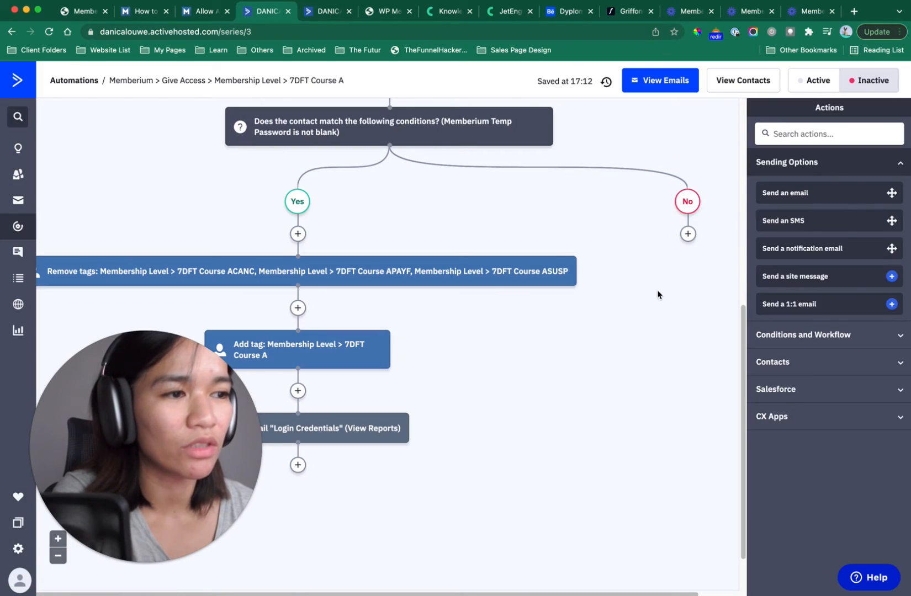
- Add an End this automation action after the "Login Credentials" email in the Yes branch
scroll(418, 218, up, 5)
scroll(421, 220, down, 7)
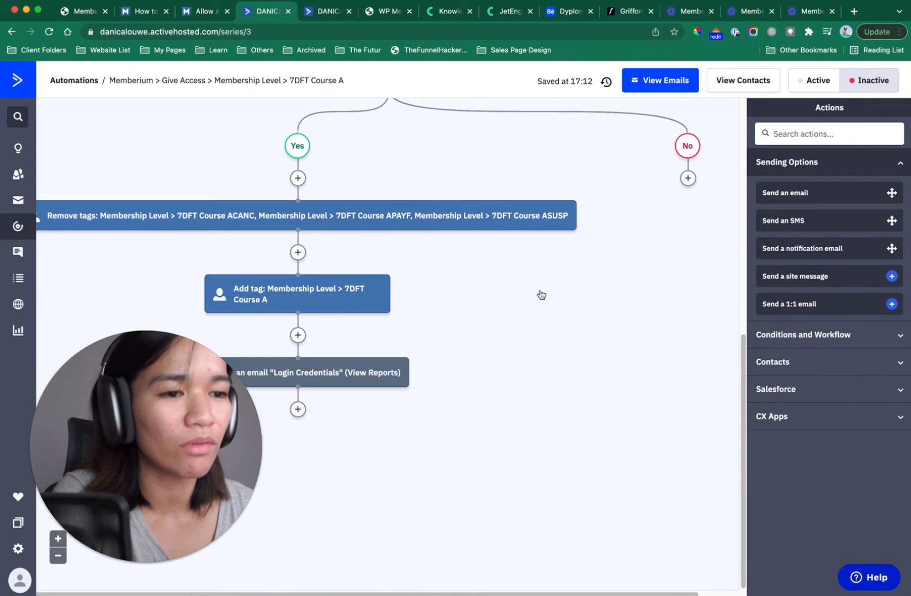
click(298, 410)
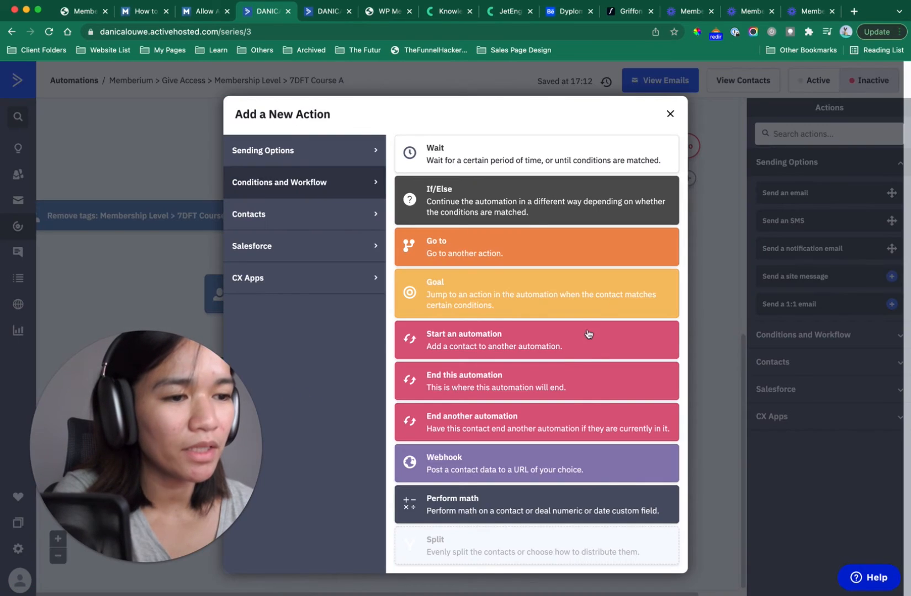
click(497, 381)
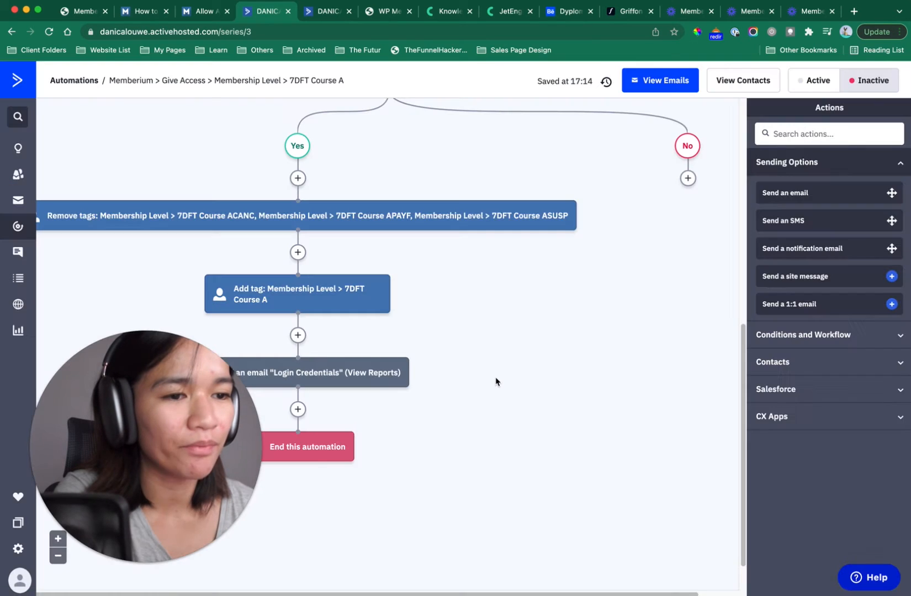
- Check the finished automation from the Yes branch's ending back up to the password wait and the tag trigger
scroll(497, 381, down, 1)
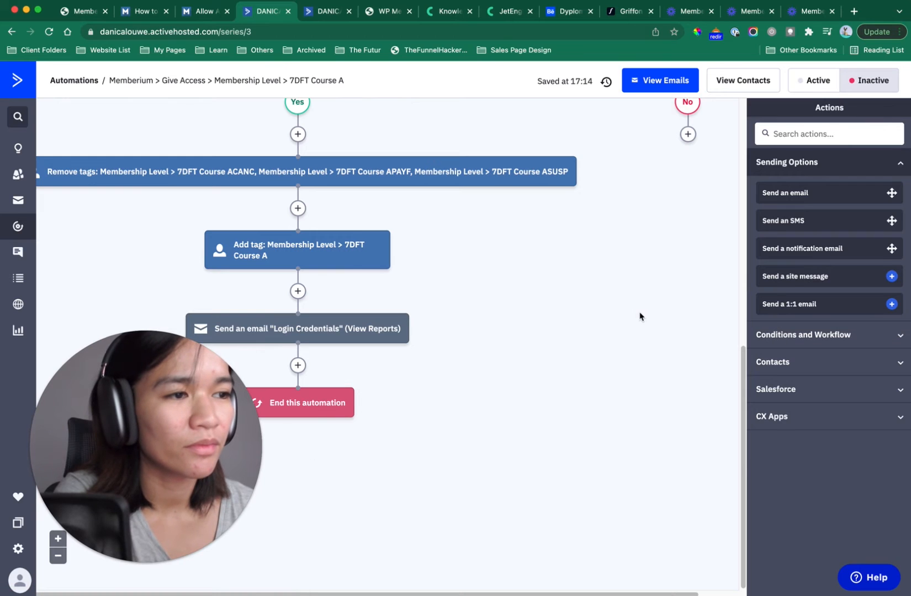
scroll(630, 315, up, 5)
scroll(619, 324, down, 1)
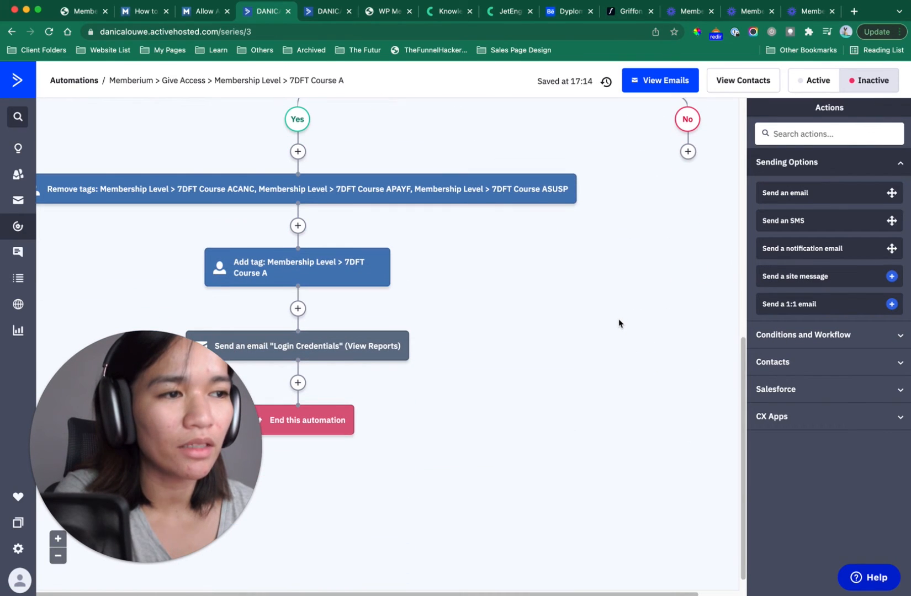
scroll(361, 418, up, 2)
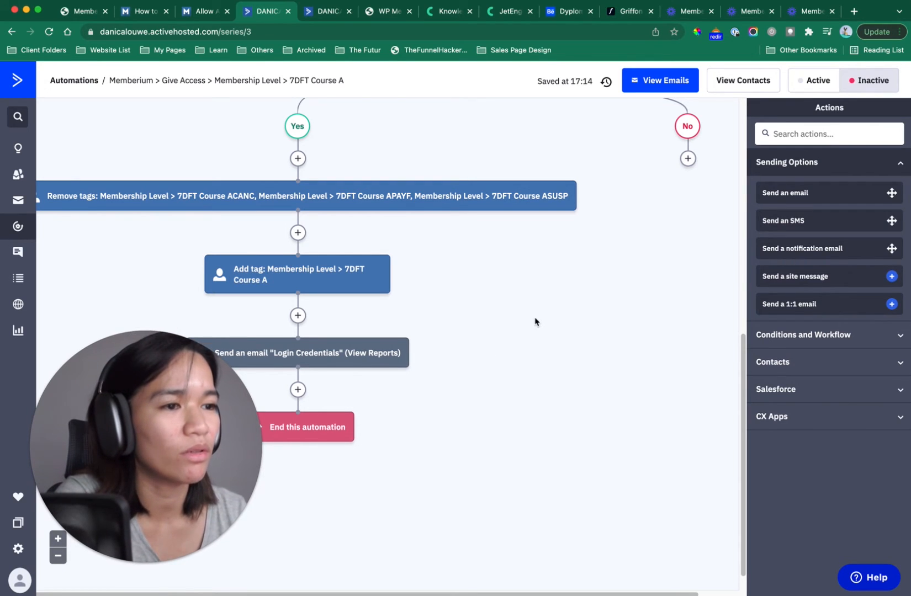
scroll(535, 322, up, 4)
scroll(534, 322, down, 4)
scroll(536, 320, up, 4)
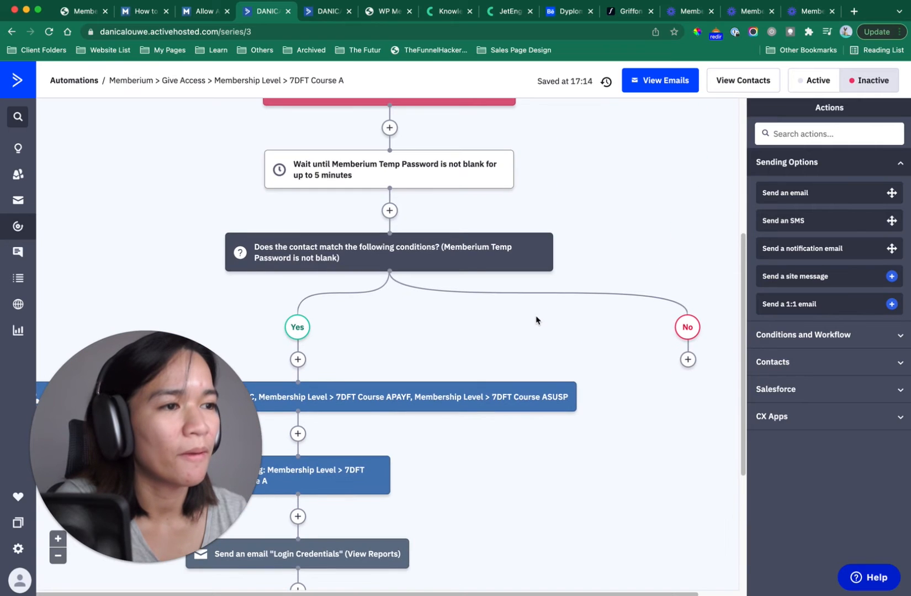
scroll(609, 246, up, 4)
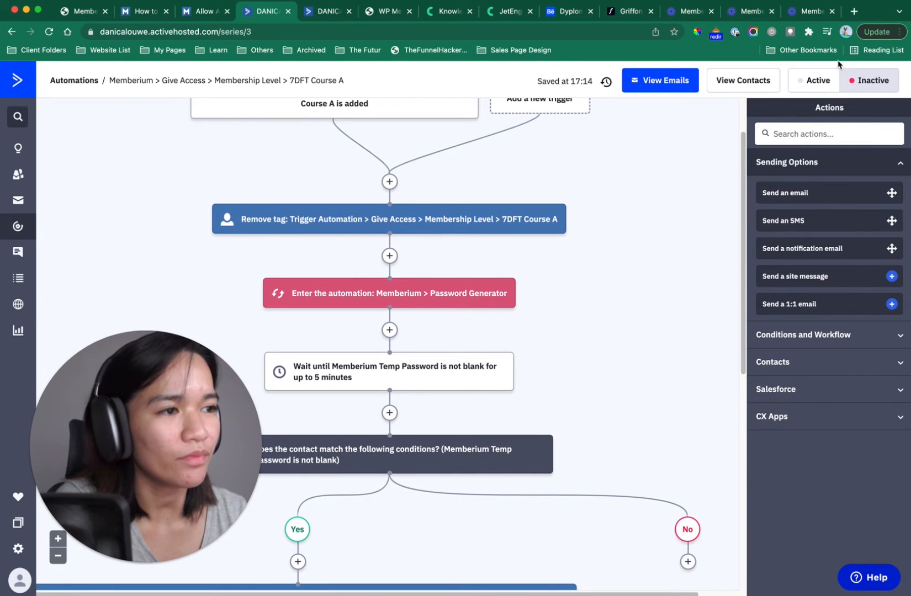
- Set the 7DFT Course A give-access automation to Active and return to the list of automations
click(818, 80)
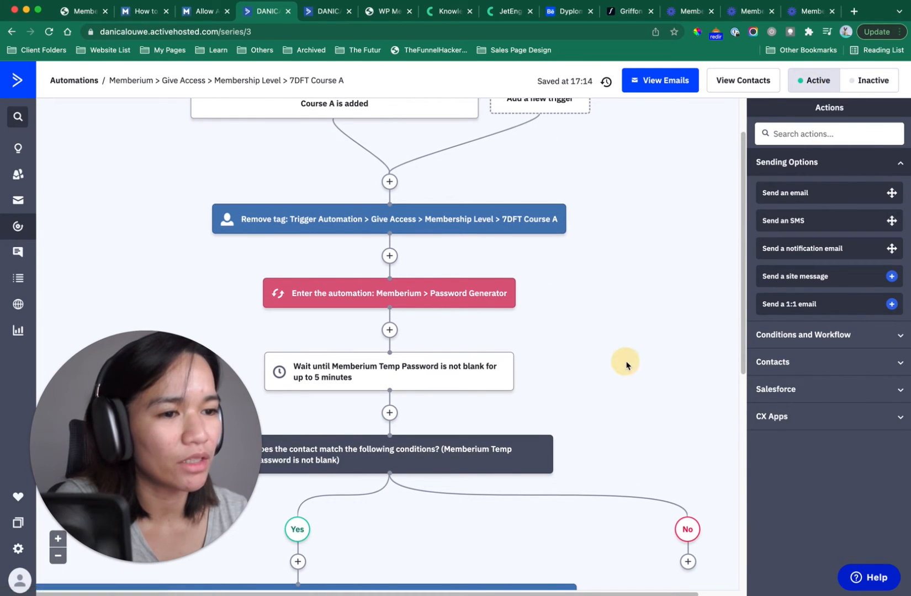
scroll(632, 362, up, 2)
scroll(633, 360, down, 7)
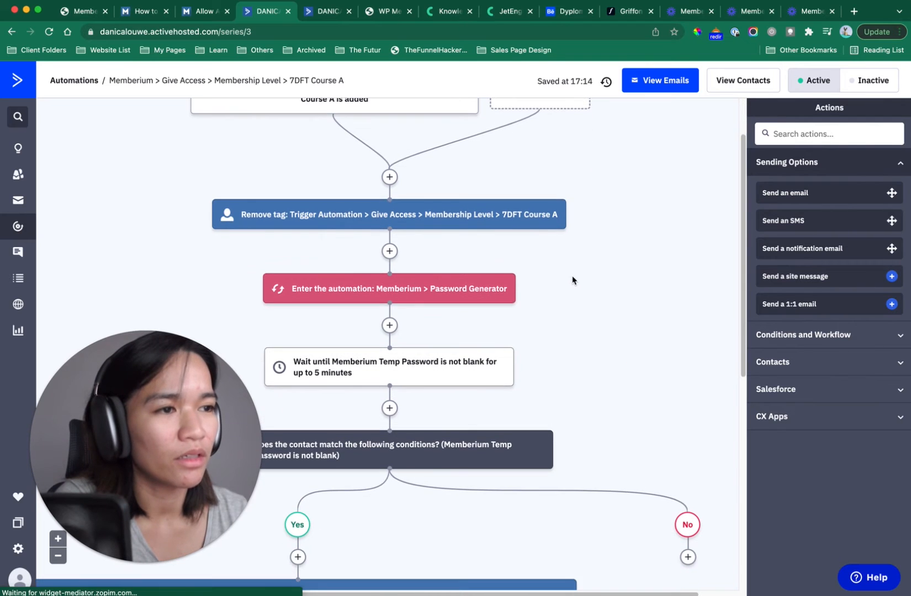
scroll(586, 390, up, 6)
scroll(95, 112, down, 2)
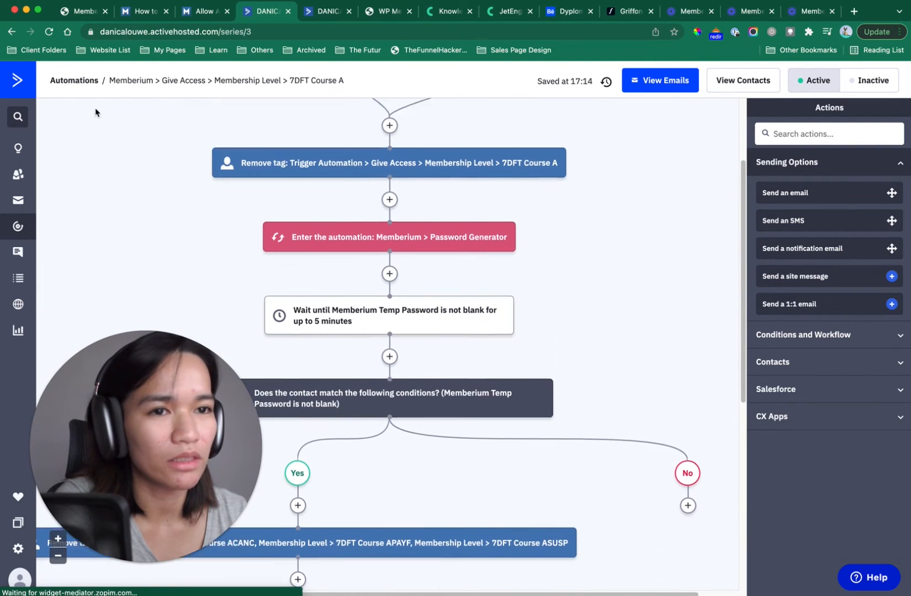
click(71, 82)
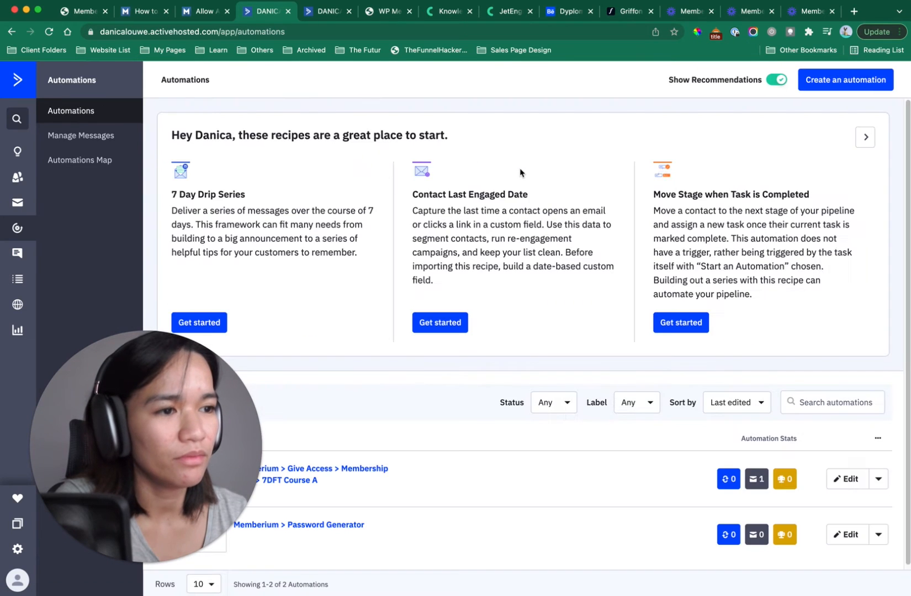
drag(203, 376, 496, 175)
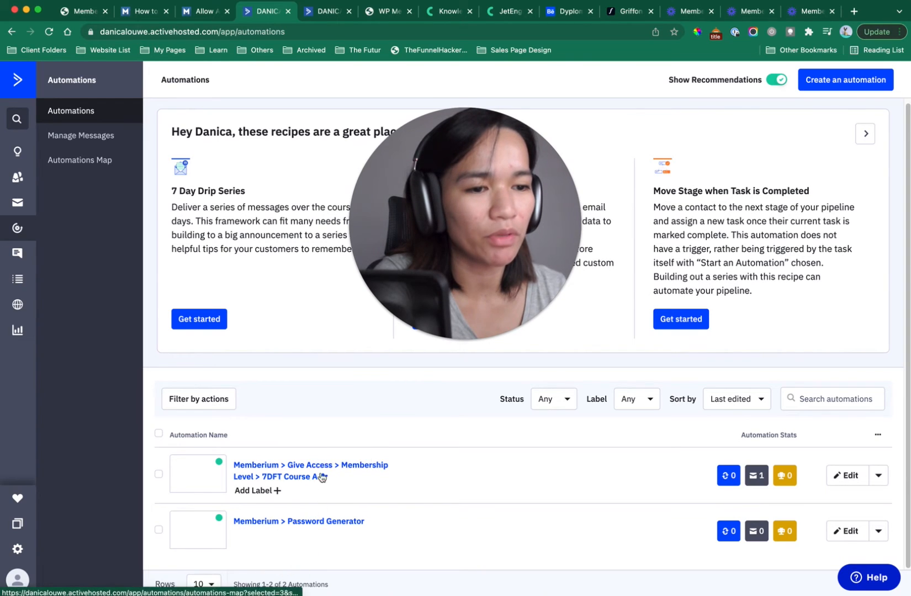
- Start a new contact in Contacts and enter the contact's first and last name
click(19, 178)
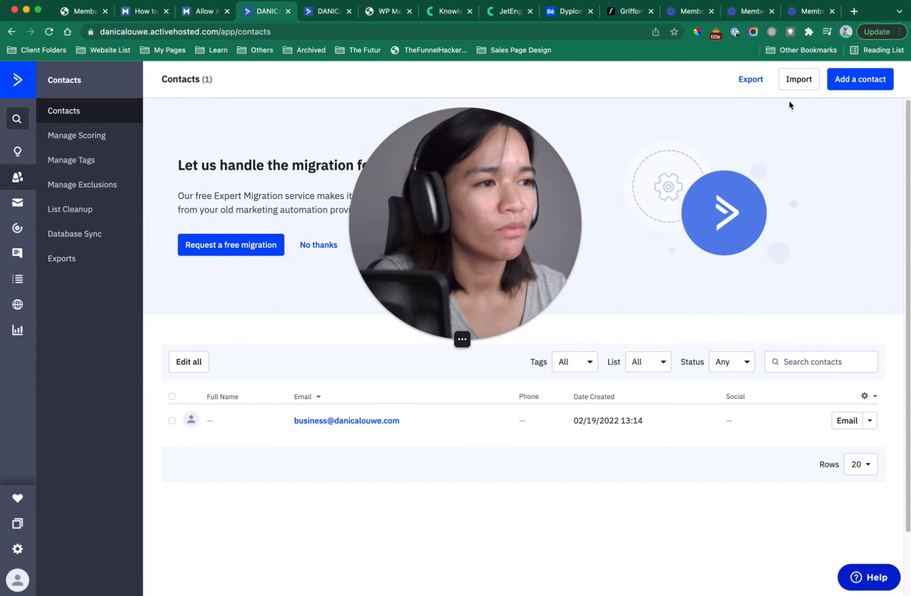
click(867, 79)
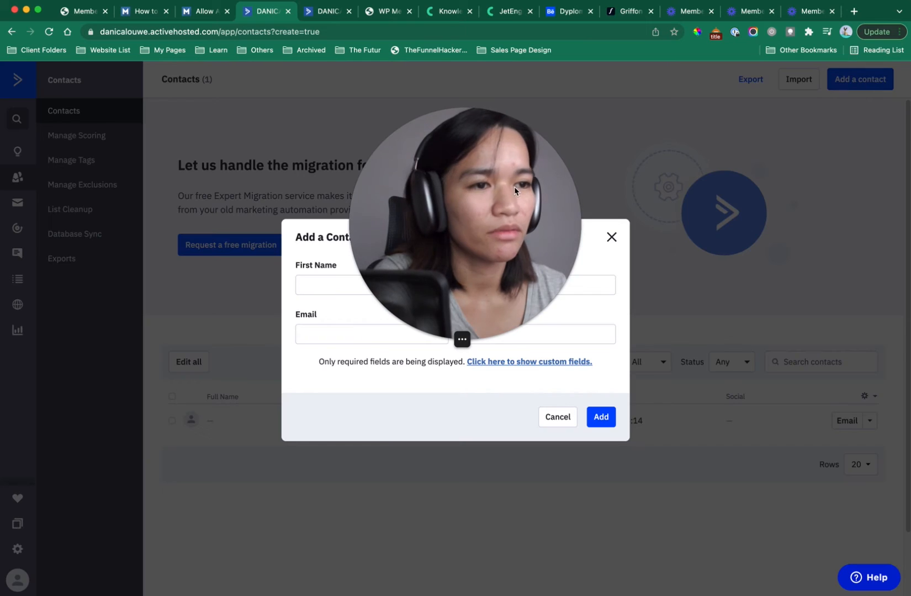
drag(413, 269, 83, 238)
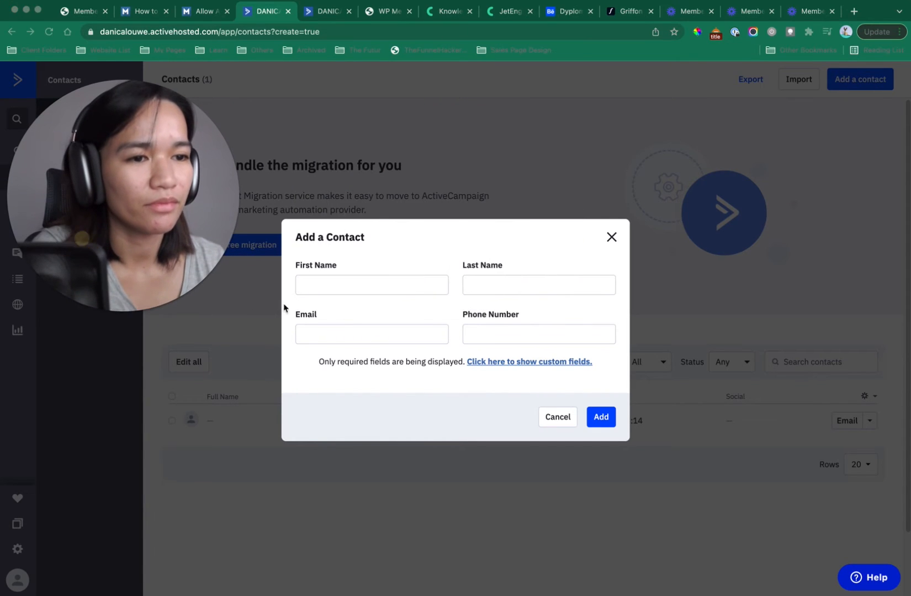
click(330, 288)
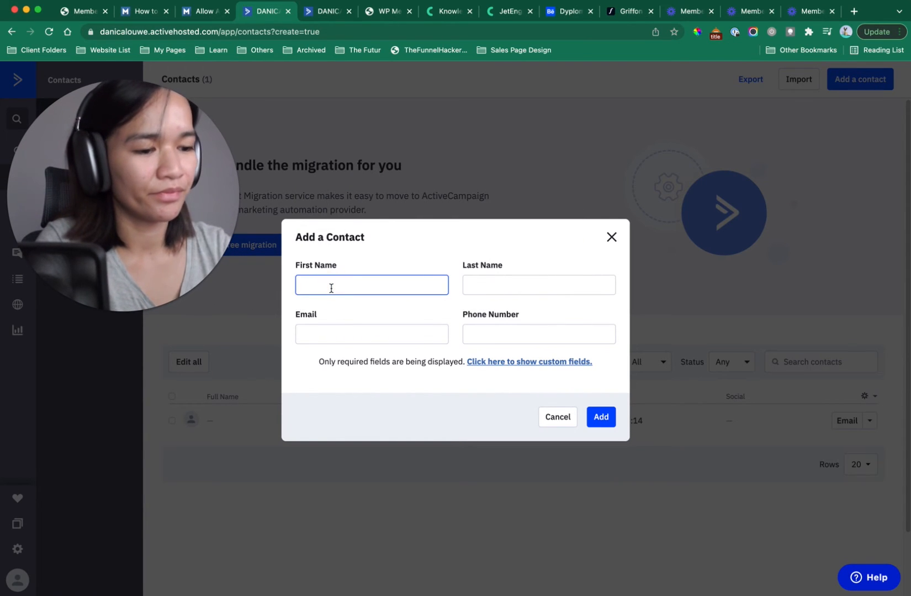
text(Danica)
key(Tab)
text(L)
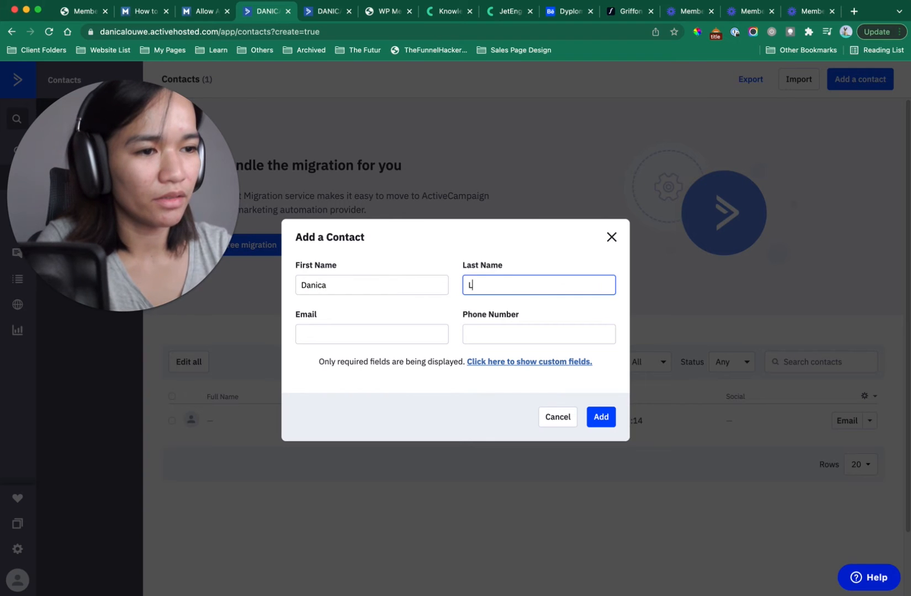
text(ouwe)
- Fill in the contact's e-mail and phone number and add the contact
key(Tab)
text(danic)
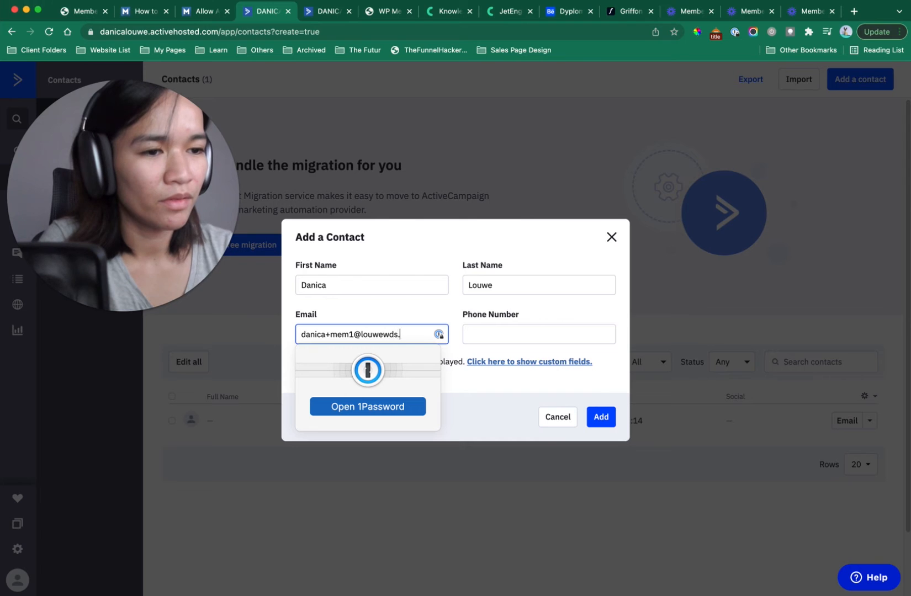
key(super+a)
key(Tab)
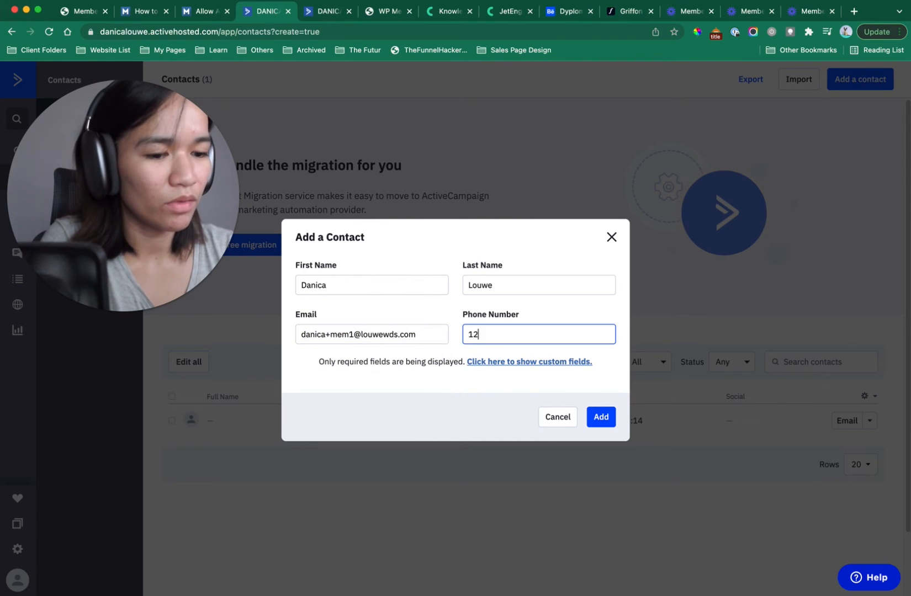
text(1234567)
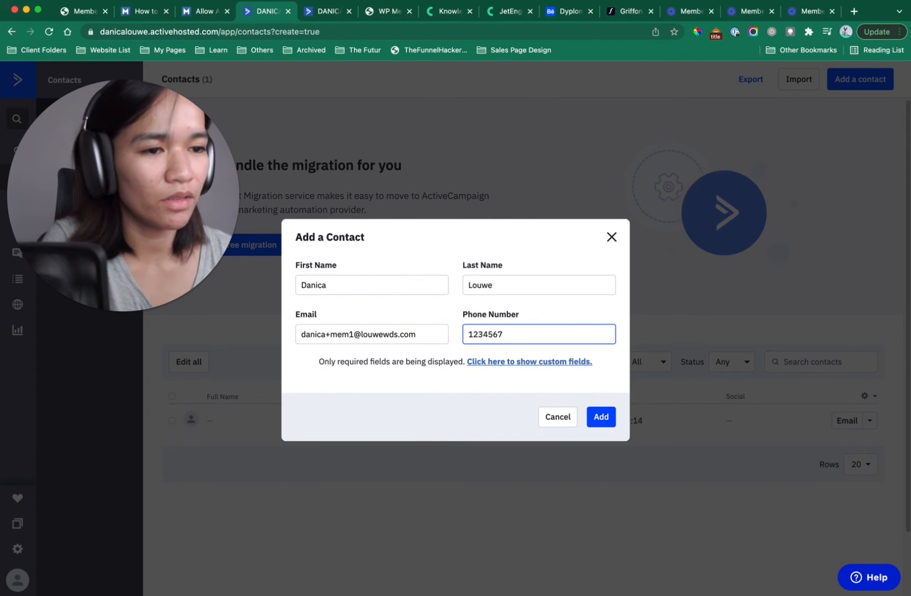
click(601, 418)
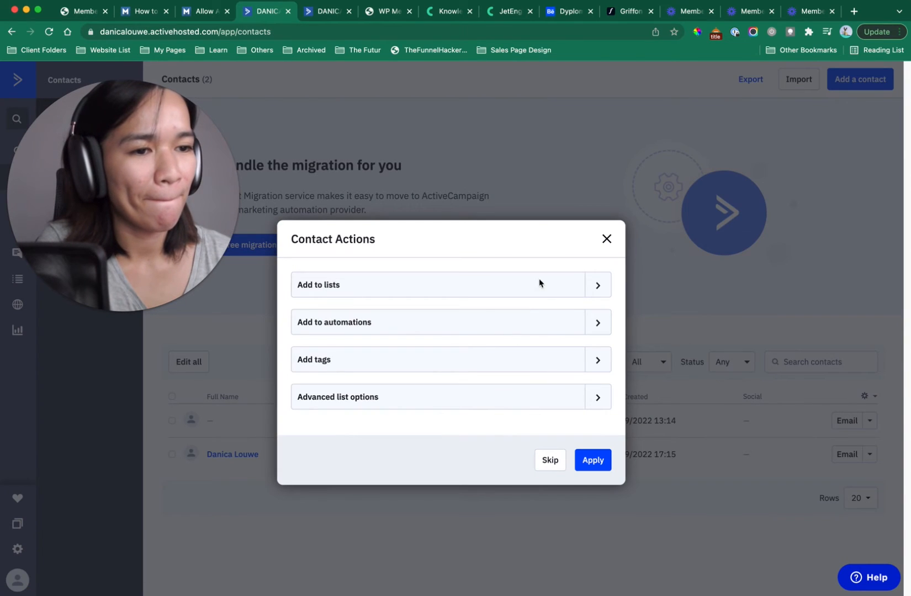
- Apply the tag "Trigger Automation > Give Access > Membership Level > 7DFT Course A" to the new contact
click(598, 361)
click(365, 373)
text(tr)
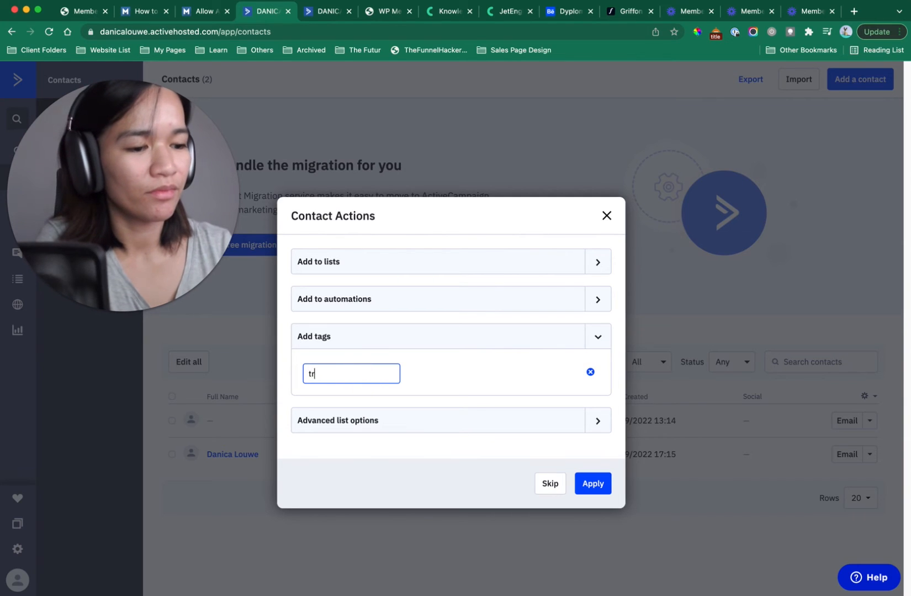
text(igger Automation > Pa)
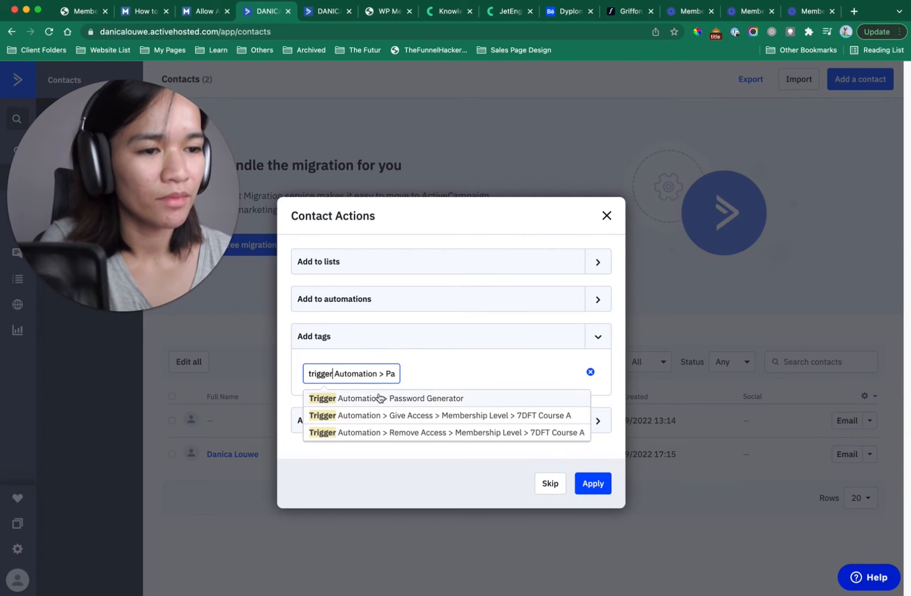
click(432, 421)
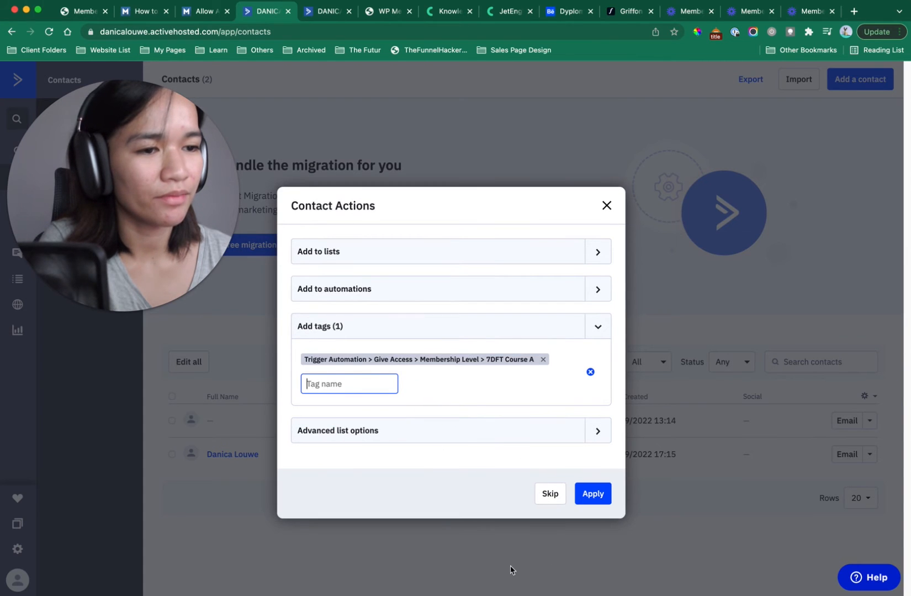
click(599, 492)
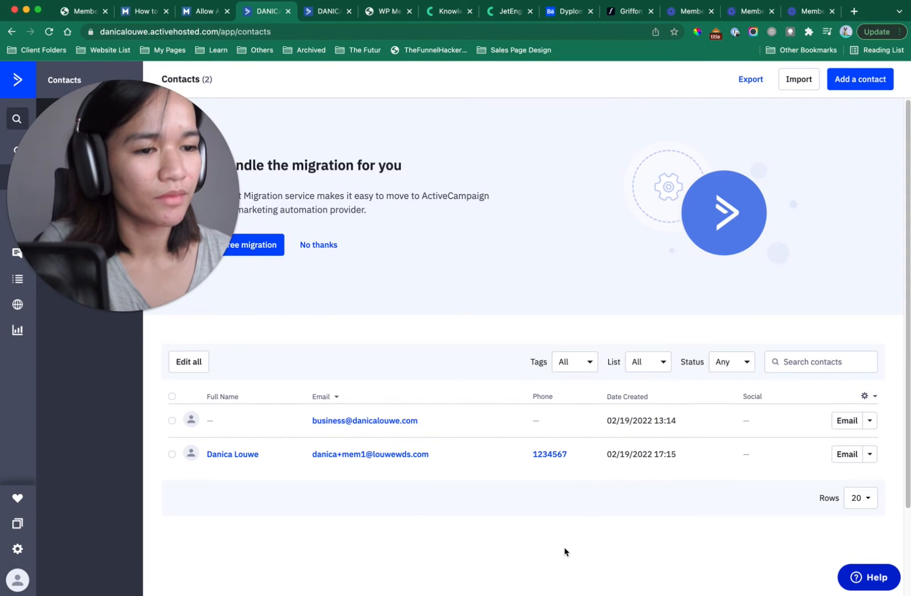
- Open the new contact's record to check its tags and recent activities, and open the automations list in a separate tab
click(241, 461)
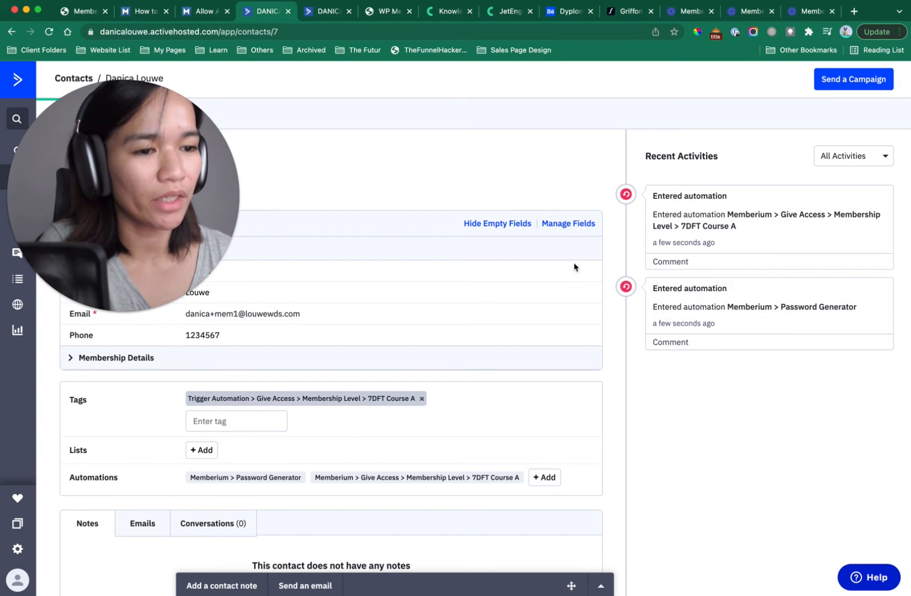
drag(148, 201, 517, 189)
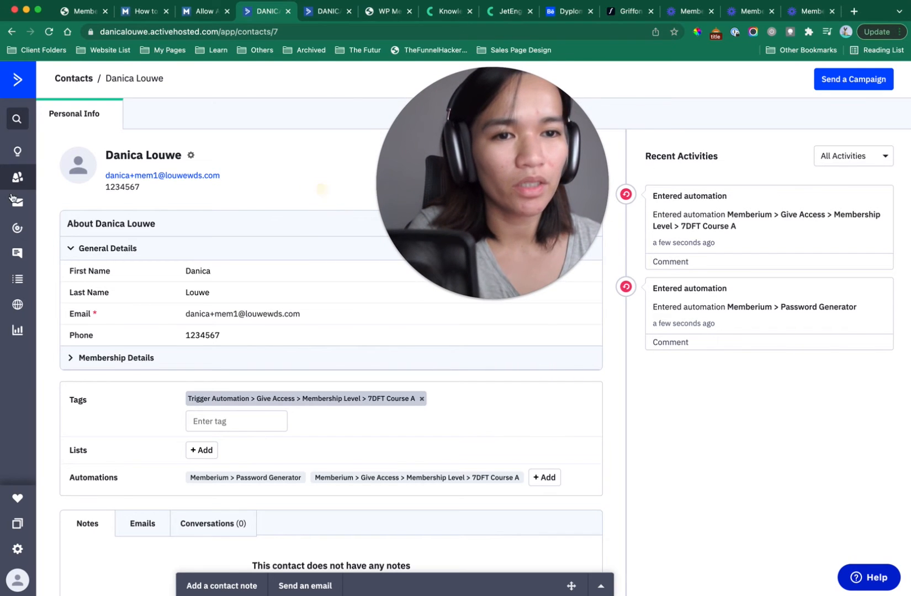
super+click(17, 229)
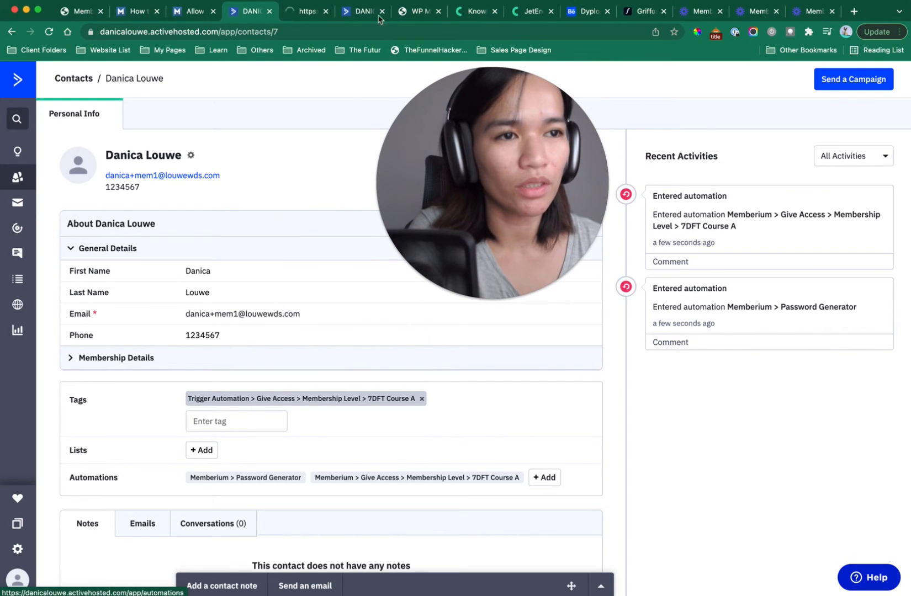
click(304, 11)
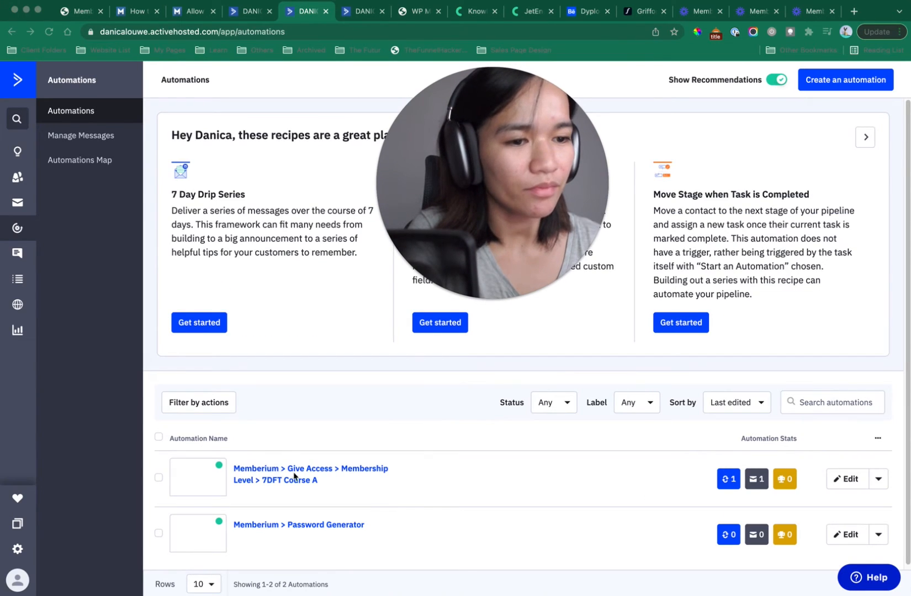
- Select the full name text of the "Memberium > Give Access > Membership Level > 7DFT Course A" automation in the list
click(320, 481)
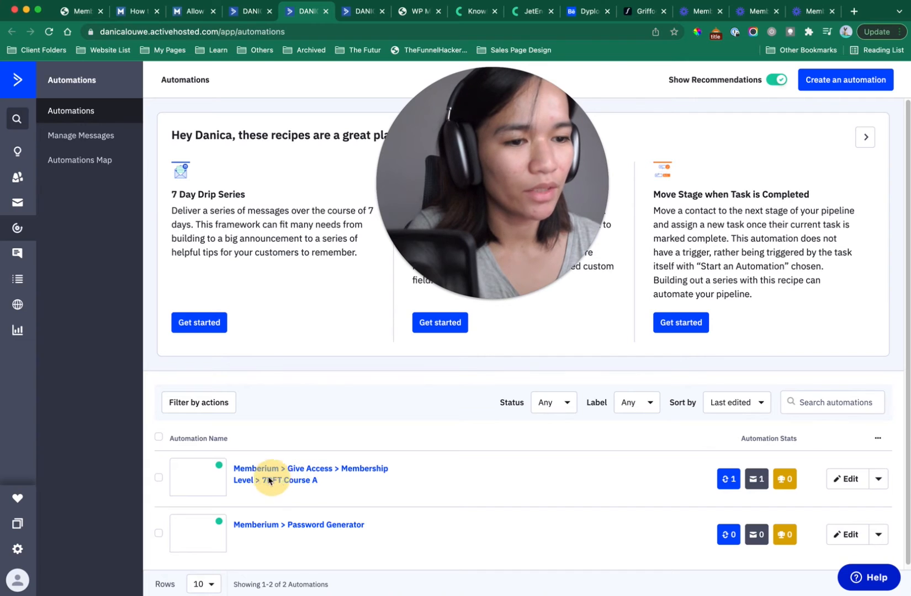
right_click(316, 481)
click(326, 466)
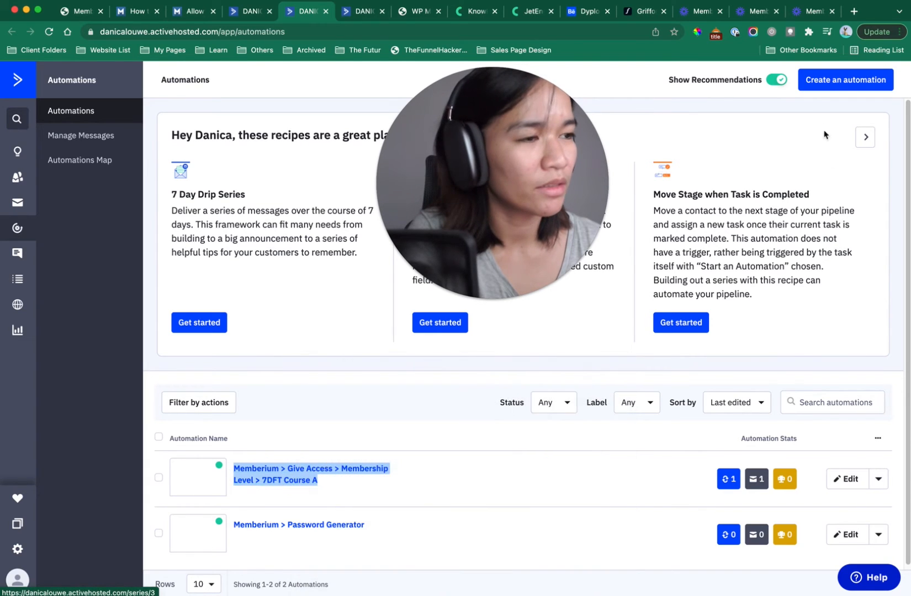
- Create a new automation using the Start from Scratch recipe
click(837, 82)
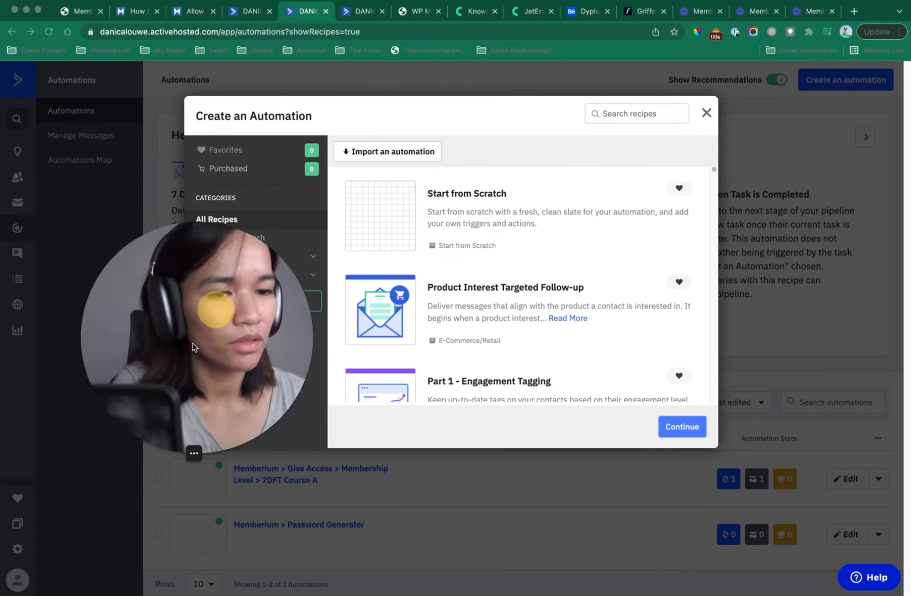
drag(195, 348, 144, 436)
click(406, 205)
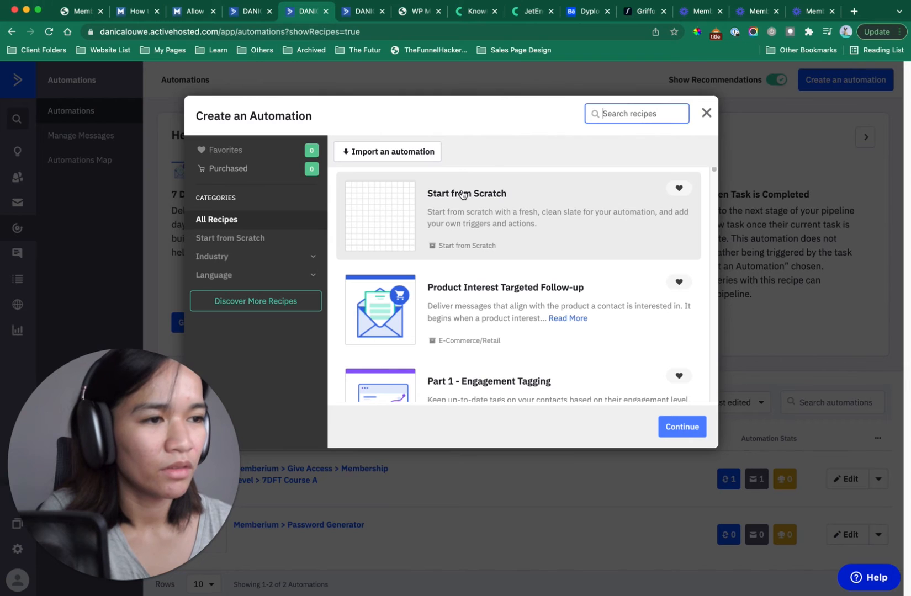
click(390, 223)
click(685, 428)
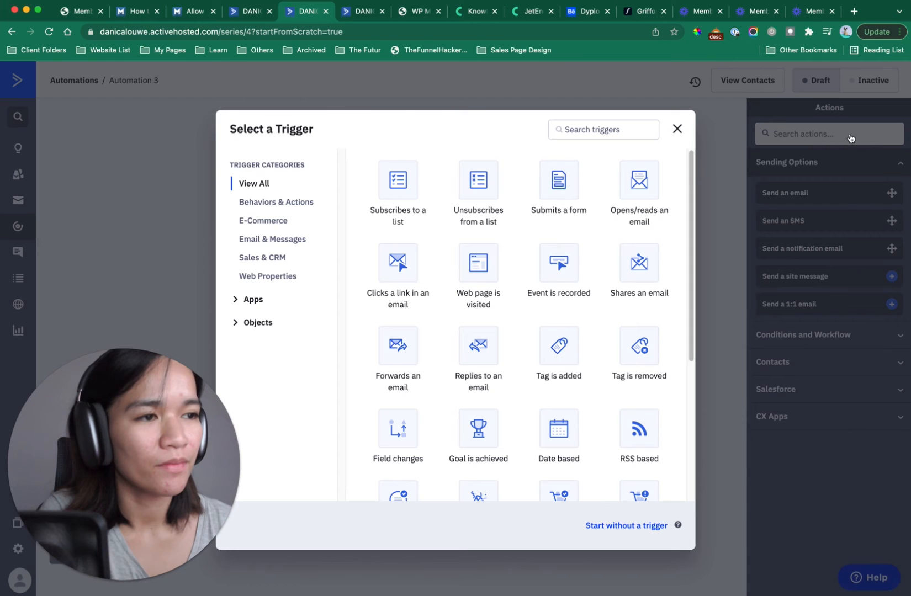
- Add a Tag is added start trigger for the tag "Trigger Automation > Remove Access > Membership Level > 7DFT Course A"
click(577, 129)
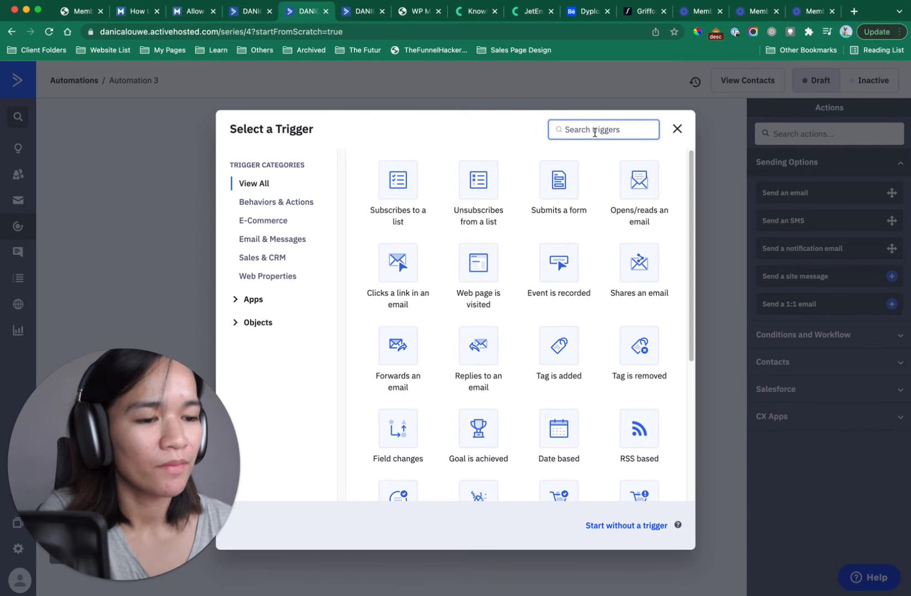
text(tag)
click(399, 179)
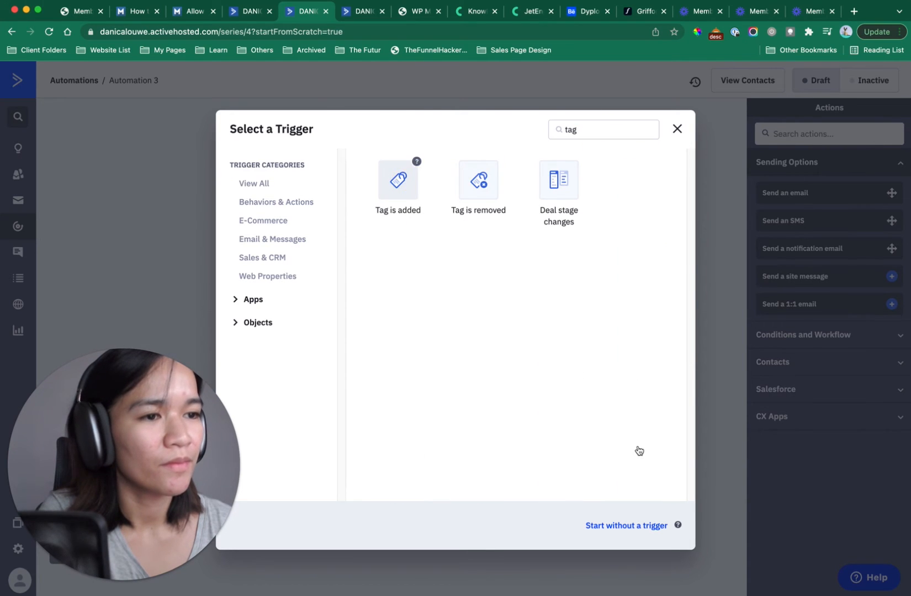
click(309, 155)
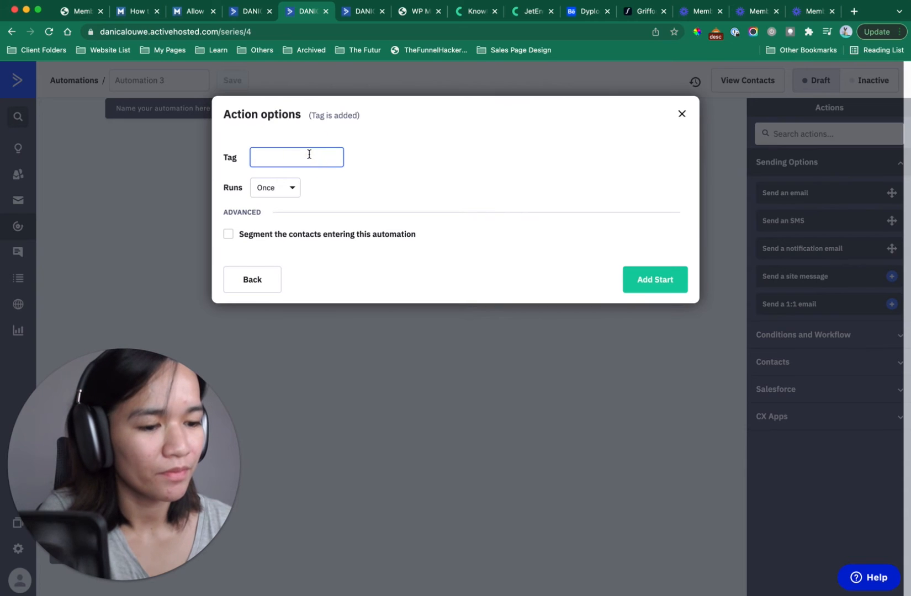
text(tr)
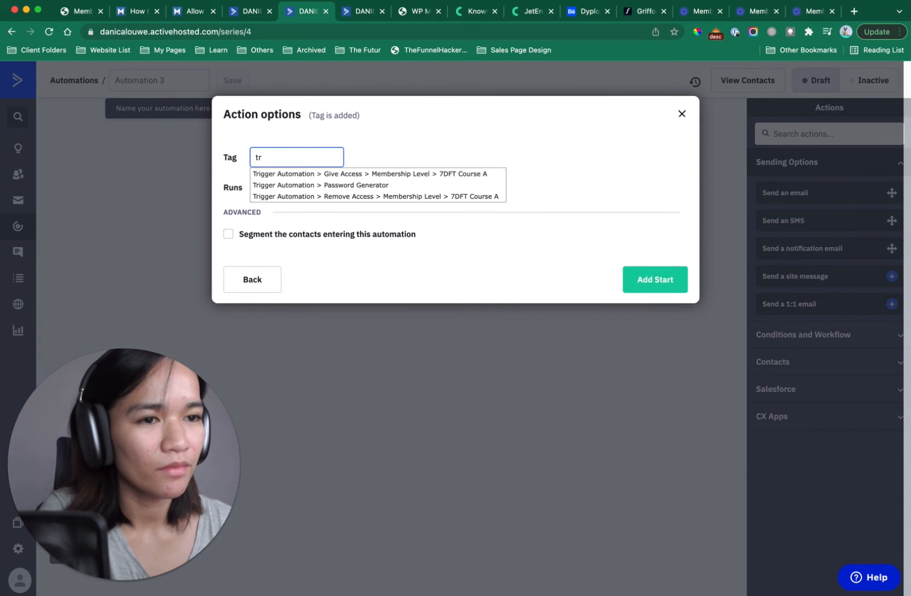
click(341, 195)
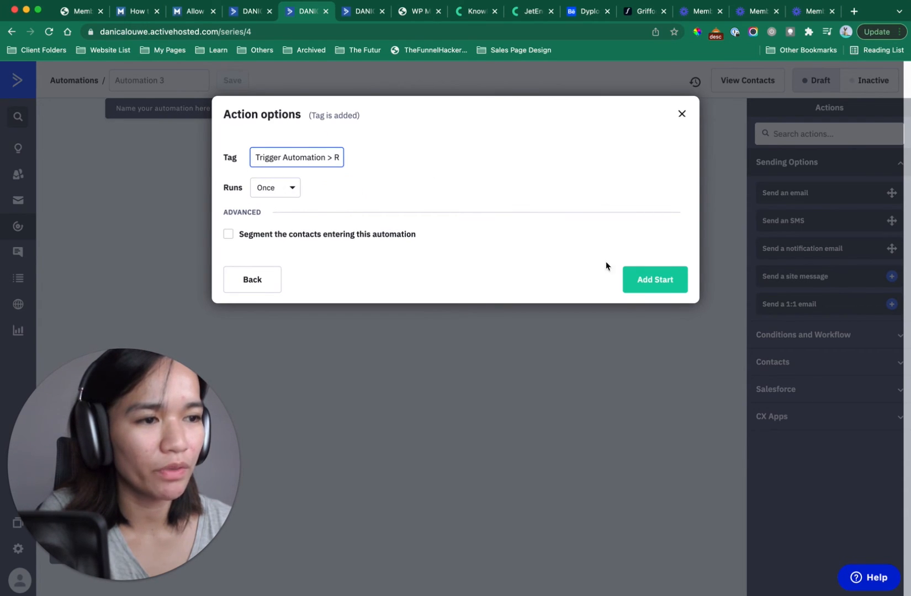
click(643, 271)
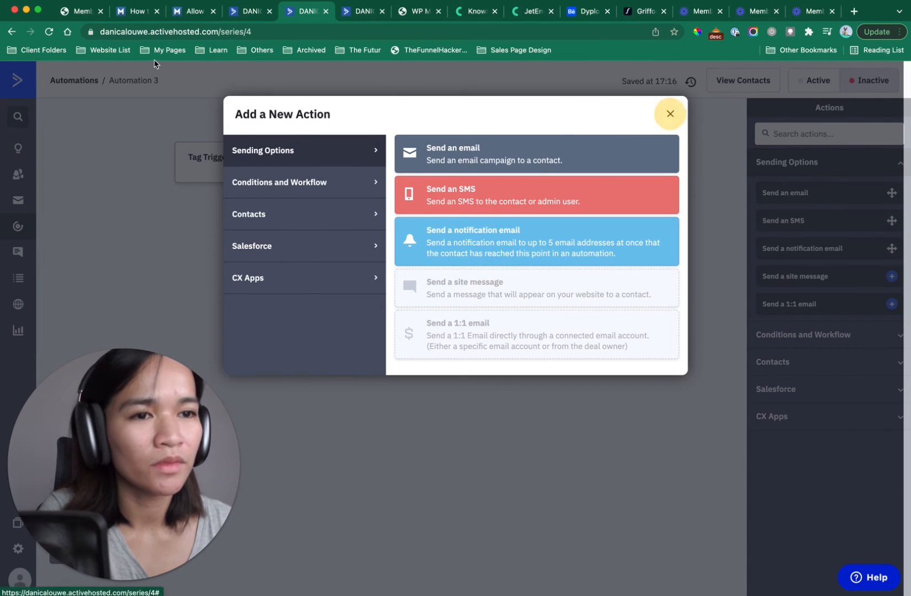
click(670, 116)
- Rename the automation as "Memberium > Remove Access > Membership Level > 7DFT Course A" and save the name
click(138, 82)
key(super+a)
key(super+v)
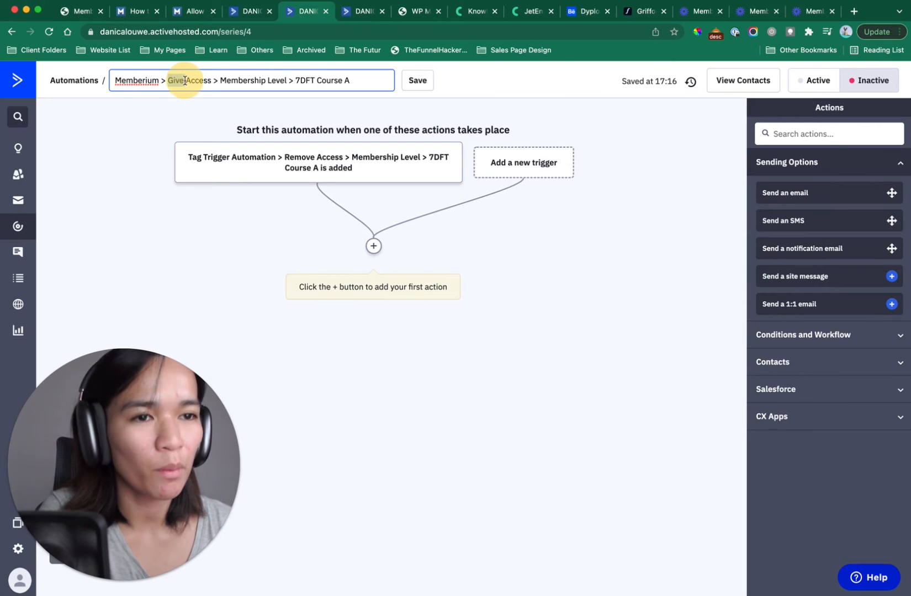
text(Remove)
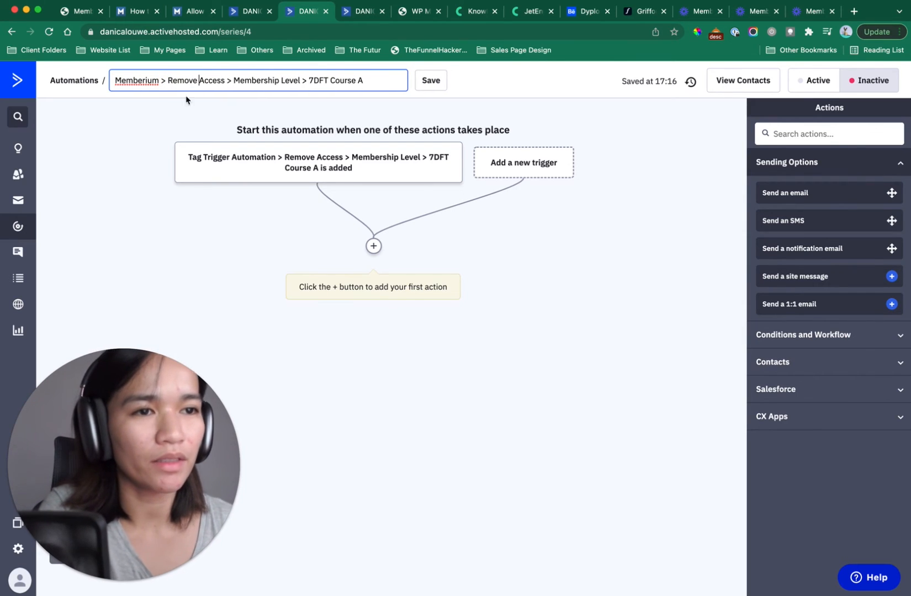
key(super+a)
click(456, 324)
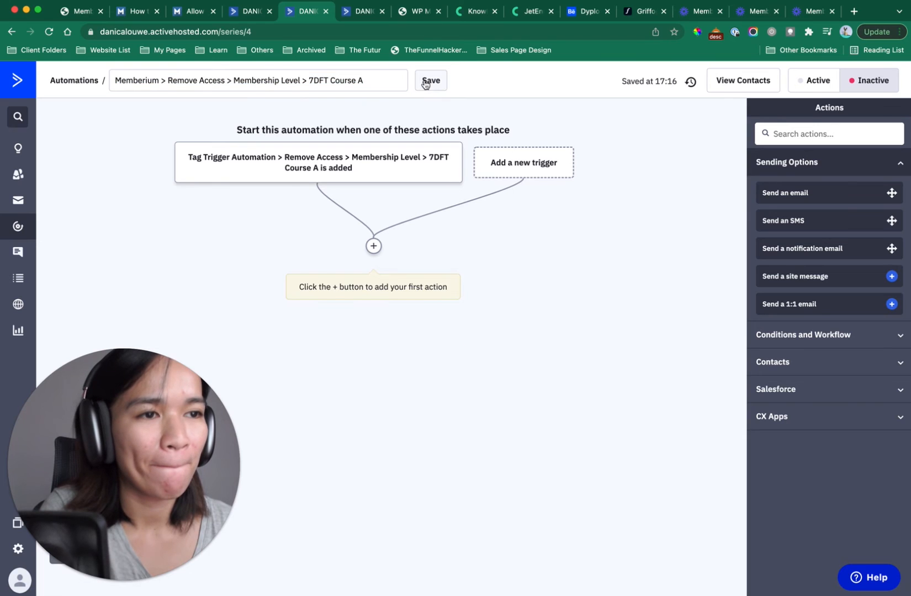
- Add a first action that removes the tag "Trigger Automation > Remove Access > Membership Level > 7DFT Course A"
click(373, 246)
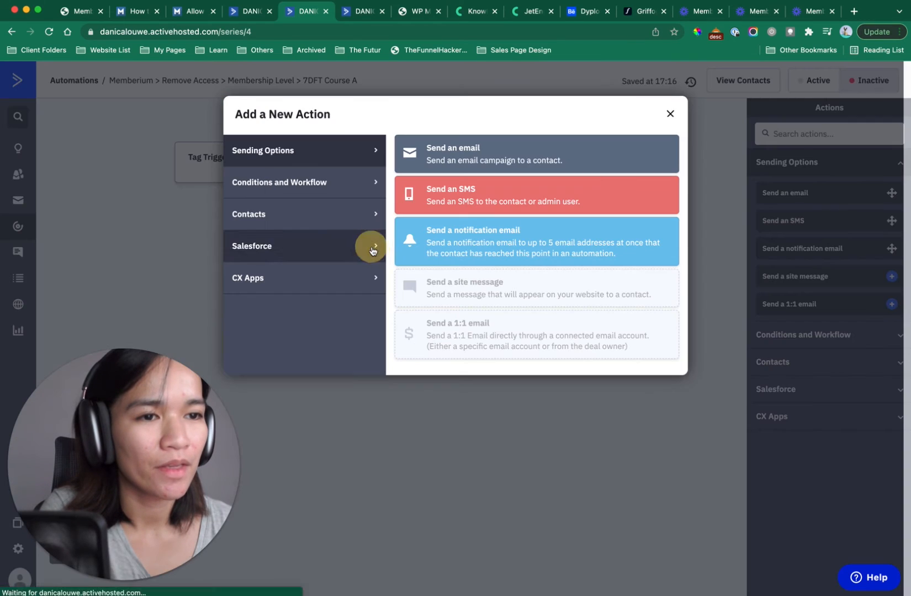
click(346, 224)
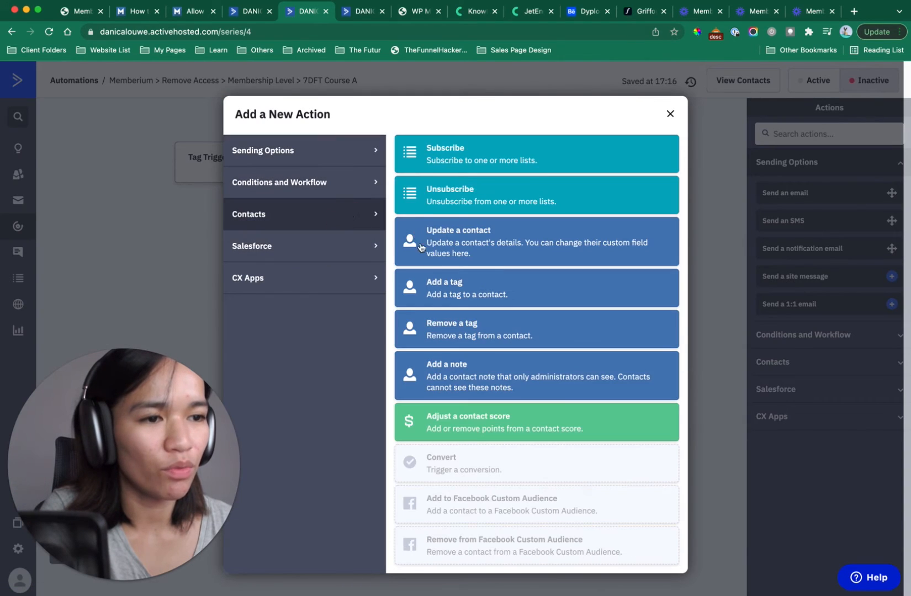
click(480, 327)
click(401, 224)
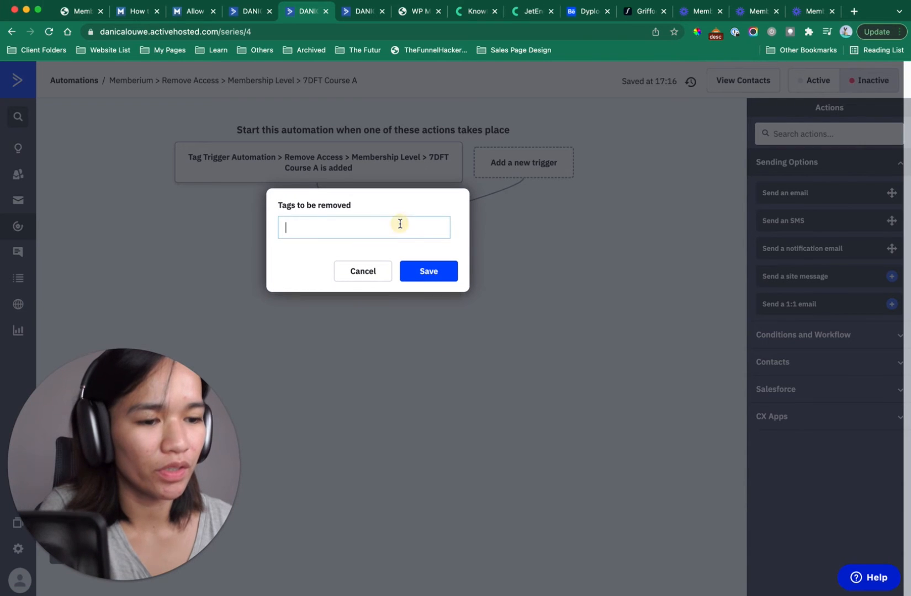
text(trigger)
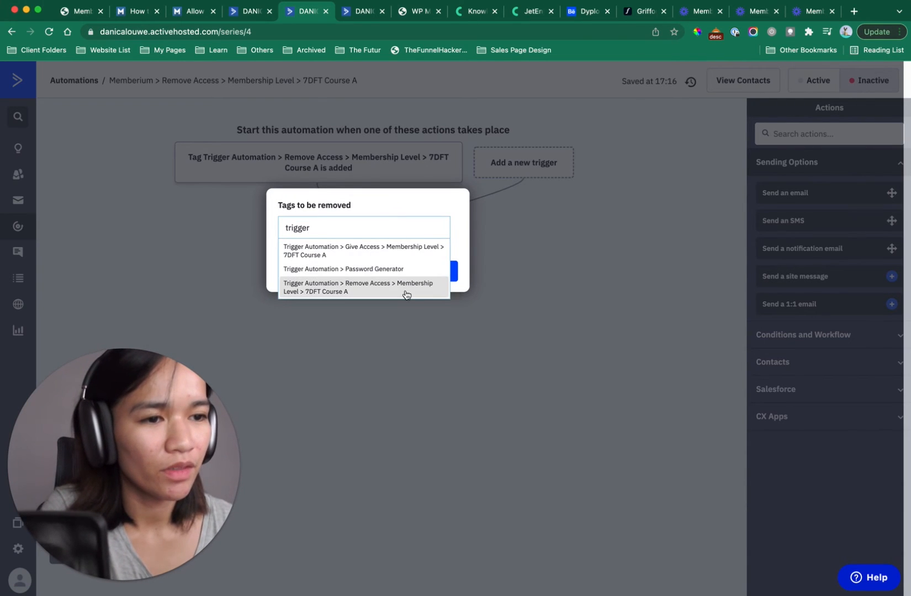
click(407, 294)
click(439, 295)
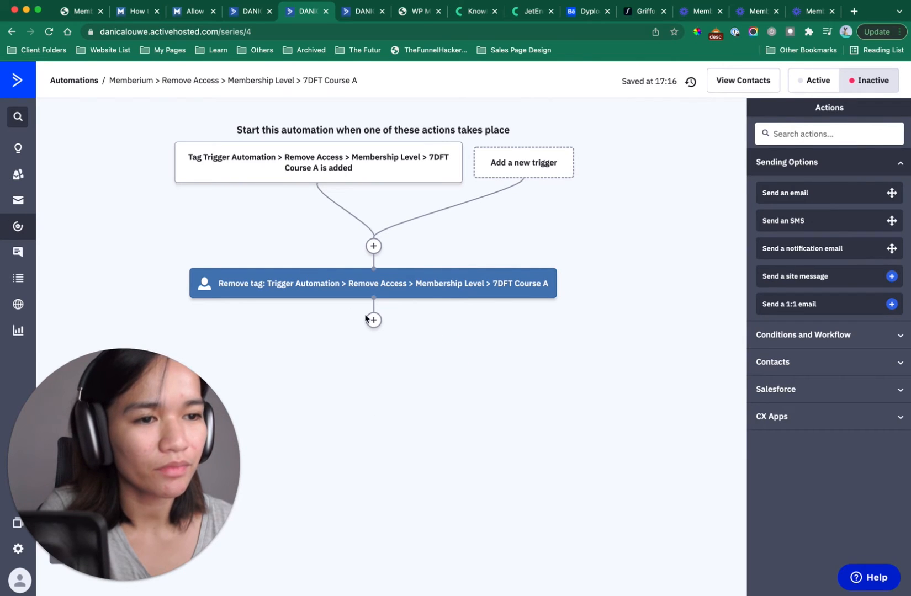
- Add a second Remove a tag action below it, replacing the prefilled tag with "Membership Level > 7DFT Course A"
click(374, 321)
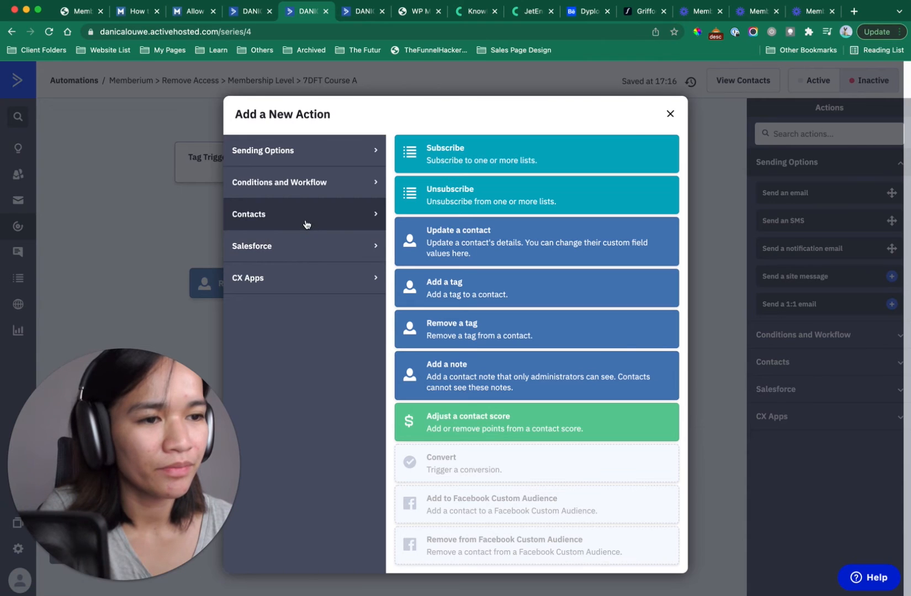
click(470, 330)
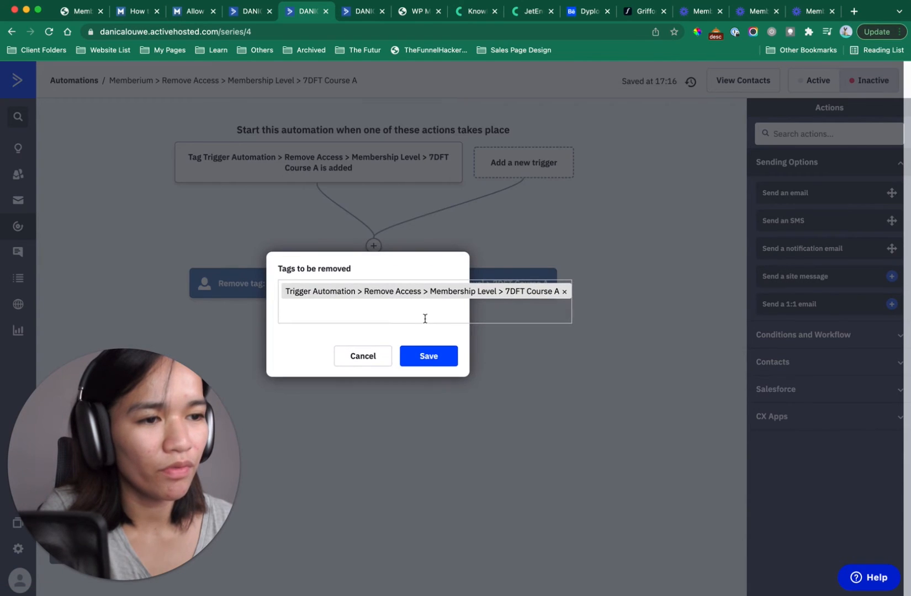
click(564, 292)
click(369, 291)
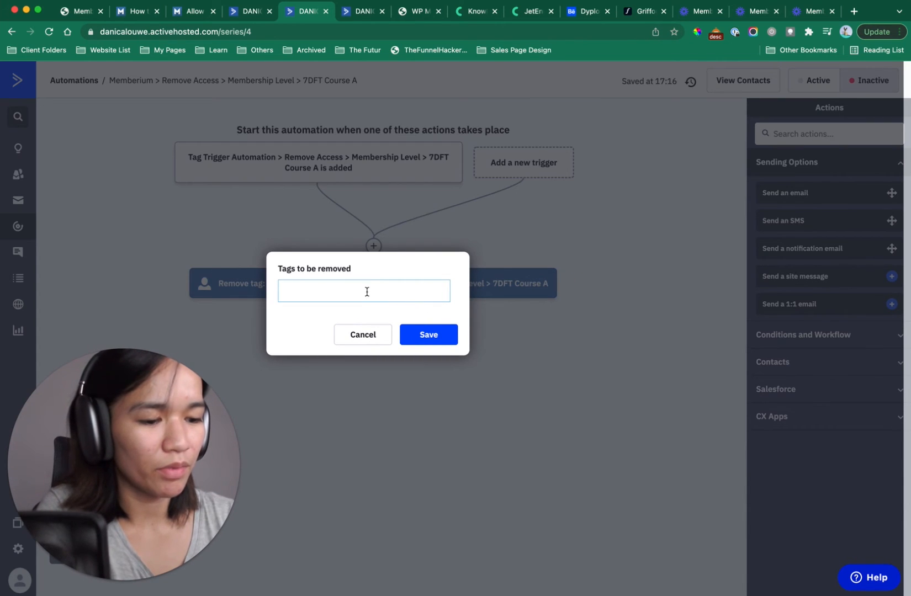
key(super+v)
key(super+a)
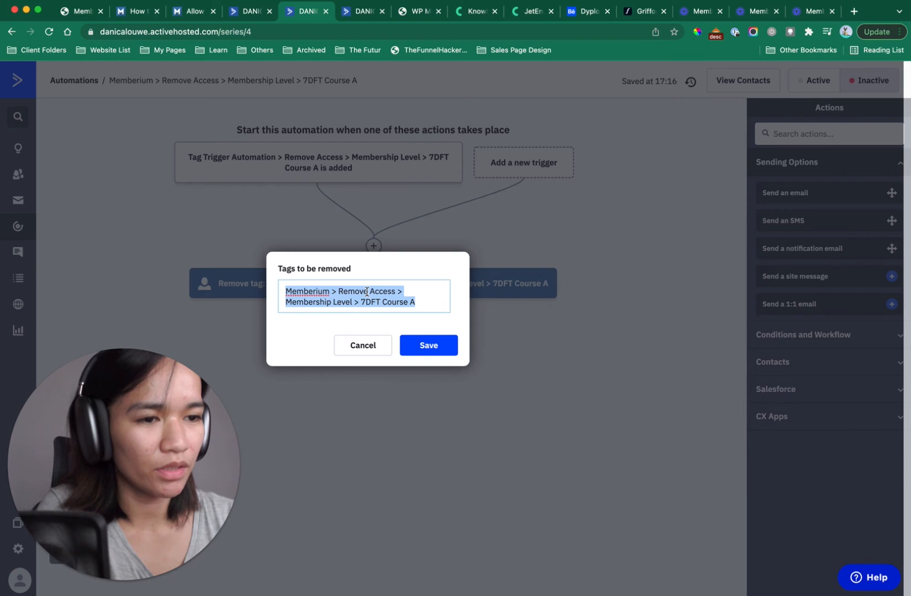
text(level)
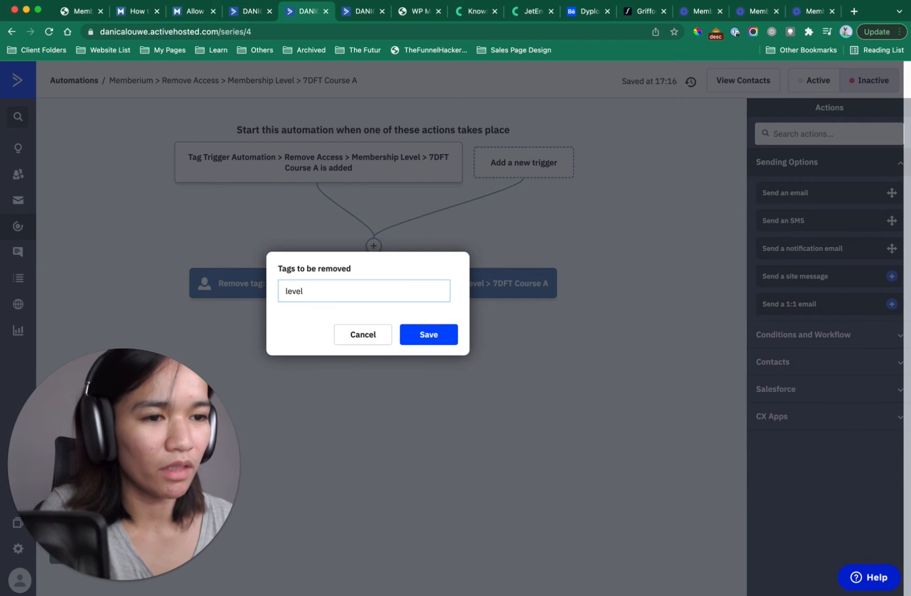
key(super+a)
text(Mem)
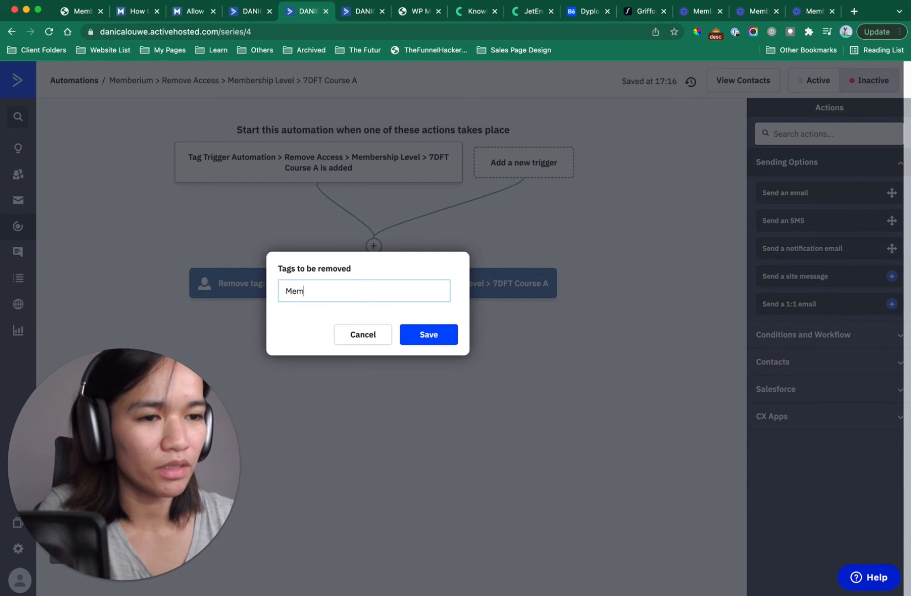
click(364, 310)
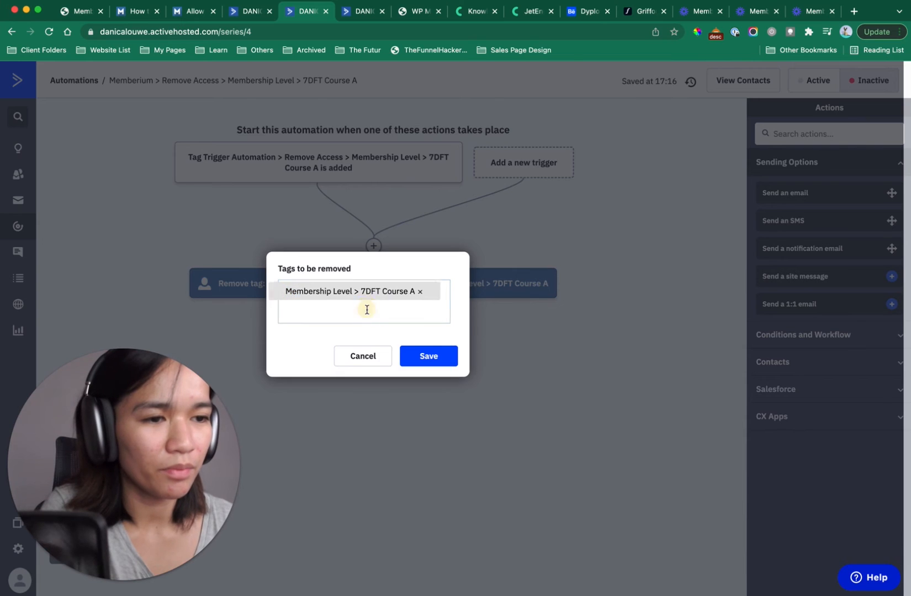
click(429, 356)
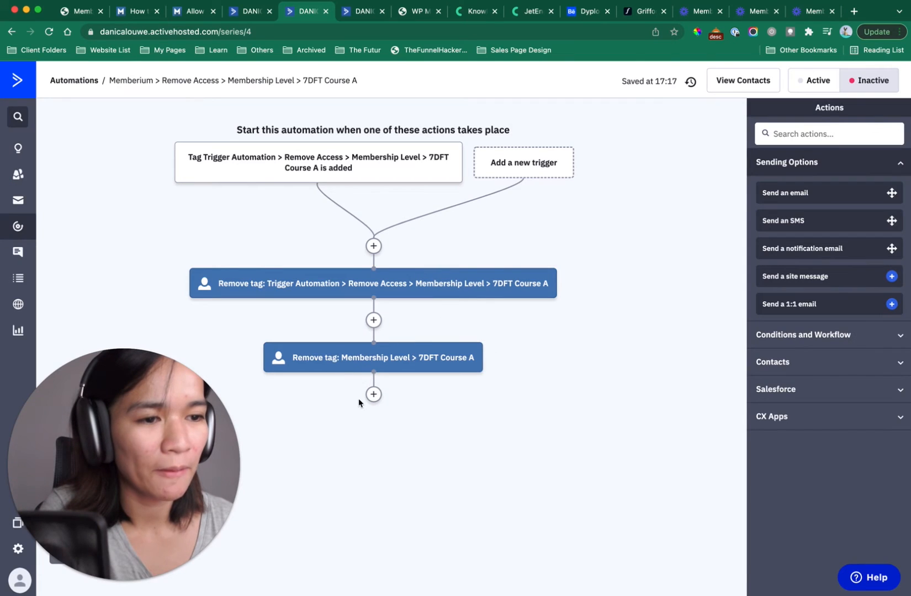
- Add an Add a tag action at the end of the automation for "Membership Level > 7DFT Course ASUSP"
click(373, 395)
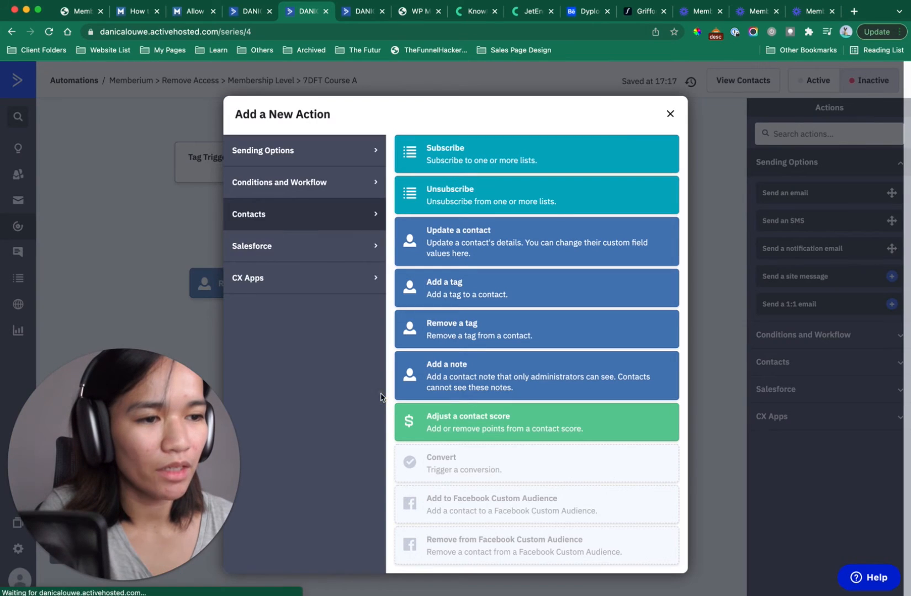
click(468, 292)
click(399, 373)
text(Mem)
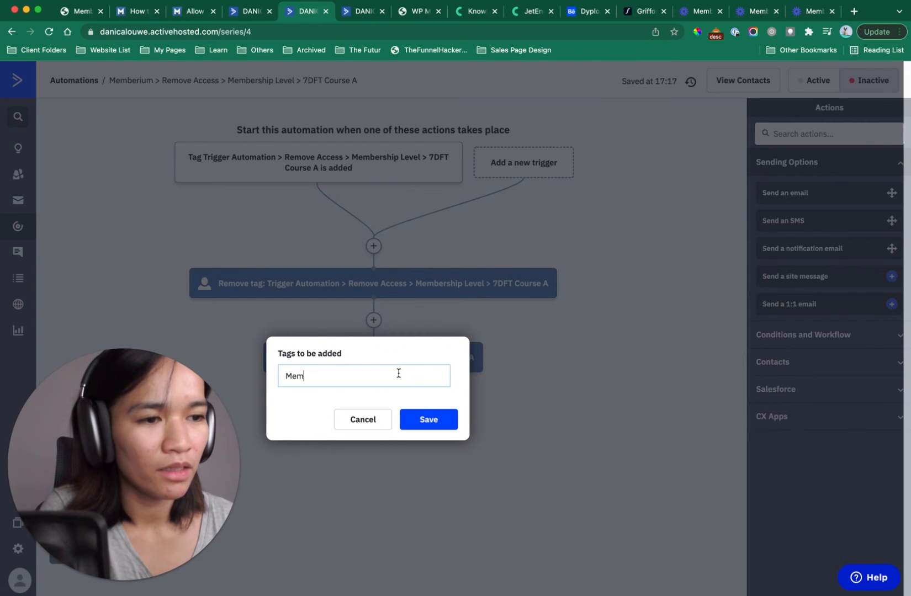
click(393, 436)
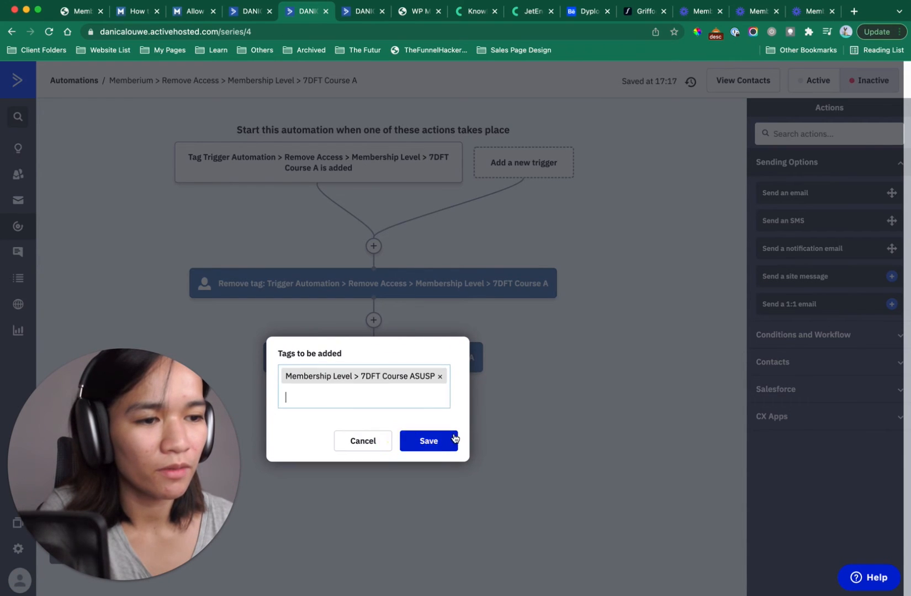
click(440, 445)
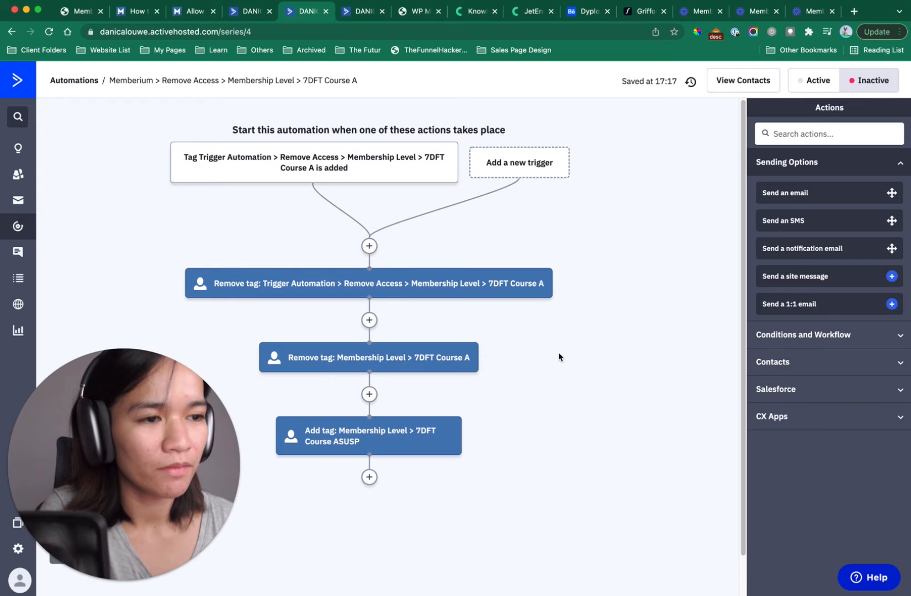
click(559, 353)
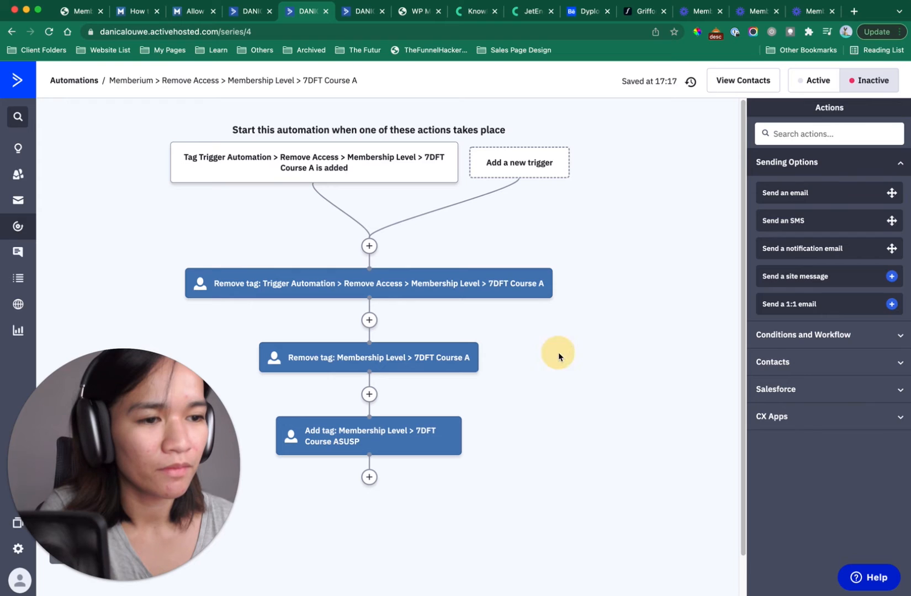
- Add the tags "Membership Level > 7DFT Course ACANC" and "Membership Level > 7DFT Course APAYF" to the second tag-removal action
scroll(559, 348, down, 1)
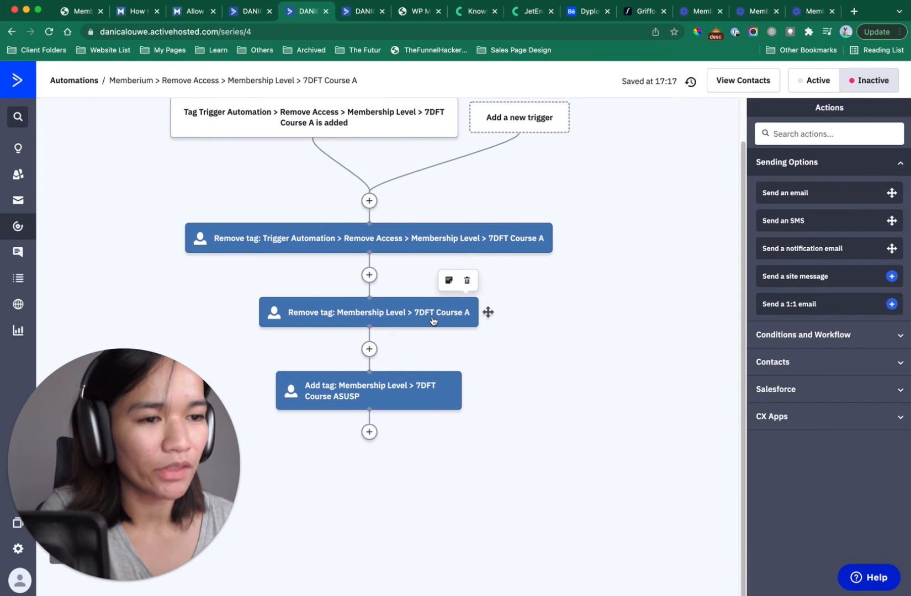
scroll(354, 371, up, 1)
scroll(364, 372, down, 1)
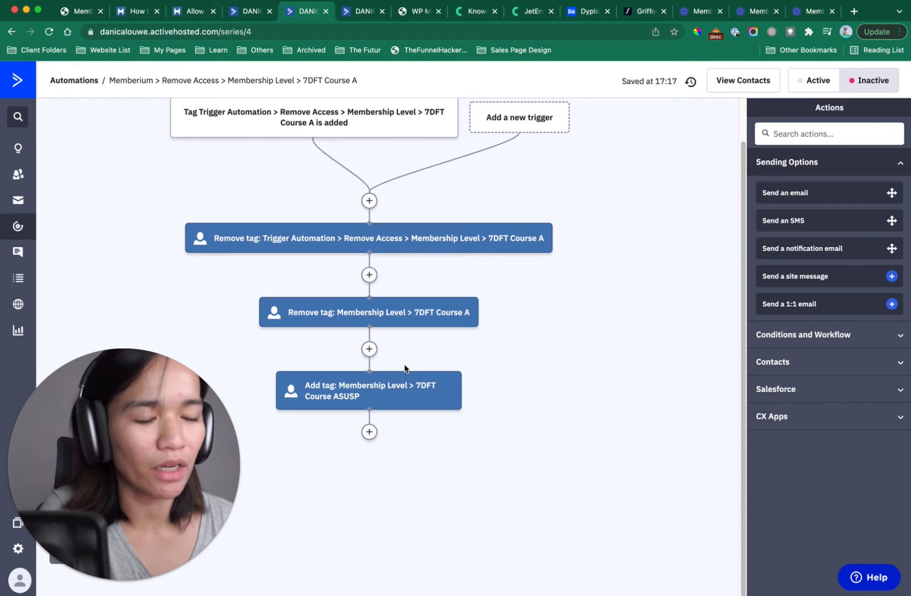
click(412, 319)
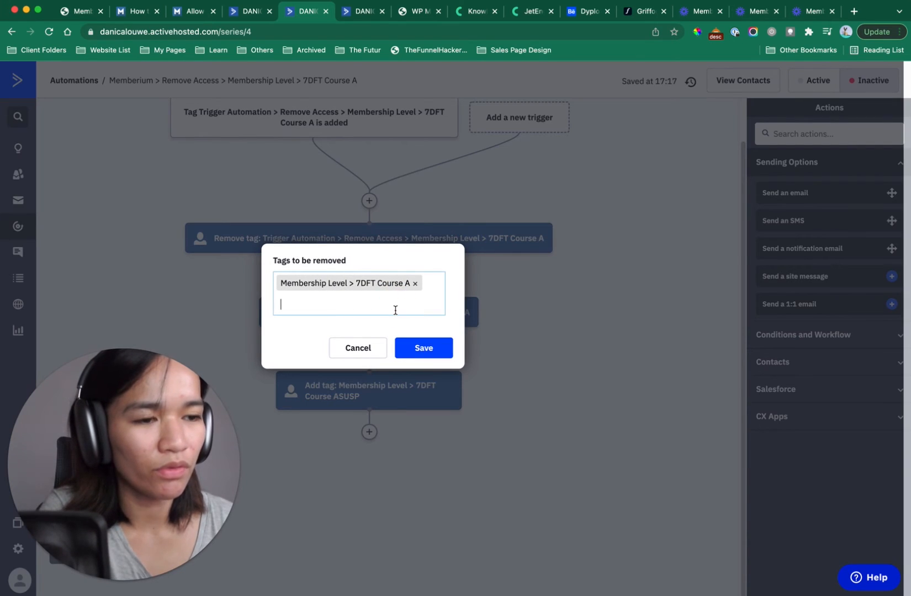
text(Mem)
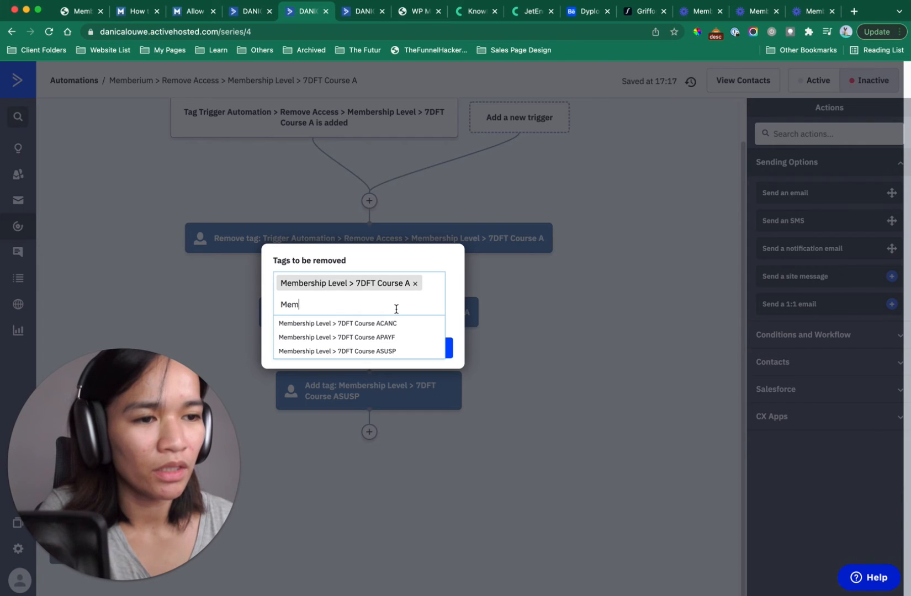
click(389, 323)
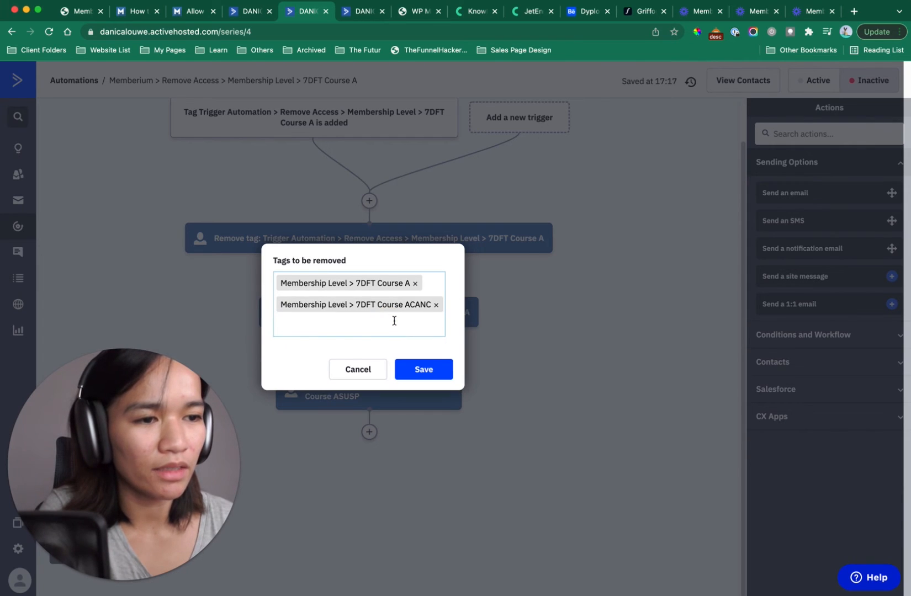
text(Mem)
click(433, 391)
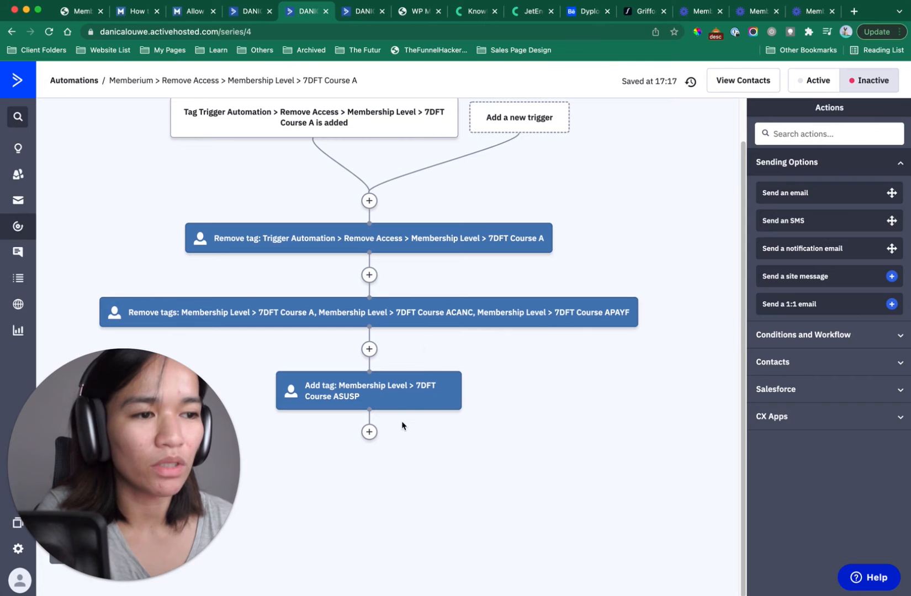
scroll(667, 349, up, 2)
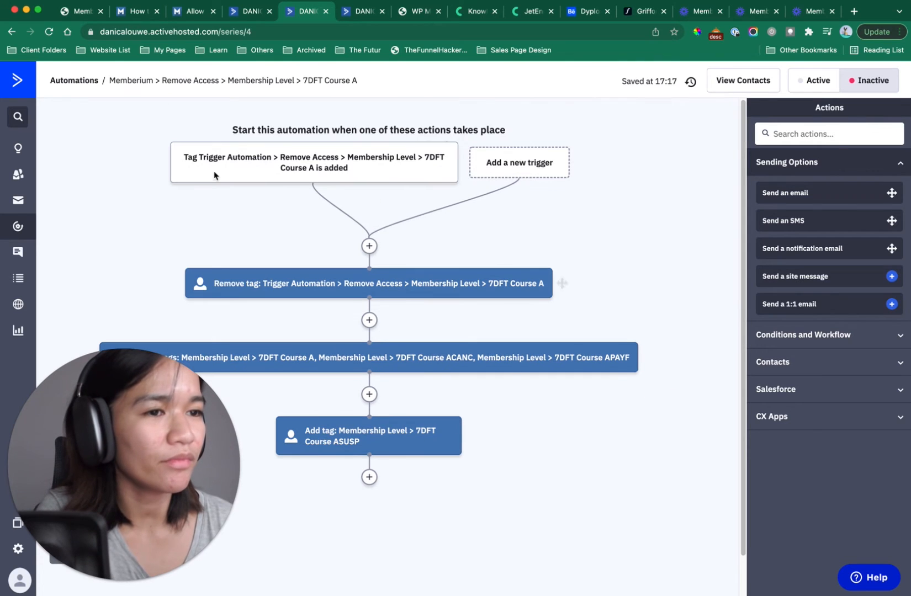
scroll(420, 343, down, 2)
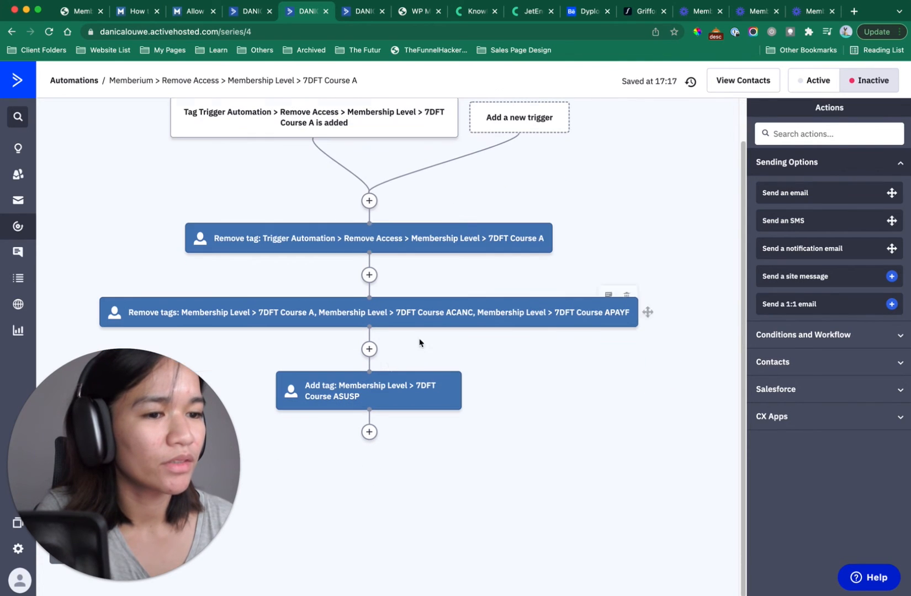
- Copy the Update Contact Example webhook URL from Memberium's Web Hooks/Links settings and return to the Remove Access automation
click(369, 433)
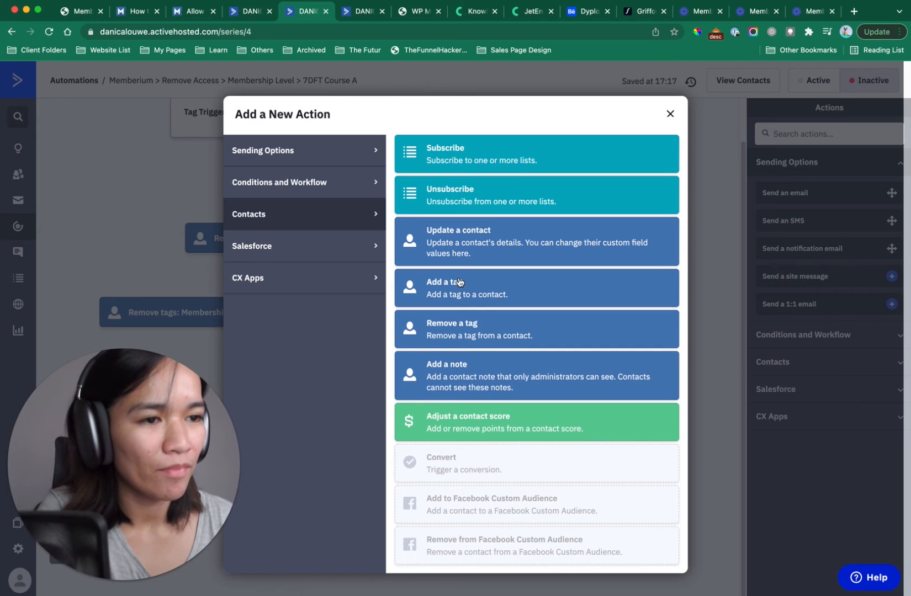
click(671, 114)
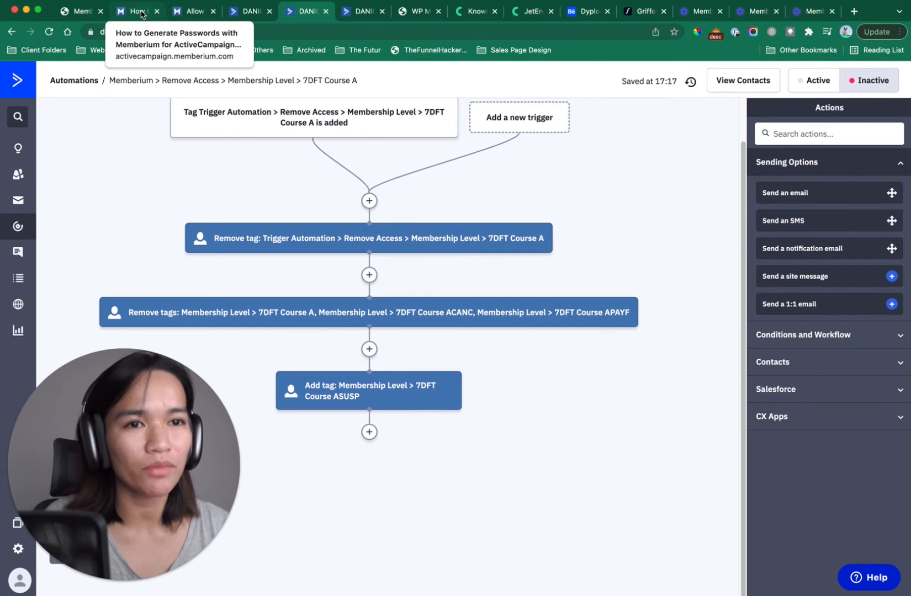
click(77, 11)
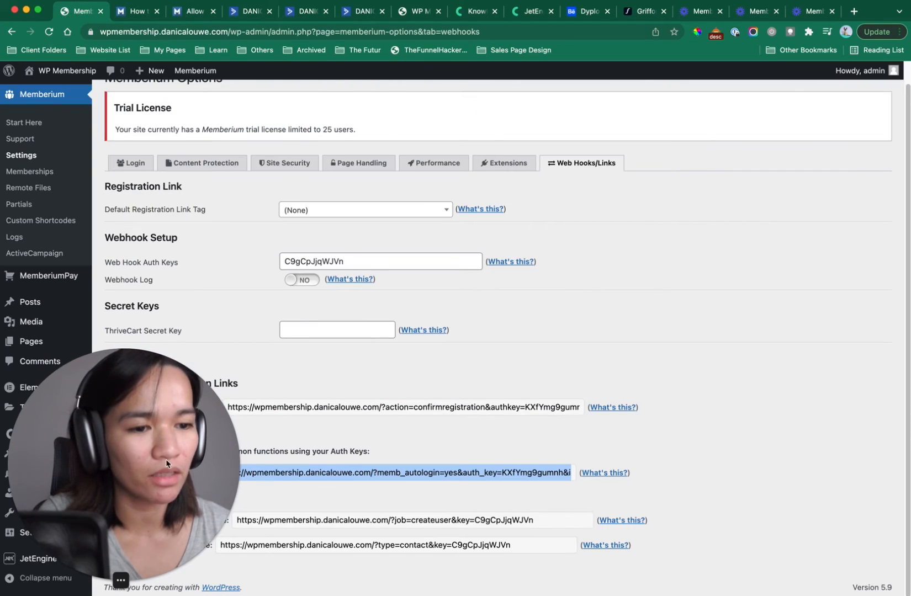
drag(138, 468, 122, 296)
click(281, 521)
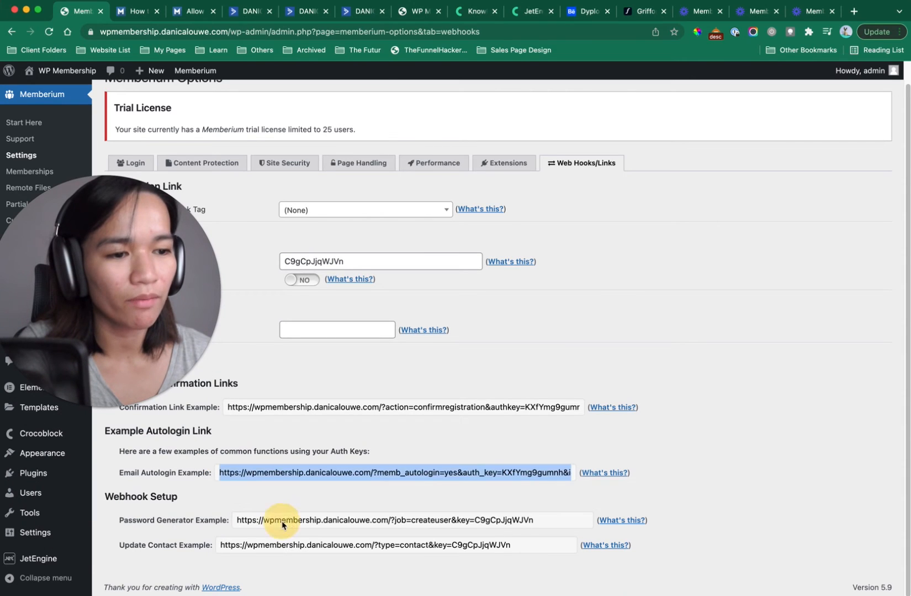
click(281, 544)
double_click(282, 544)
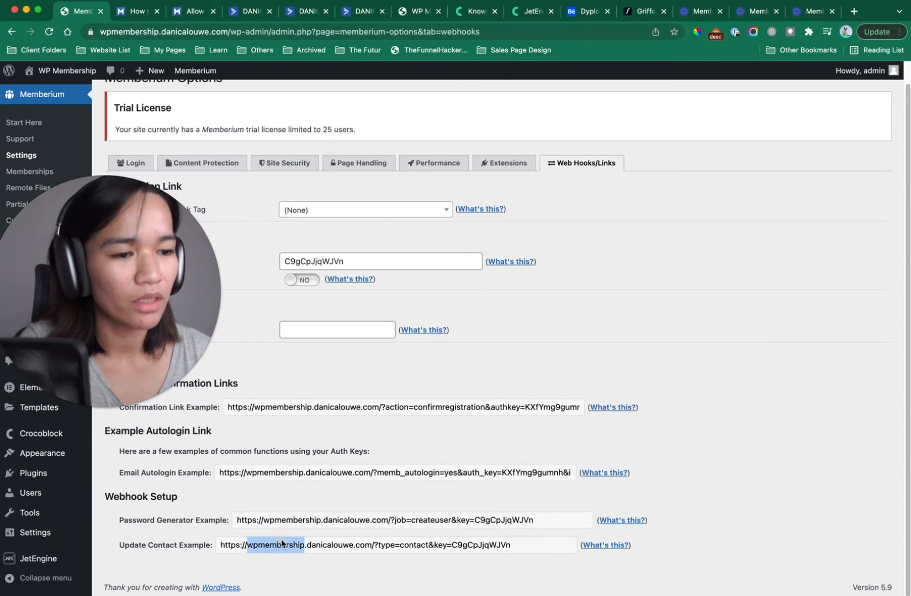
triple_click(281, 544)
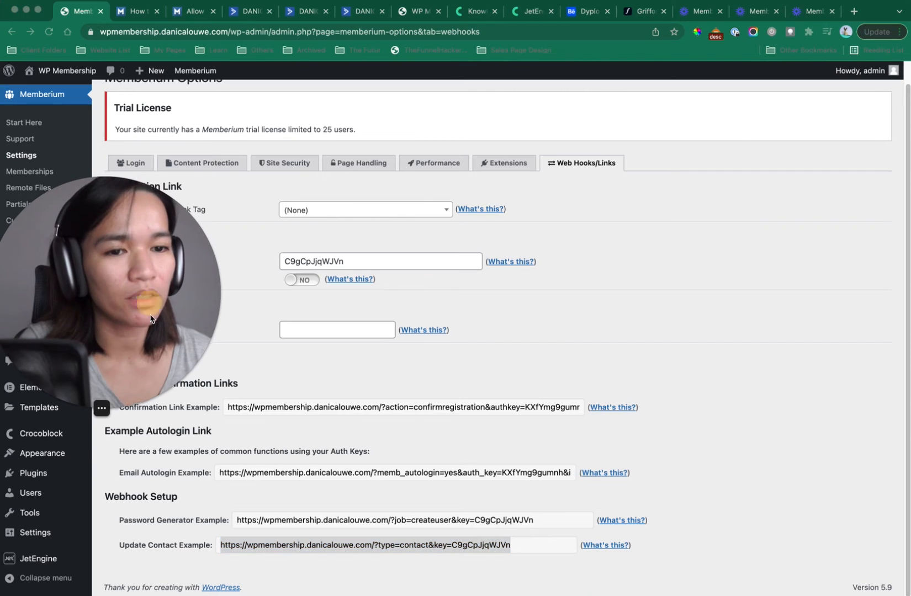
drag(138, 264, 173, 457)
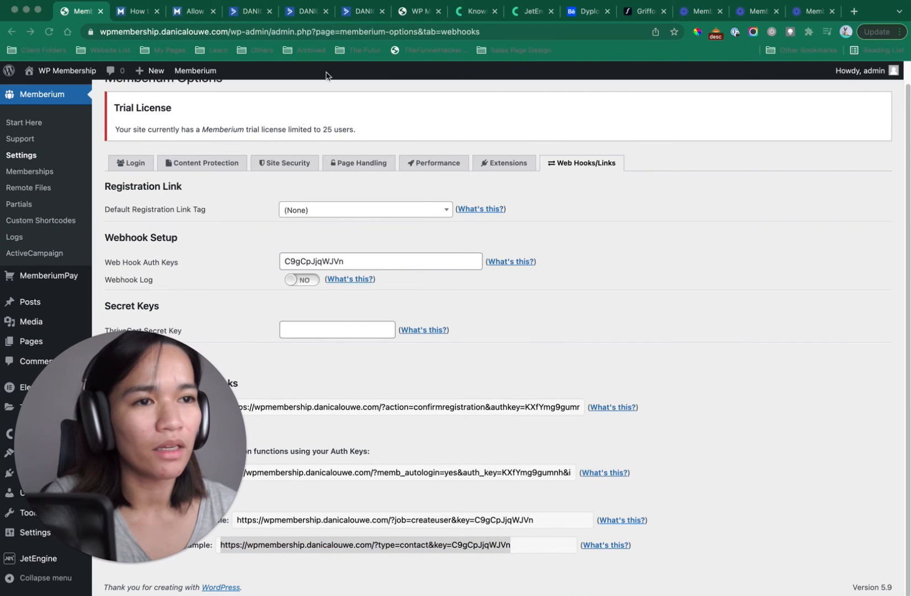
click(344, 17)
click(291, 17)
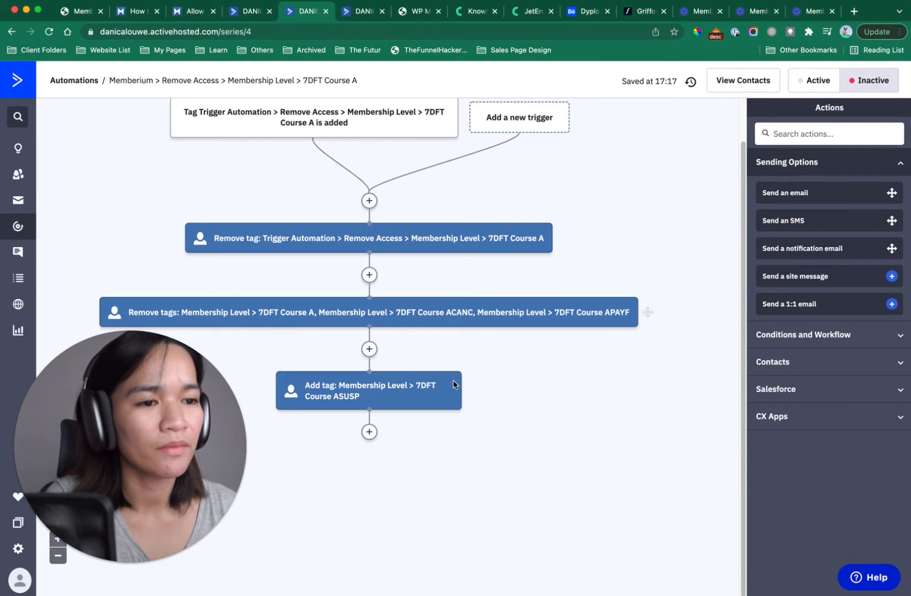
scroll(363, 466, up, 2)
scroll(362, 465, down, 2)
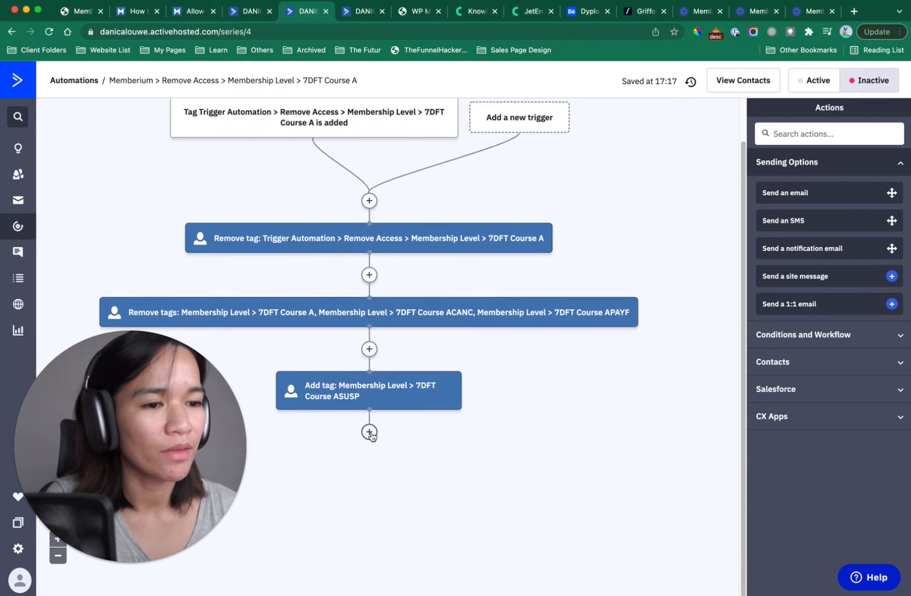
click(369, 432)
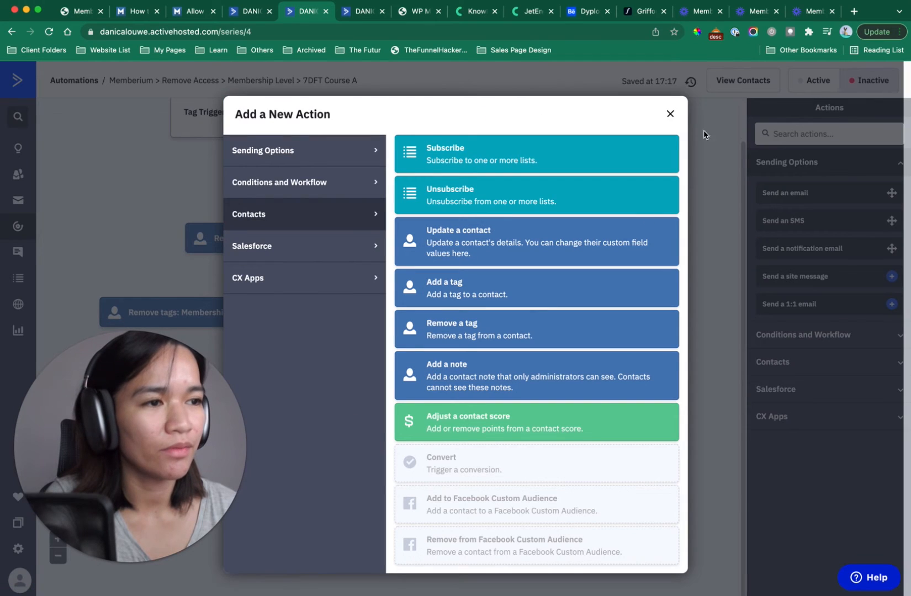
click(672, 115)
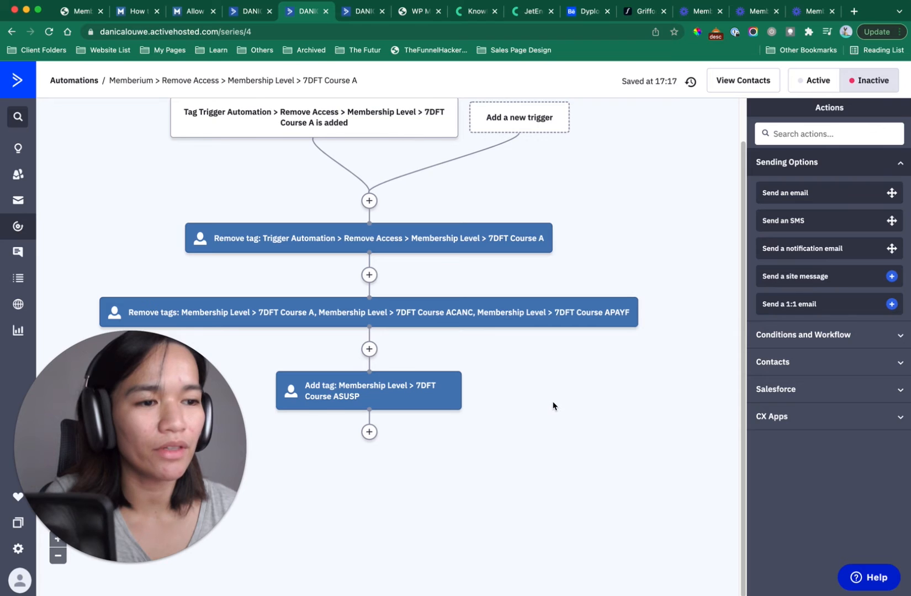
scroll(553, 406, up, 2)
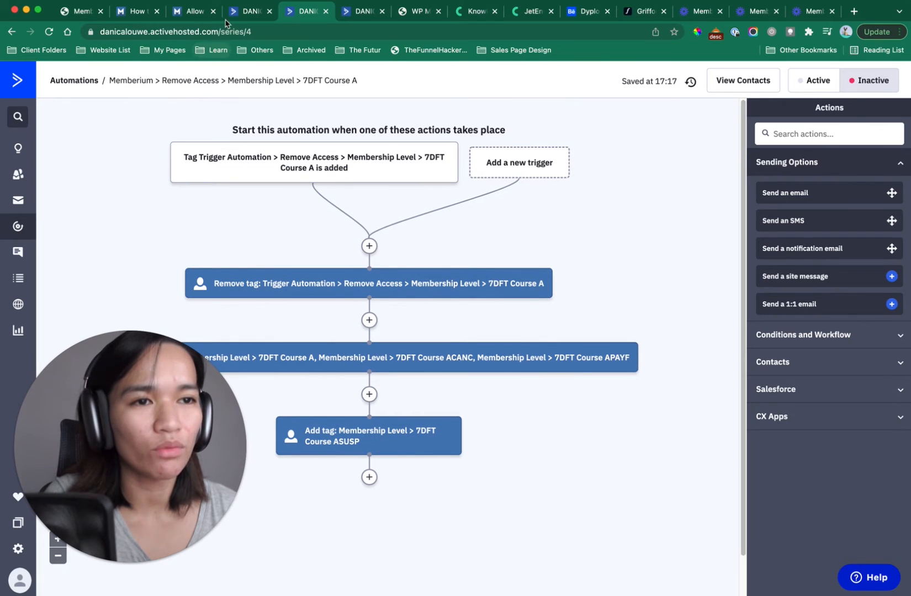
- Open the ActiveCampaign automations list from the contact record and review the existing Memberium automations
click(254, 17)
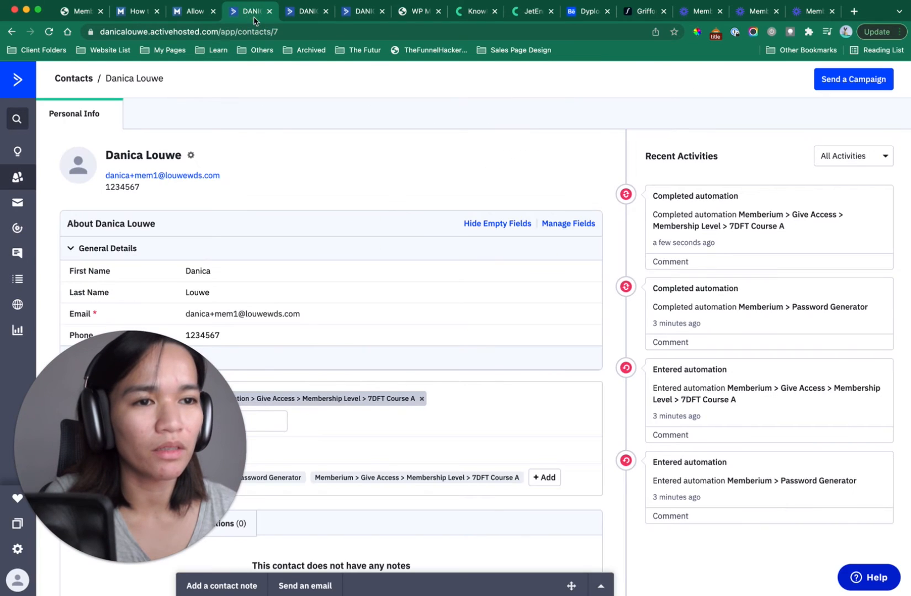
click(29, 221)
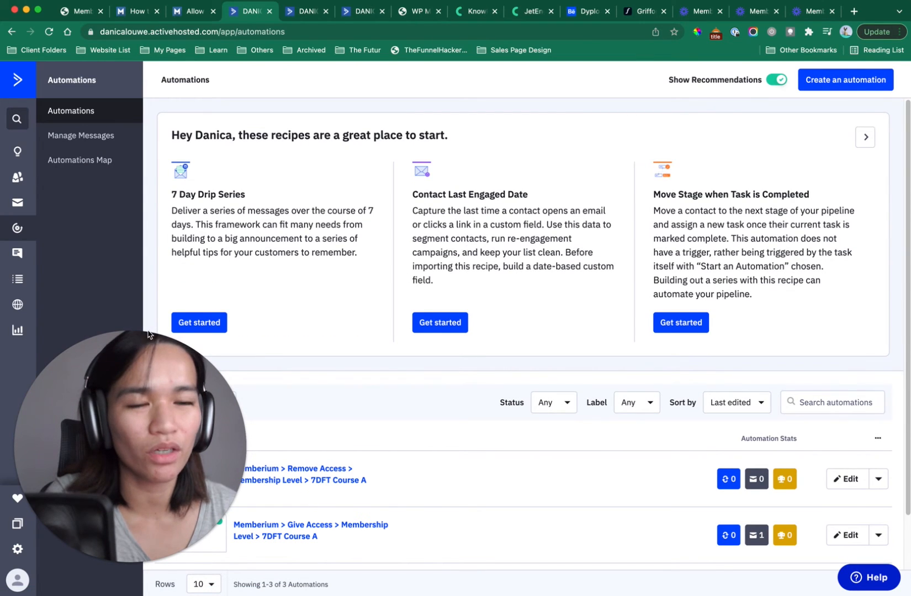
scroll(417, 364, down, 2)
drag(161, 464, 155, 273)
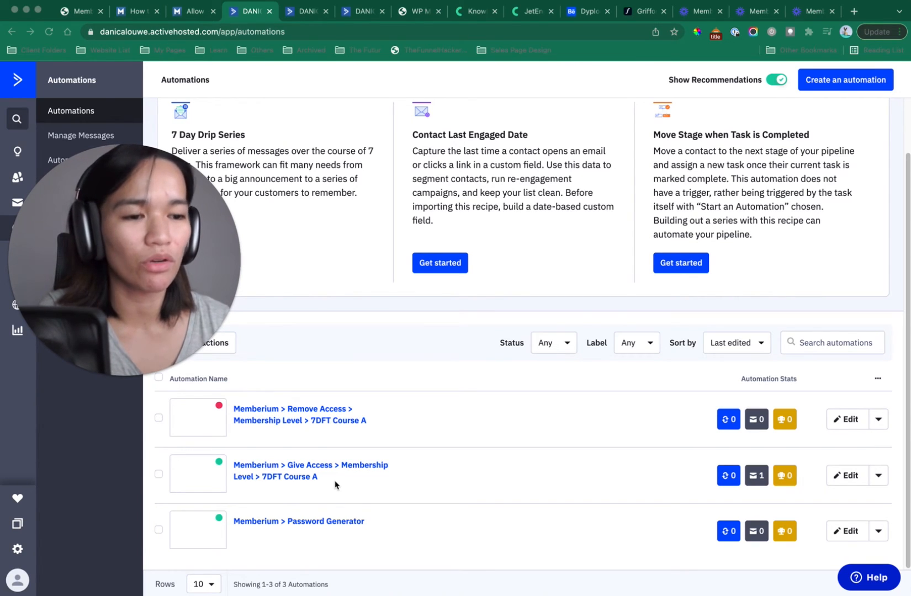
click(349, 524)
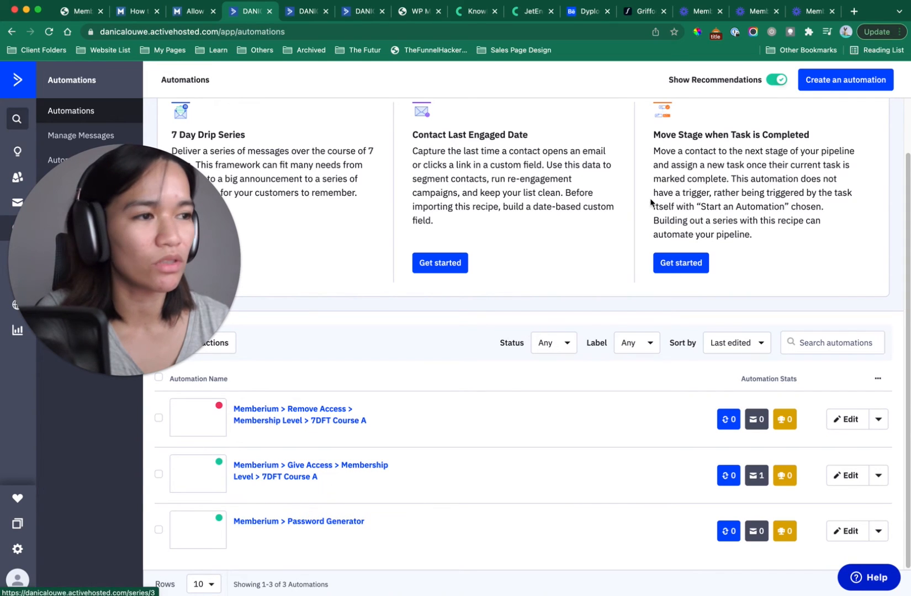
click(313, 15)
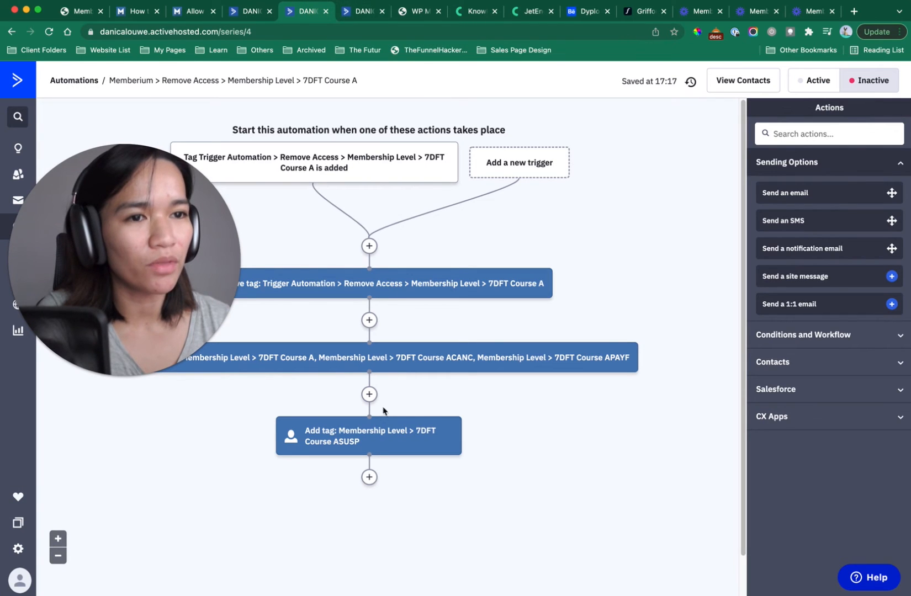
click(243, 12)
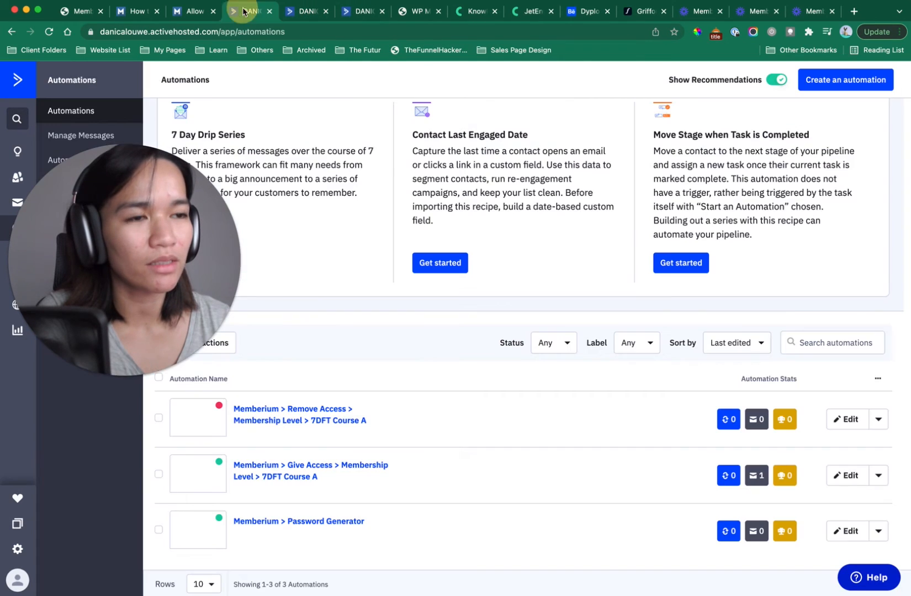
- Create a new automation using the Start from Scratch recipe, leaving it without a start trigger
click(860, 88)
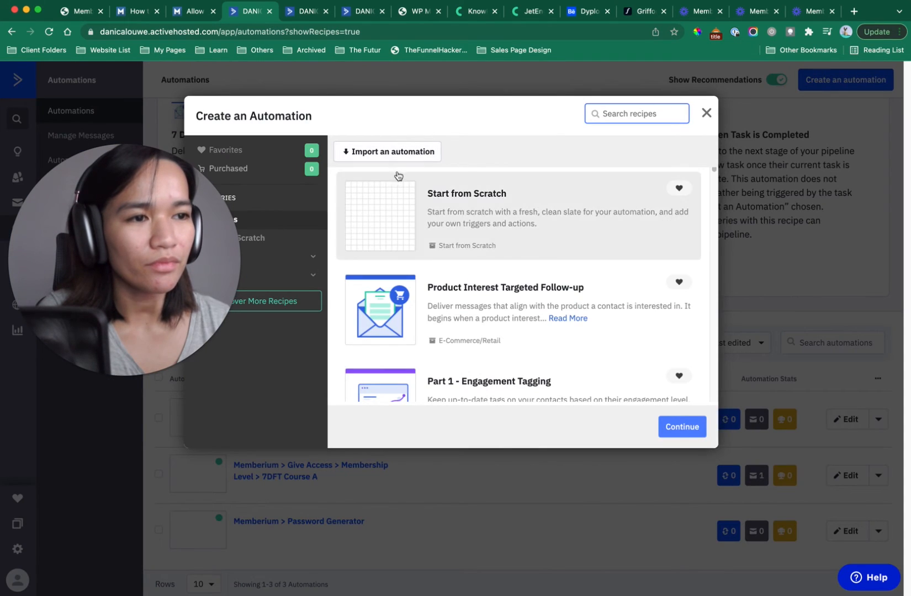
click(376, 204)
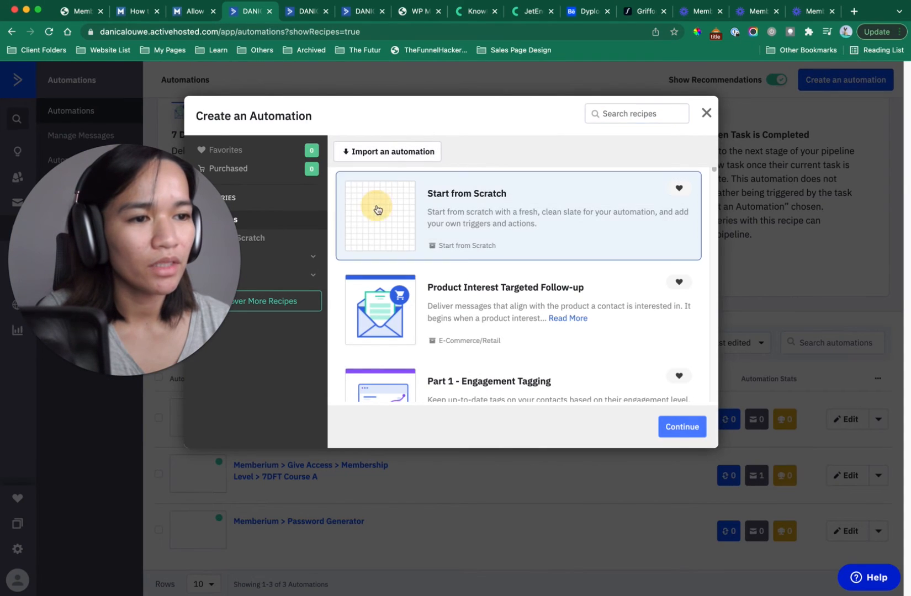
click(683, 430)
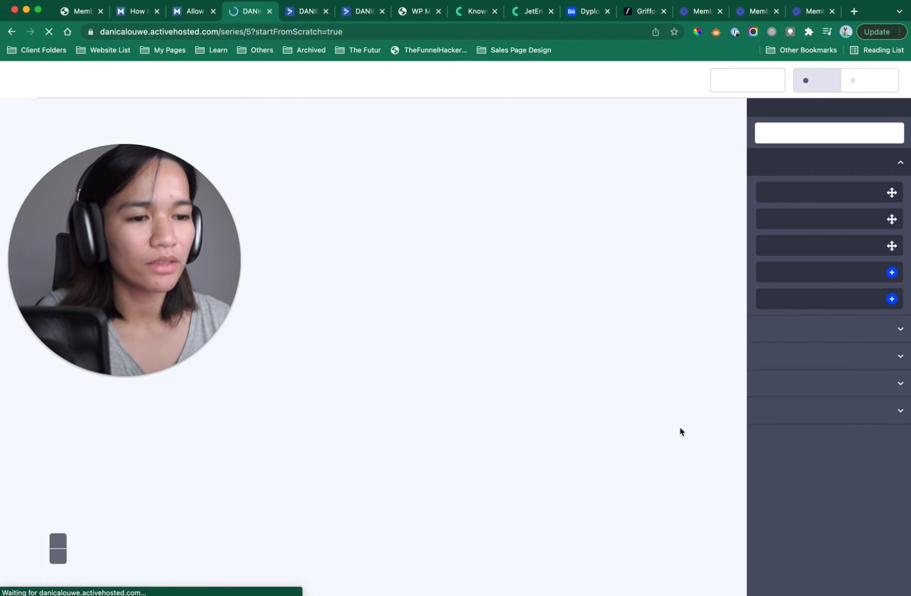
click(396, 133)
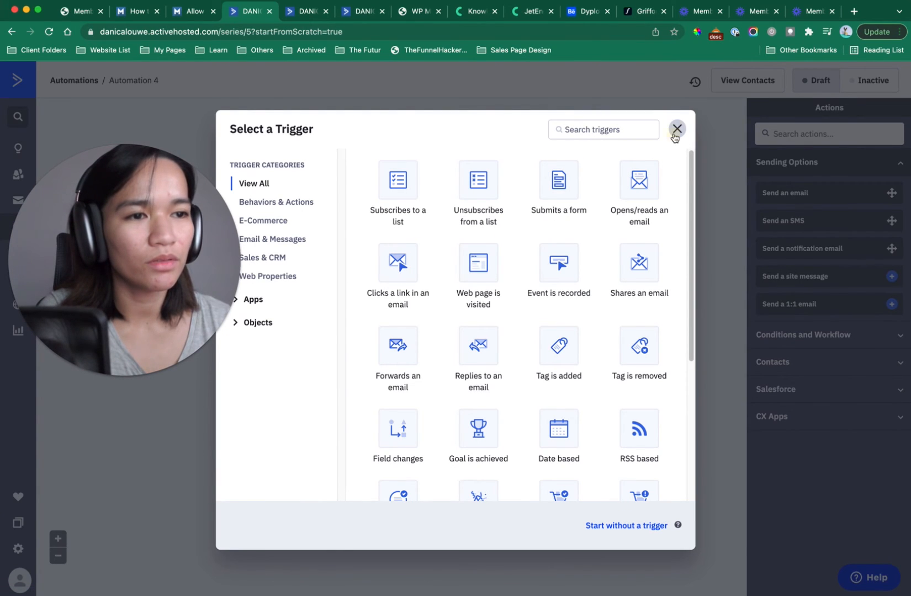
click(675, 130)
- Name the new automation "Memberium > Update Contact Record" and save the name
click(137, 80)
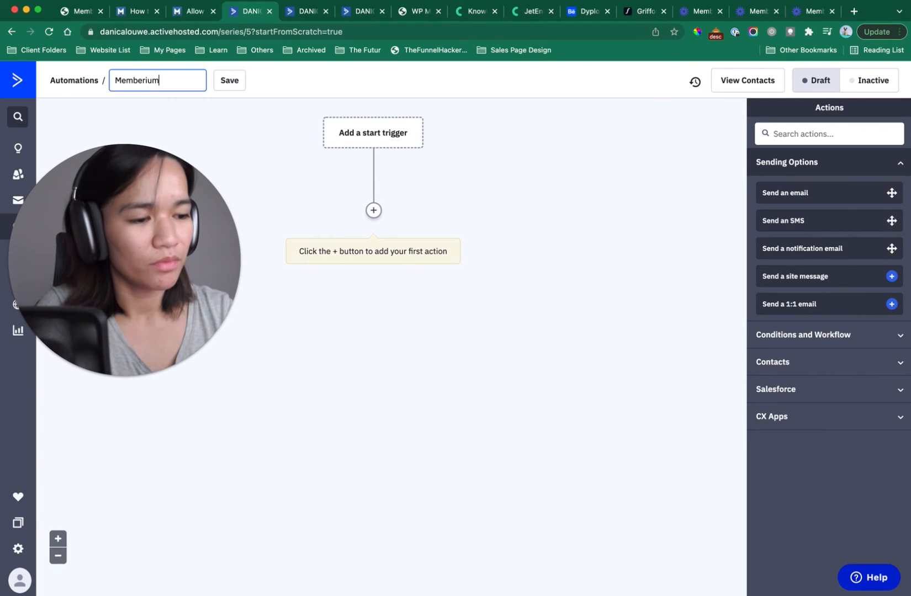
text(Memberium > Update)
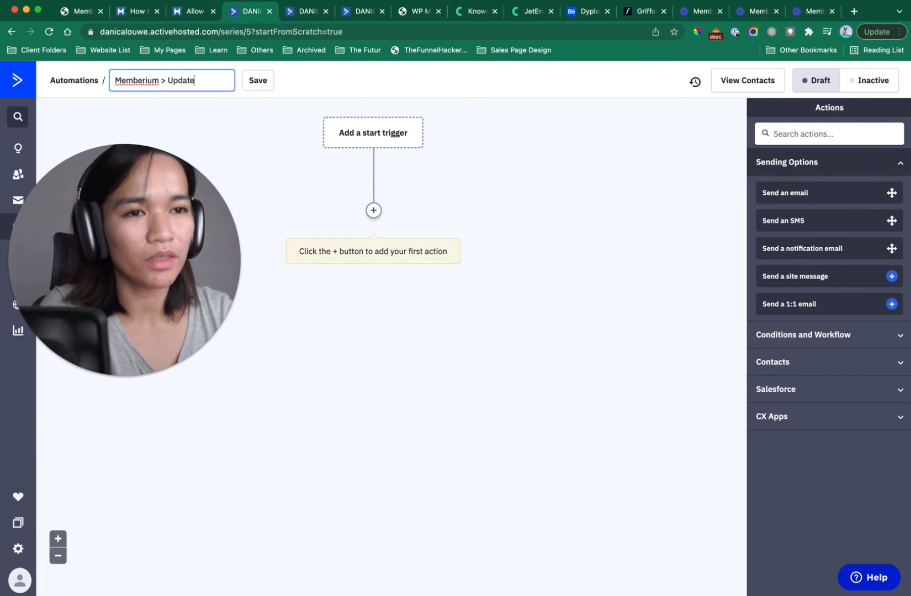
text( Contact Record)
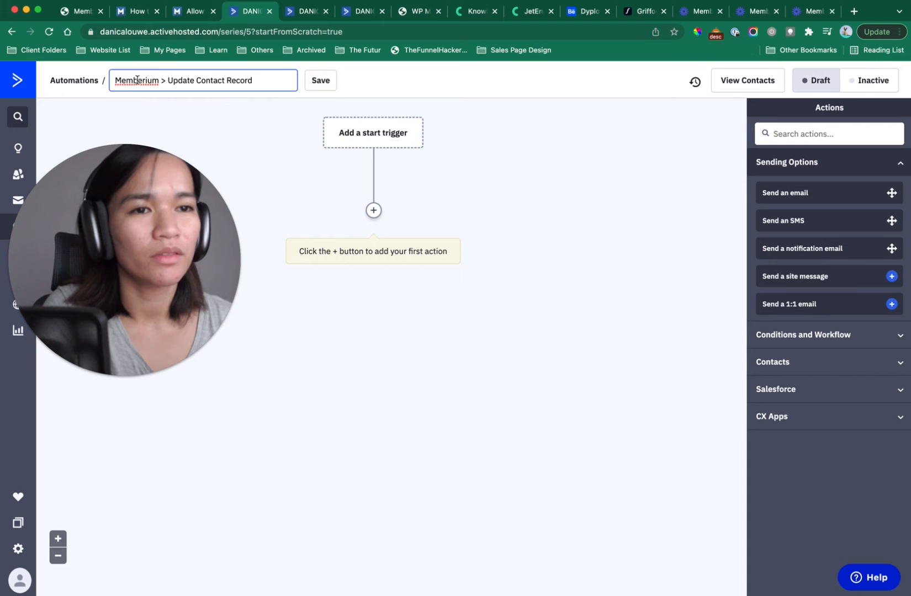
click(330, 76)
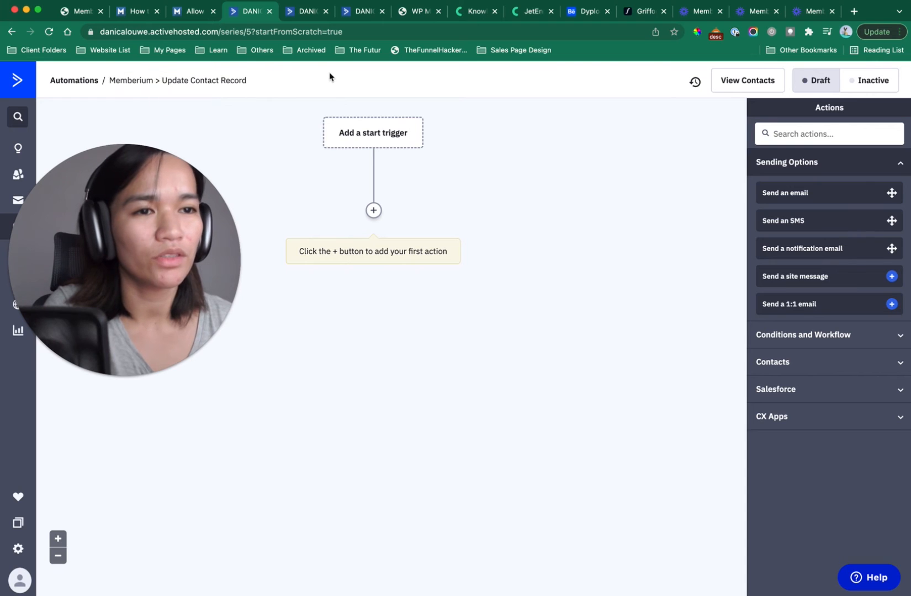
- Add a webhook action as the first step and paste Memberium's update-contact URL with its auth key as the post address
click(373, 210)
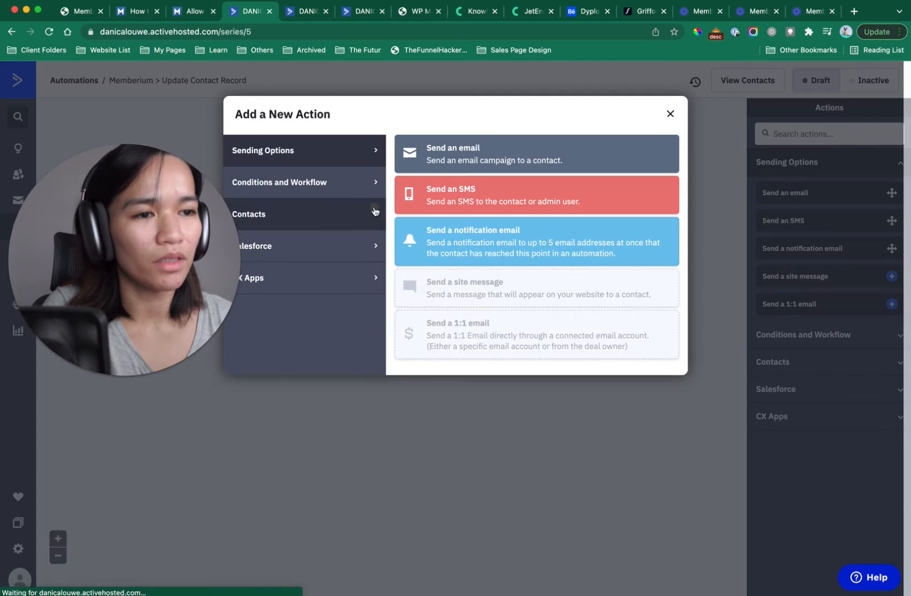
click(331, 252)
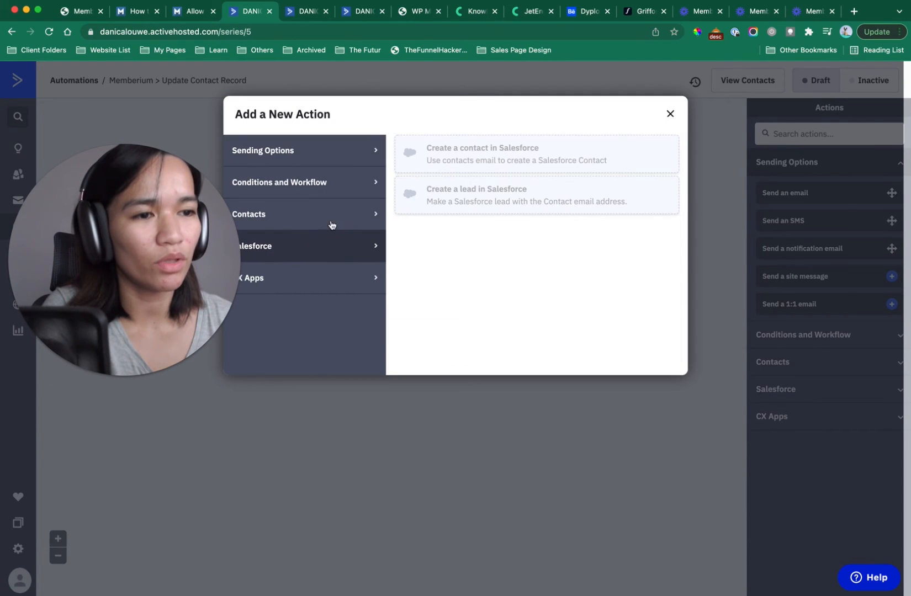
click(325, 213)
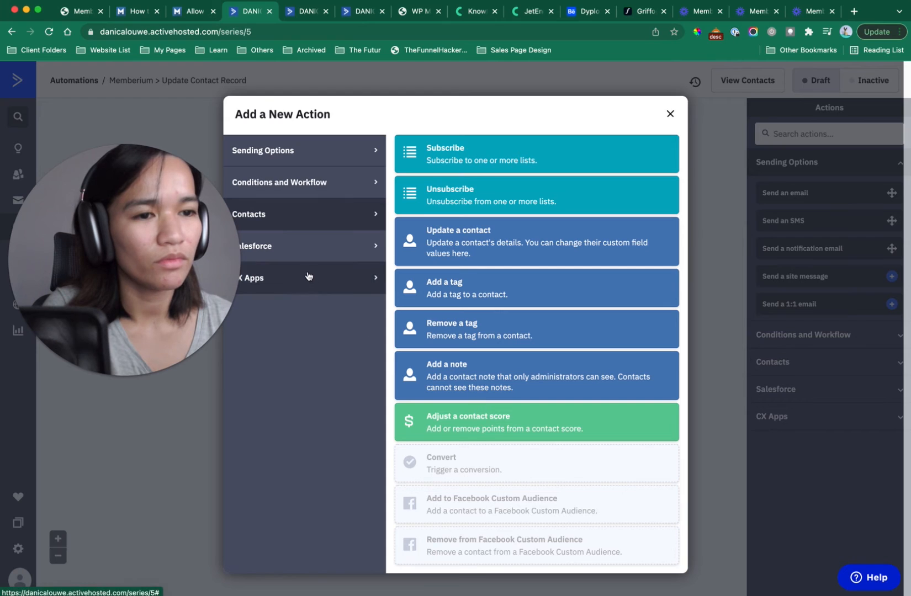
click(321, 183)
click(477, 462)
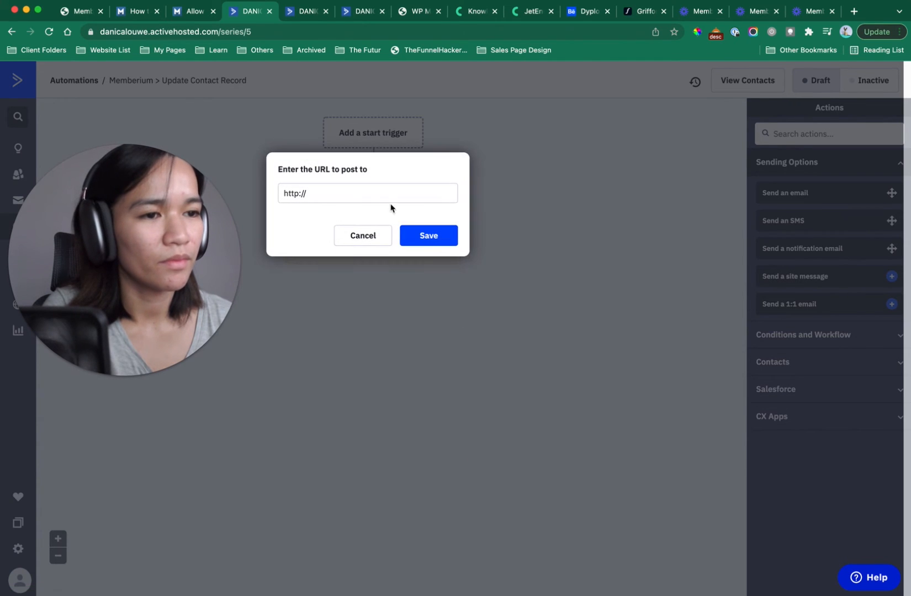
click(381, 192)
key(super+v)
key(super+a)
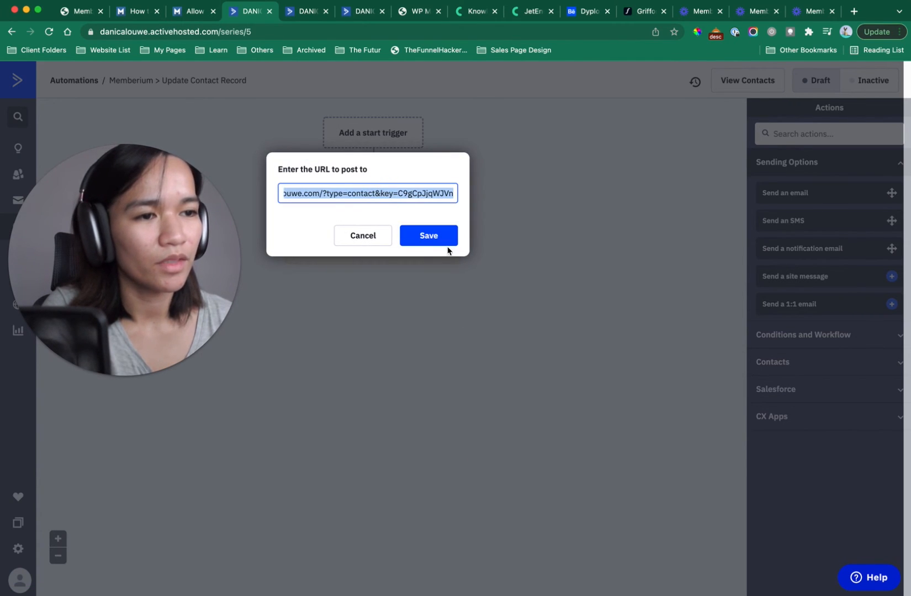
key(super+v)
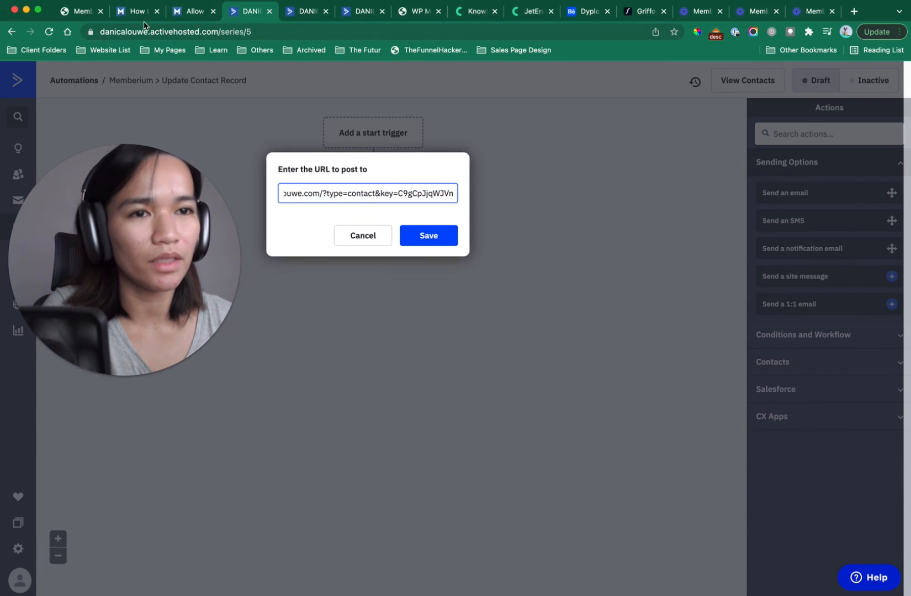
- Recopy the Update Contact Example URL from Memberium, replace the webhook's post URL with it, including the auth key, and save the action
click(75, 11)
triple_click(439, 547)
key(super+c)
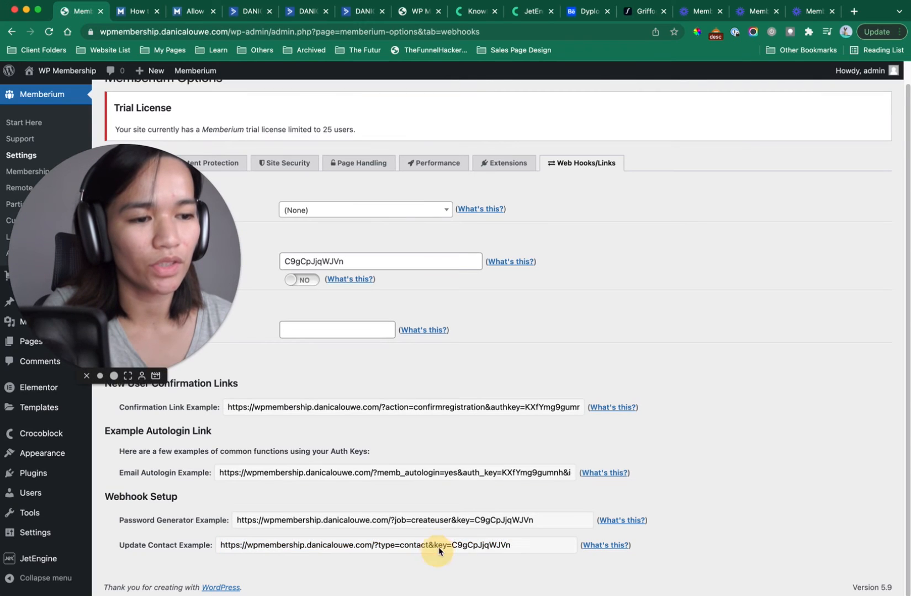
click(251, 11)
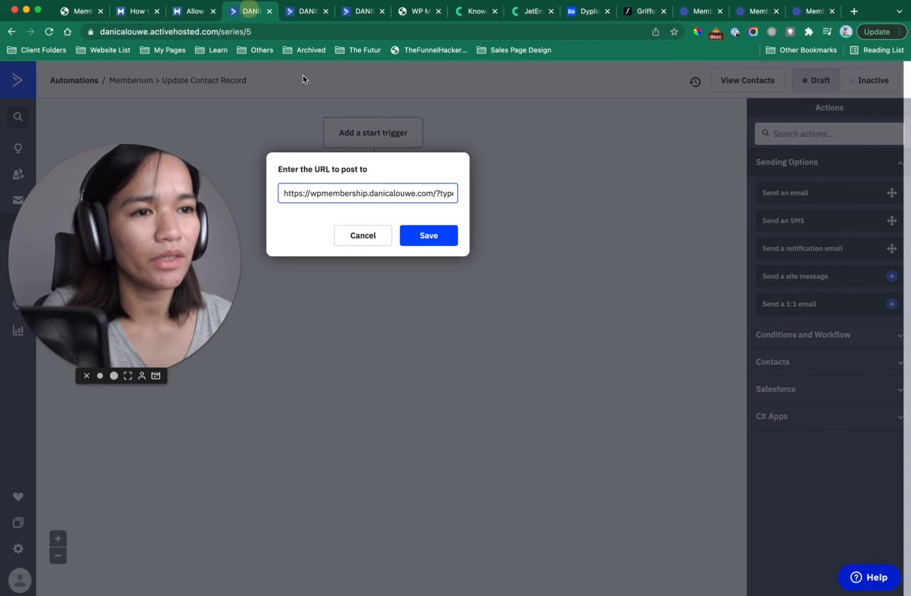
key(super+a)
key(super+v)
click(437, 234)
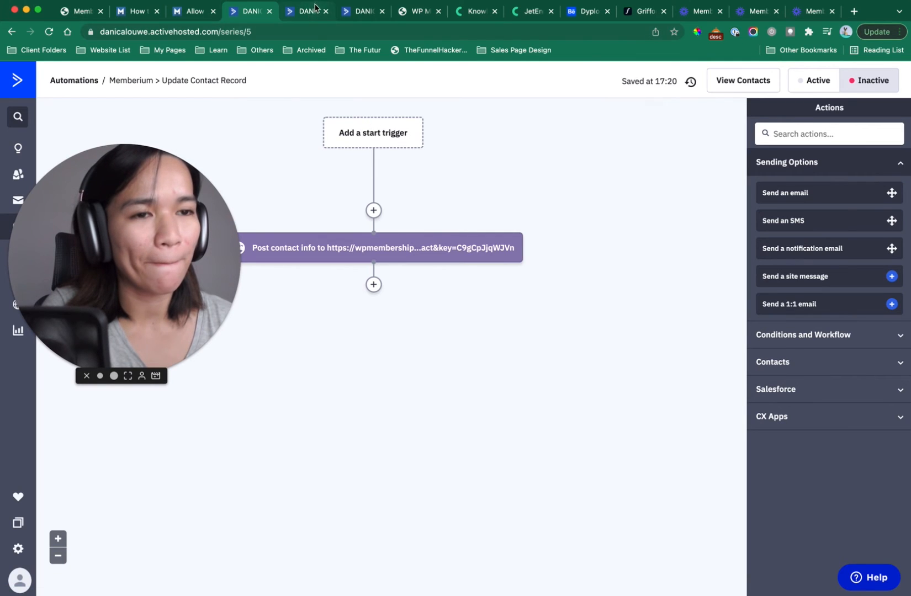
click(362, 11)
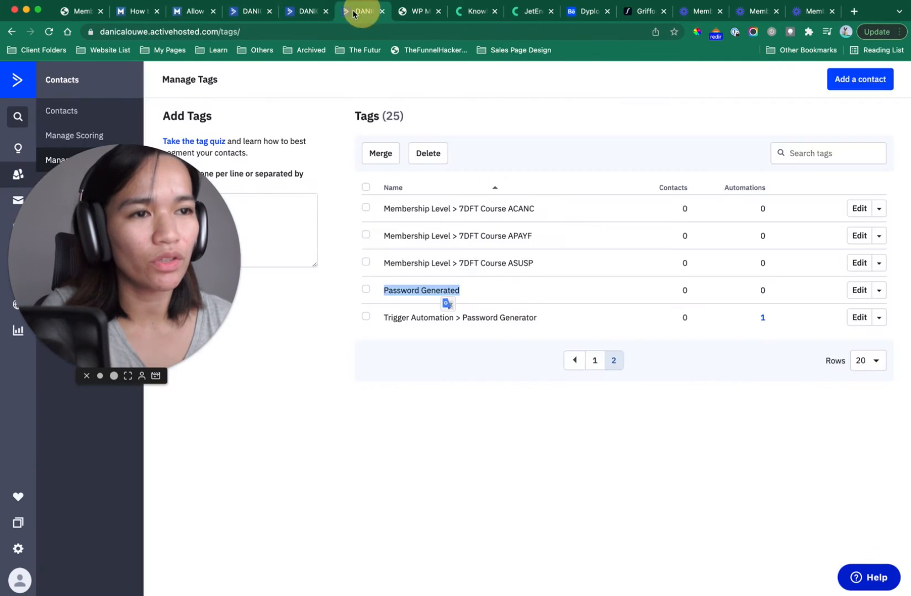
click(302, 12)
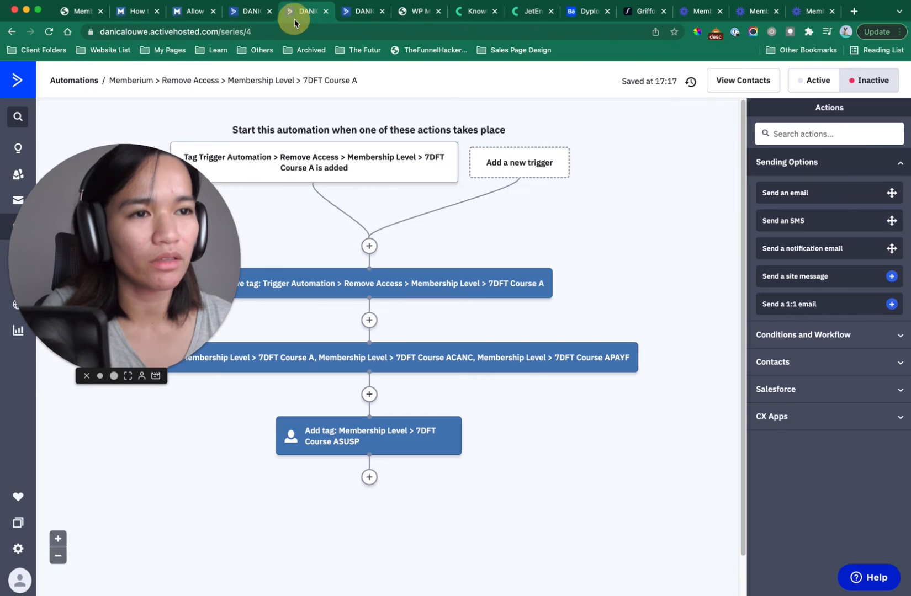
click(369, 478)
click(342, 189)
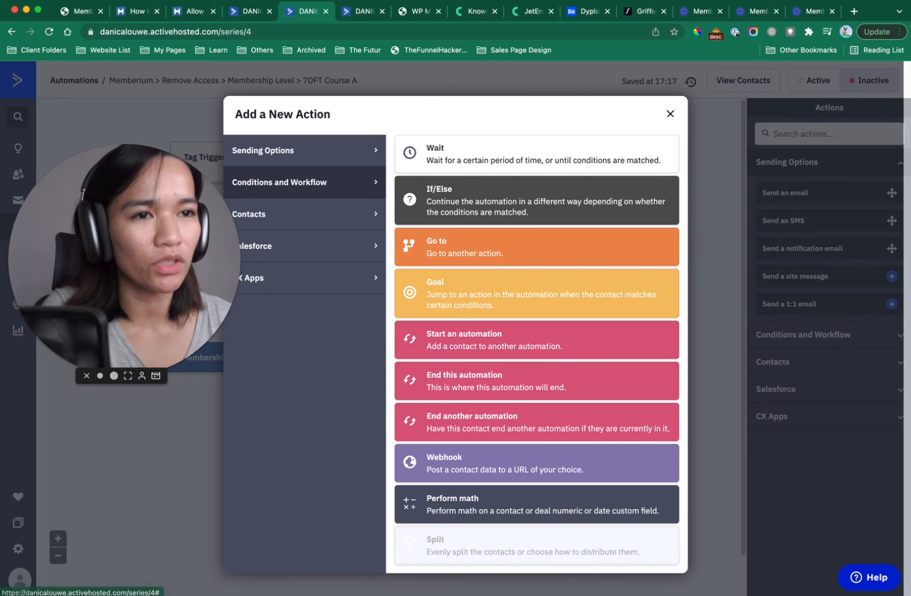
- Open the contacts' tag manager in a new browser tab and go to the second page of the tag list
click(248, 12)
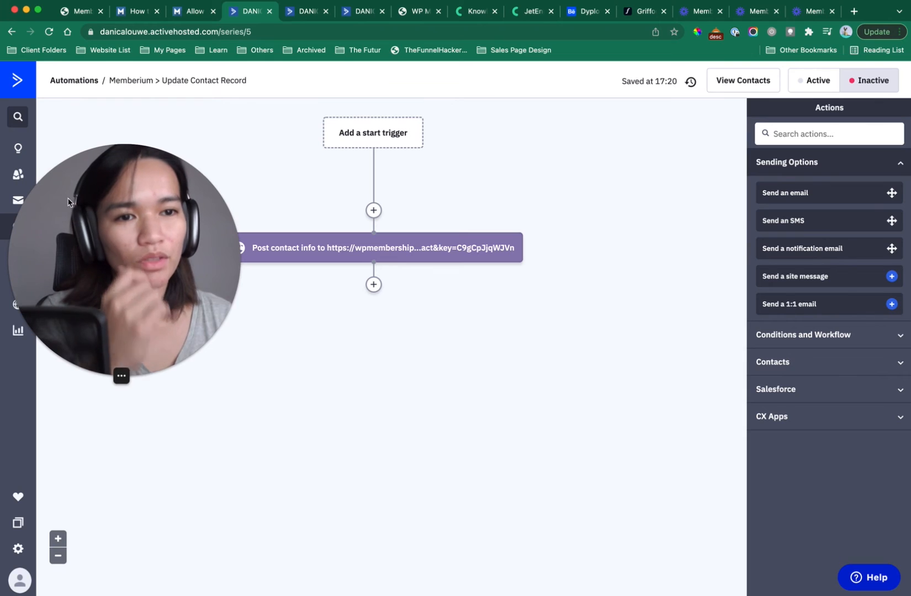
drag(88, 212, 92, 392)
click(19, 175)
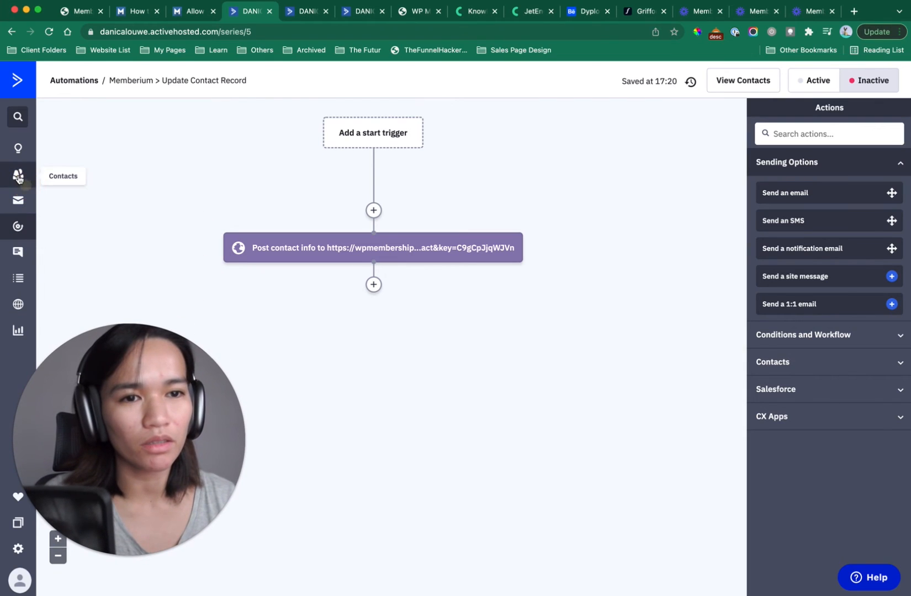
super+click(19, 175)
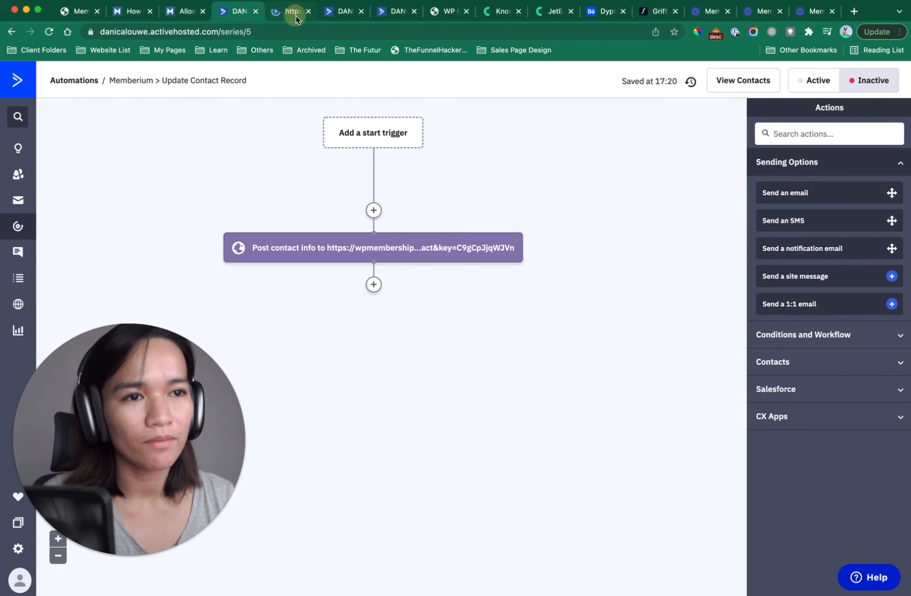
drag(296, 20, 234, 12)
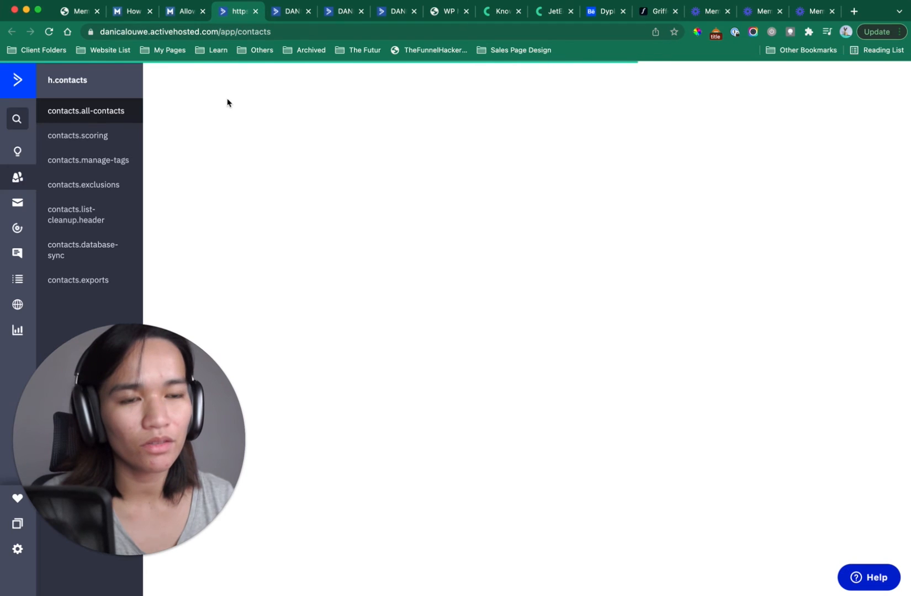
click(92, 167)
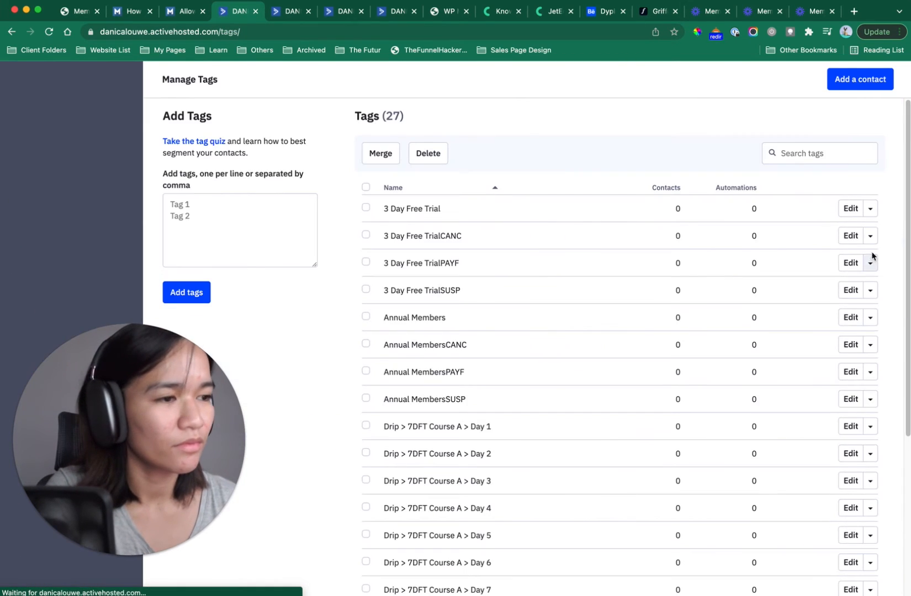
click(812, 151)
scroll(774, 378, down, 5)
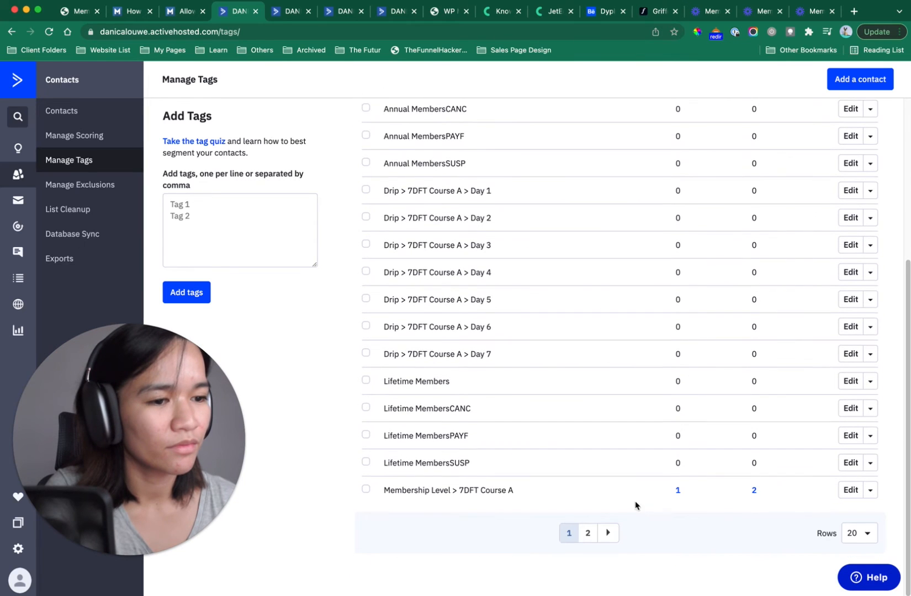
click(588, 534)
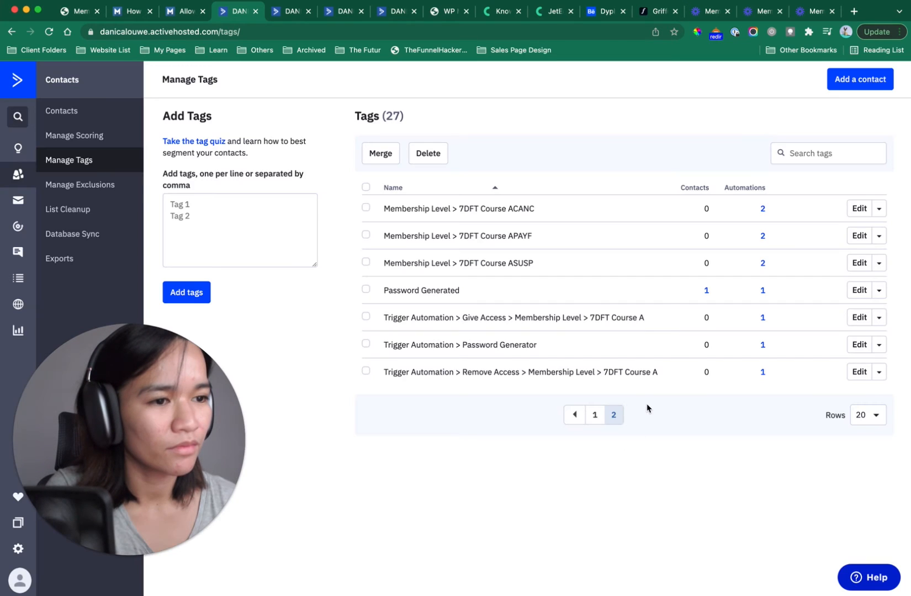
- Create the tag "Trigger Automation > Update Contact Record" from the copied Password Generator trigger tag's name, and copy the new name
drag(548, 356, 386, 340)
key(super+c)
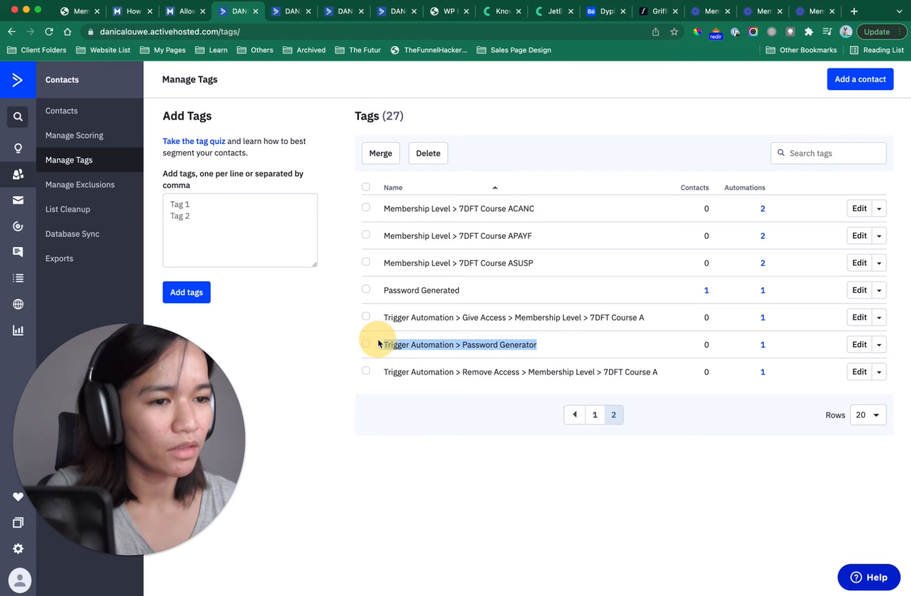
click(190, 206)
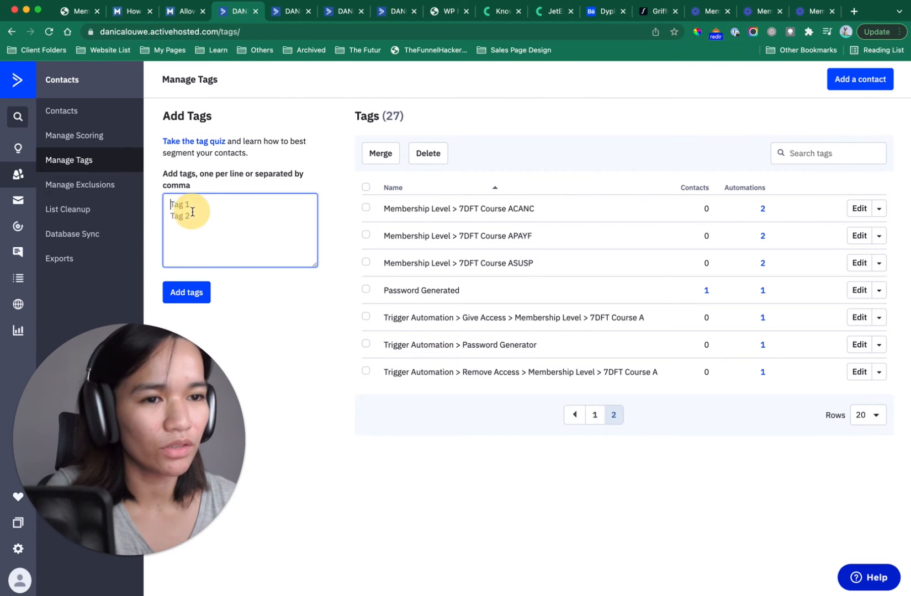
key(super+v)
drag(249, 204, 258, 230)
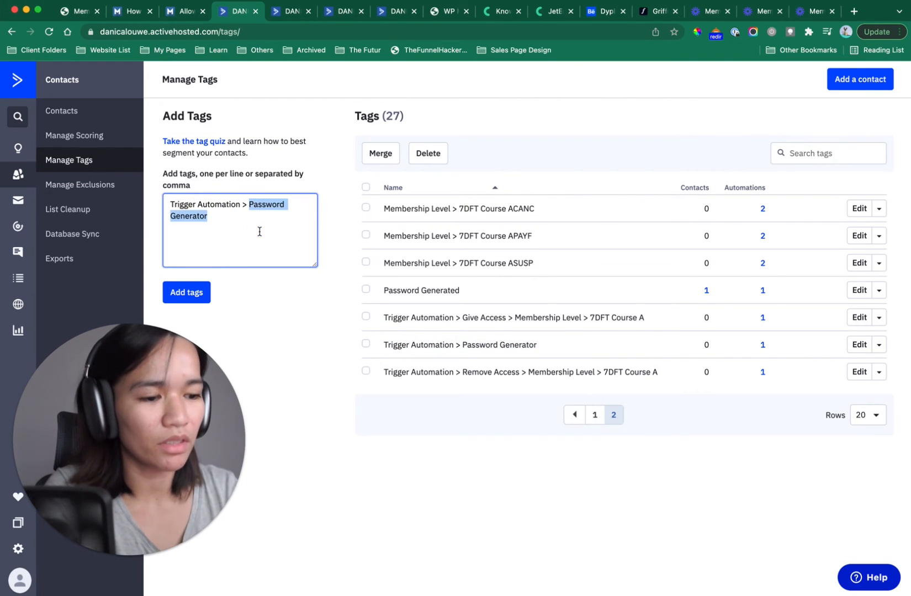
text(Update Contact Rec)
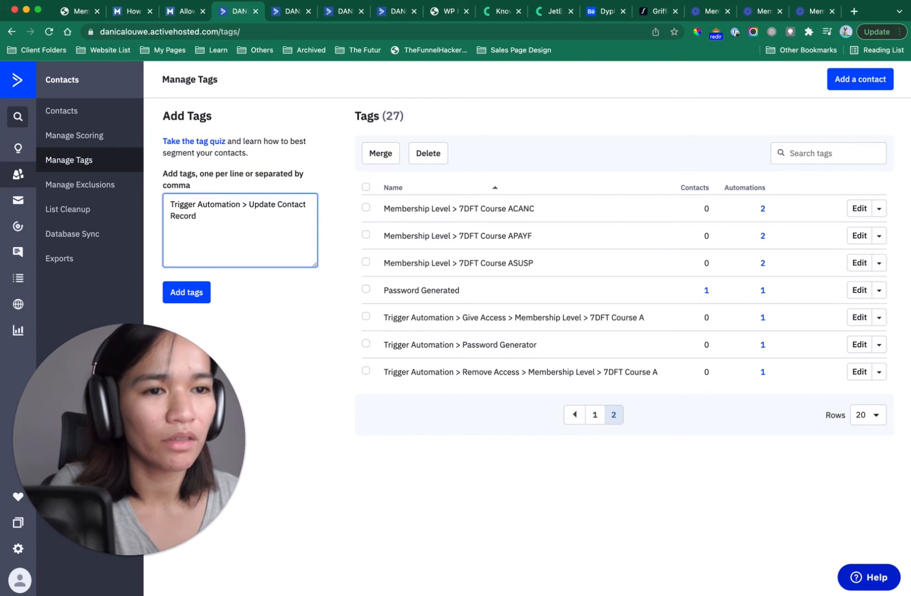
key(super+a)
key(super+c)
click(197, 292)
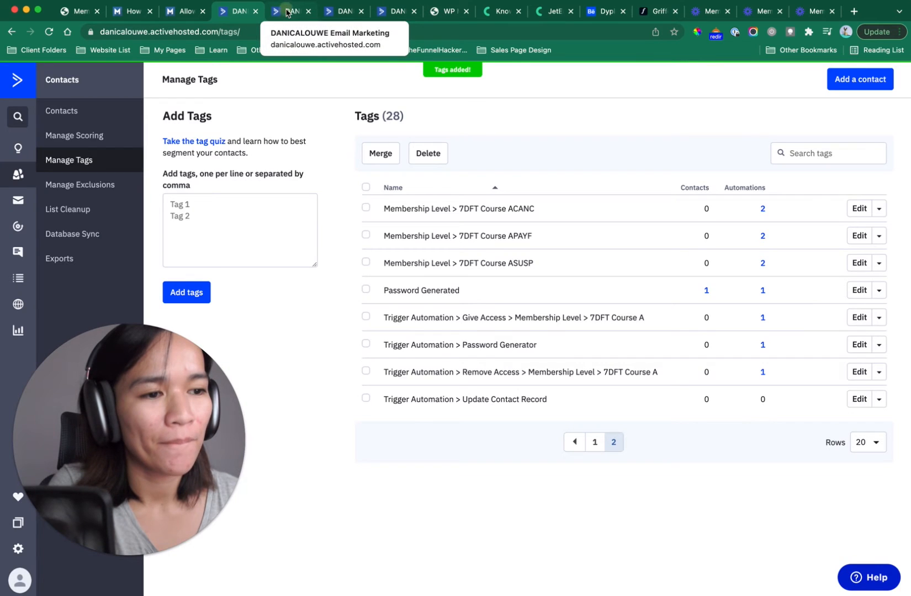
- Add a "Tag is added" start trigger for "Trigger Automation > Update Contact Record" to the Update Contact Record automation
click(287, 12)
click(374, 128)
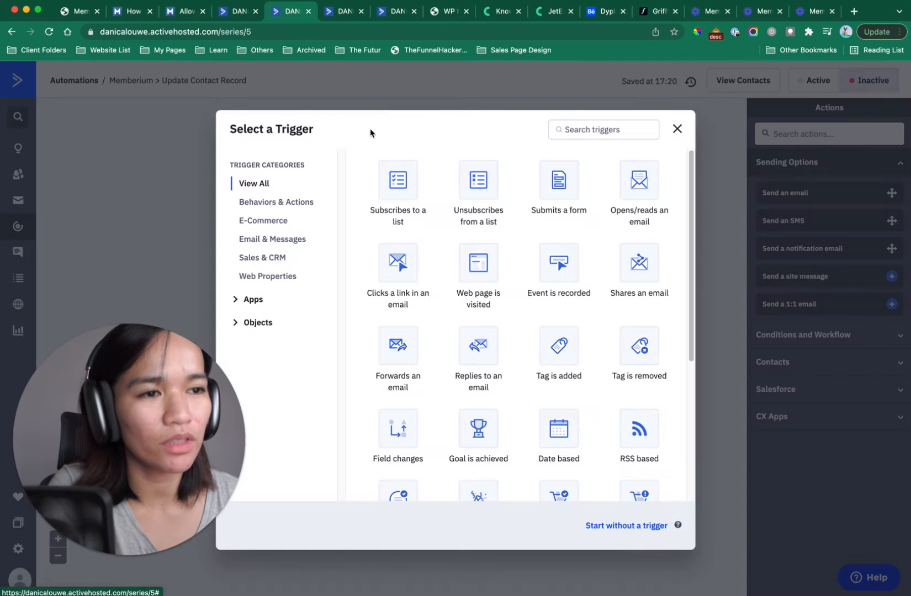
click(605, 128)
text(tag)
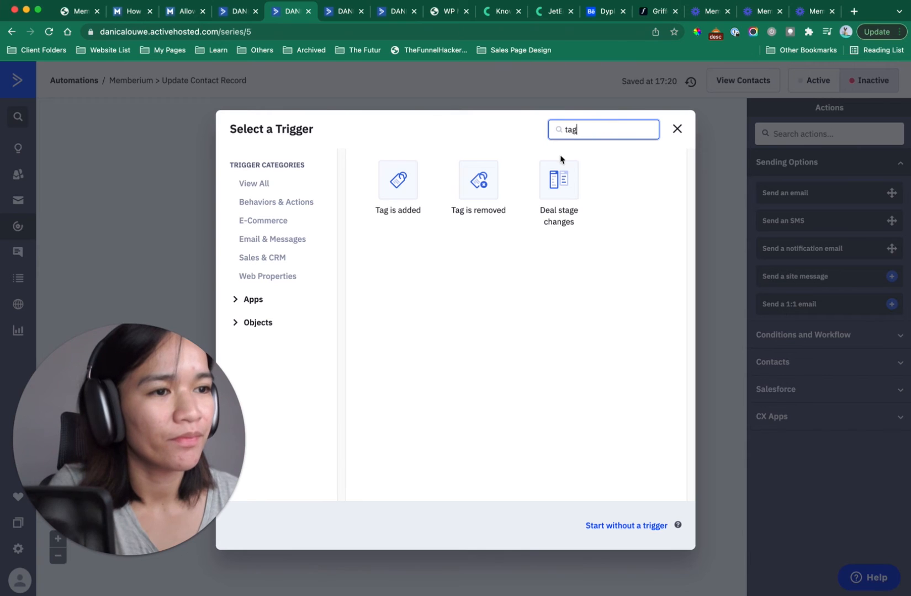
click(388, 193)
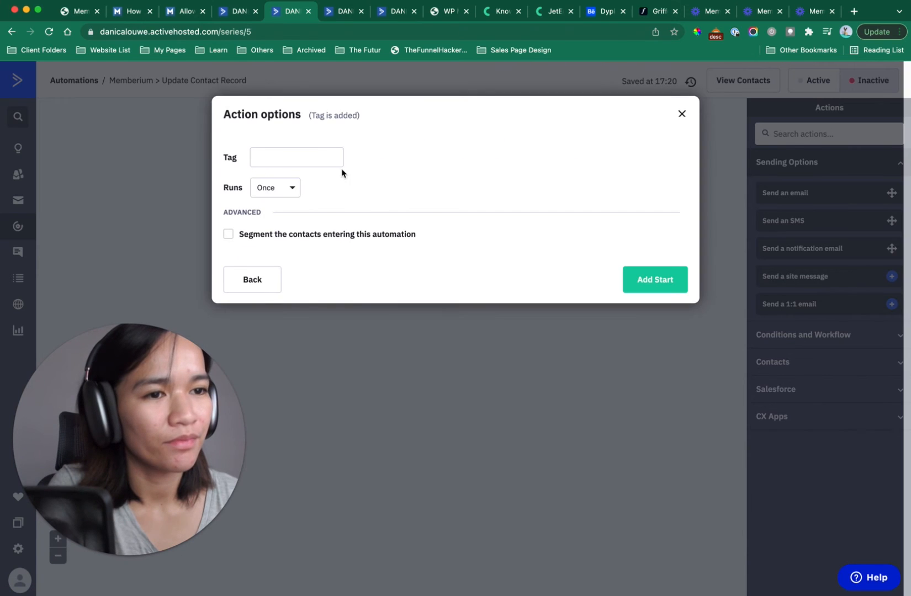
click(324, 158)
text(Update Contact Record)
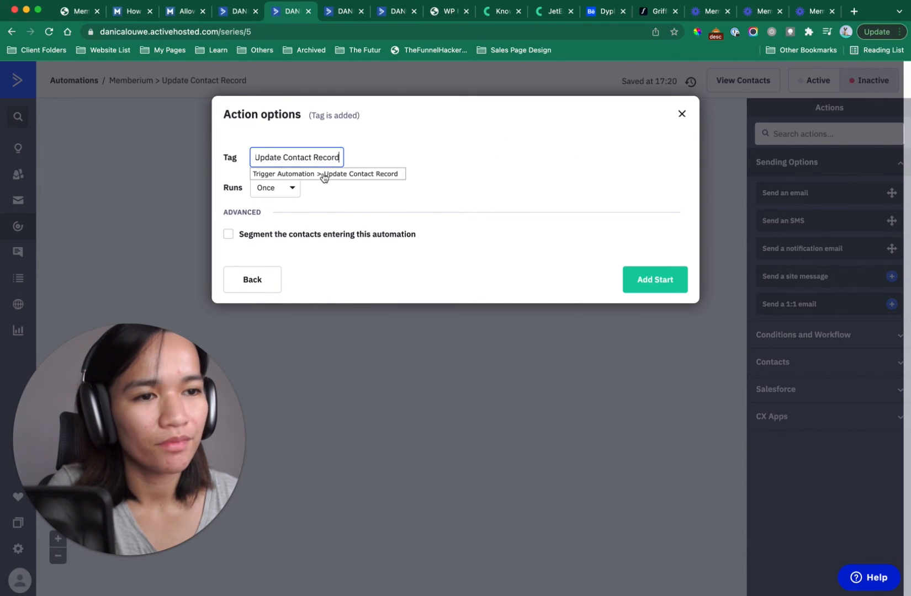
click(322, 176)
click(326, 165)
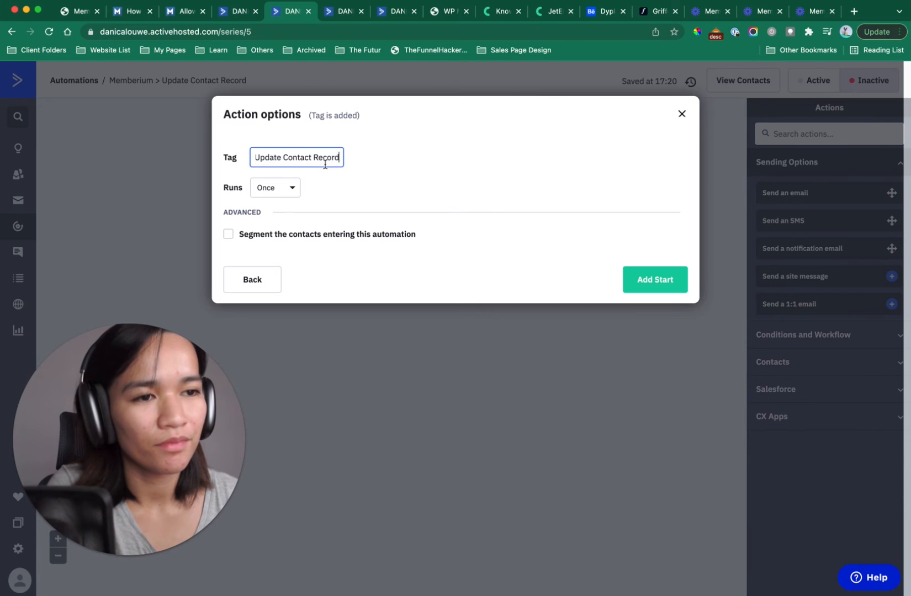
click(320, 172)
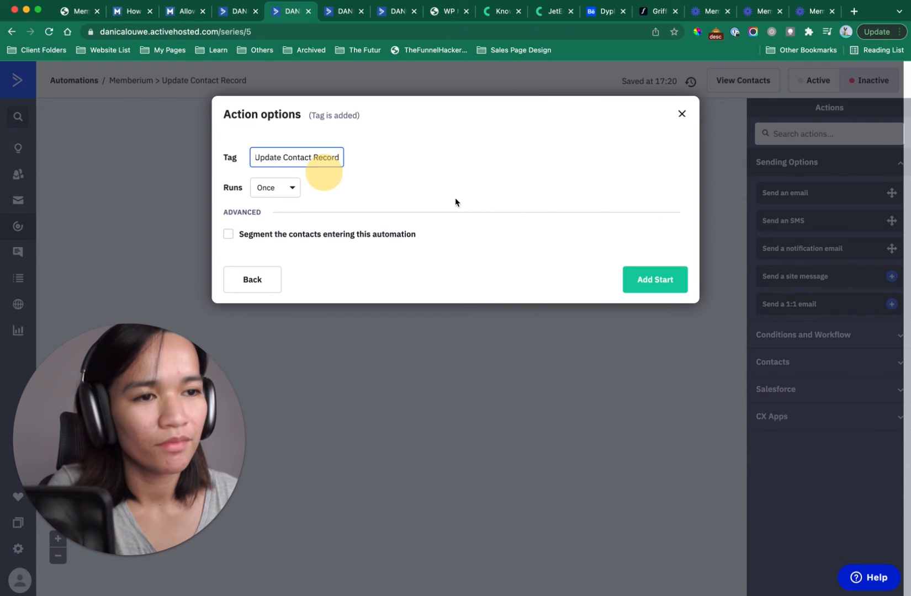
click(646, 278)
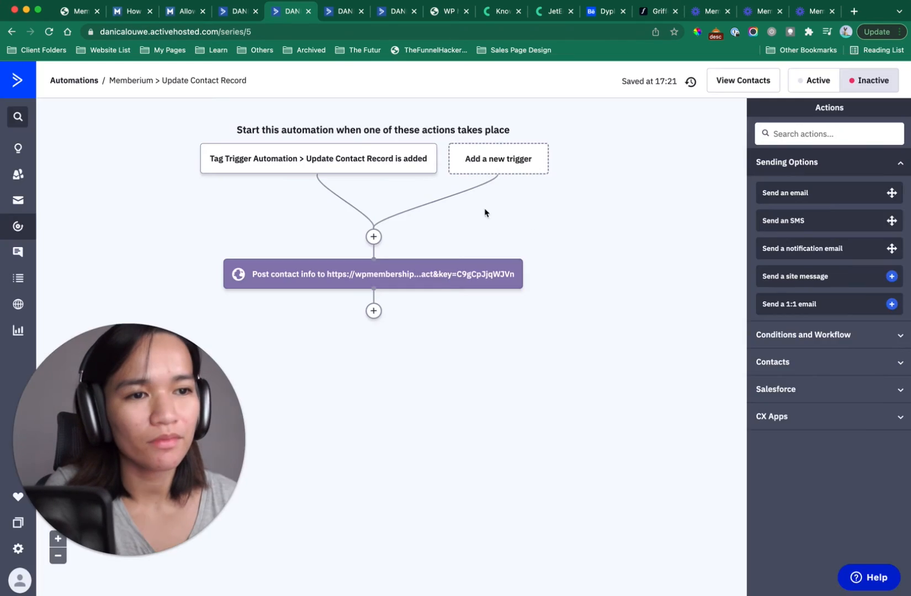
- Insert an action before the webhook that removes the tag "Trigger Automation > Update Contact Record", and save it
mouse_move(365, 261)
click(373, 236)
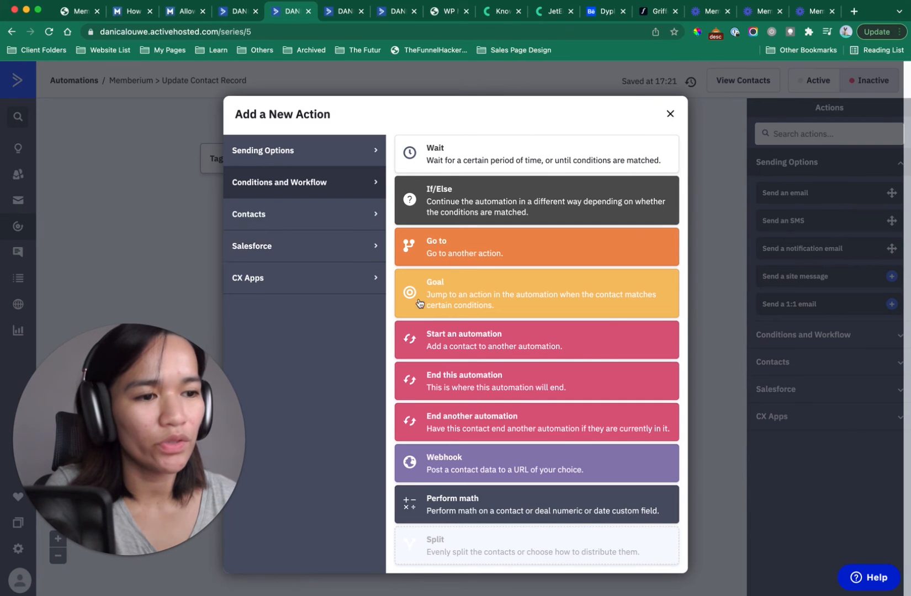
click(348, 225)
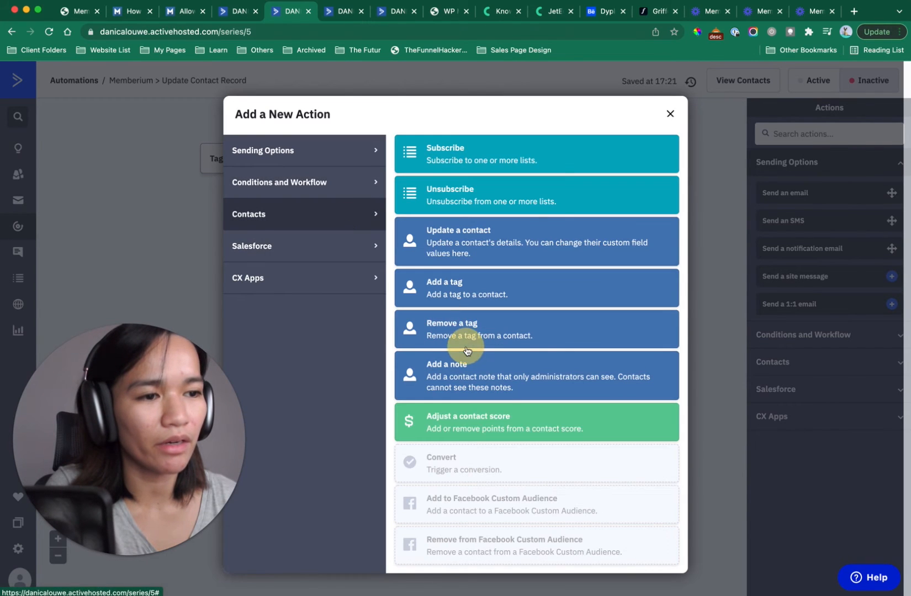
click(467, 345)
click(345, 234)
key(super+v)
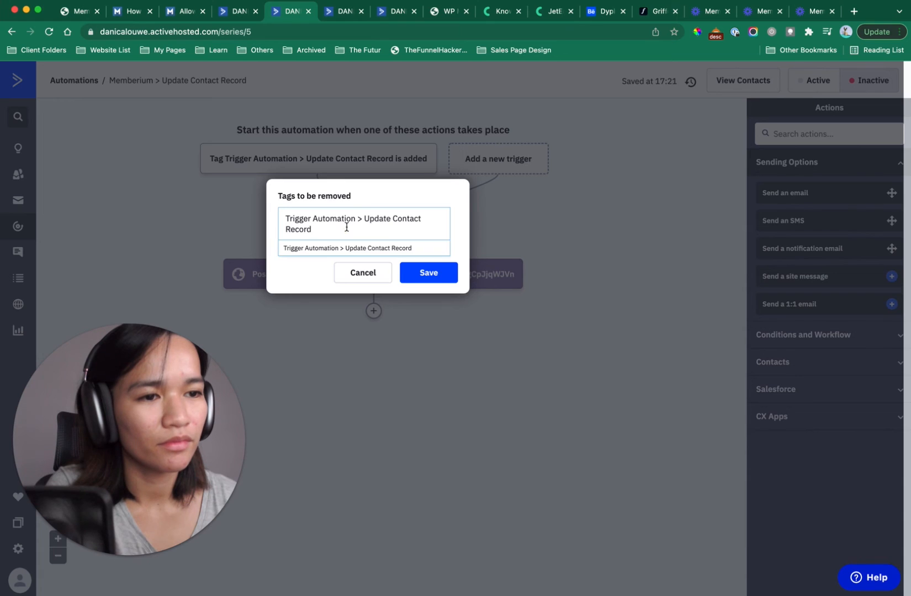
click(349, 249)
click(423, 275)
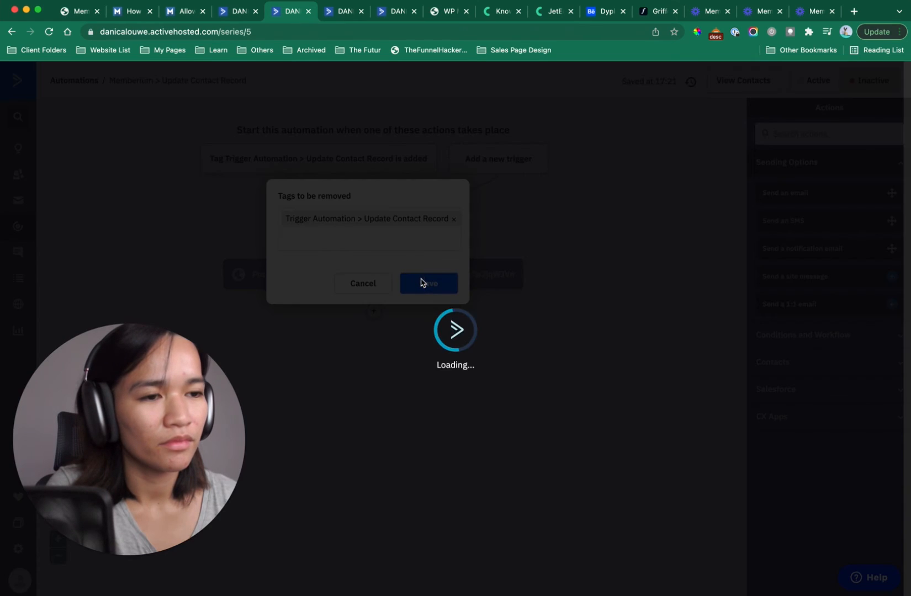
- End the automation after the webhook and set the automation to active
click(374, 384)
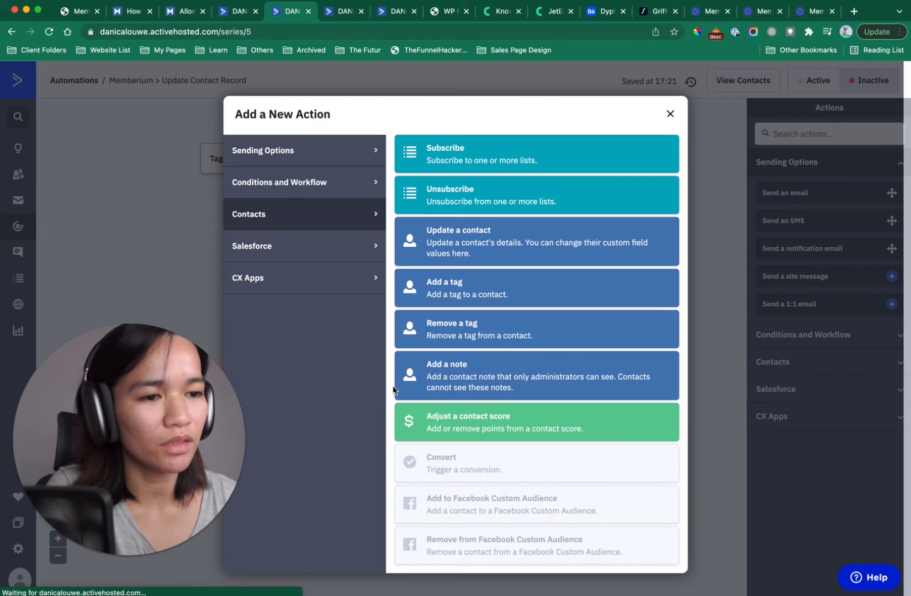
click(297, 188)
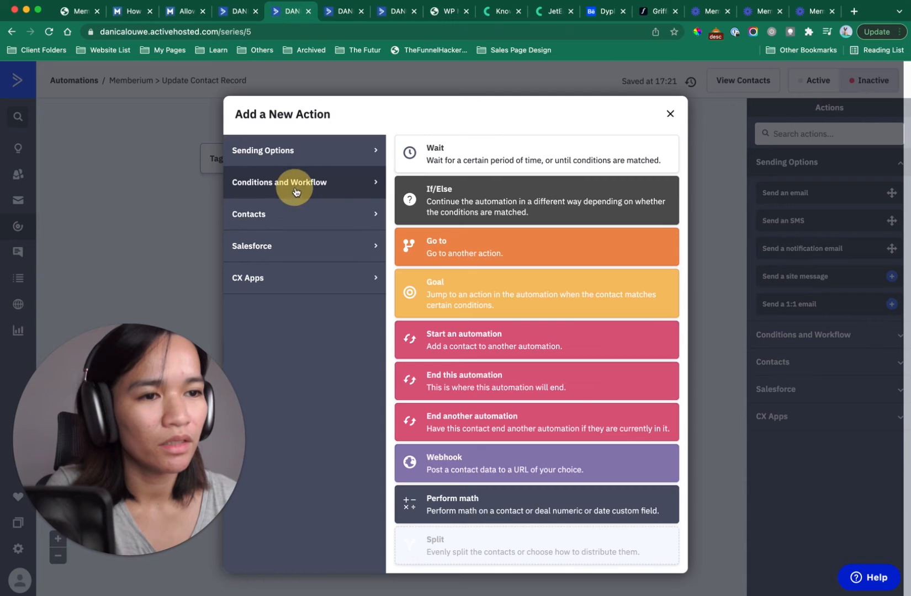
click(481, 376)
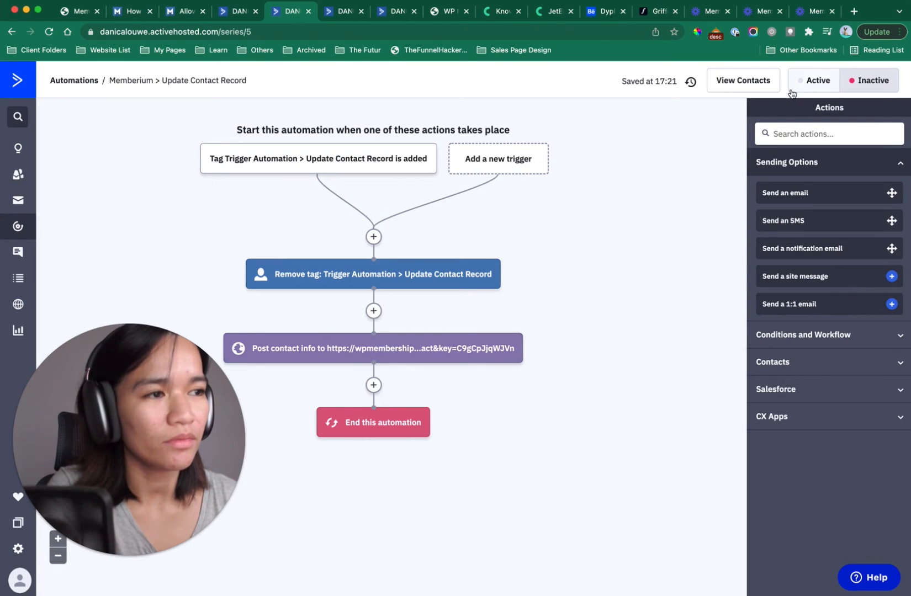
click(814, 81)
click(600, 258)
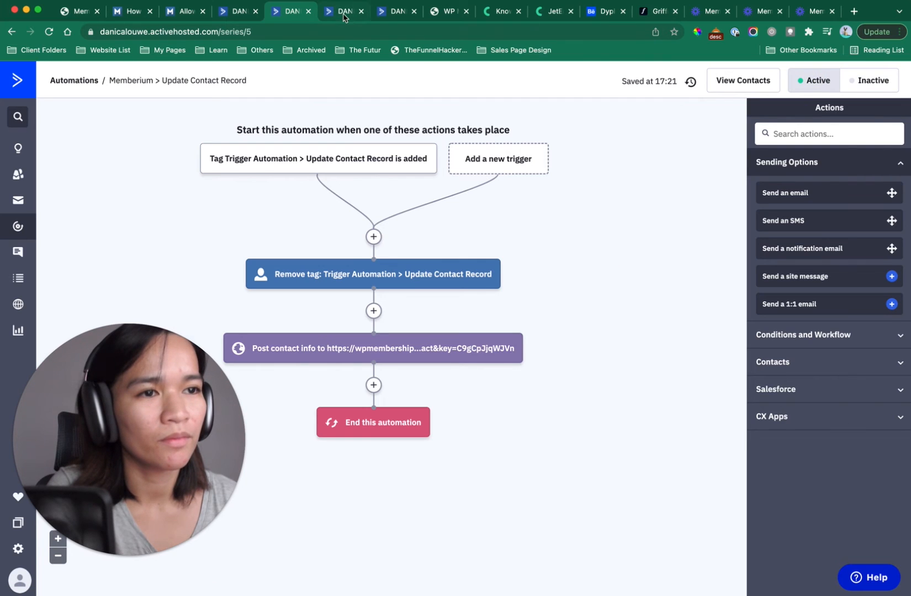
- Close the Update Contact Record automation and dismiss the action chooser left open in the Remove Access automation
click(308, 11)
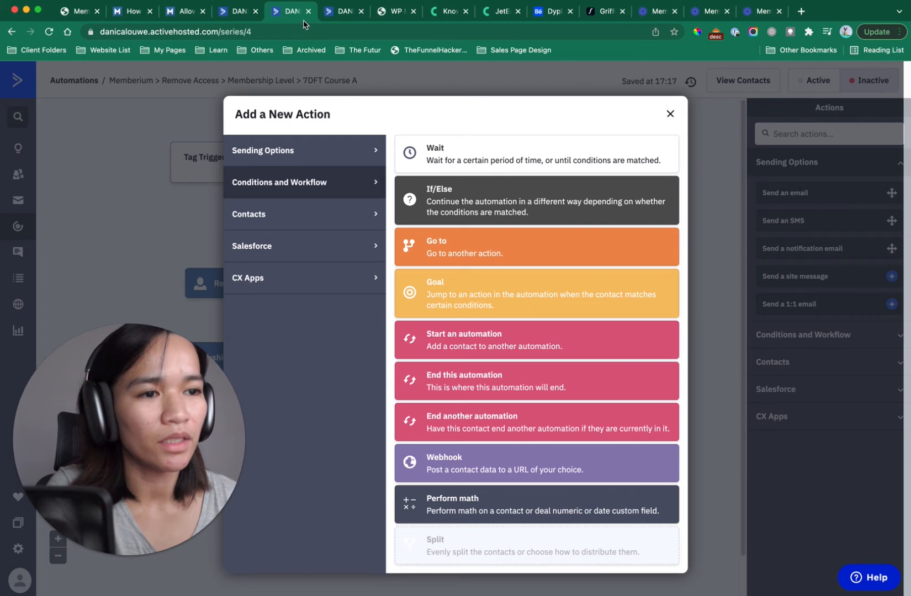
click(670, 115)
click(366, 478)
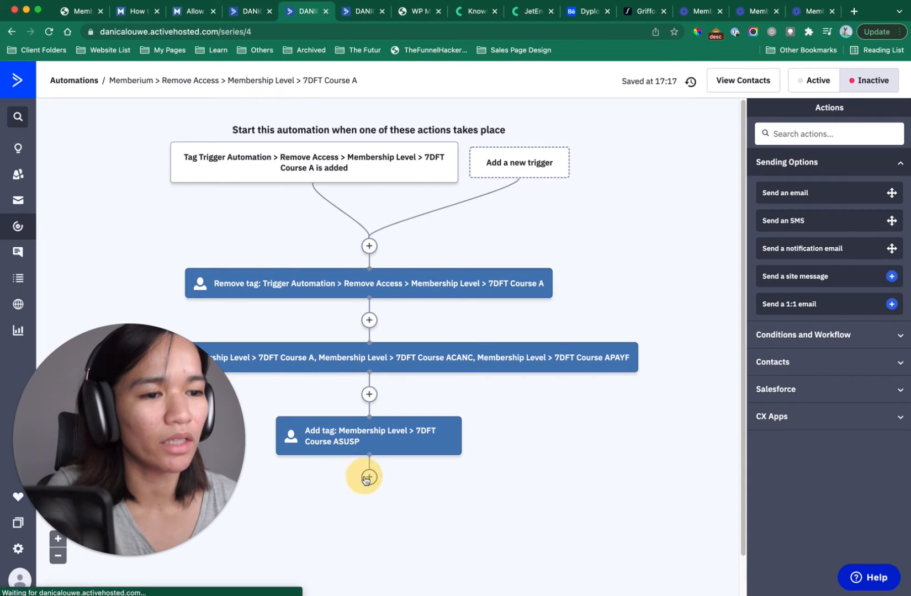
click(449, 341)
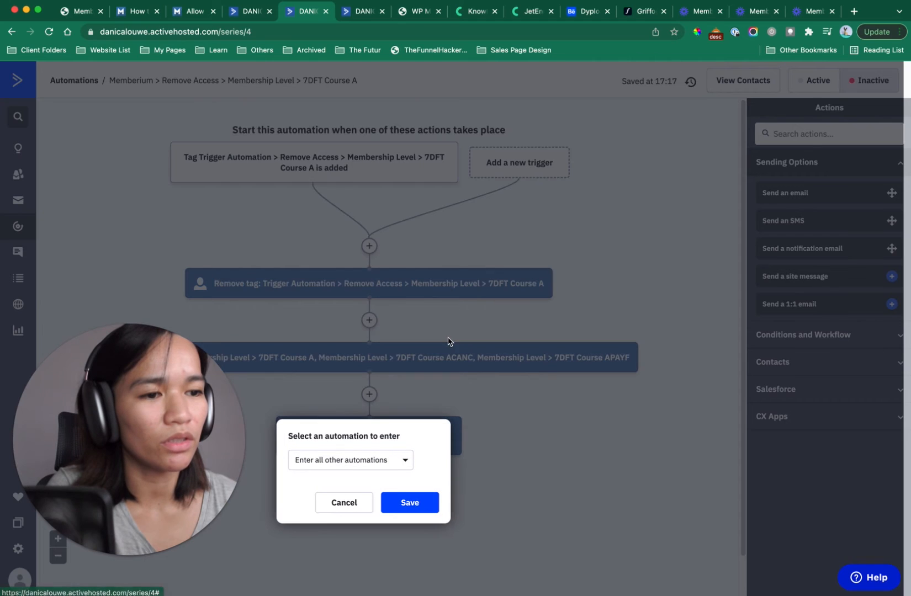
click(383, 459)
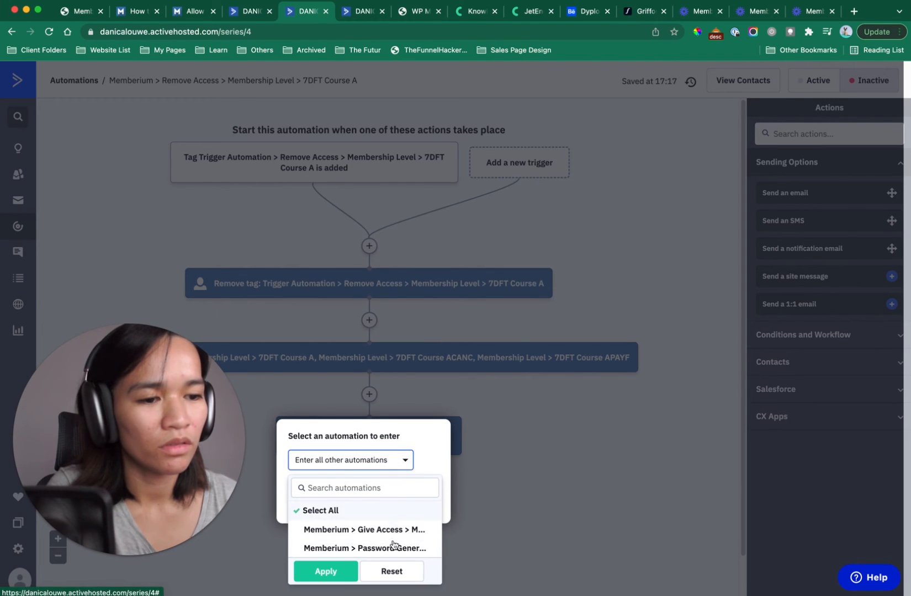
click(377, 483)
text(up)
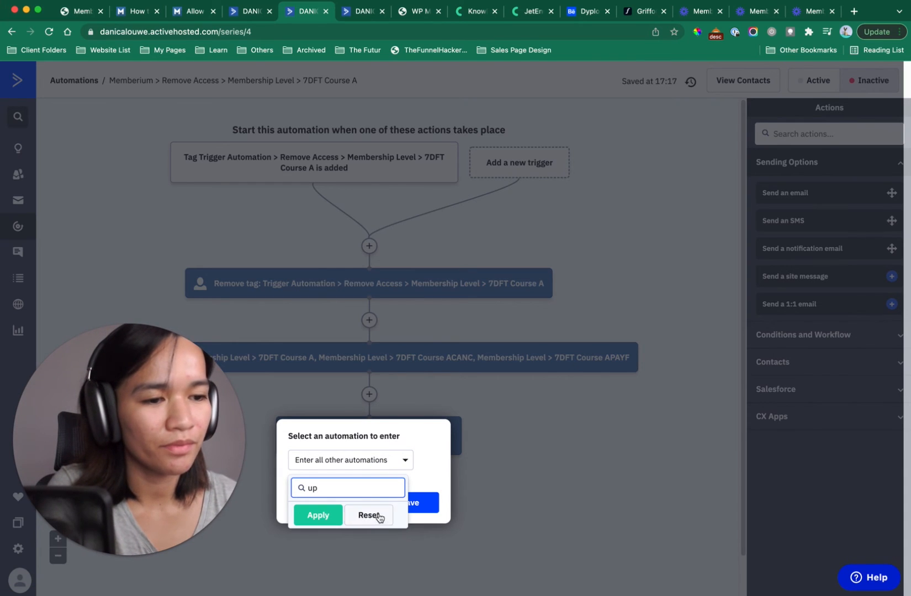
click(432, 473)
click(360, 504)
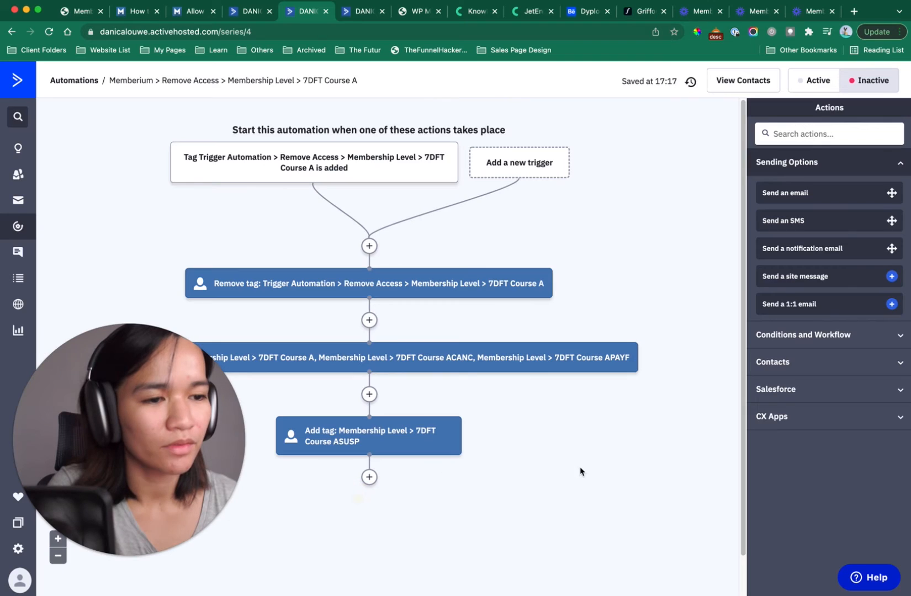
- Reload the Remove Access automation and add an action after the ASUSP tag that enters the automation "Memberium > Update Contact Record"
click(49, 31)
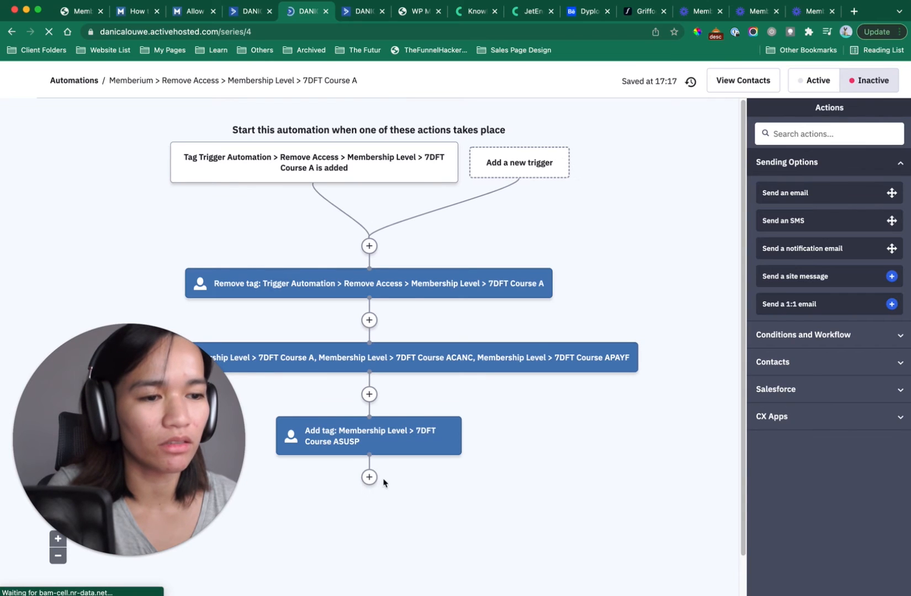
click(369, 477)
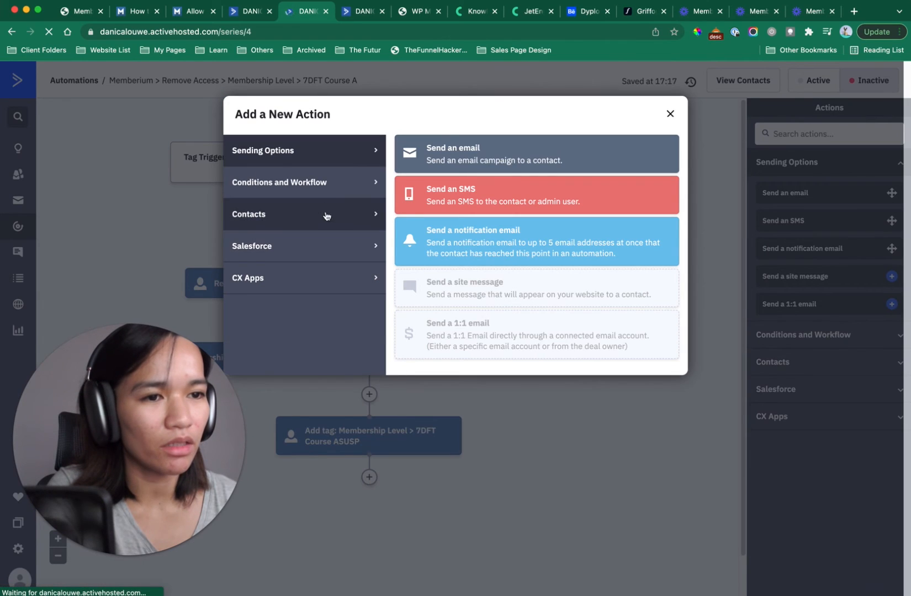
click(333, 181)
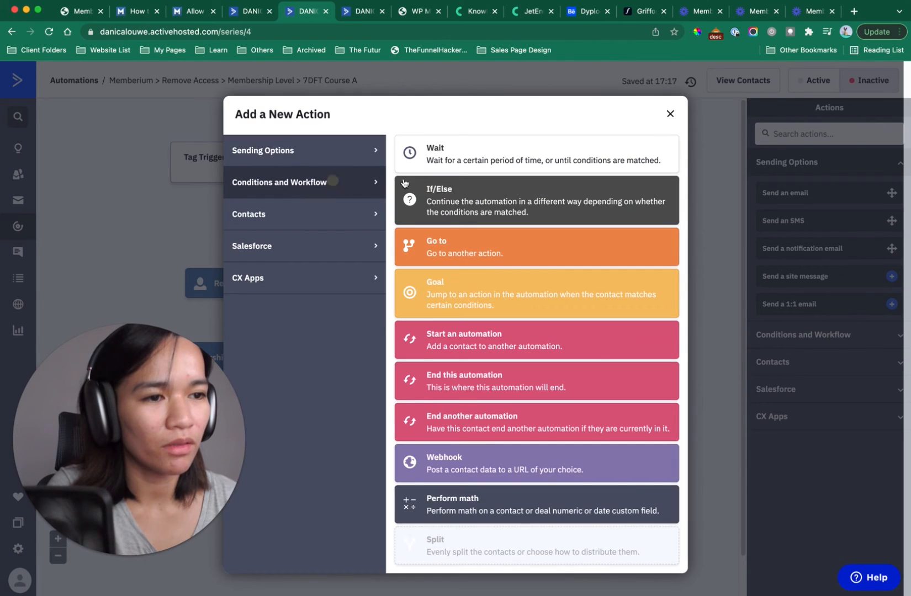
click(498, 336)
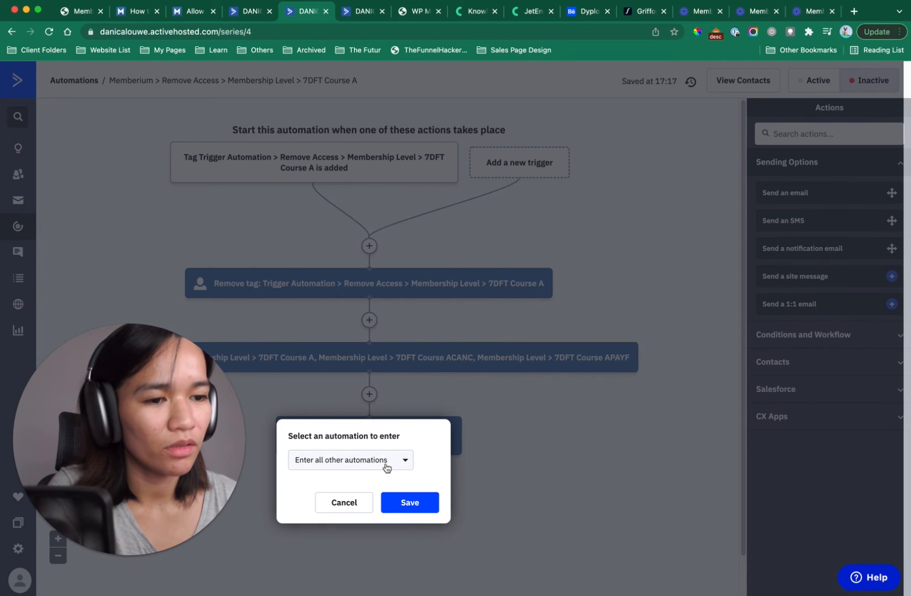
click(386, 466)
click(378, 577)
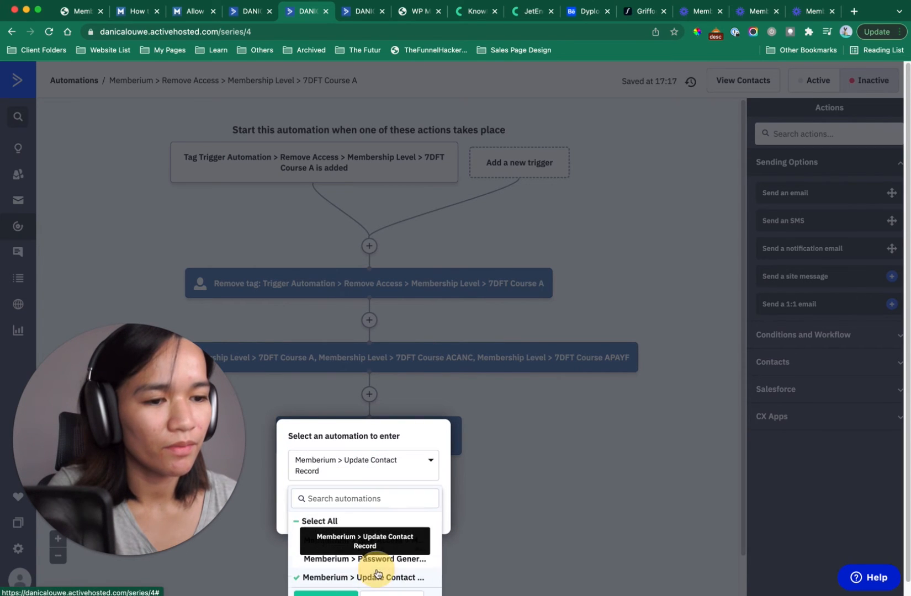
click(398, 439)
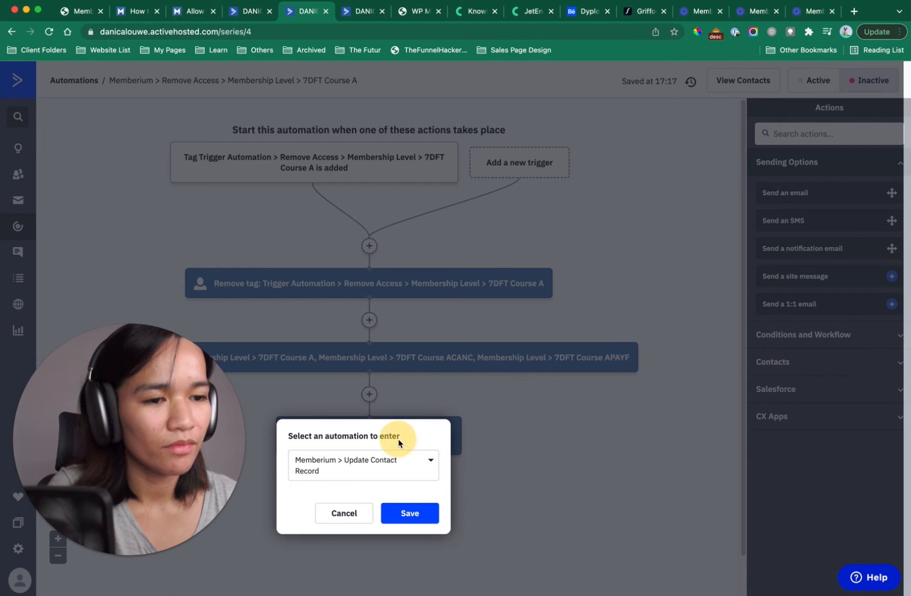
click(410, 512)
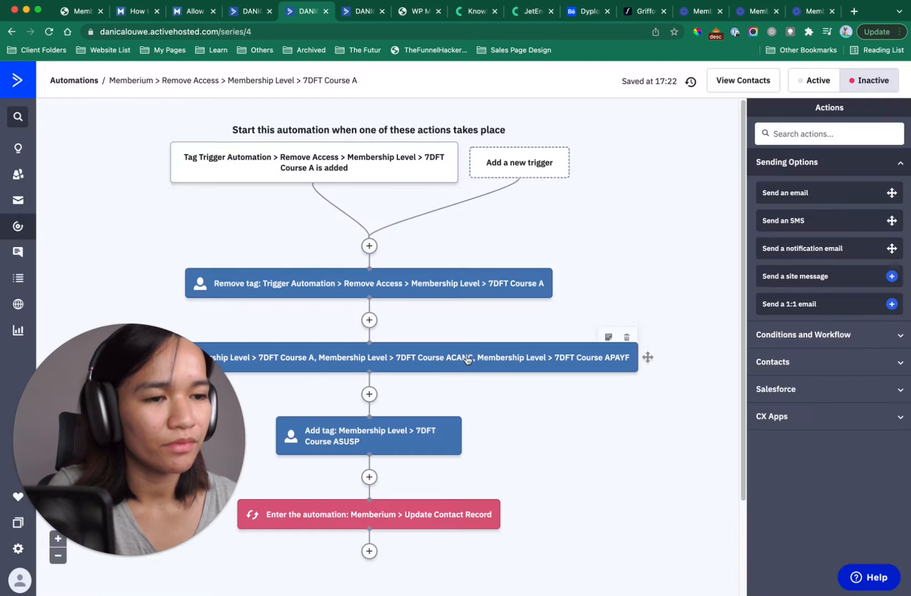
- End the Remove Access automation after the Update Contact Record action and set it to active
scroll(466, 356, down, 2)
click(369, 432)
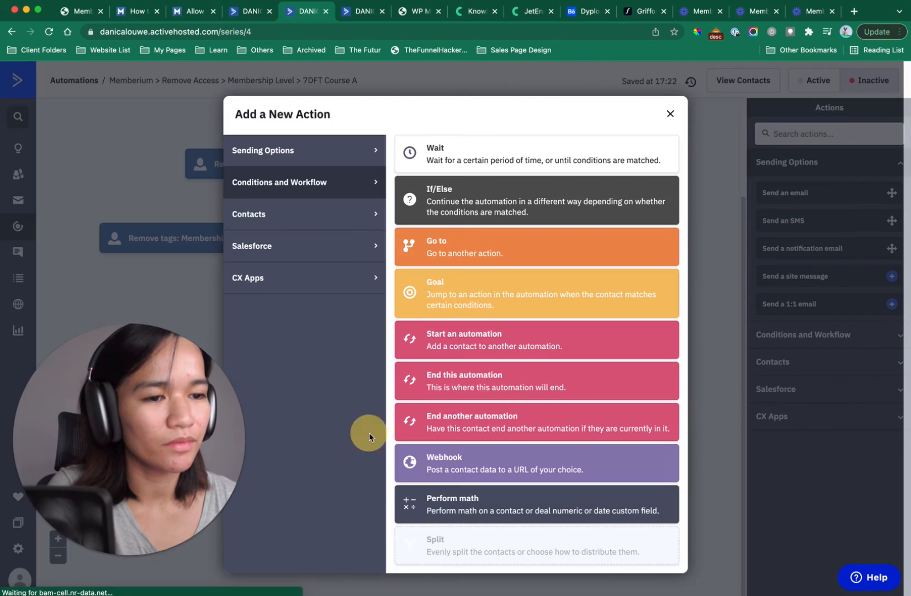
click(504, 378)
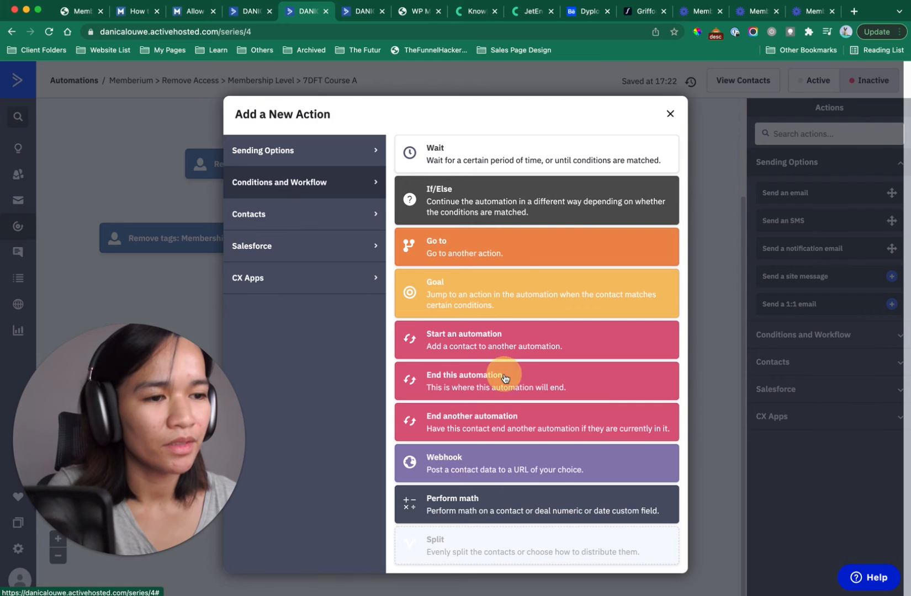
scroll(588, 367, up, 2)
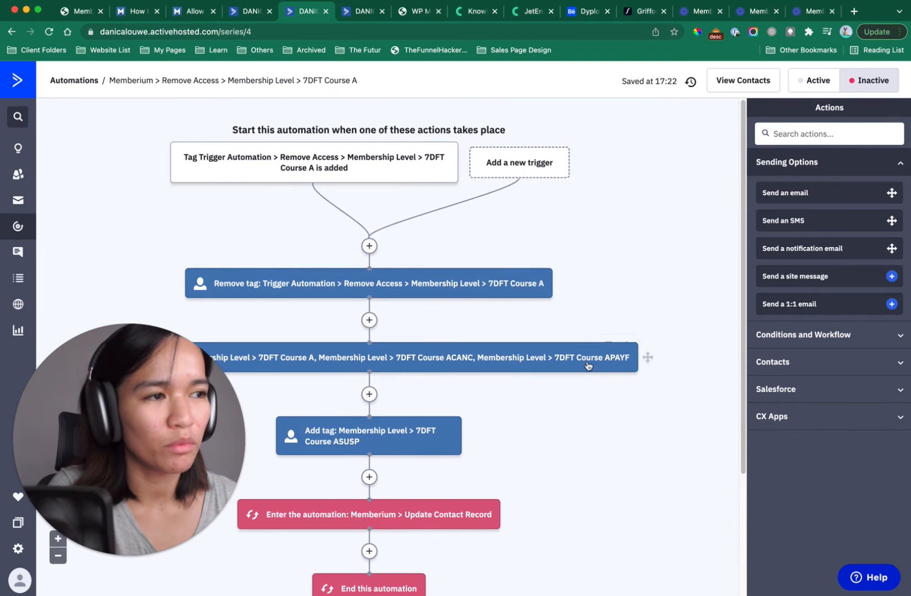
click(813, 83)
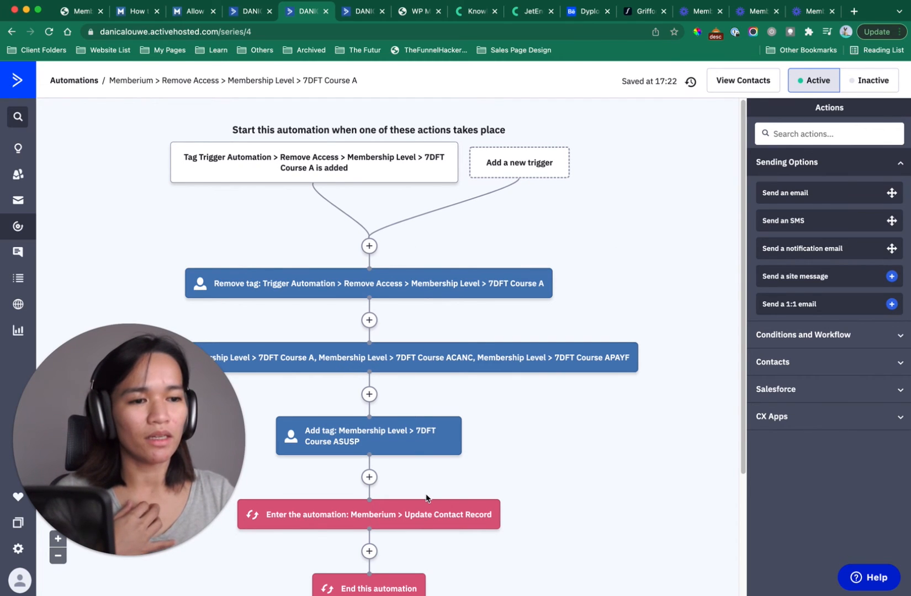
mouse_move(475, 524)
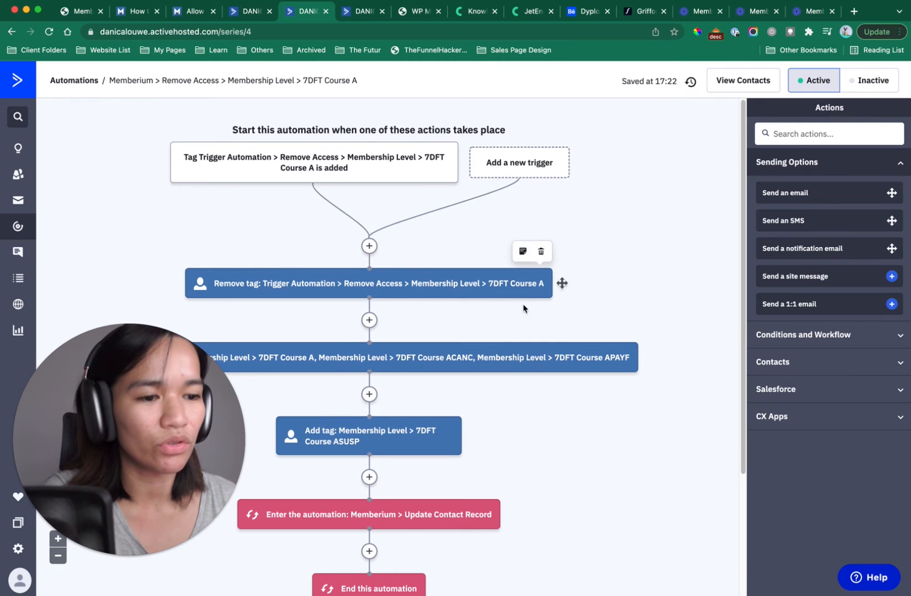
scroll(522, 309, down, 3)
scroll(492, 342, up, 3)
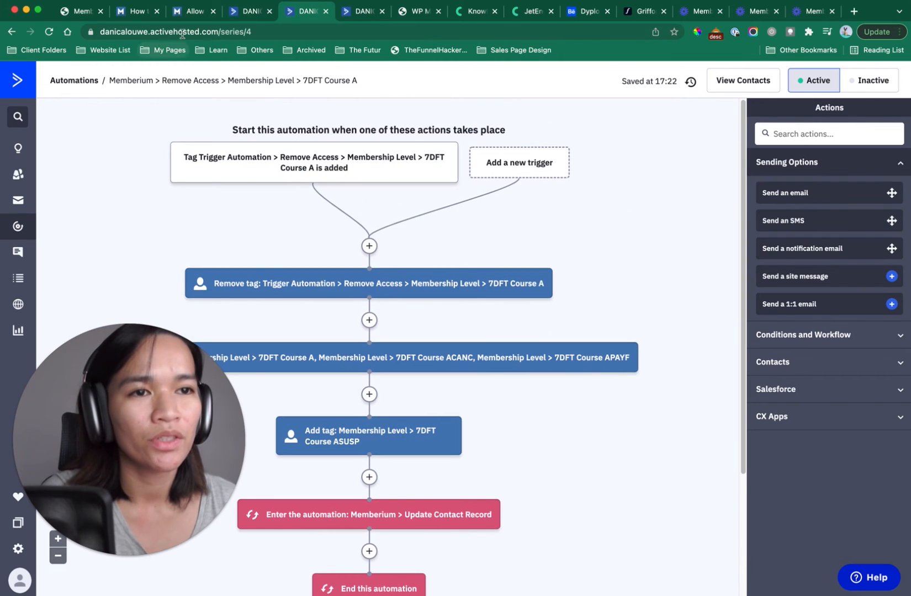
- Return to the automations overview, close the extra ActiveCampaign tab, and look over the Memberium automations in the list
click(18, 227)
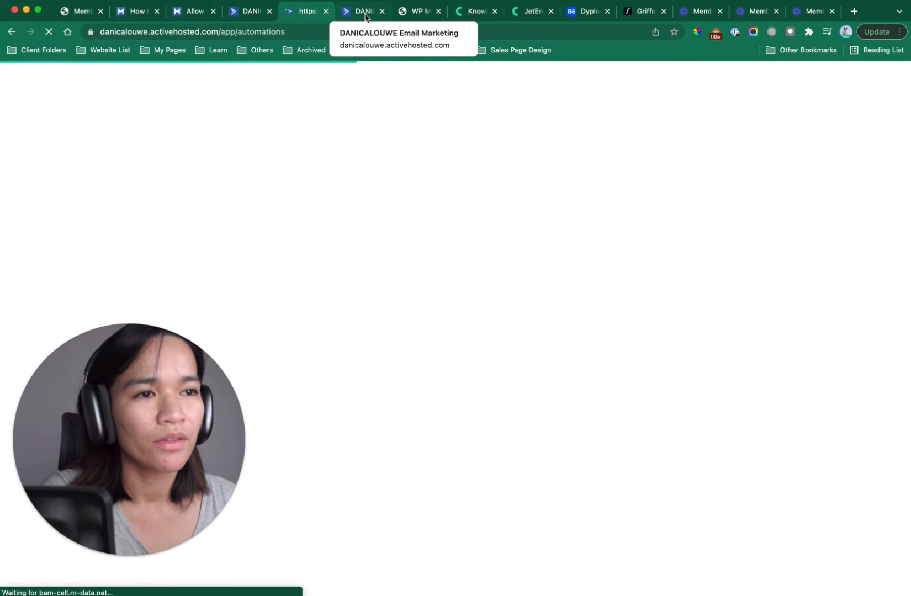
click(383, 11)
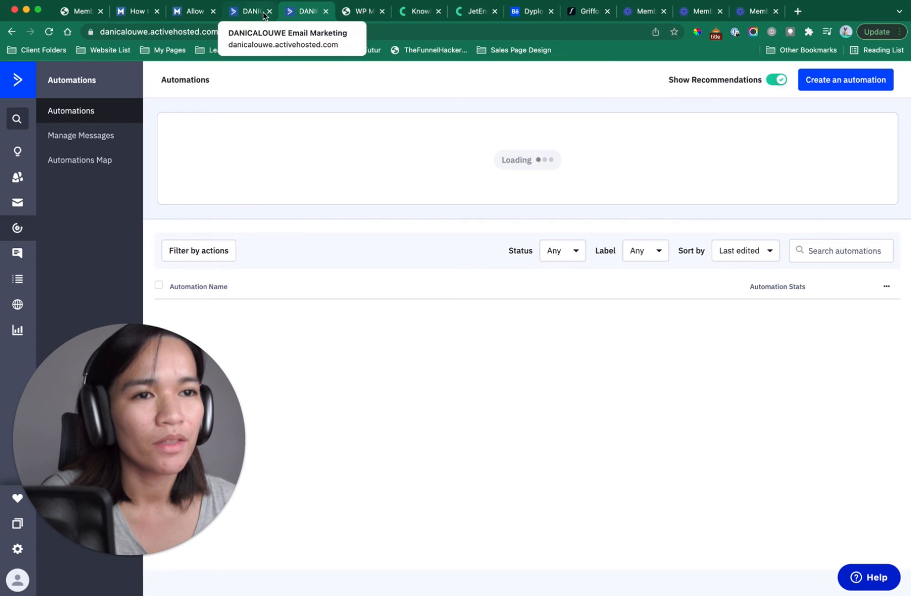
drag(144, 439, 470, 226)
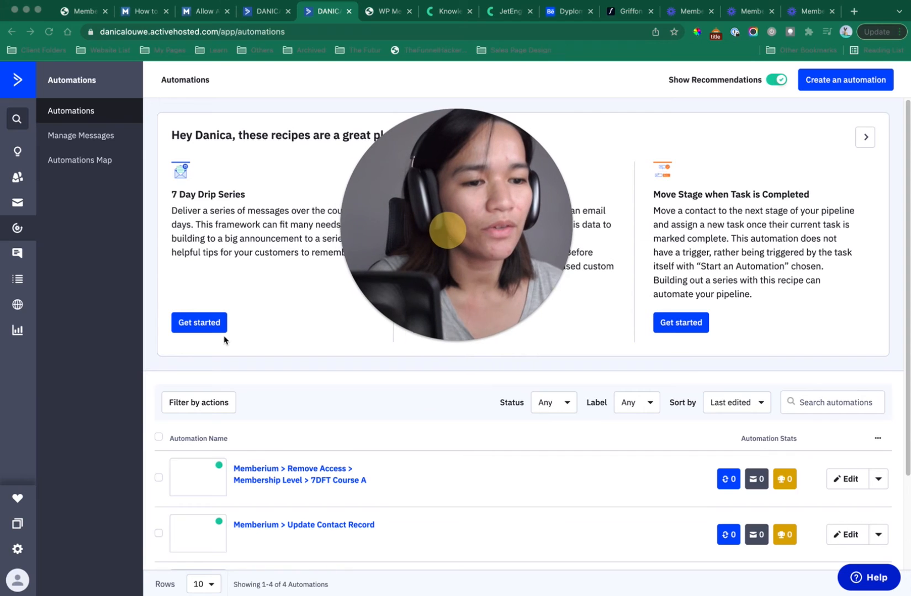
scroll(231, 328, down, 3)
scroll(278, 311, up, 1)
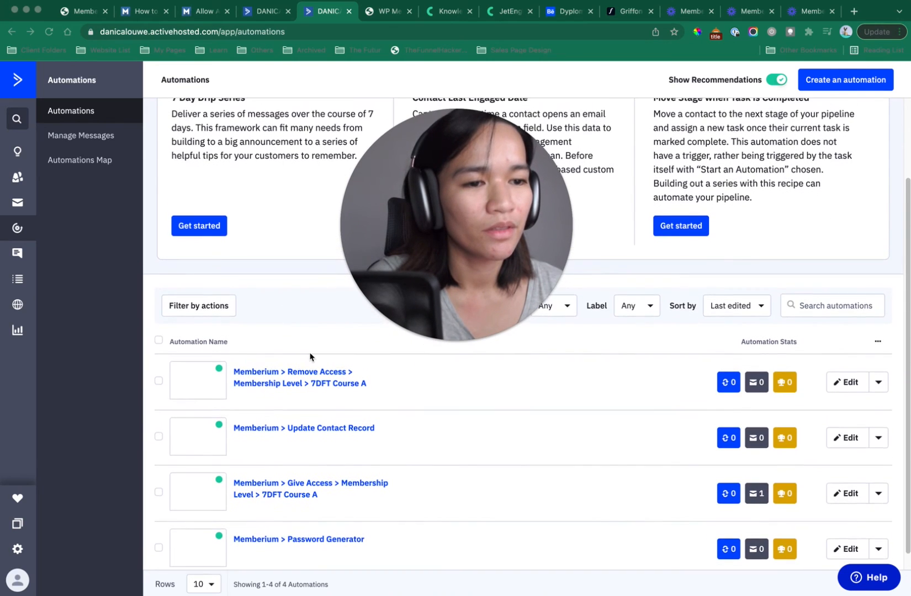
scroll(311, 358, down, 1)
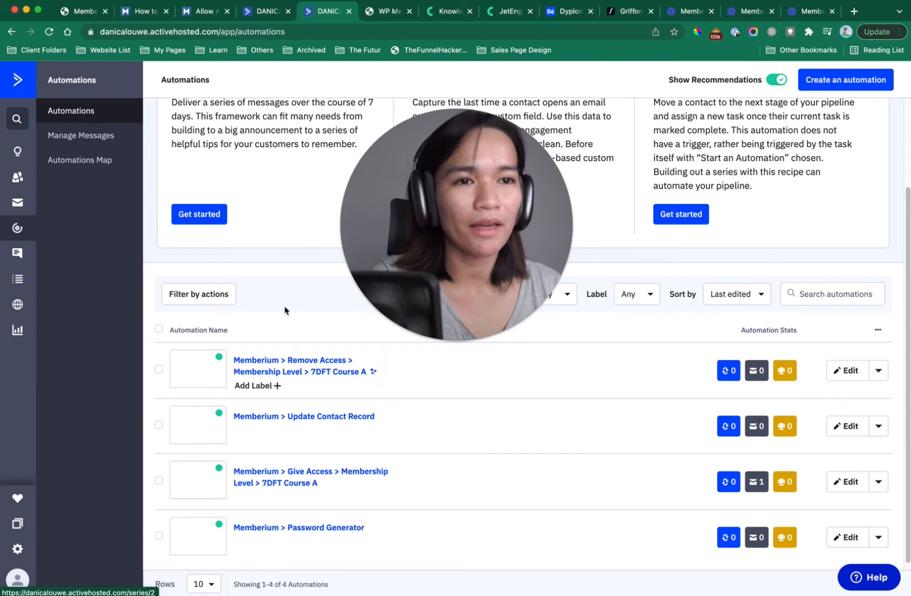
- Review the Password Generator webhook example in Memberium's settings and the trigger tags, and return to the ActiveCampaign automations list
click(80, 10)
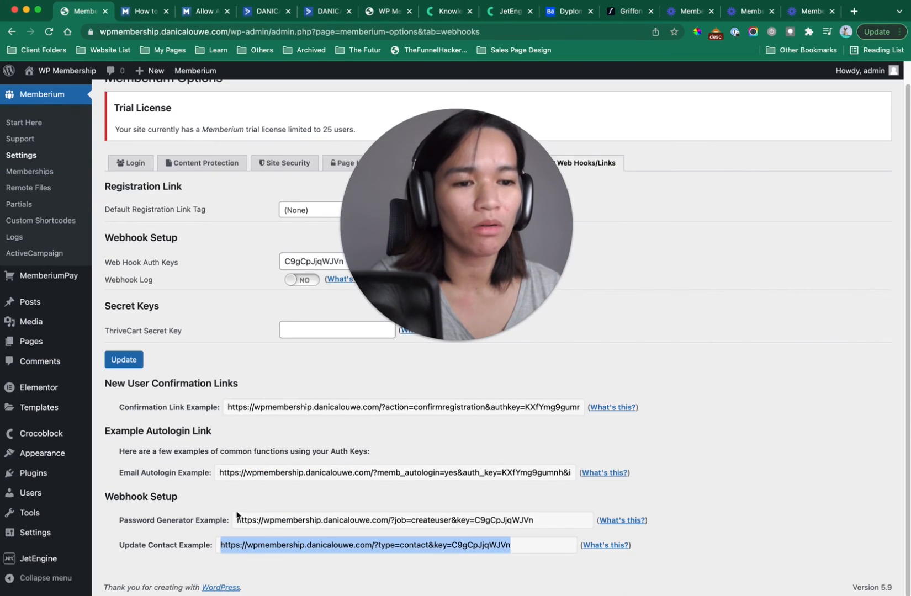
click(267, 522)
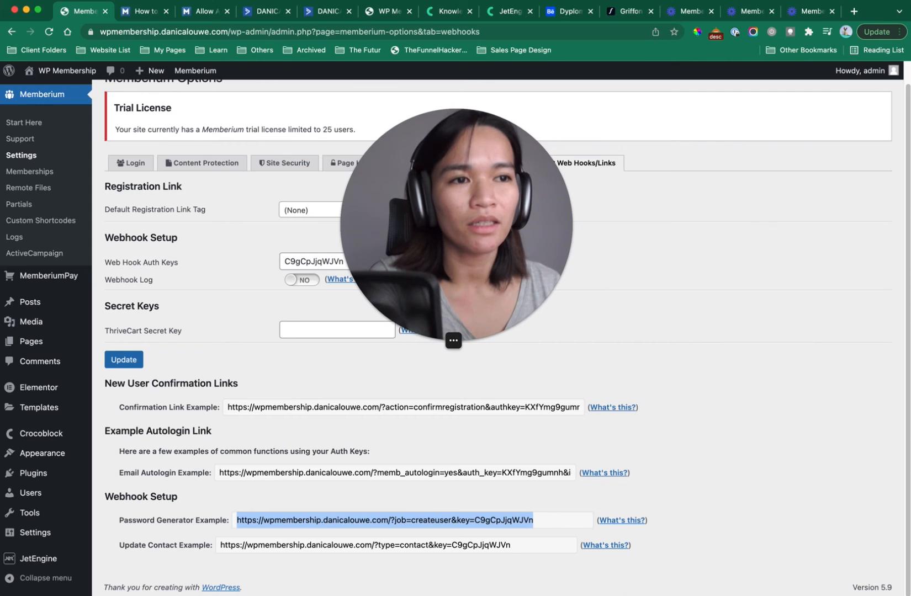
click(270, 13)
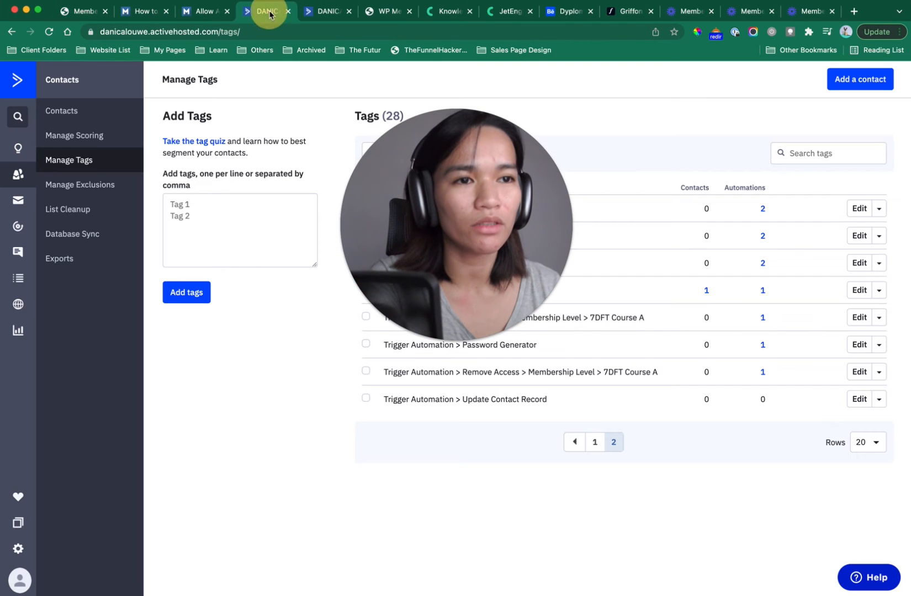
click(333, 14)
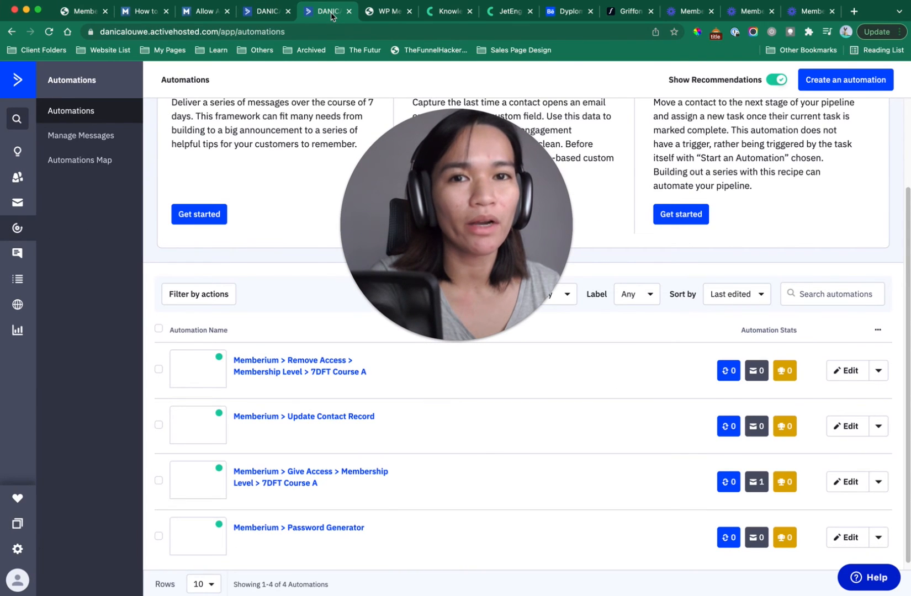
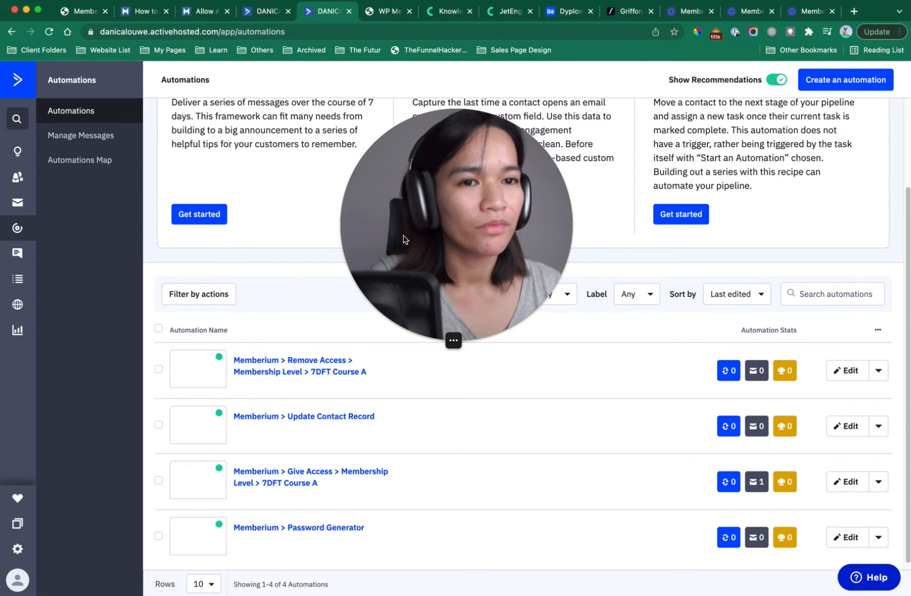
drag(424, 239, 419, 184)
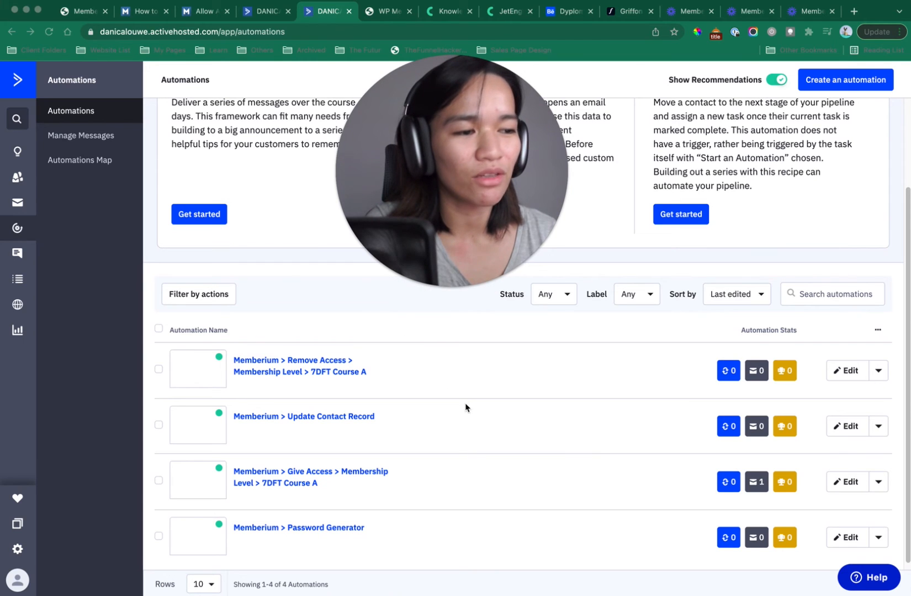
scroll(465, 402, down, 1)
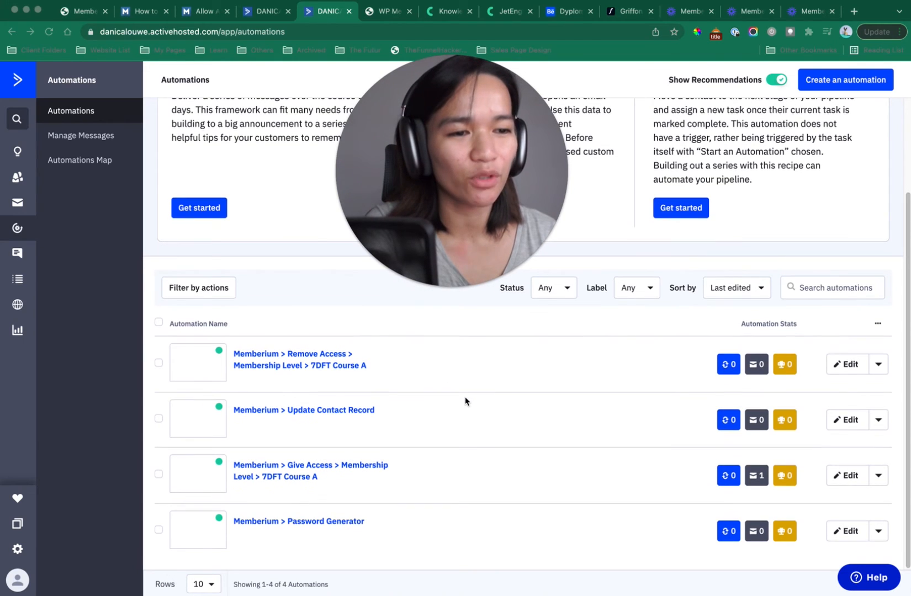
click(462, 399)
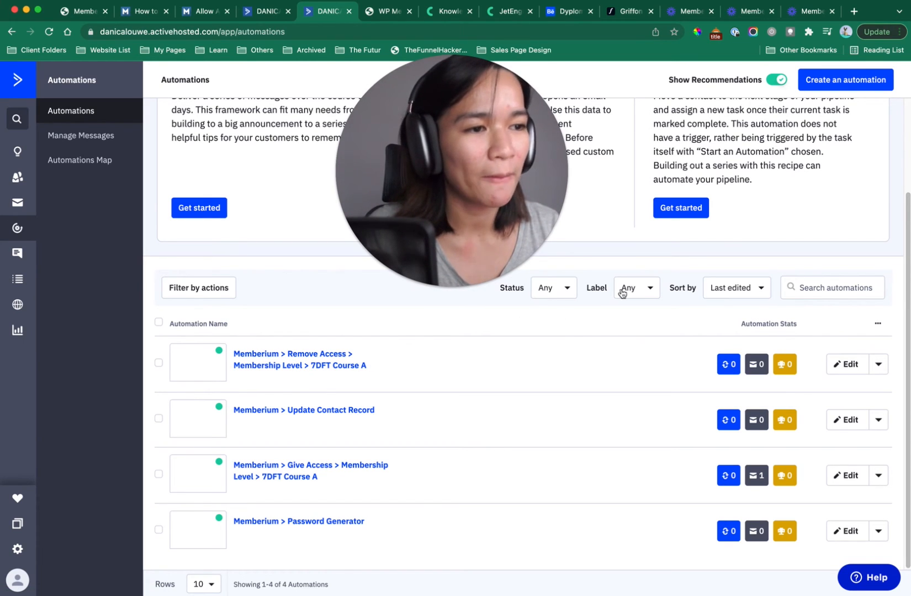
- Check the label filter options and search the Remove Access automation's labels for "memberium"
click(645, 290)
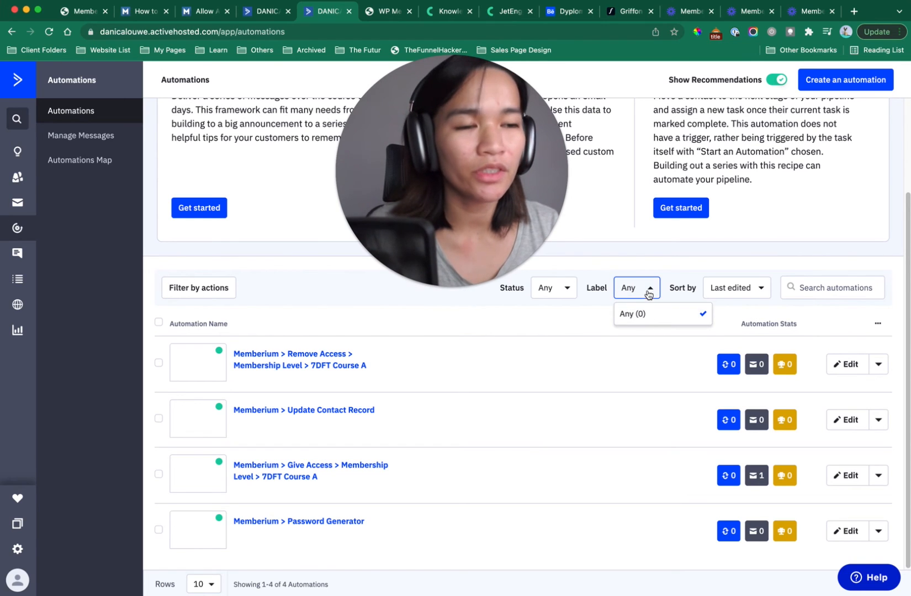
click(649, 294)
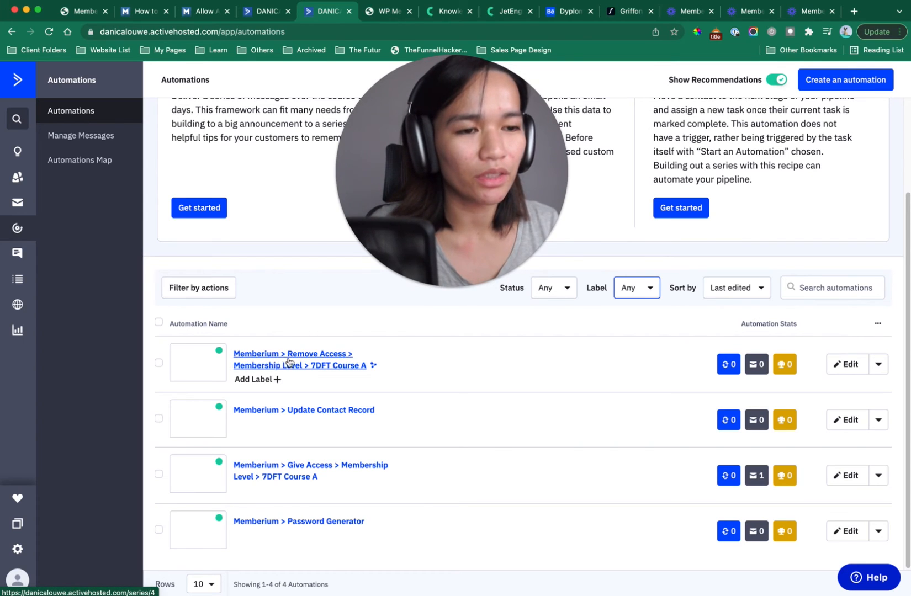
click(257, 381)
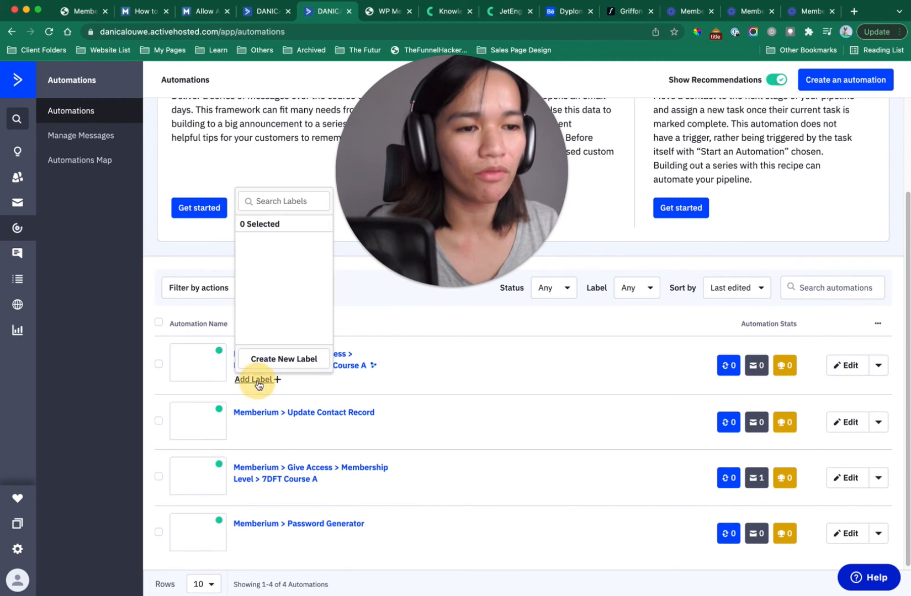
click(277, 199)
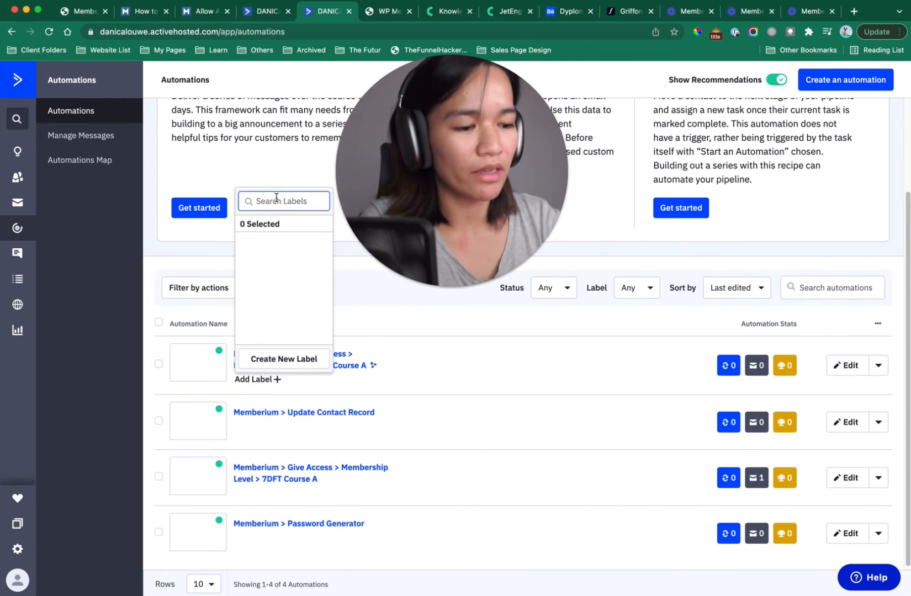
text(memberium)
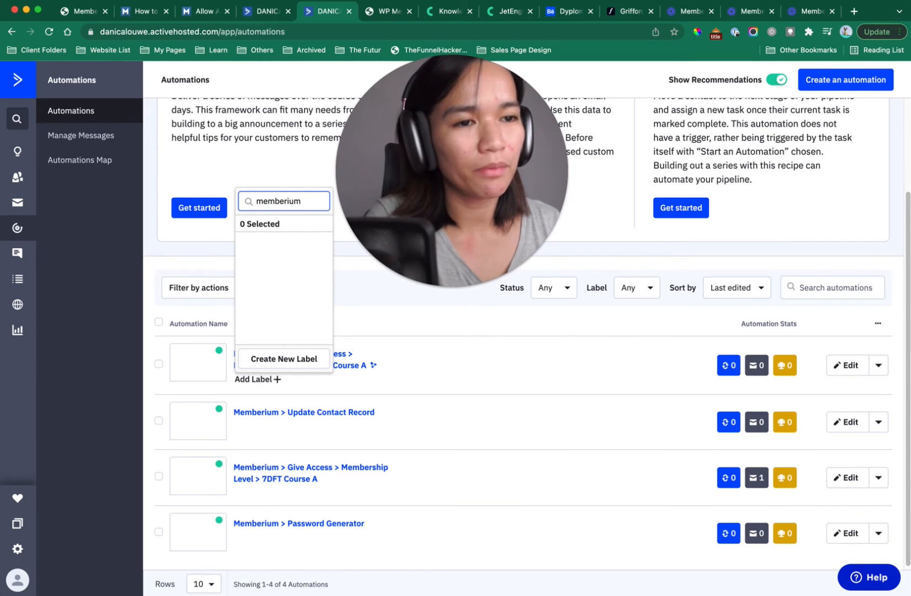
- Create a light blue label named "Memberium" for the Remove Access > Membership Level > 7DFT Course A automation
click(284, 360)
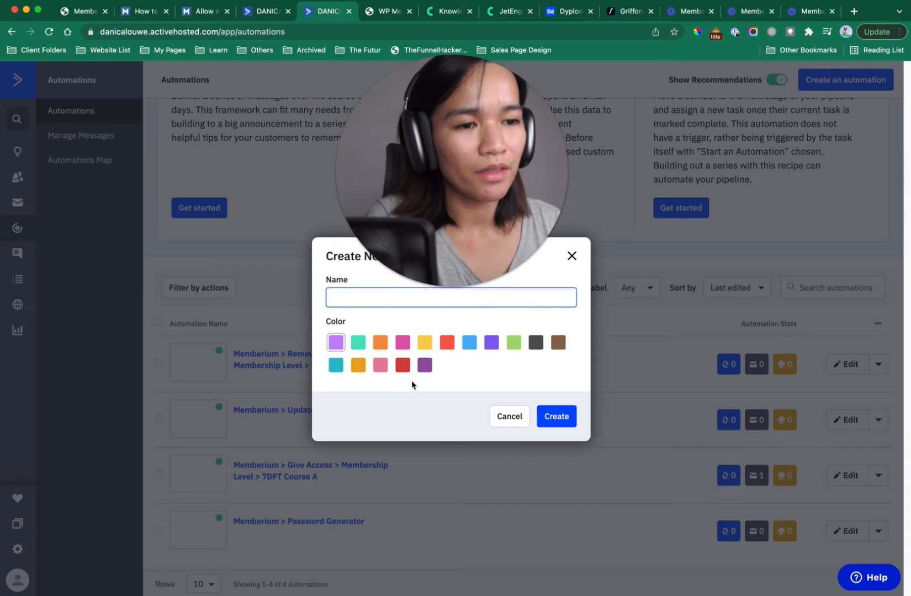
click(471, 345)
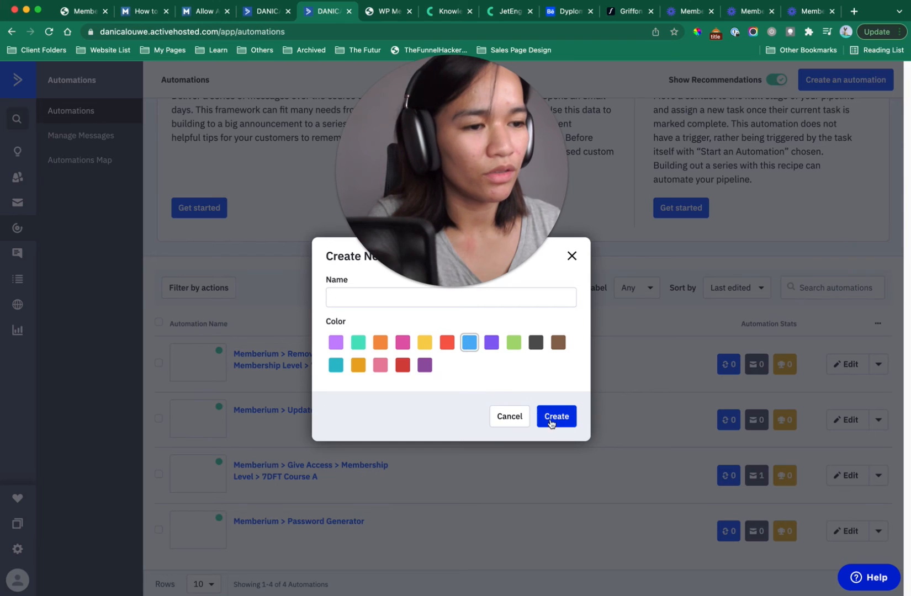
click(365, 301)
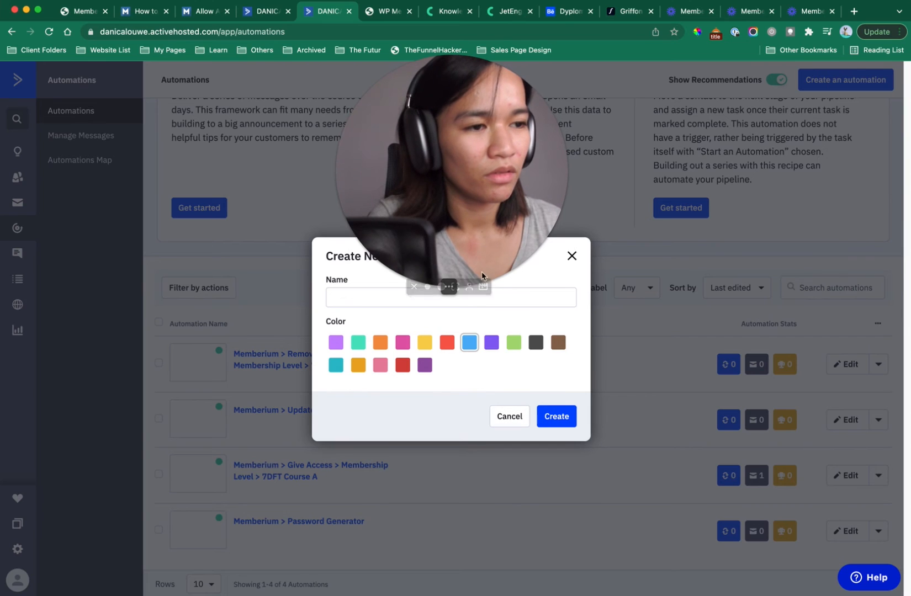
drag(482, 276, 136, 217)
click(437, 300)
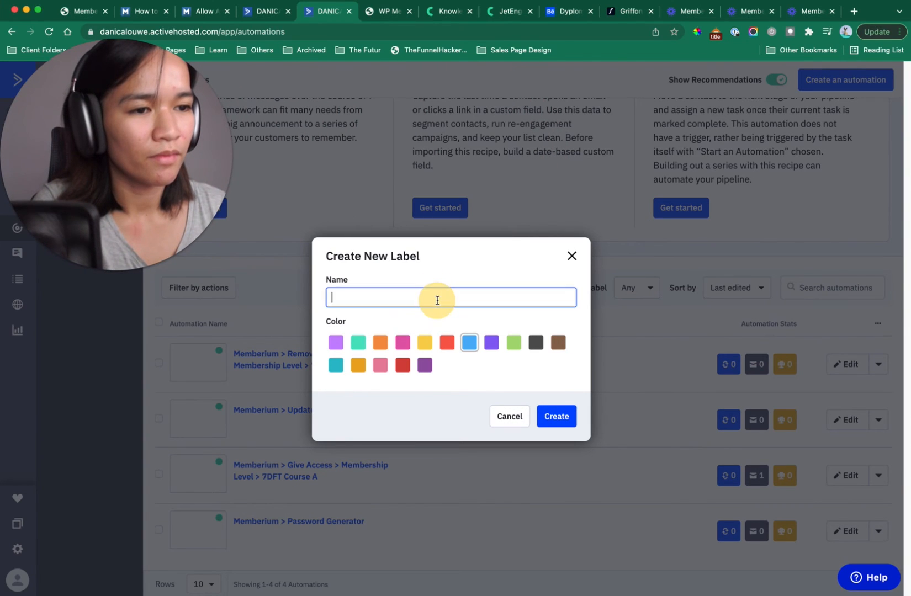
text(Memberi)
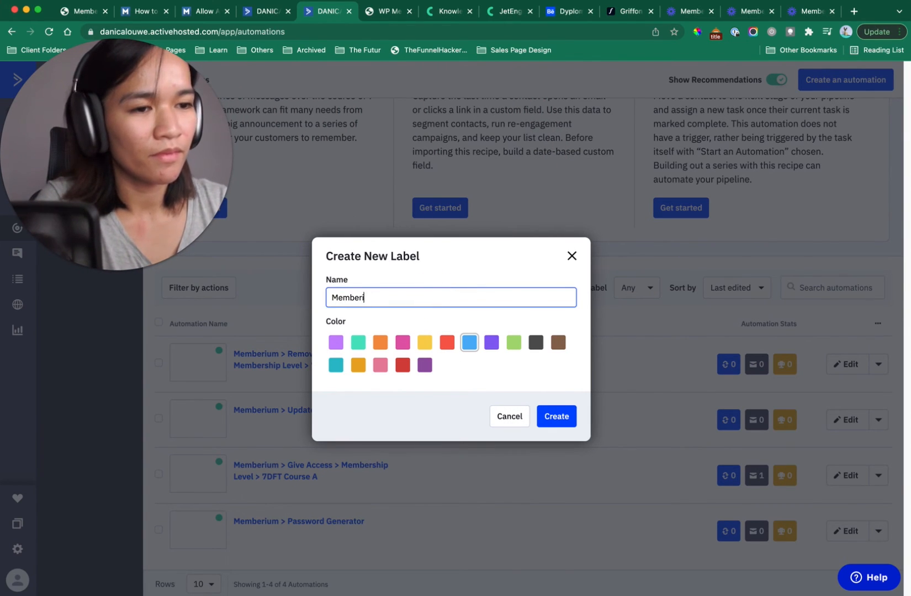
text(um)
click(553, 421)
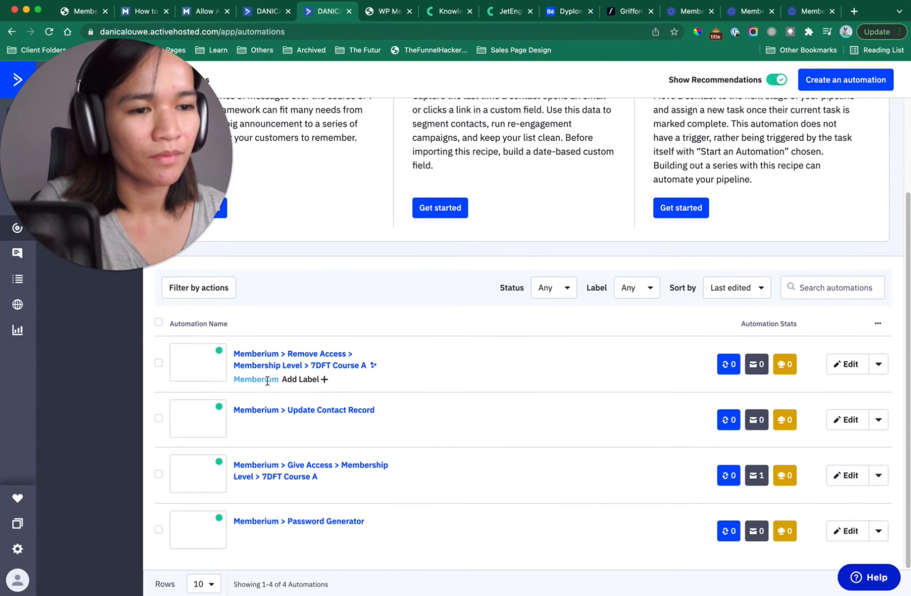
- Apply the Memberium label to the Update Contact Record, Give Access and Password Generator automations, and check the label filter options
click(255, 424)
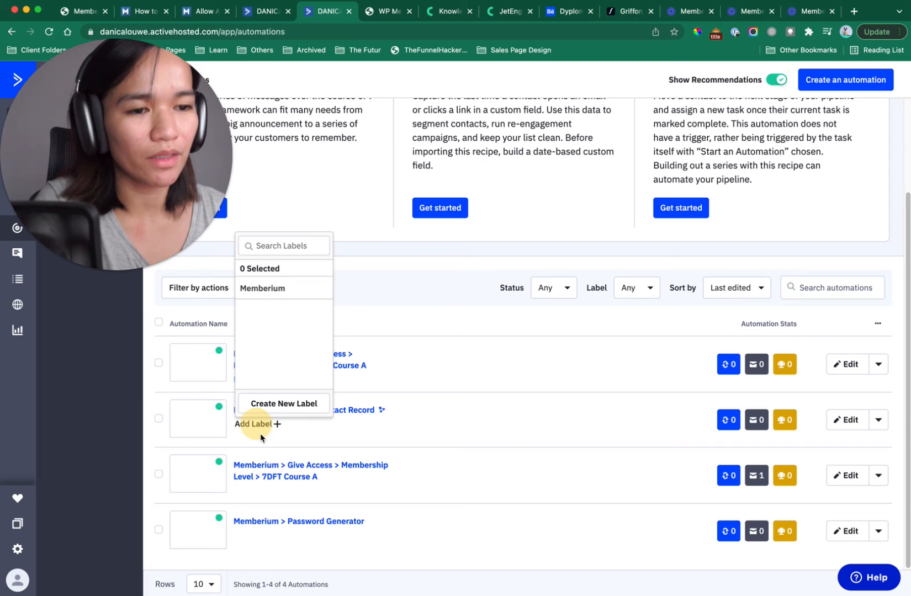
click(244, 289)
click(254, 490)
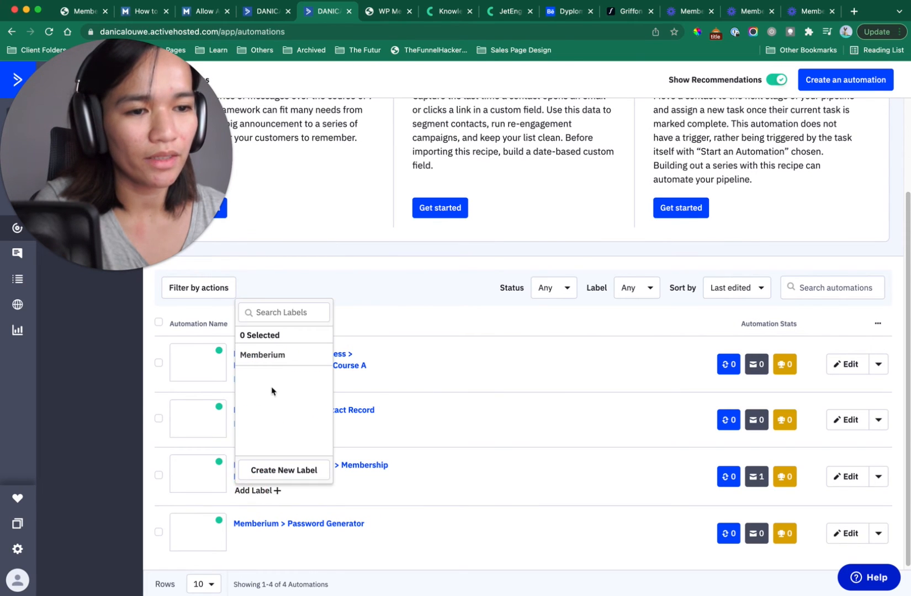
click(273, 355)
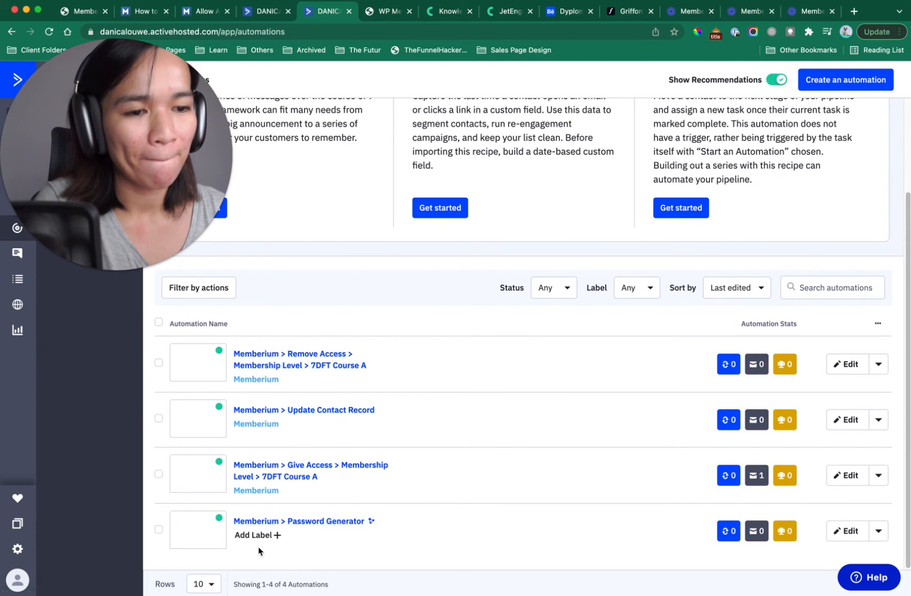
click(255, 536)
click(273, 400)
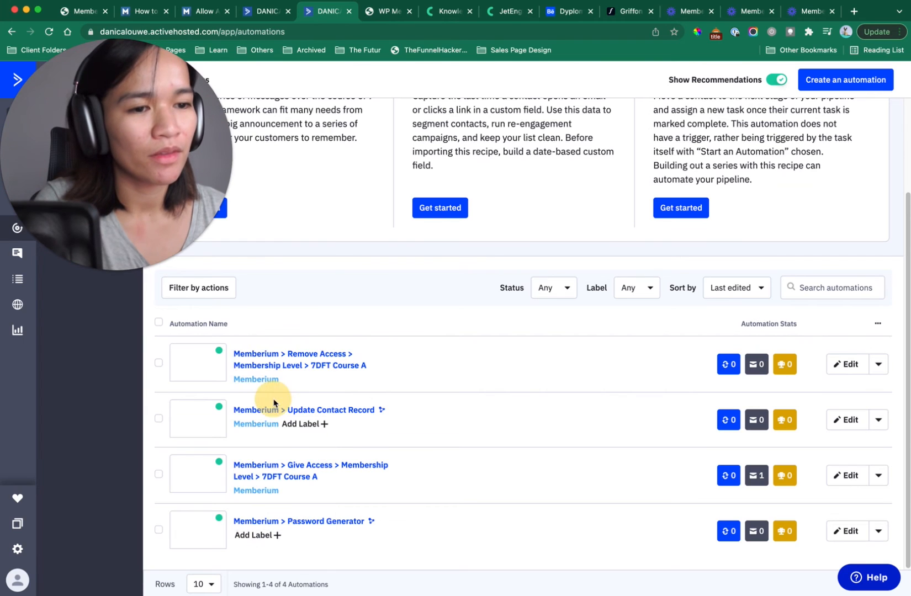
click(650, 289)
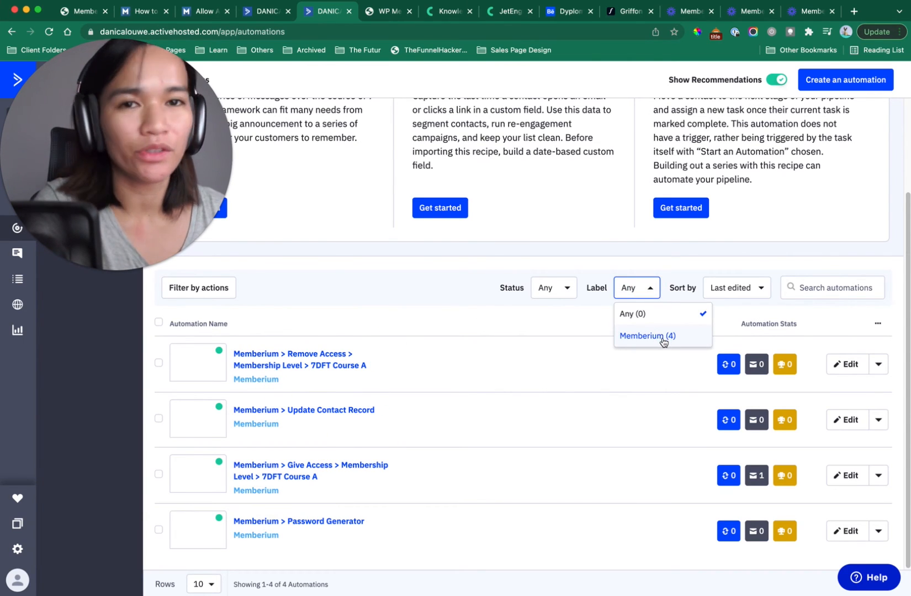
click(427, 309)
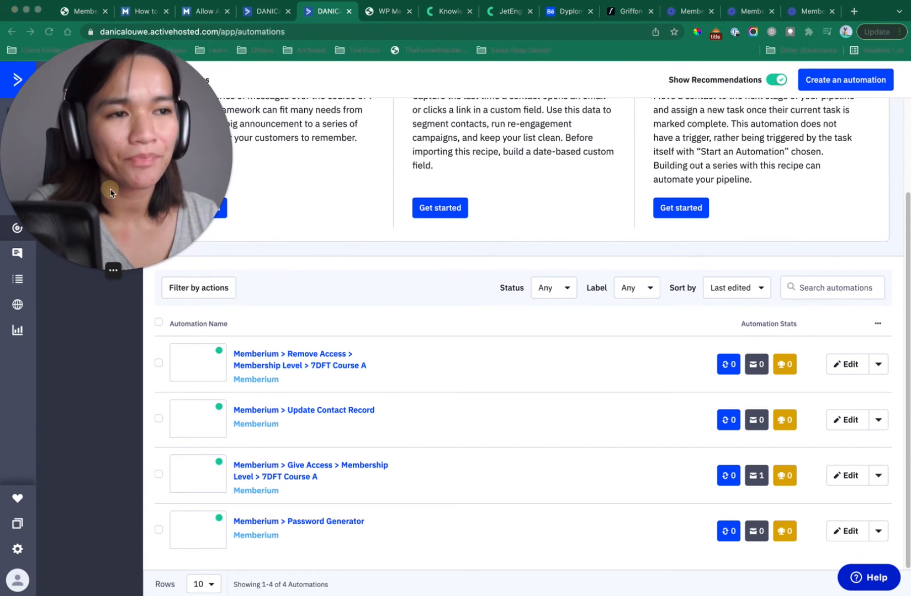
- Open the named contact's record, close the extra ActiveCampaign tab, and review the contact's tags, automations, recent activities and membership details
drag(104, 182, 442, 168)
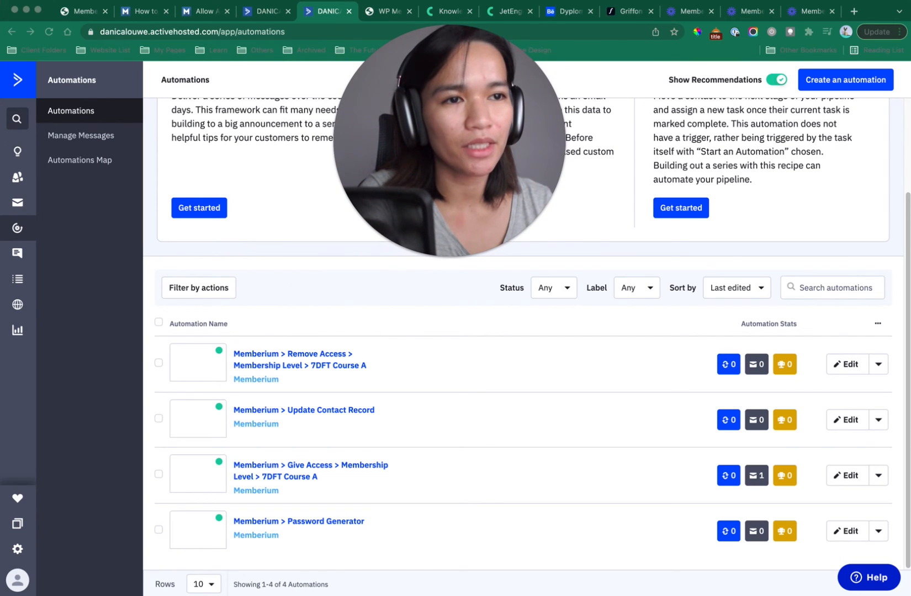
click(17, 178)
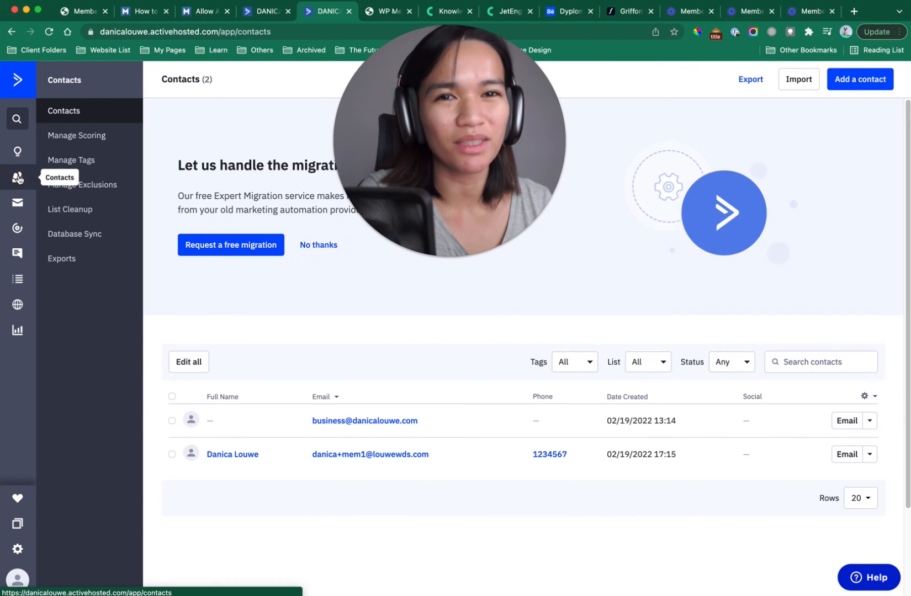
click(219, 456)
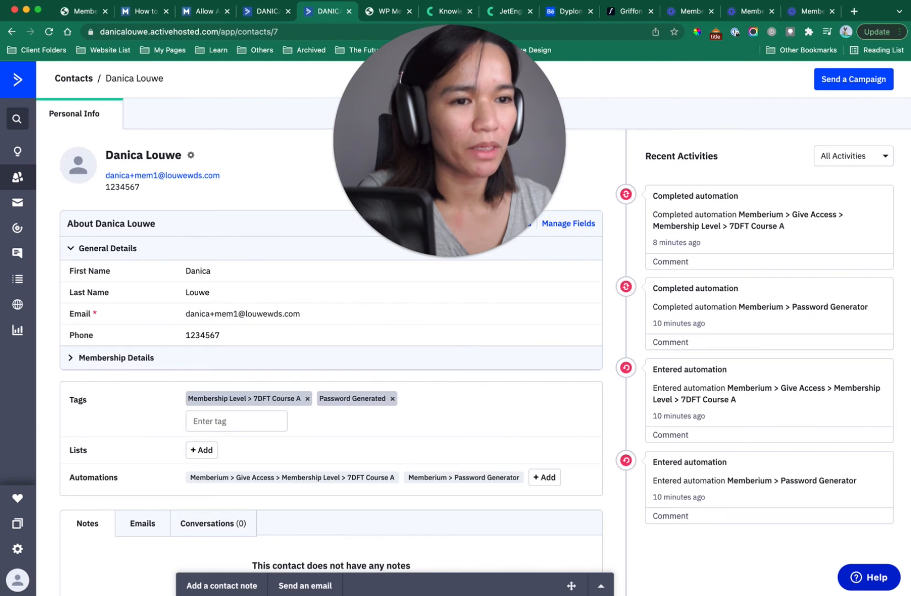
key(super+w)
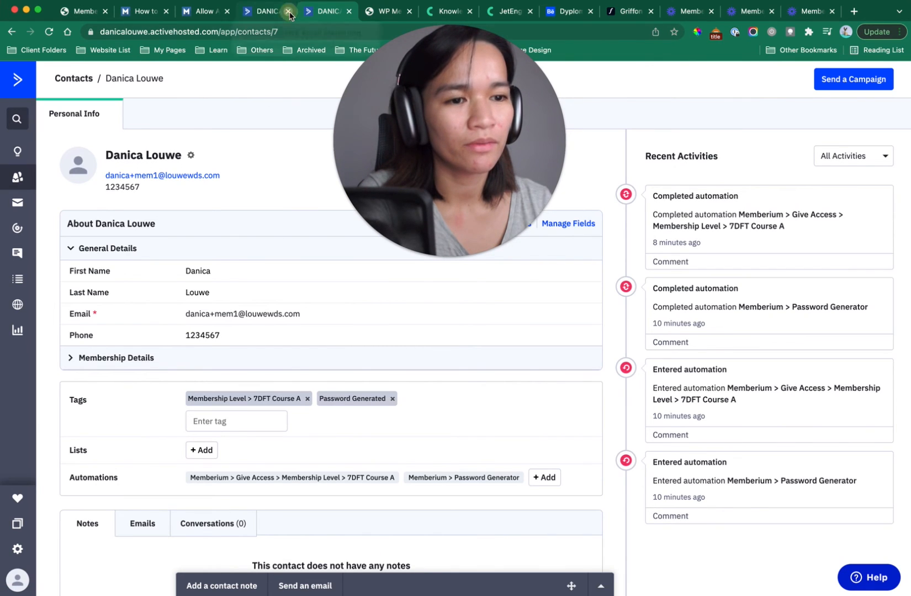
scroll(295, 253, down, 1)
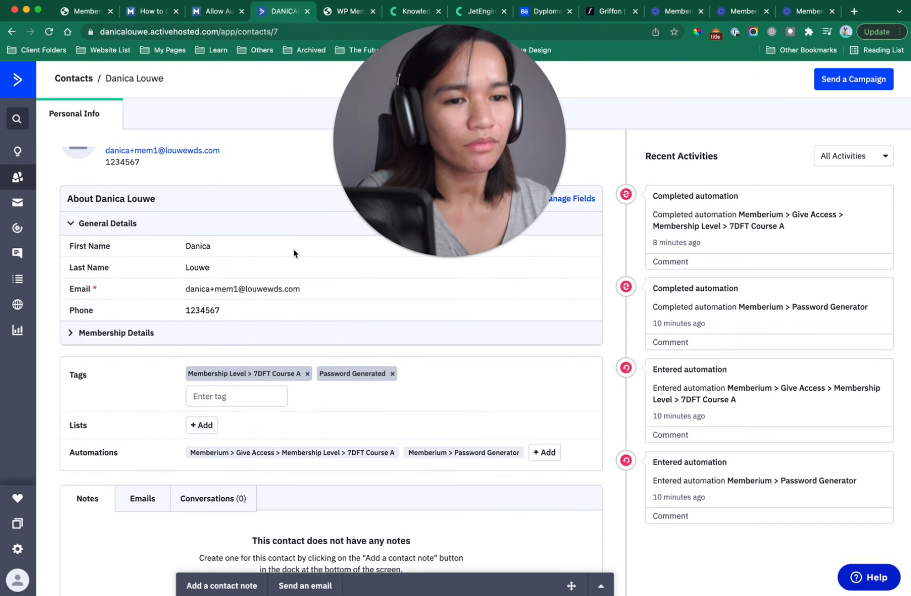
scroll(295, 253, up, 1)
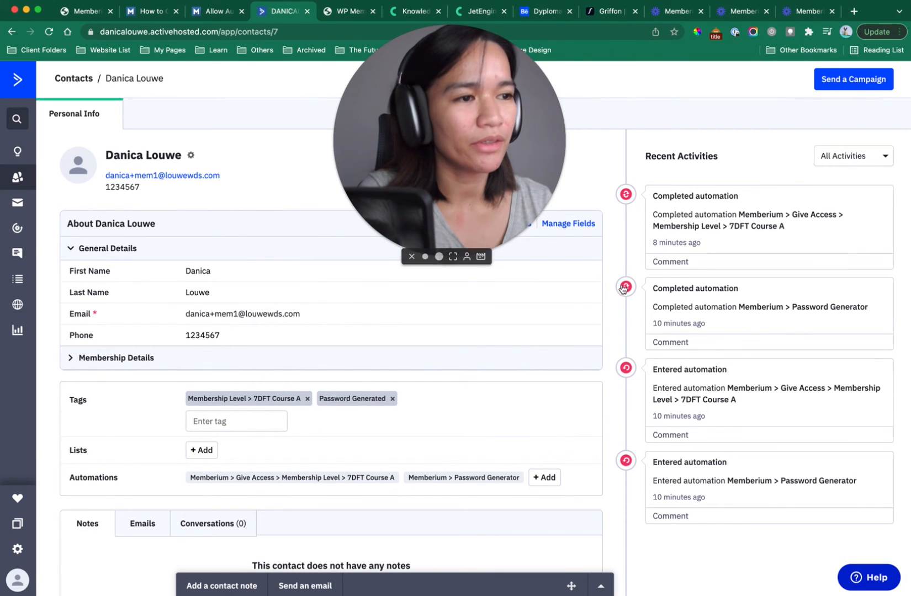
scroll(486, 418, down, 2)
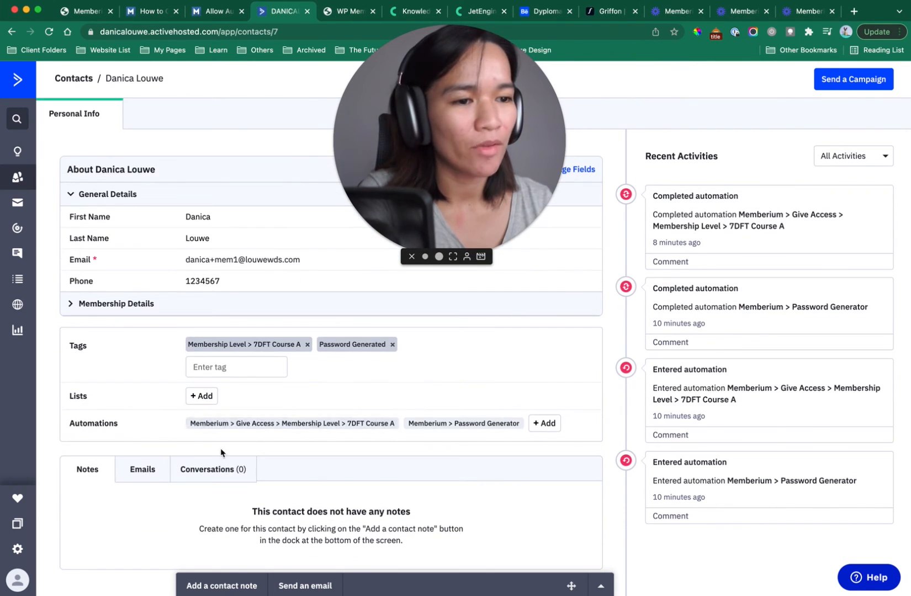
mouse_move(438, 427)
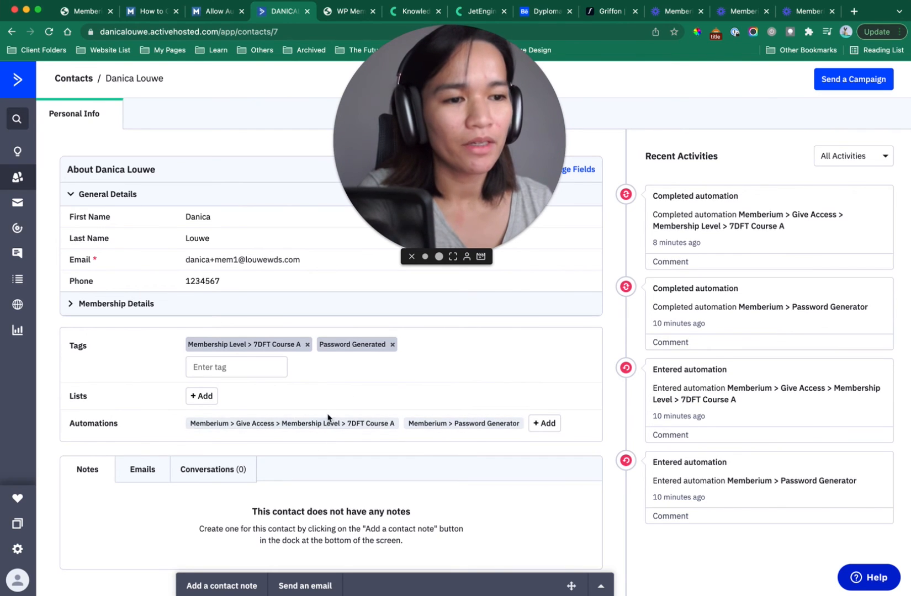
mouse_move(329, 427)
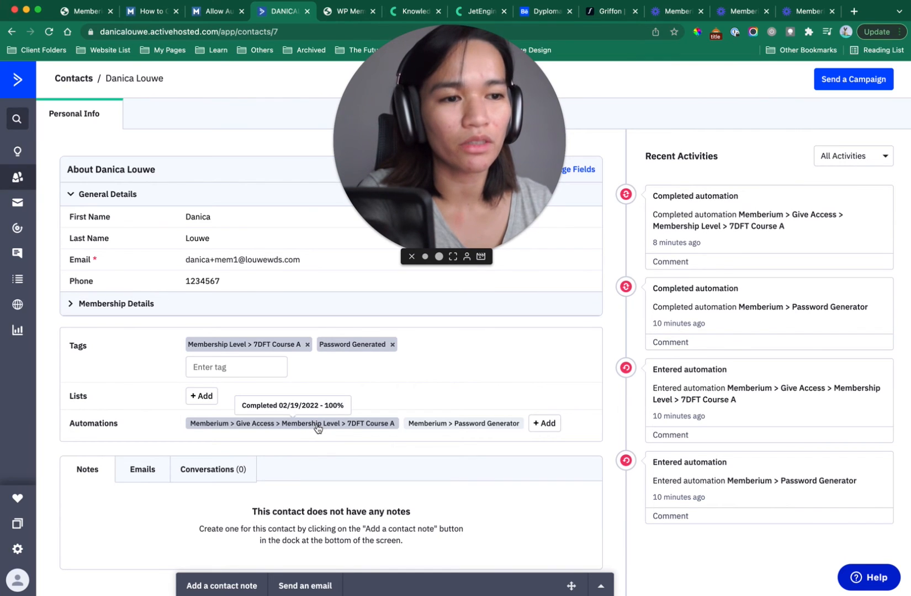
click(70, 304)
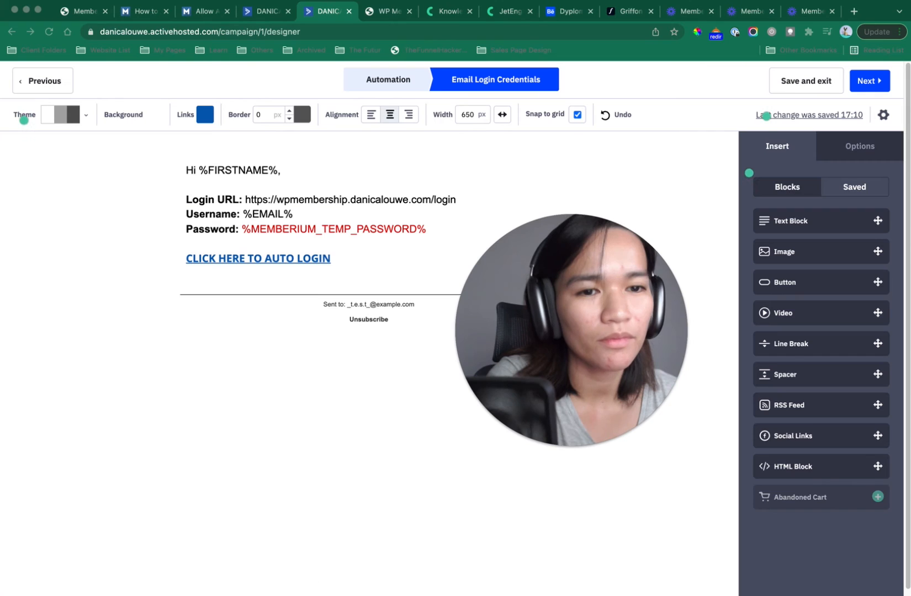
- Proceed from the login credentials email design to the campaign summary and send the domain verification email
drag(544, 353, 152, 412)
click(871, 83)
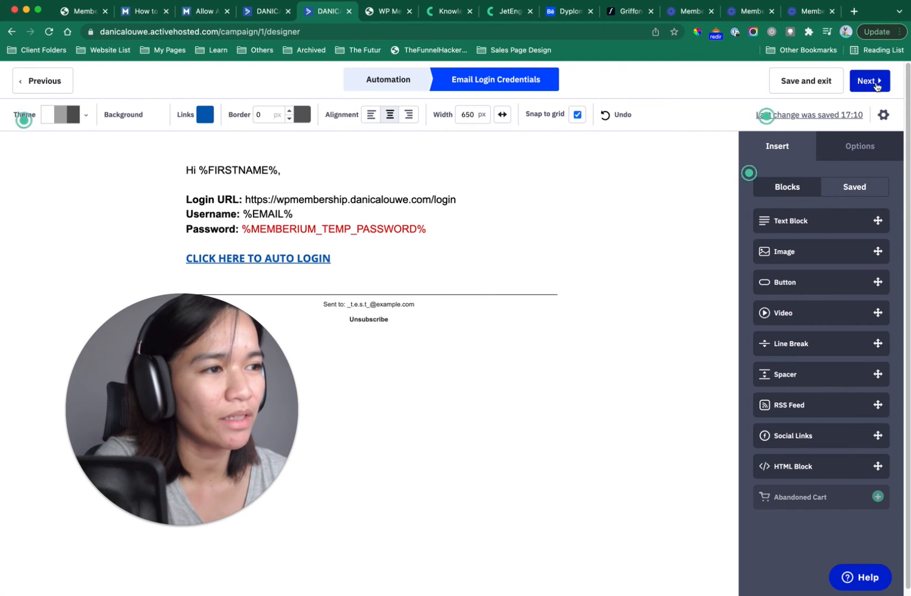
click(872, 82)
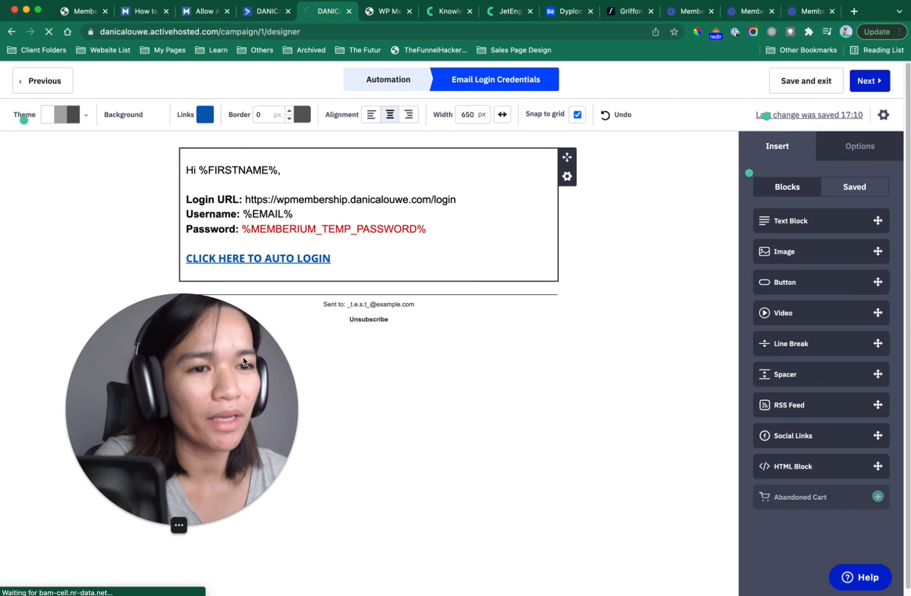
drag(209, 405, 187, 423)
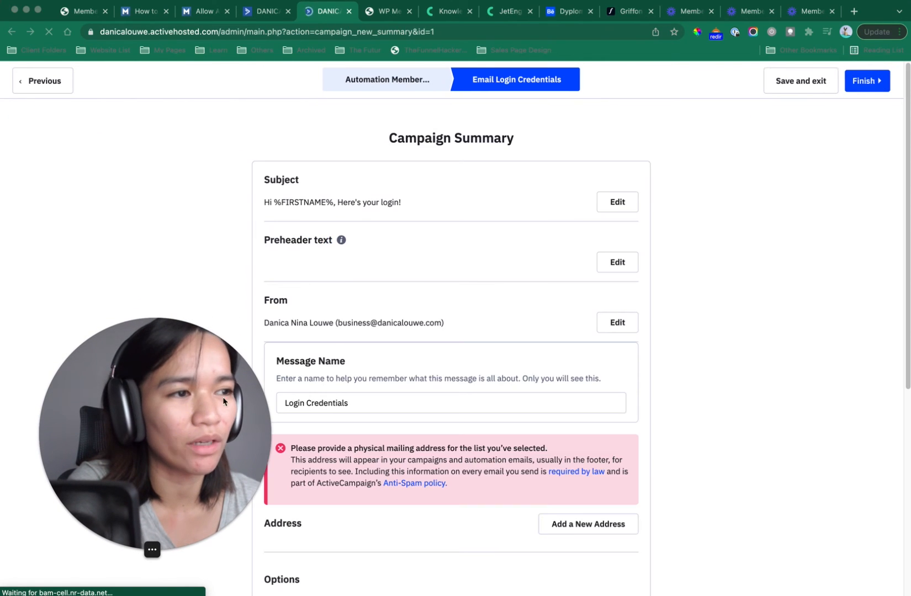
scroll(495, 241, down, 3)
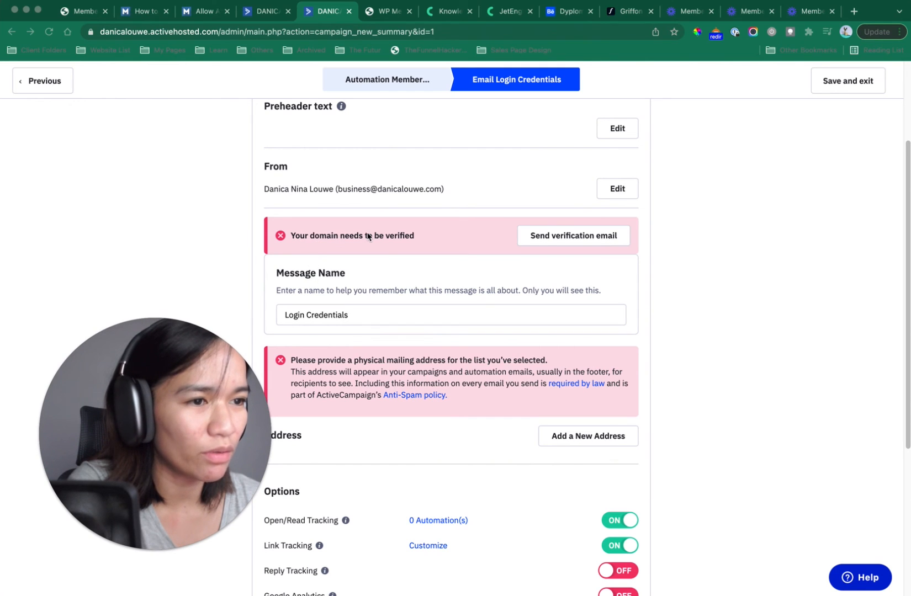
click(591, 242)
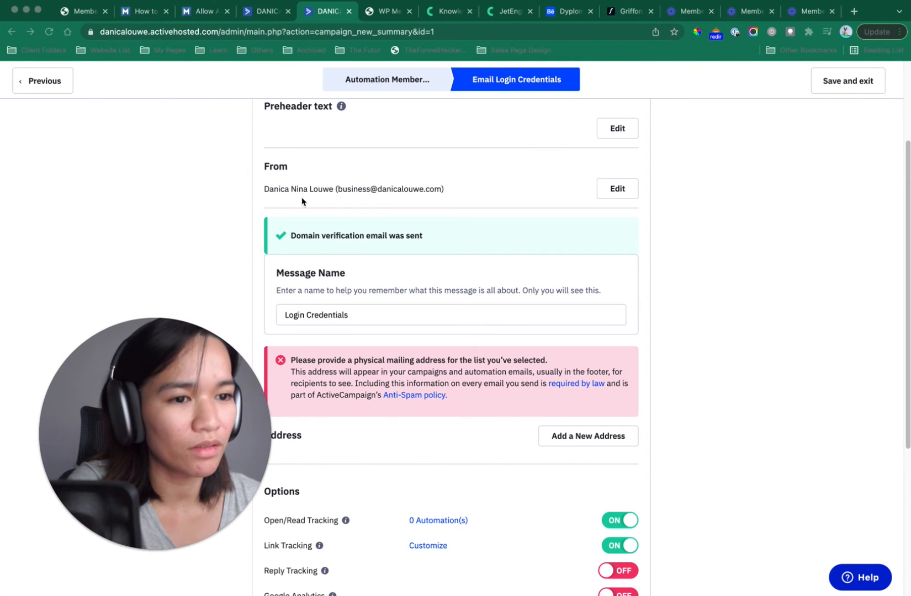
- Add a new physical mailing address to the Login Credentials campaign and look over the remaining summary options
click(187, 217)
scroll(410, 230, down, 3)
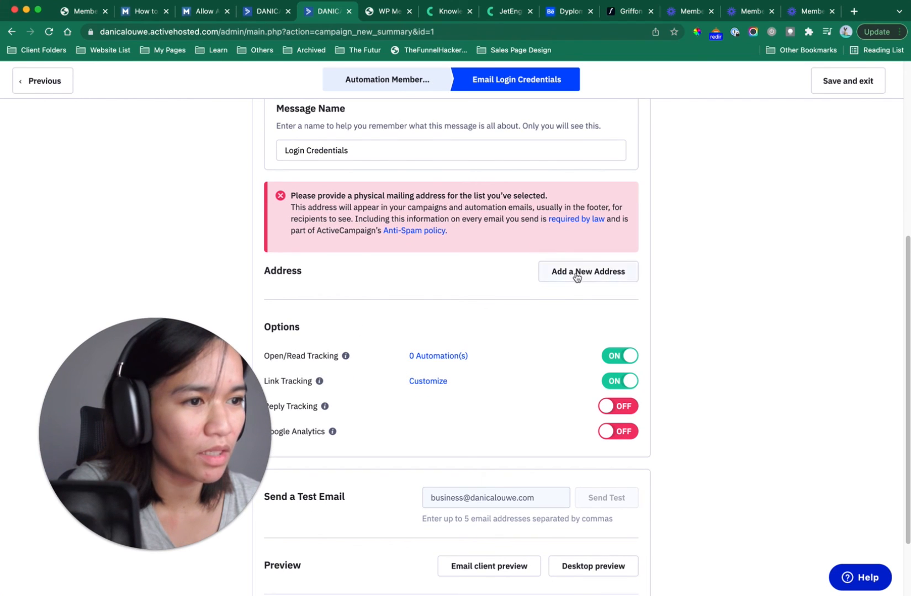
click(577, 278)
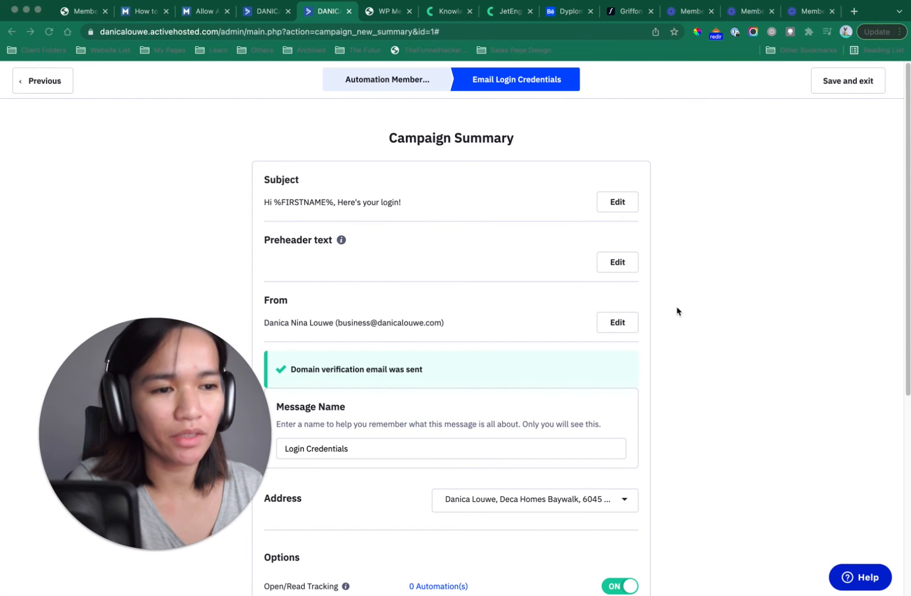
scroll(676, 311, down, 3)
scroll(482, 389, down, 3)
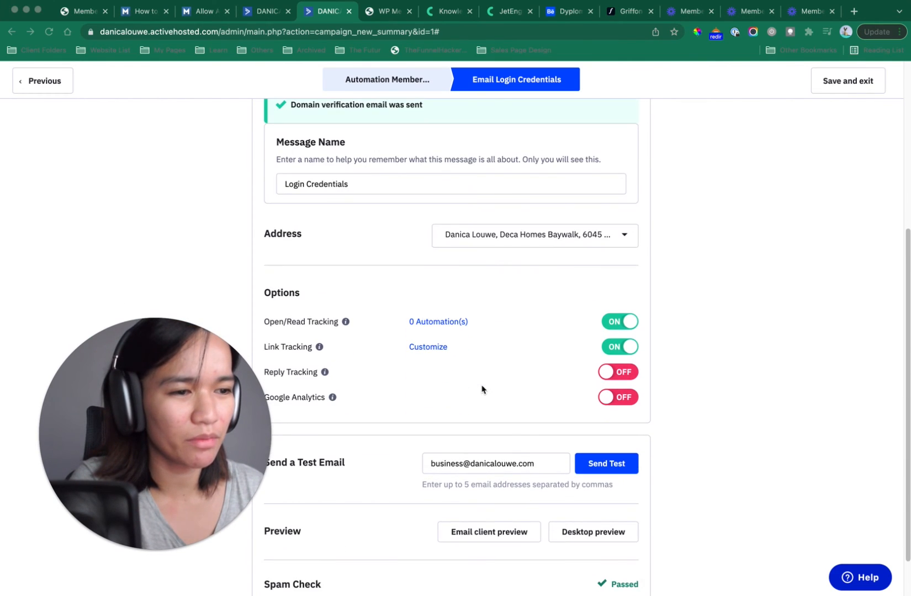
- Look over the remaining Login Credentials campaign summary, save and exit it, and check the Give Access automation flow
scroll(795, 316, down, 1)
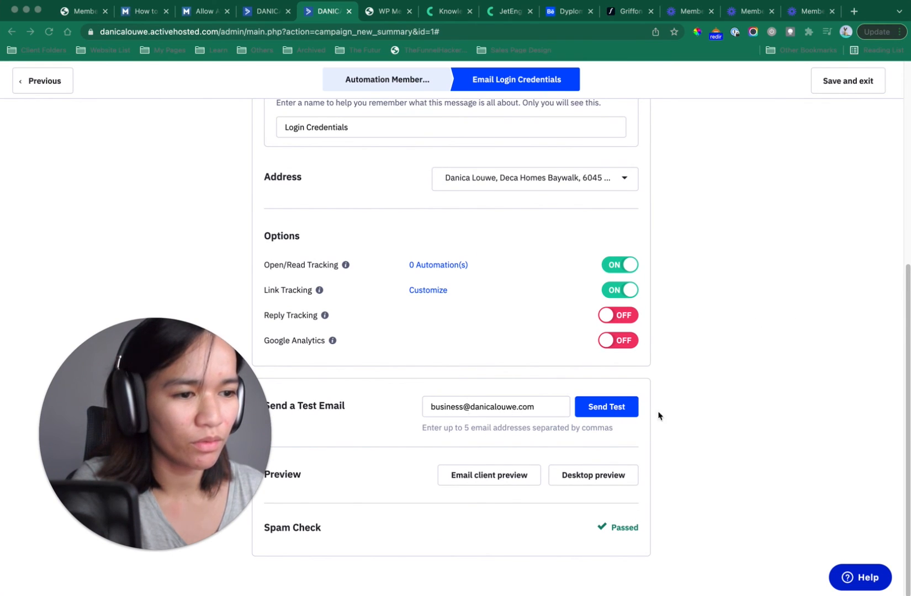
scroll(743, 353, up, 6)
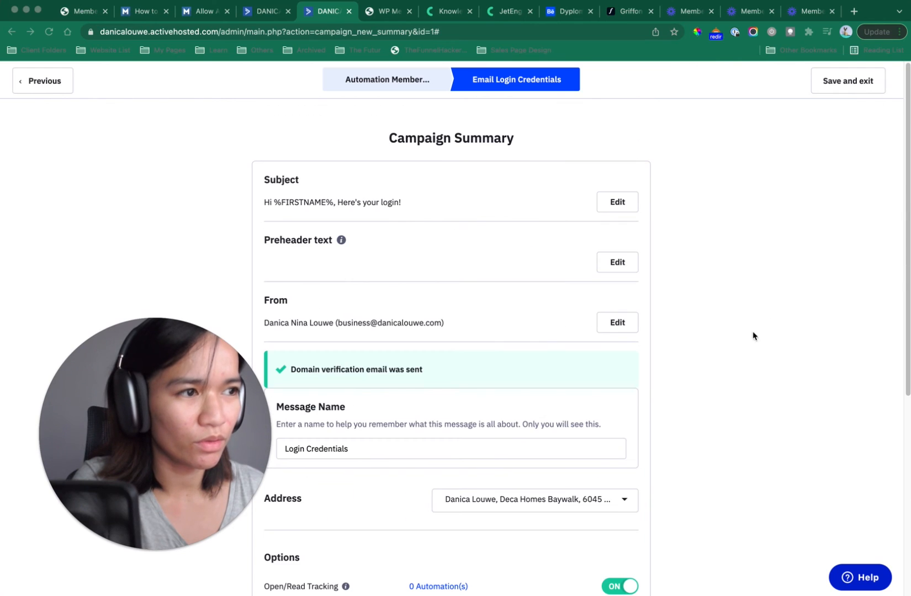
click(852, 83)
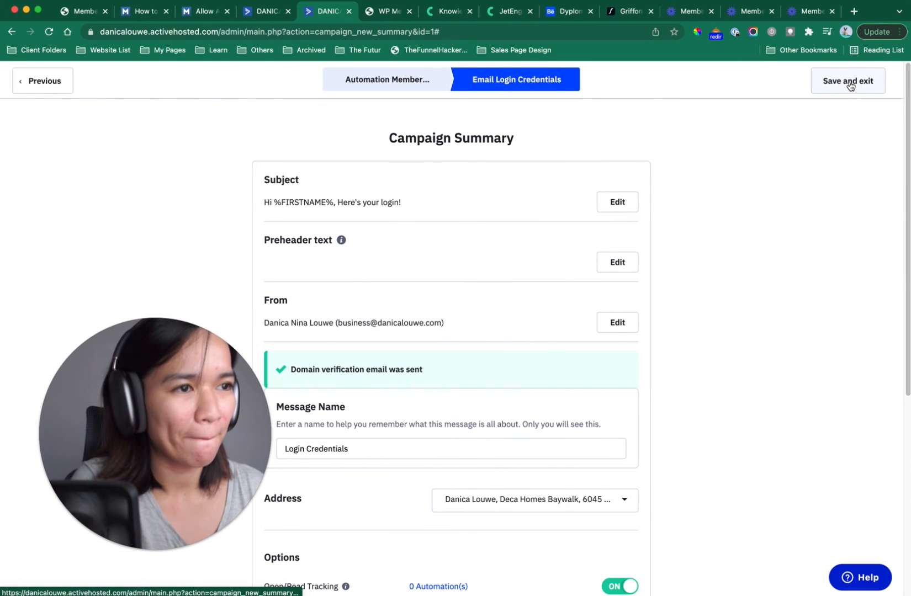
click(850, 85)
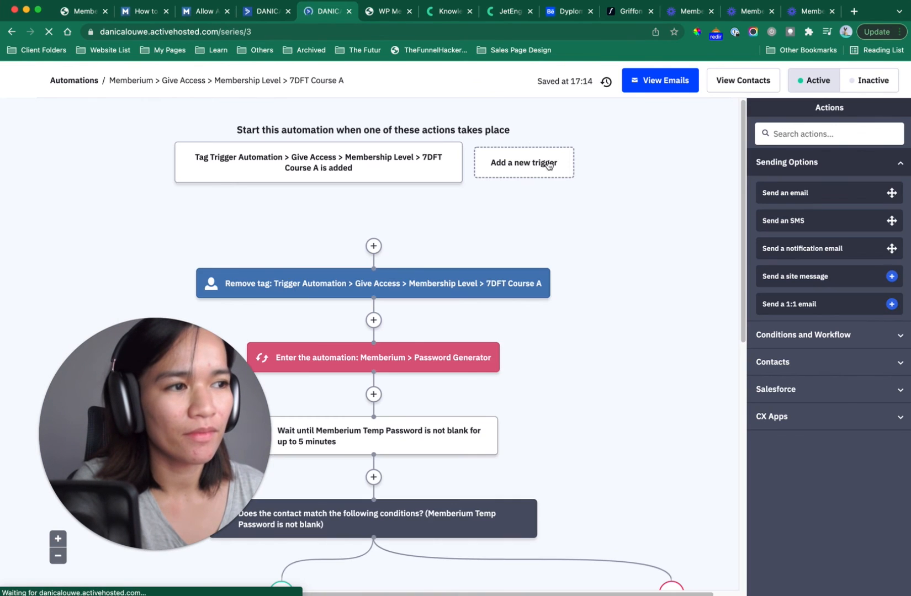
scroll(653, 300, down, 8)
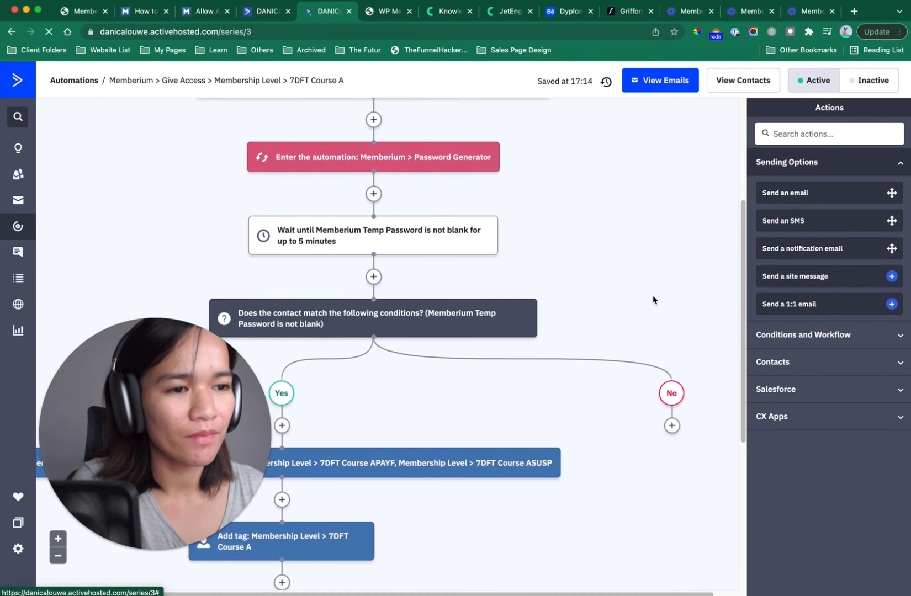
- Copy the existing test contact's email and add a second contact with a full name, a mem2 variant of that email and a phone number
click(269, 11)
drag(137, 416, 499, 191)
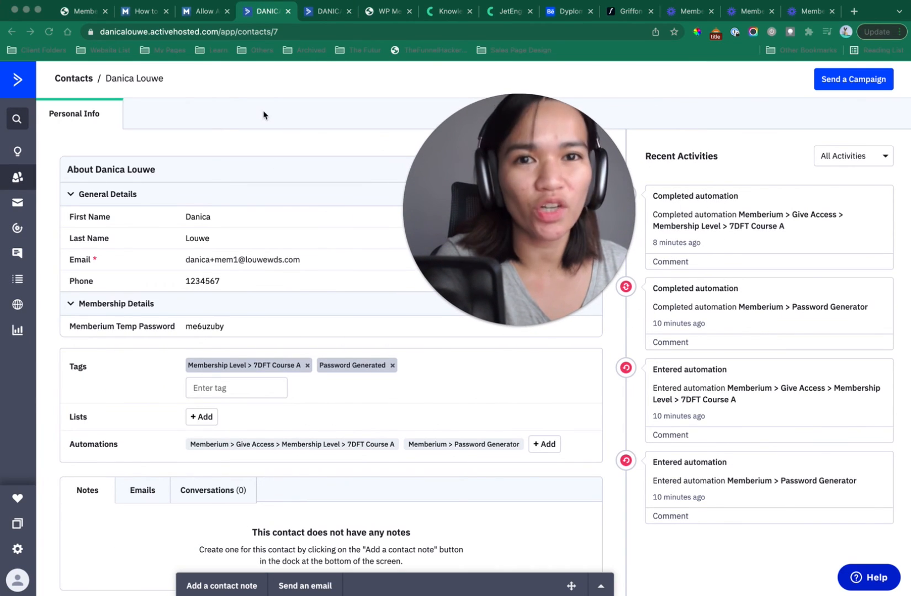
click(277, 261)
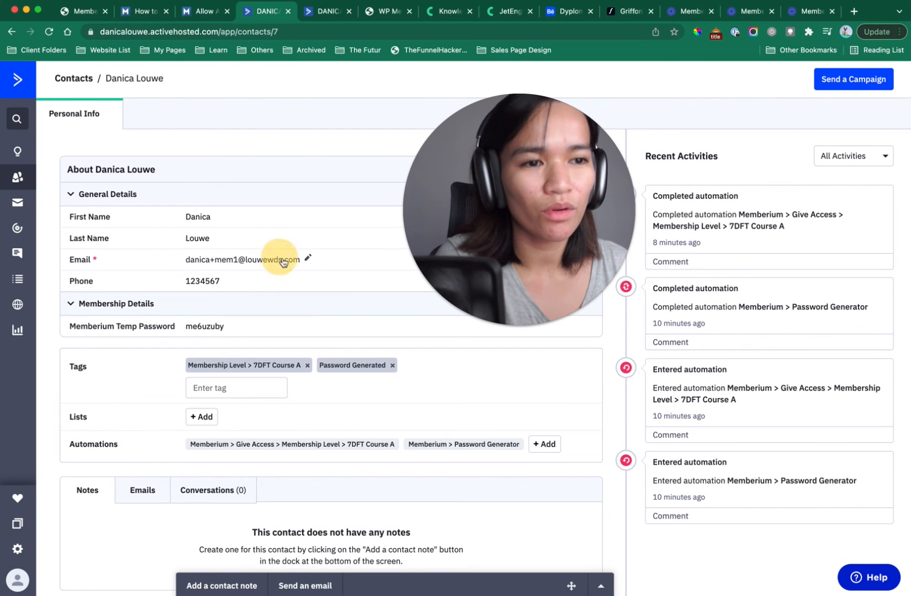
click(310, 261)
key(super+a)
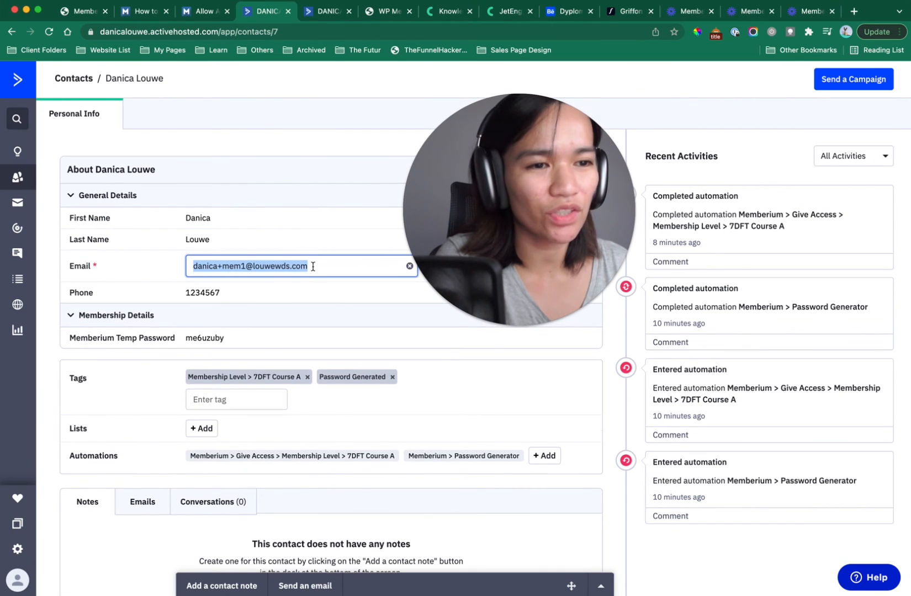
click(17, 178)
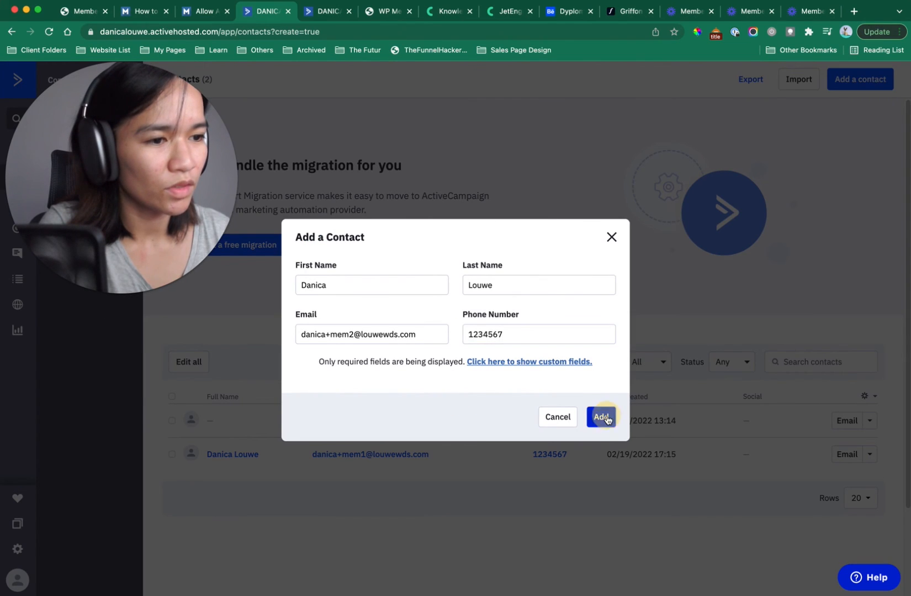
click(602, 416)
- Apply the tag Trigger Automation > Give Access > Membership Level > 7DFT Course A to the new contact
click(603, 360)
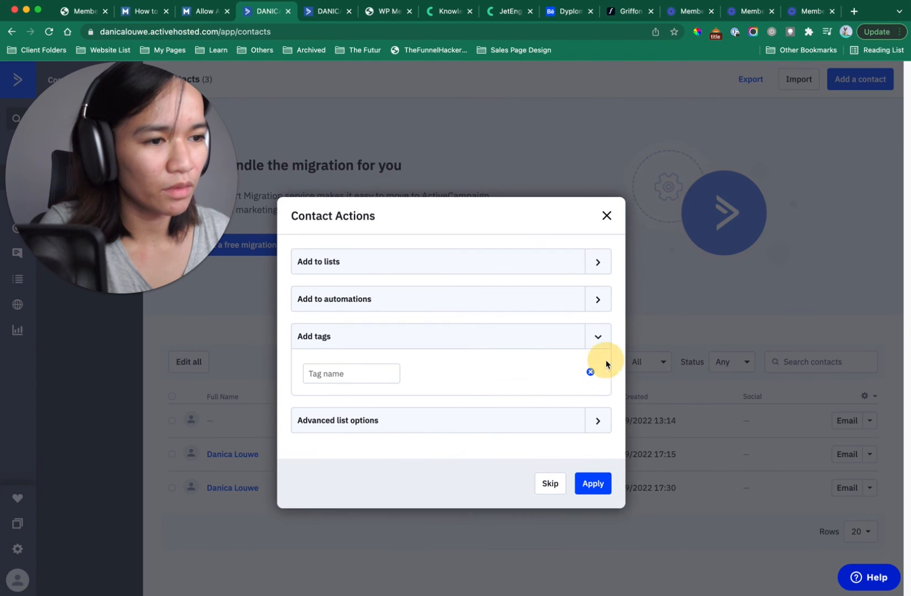
click(369, 375)
text(give)
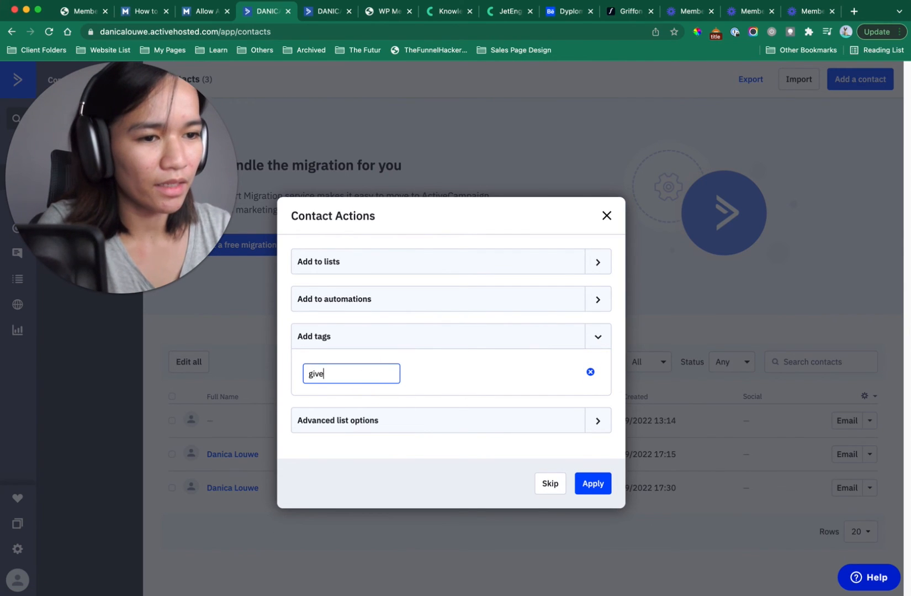
click(377, 397)
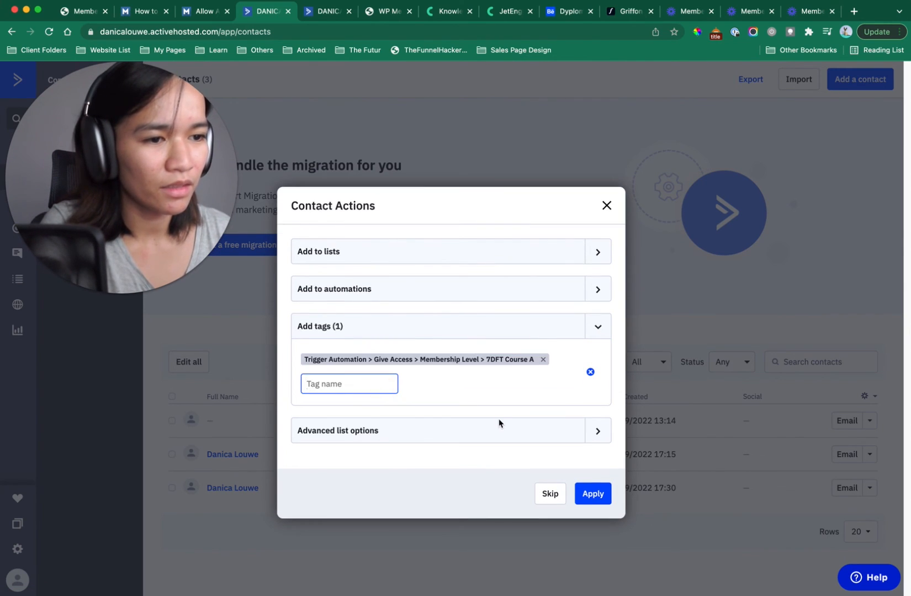
click(594, 493)
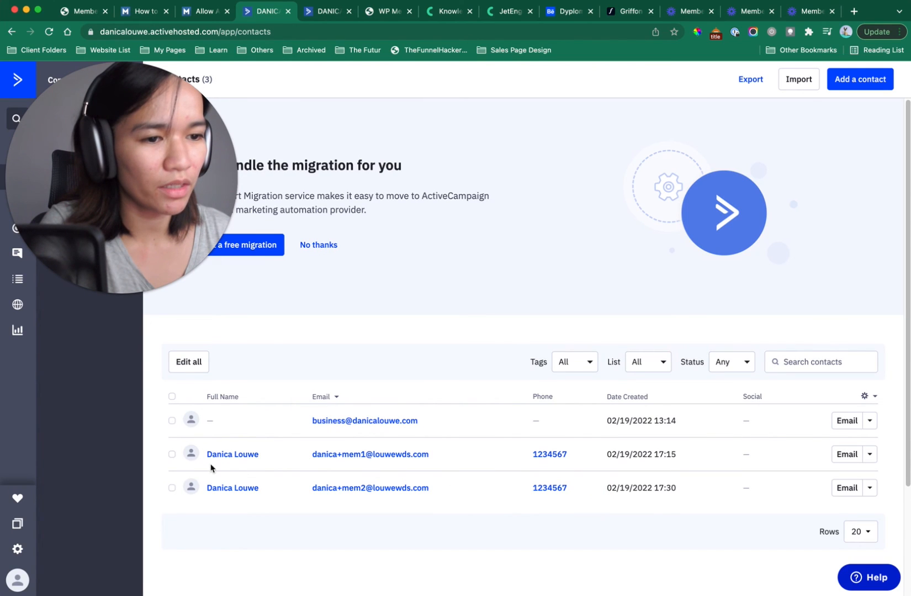
- Open the new contact's record and check its temporary password field, tags, automations and recent activities
click(235, 489)
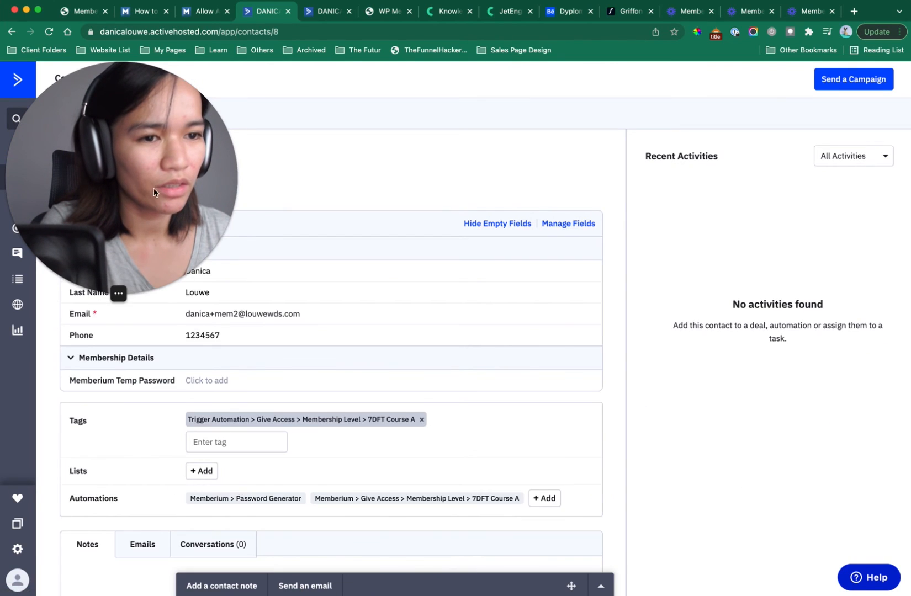
drag(154, 192, 567, 188)
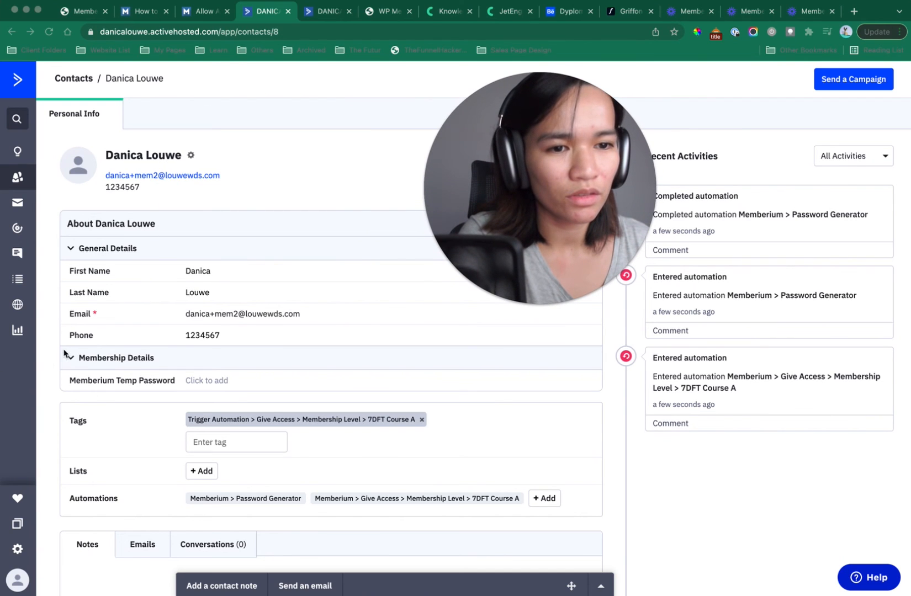
drag(524, 224, 440, 220)
scroll(175, 343, down, 1)
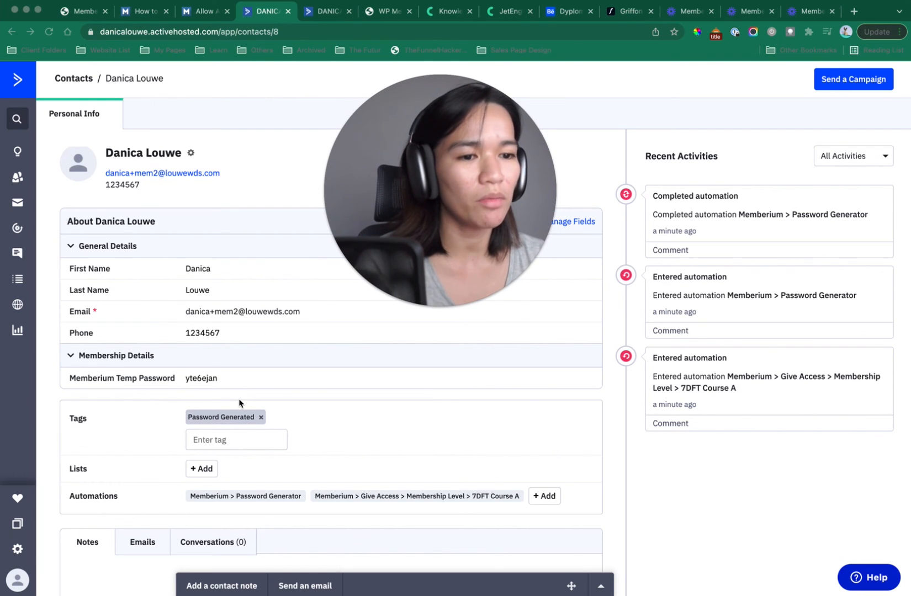
click(401, 454)
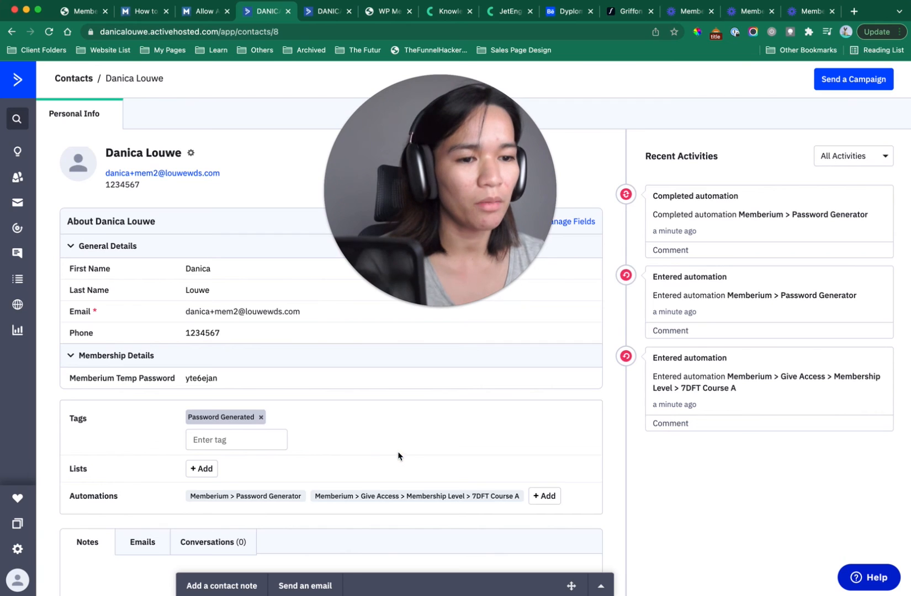
click(405, 497)
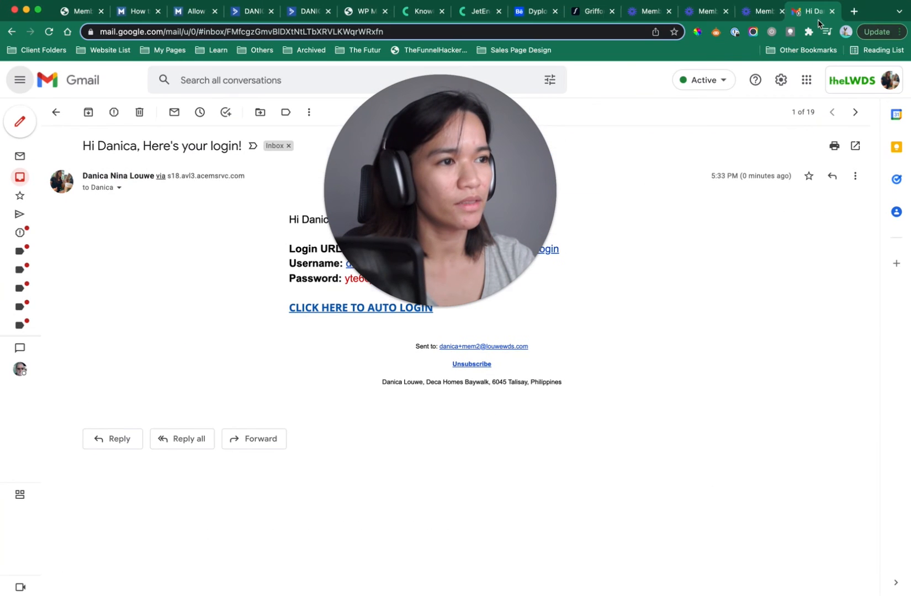
- Examine the login URL, username and password in the login credentials email received in Gmail
drag(477, 194, 748, 399)
click(632, 251)
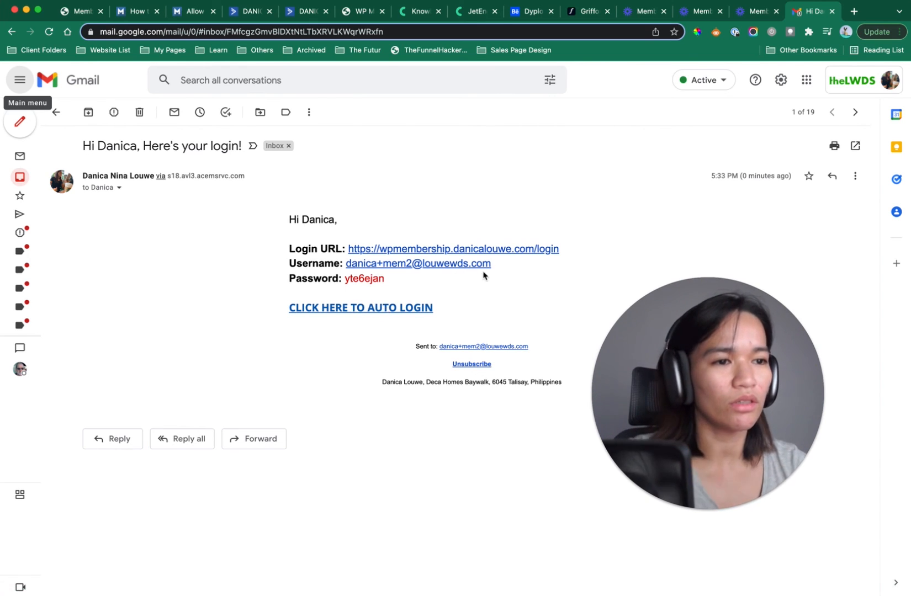
drag(579, 255, 370, 249)
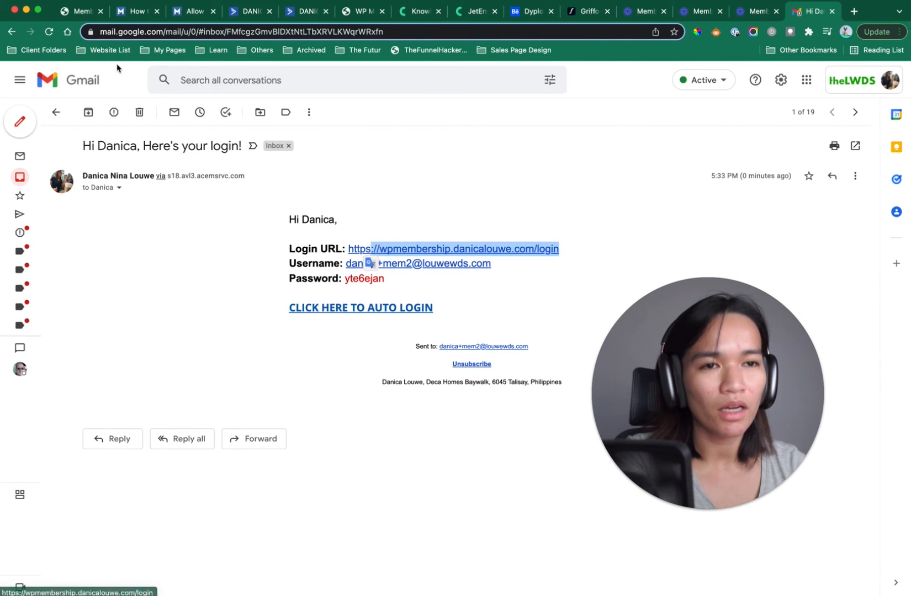
- Copy the membership site's base URL from the Memberium settings page address and open it in a new incognito window
click(76, 15)
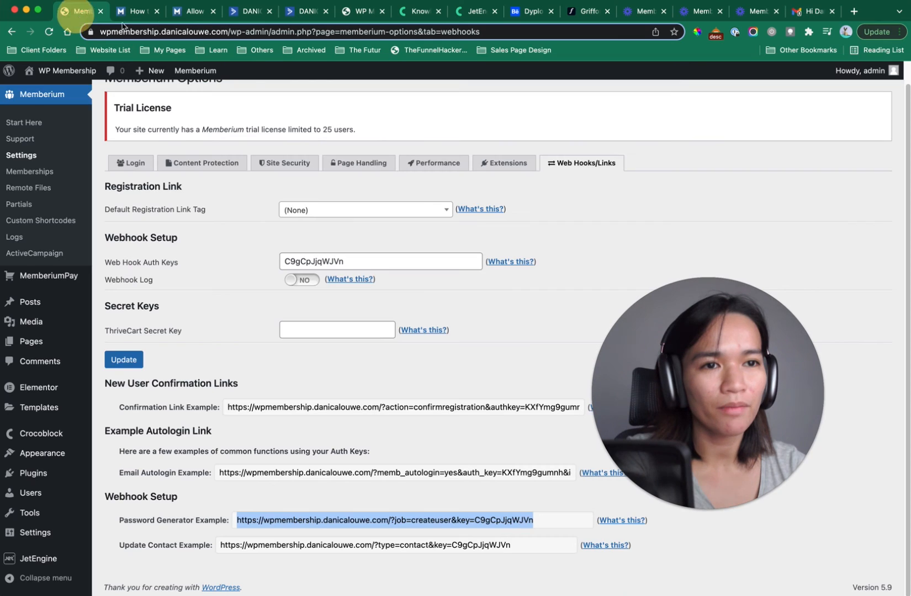
drag(226, 31, 25, 31)
key(super+c)
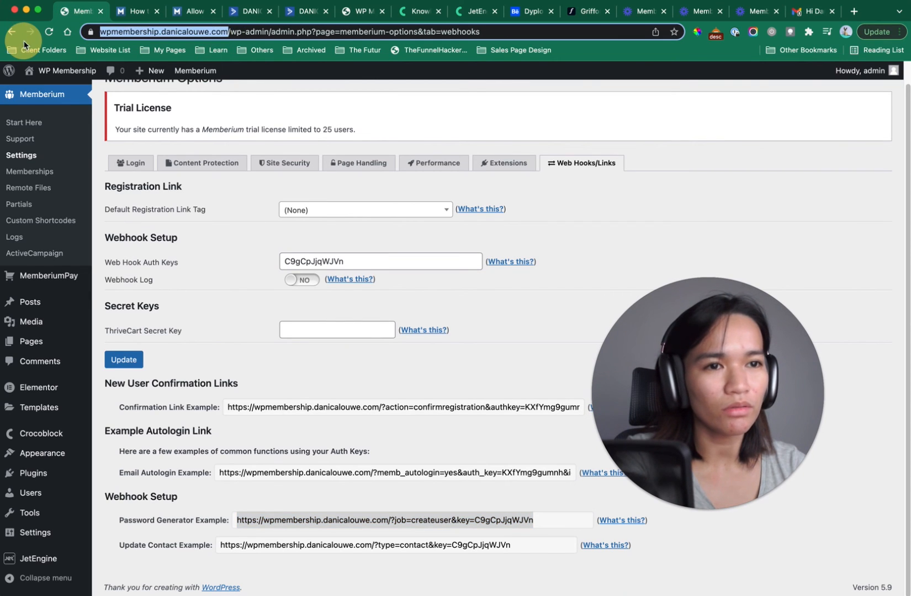
click(898, 32)
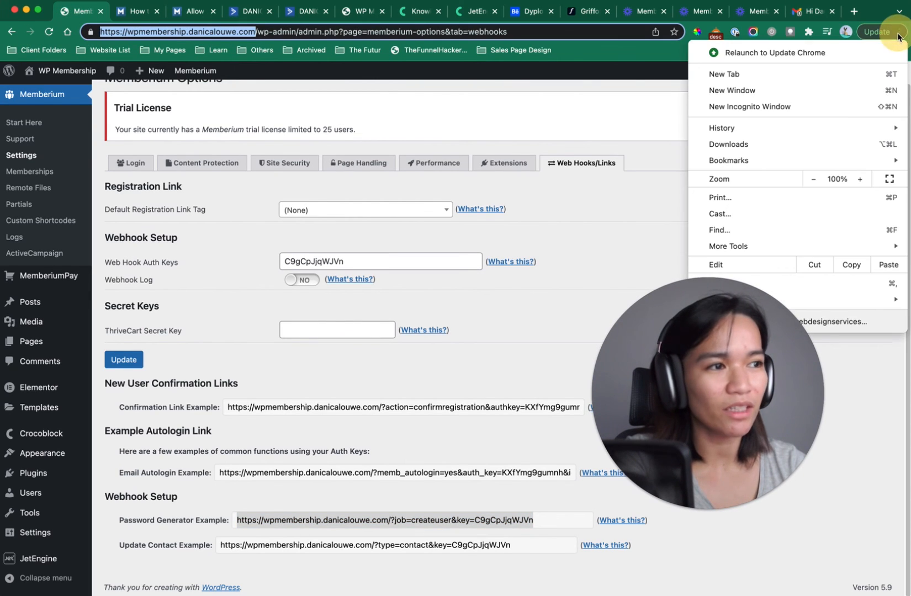
click(839, 108)
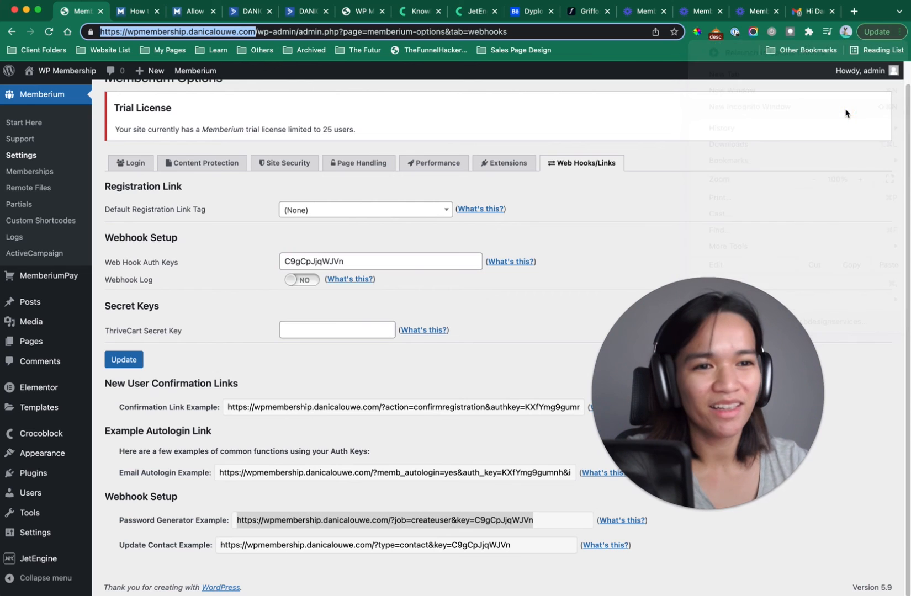
key(super+v)
key(Return)
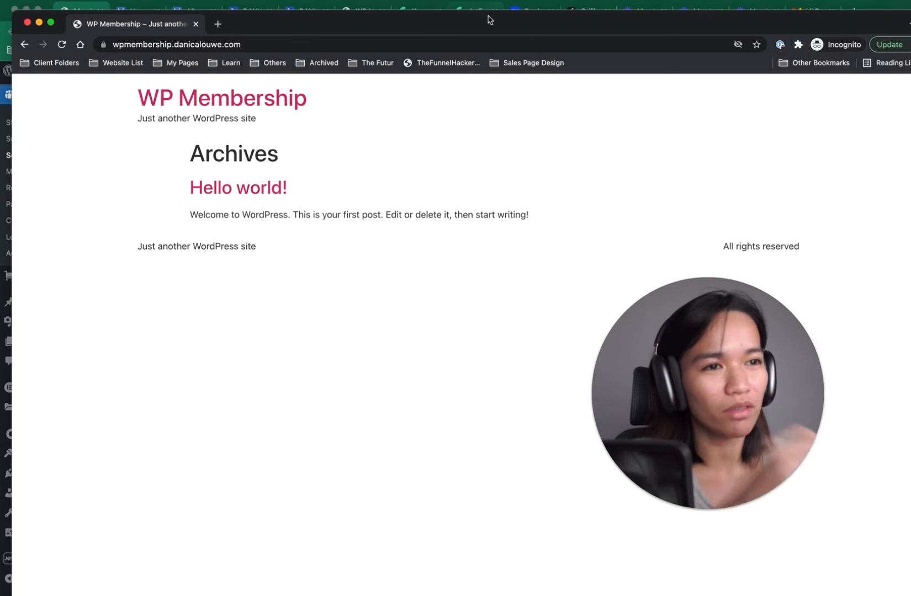
- Go to the membership site's /wp-admin login page in the incognito window
click(478, 44)
drag(711, 417, 178, 480)
click(302, 44)
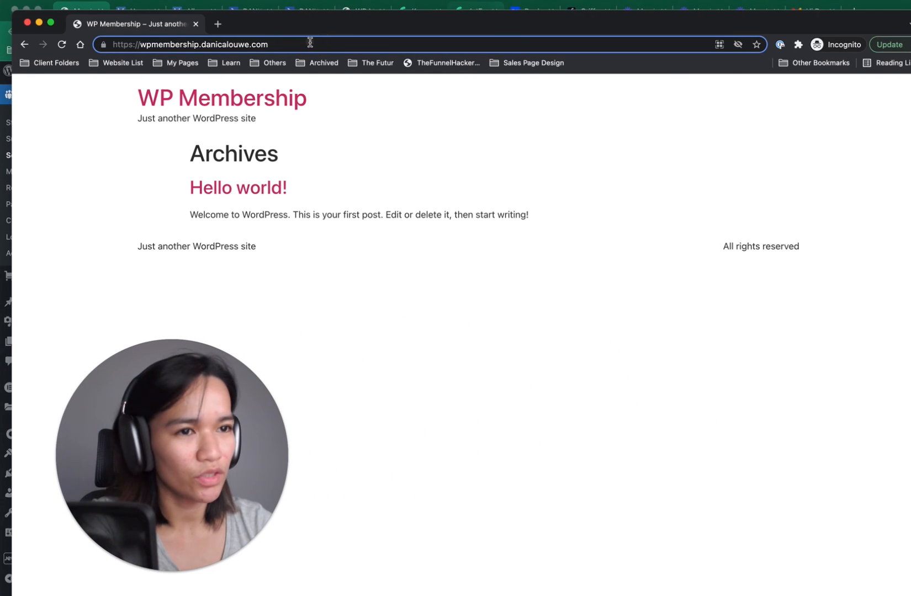
text(/wp-)
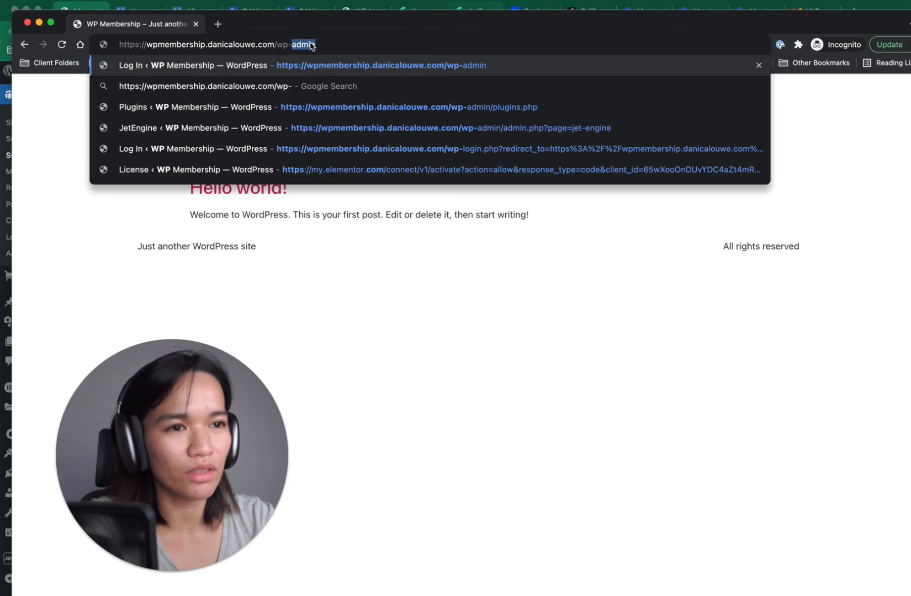
key(Return)
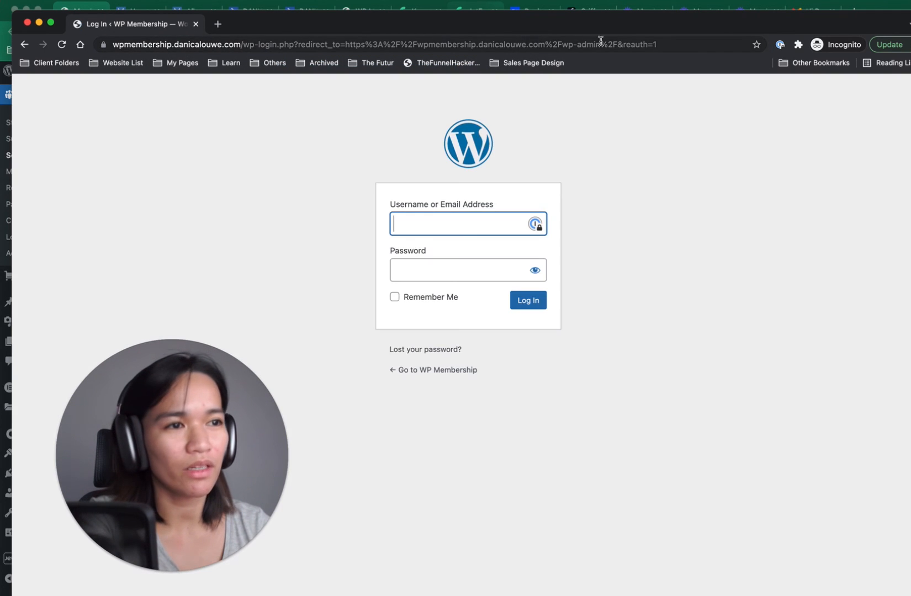
drag(673, 26, 667, 28)
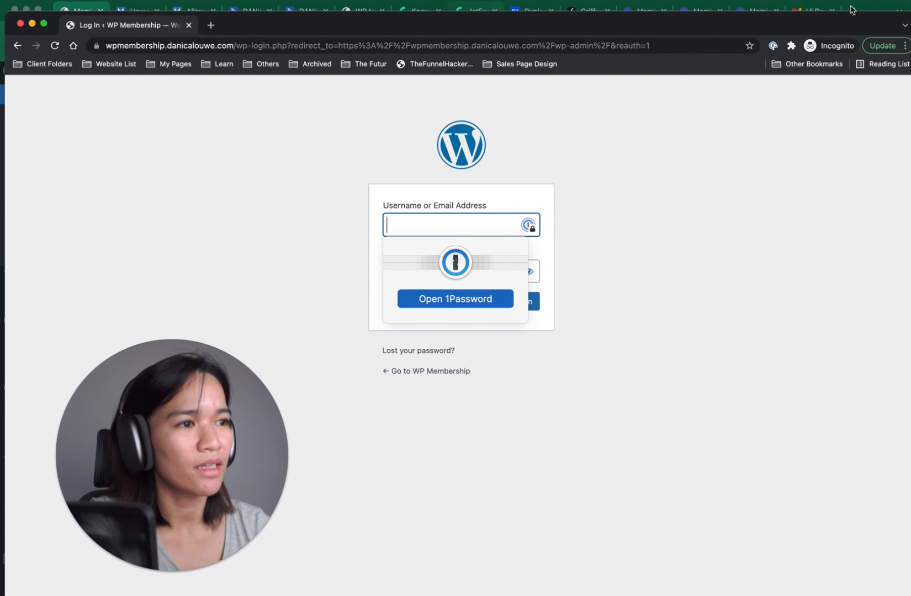
- Copy the username email address from the login credentials email and paste it into the WordPress login form's username field
click(818, 10)
click(820, 12)
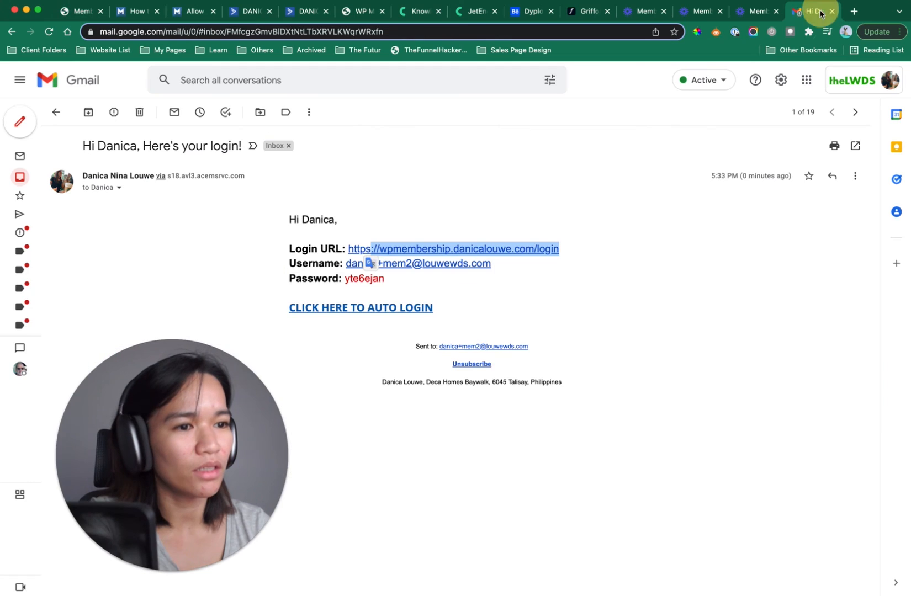
click(512, 283)
right_click(478, 265)
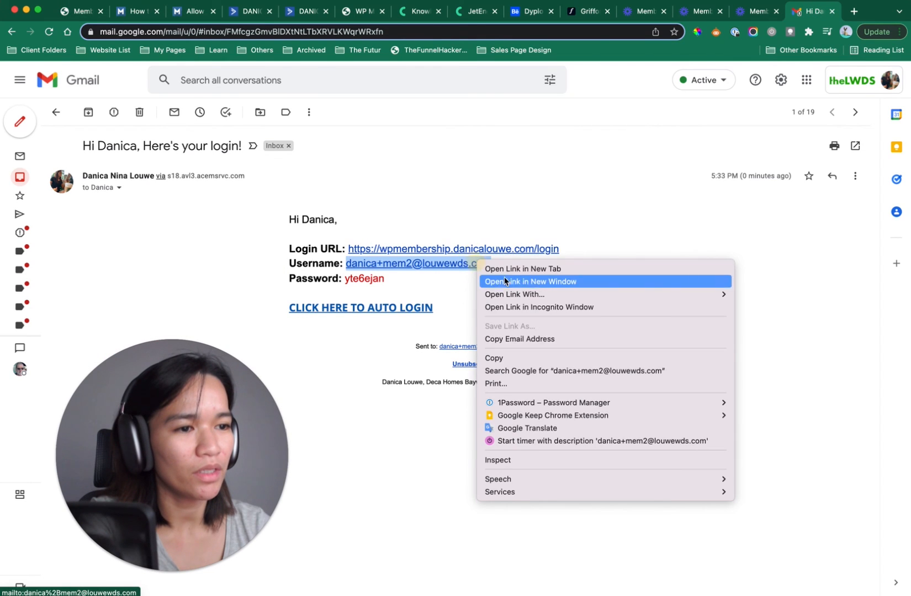
click(528, 339)
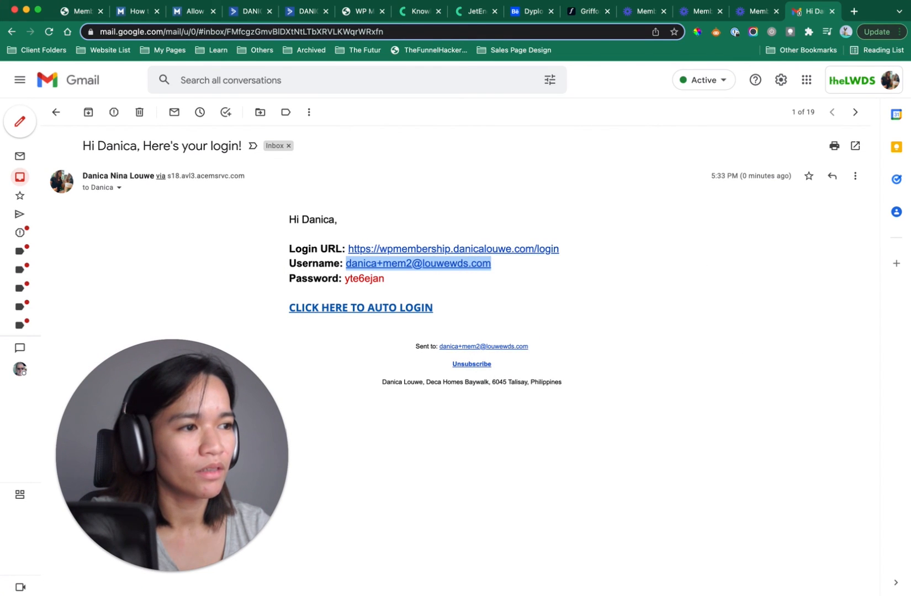
key(super+grave)
key(super+v)
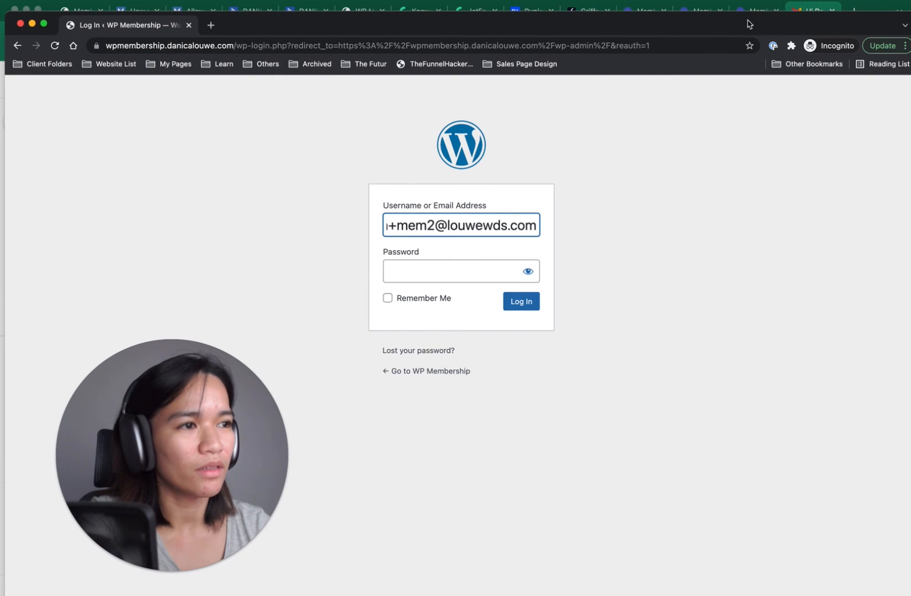
- Copy the password from the login credentials email, paste it into the incognito WordPress login form's password field and submit the login
click(818, 6)
drag(386, 279, 359, 279)
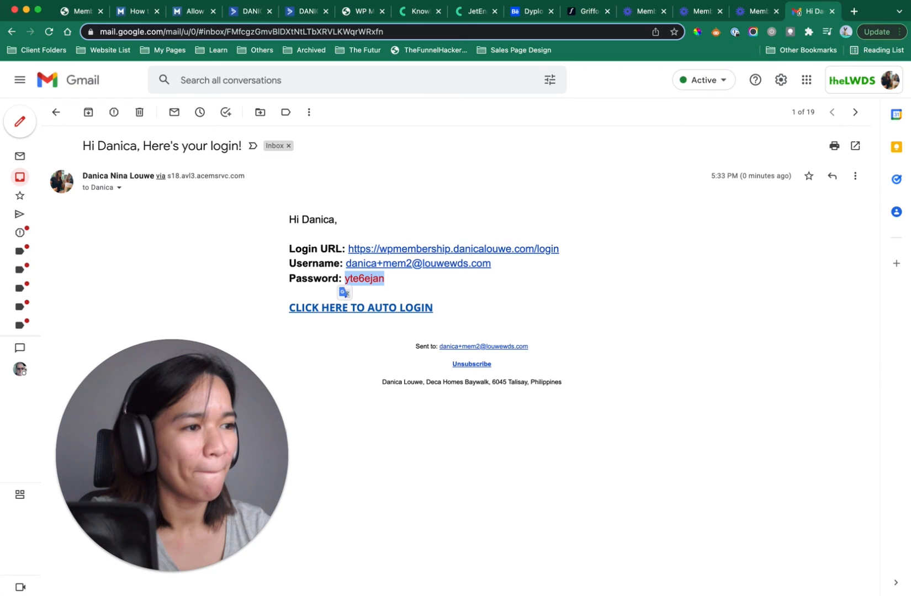
key(super+grave)
click(325, 260)
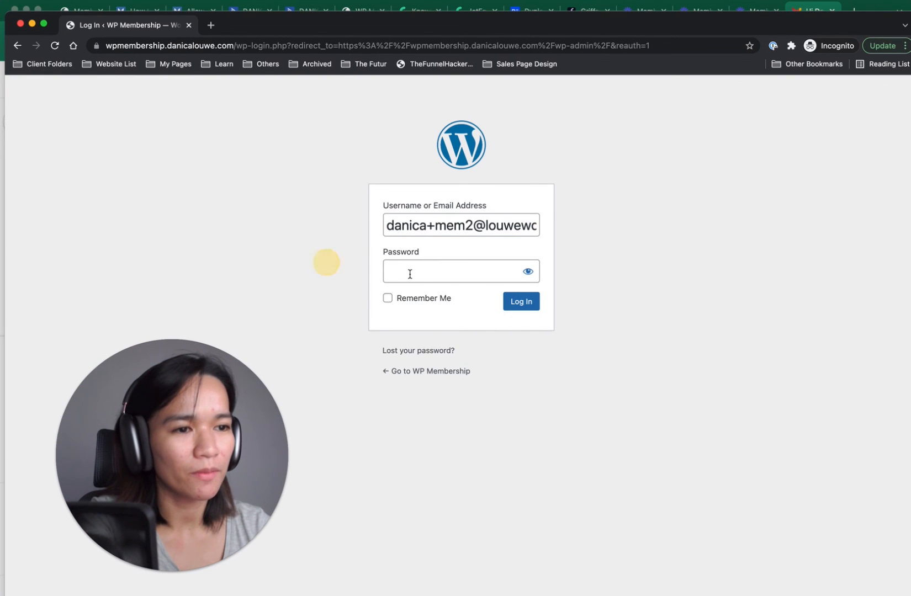
click(409, 273)
key(super+v)
click(633, 273)
click(516, 307)
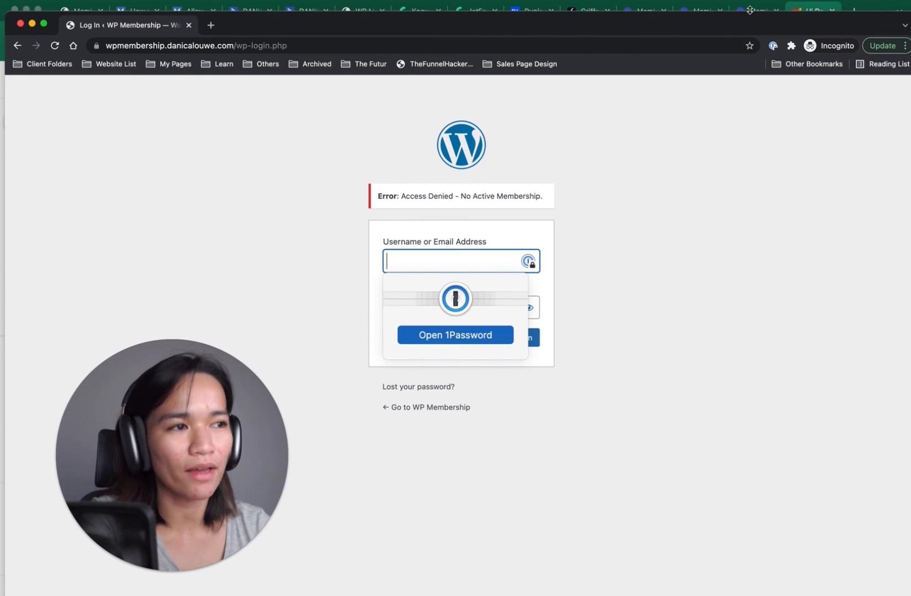
- Switch to the new contact's ActiveCampaign record, reload it and check its tags, automations and Membership Details
click(818, 10)
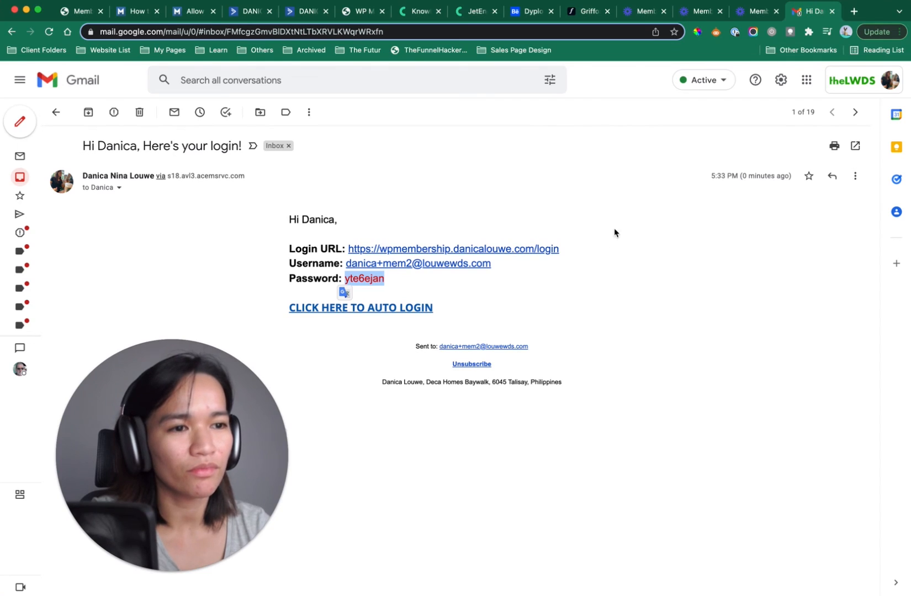
click(602, 241)
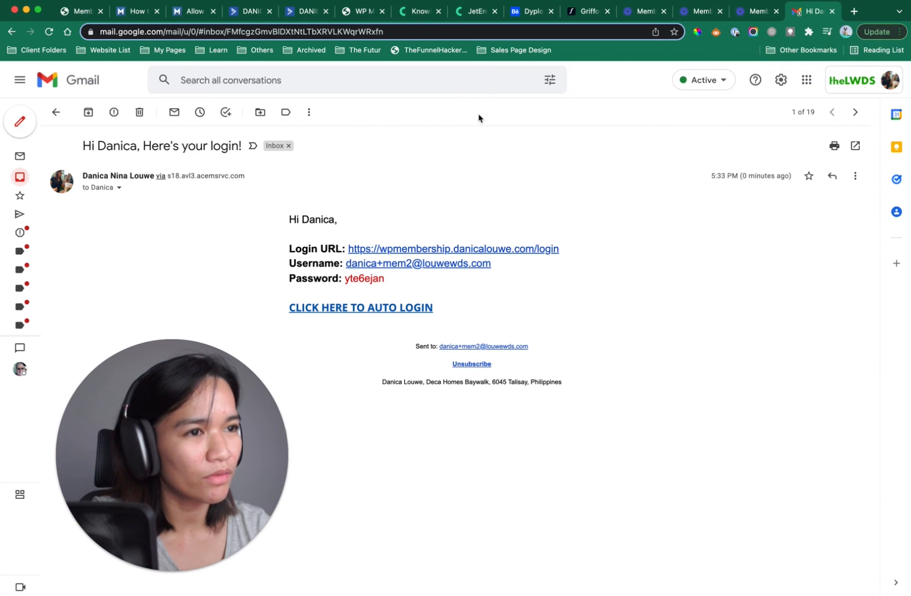
click(232, 17)
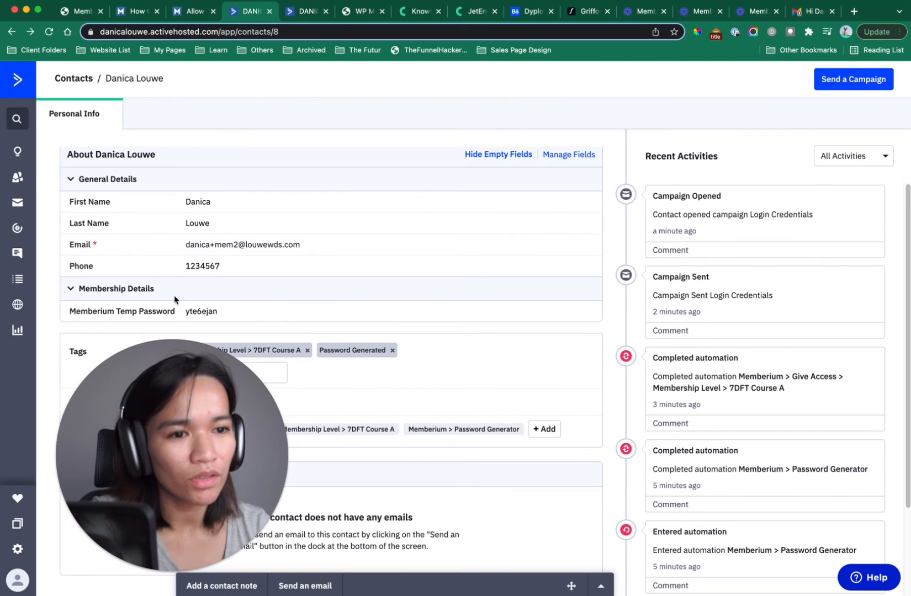
drag(173, 434, 659, 350)
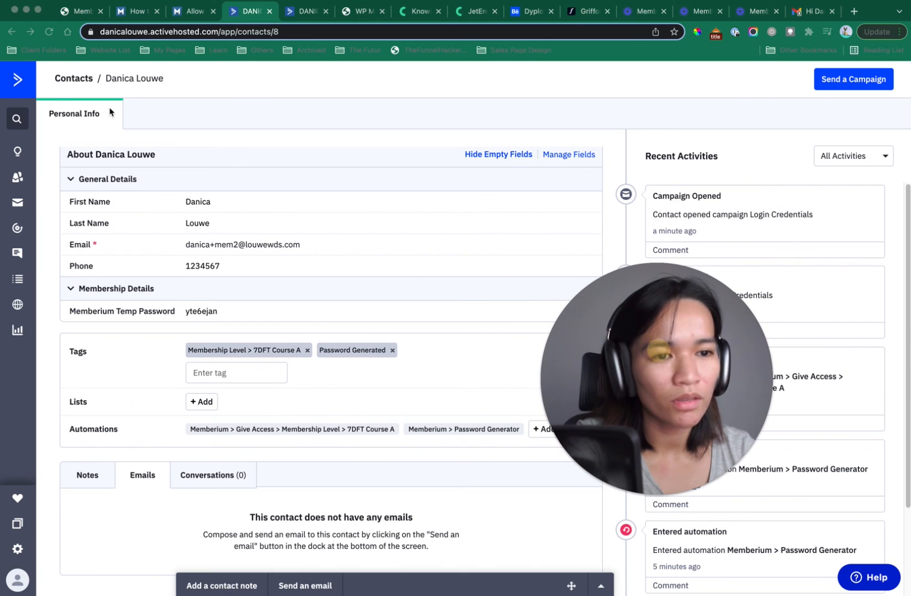
click(50, 33)
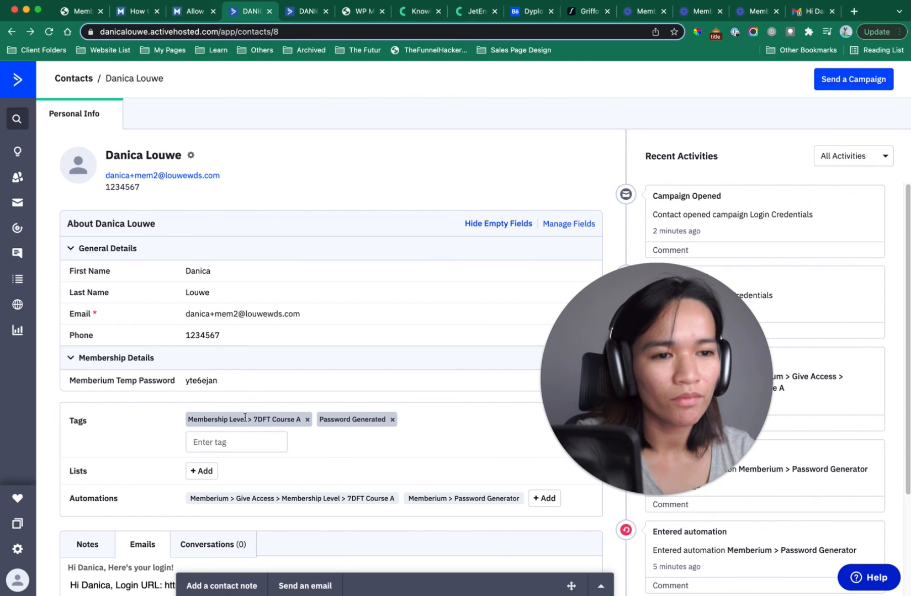
- Check which tag is linked to the 7DFT Course A level in Memberium's membership settings on the WordPress site
click(88, 11)
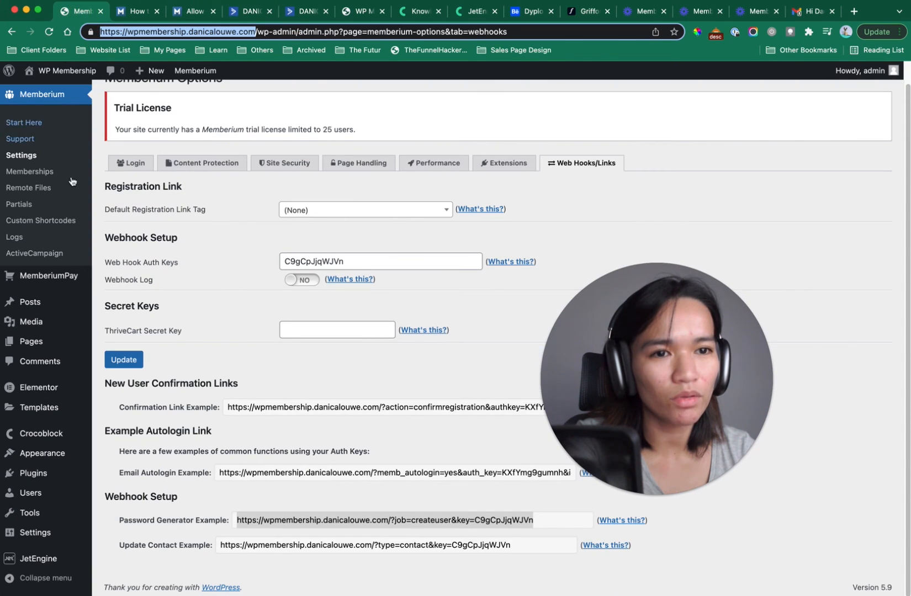
click(47, 173)
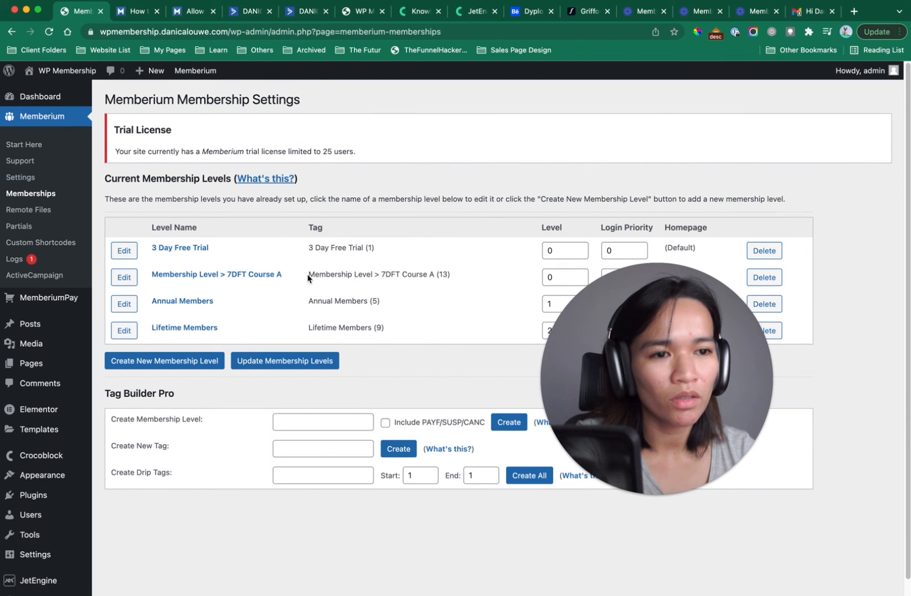
drag(308, 276, 416, 275)
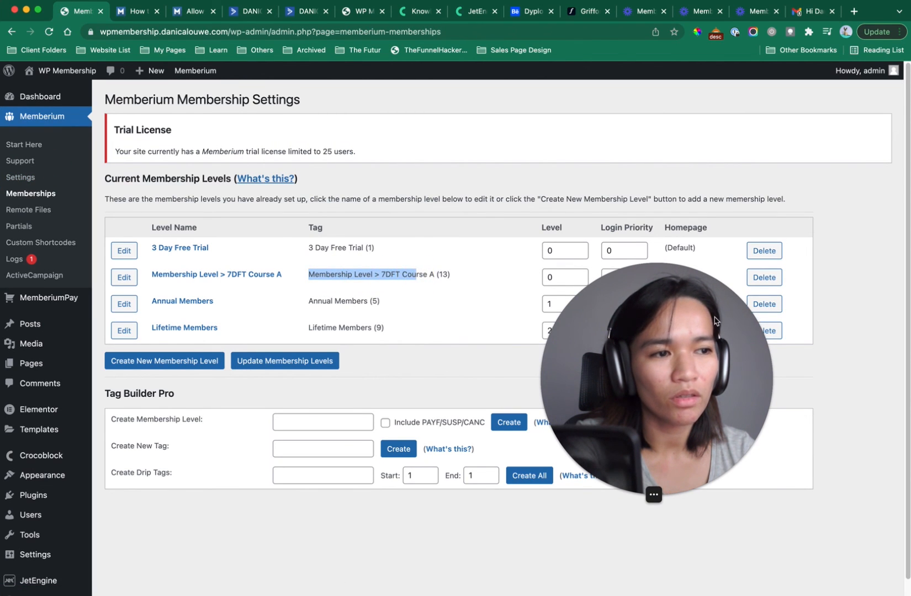
drag(715, 320, 749, 359)
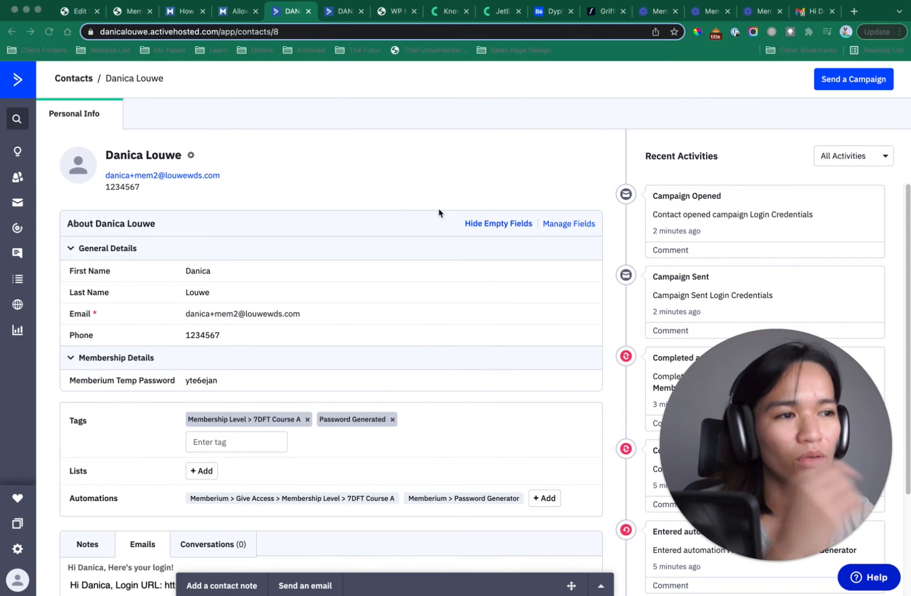
- Reload the contact's ActiveCampaign record and add the contact to the "Memberium > Update Contact Record" automation
click(127, 134)
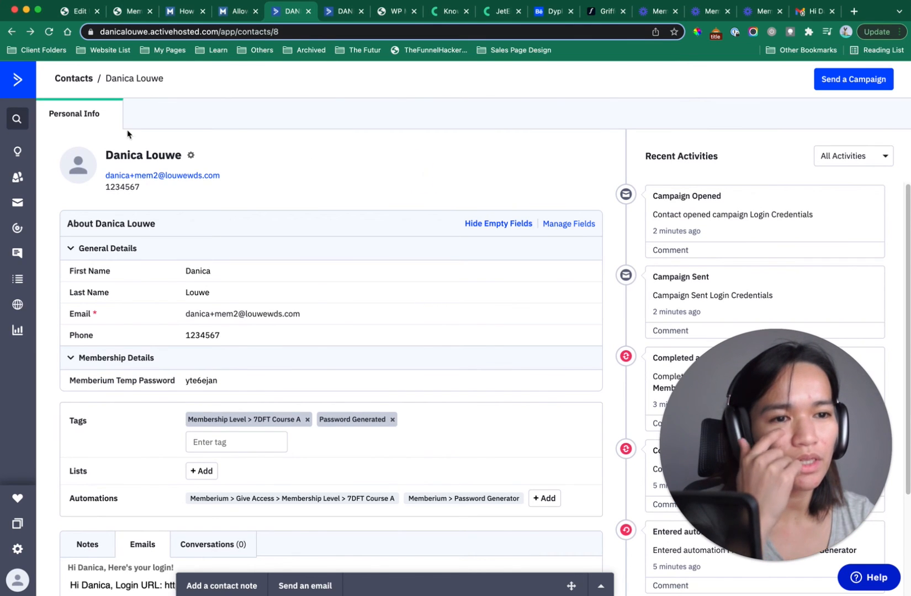
click(49, 33)
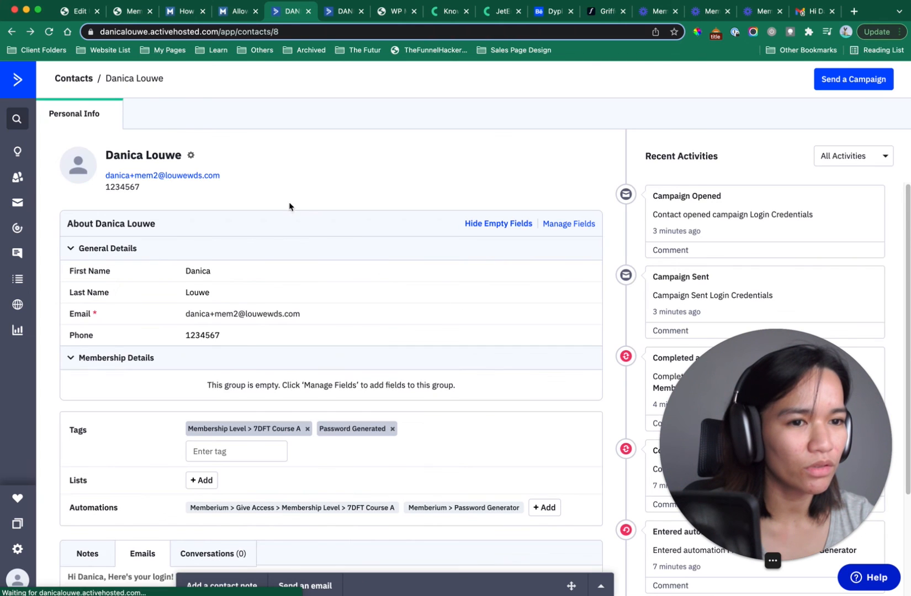
scroll(275, 290, down, 2)
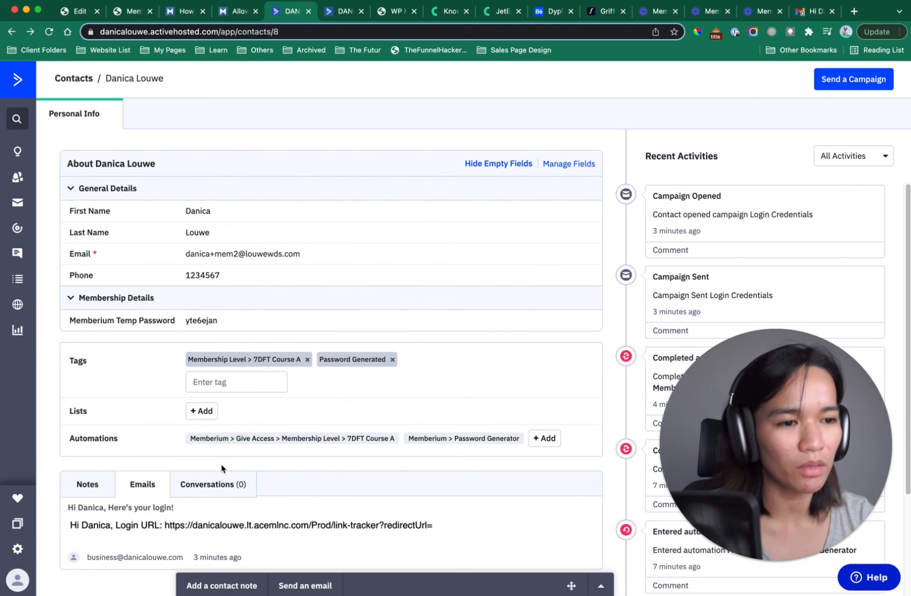
click(554, 440)
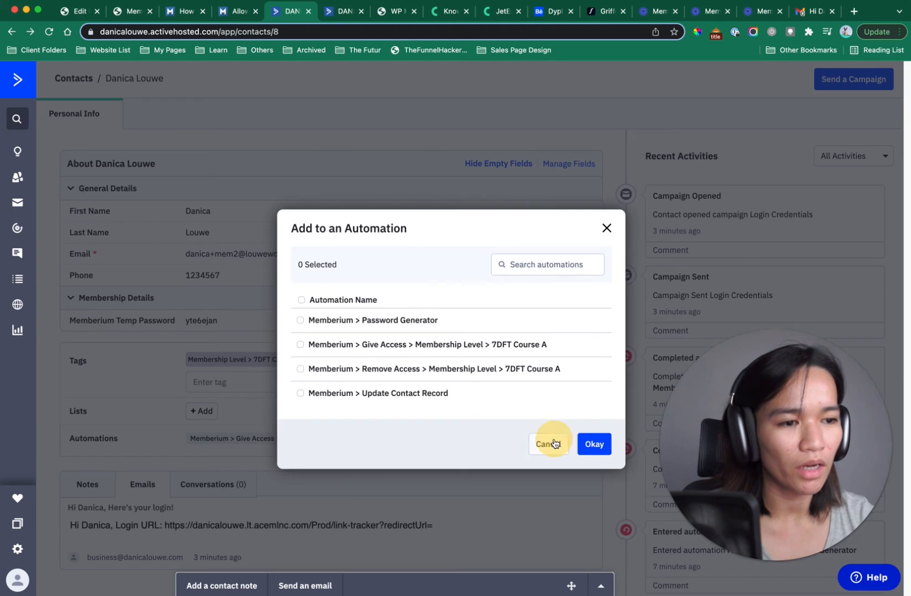
click(413, 404)
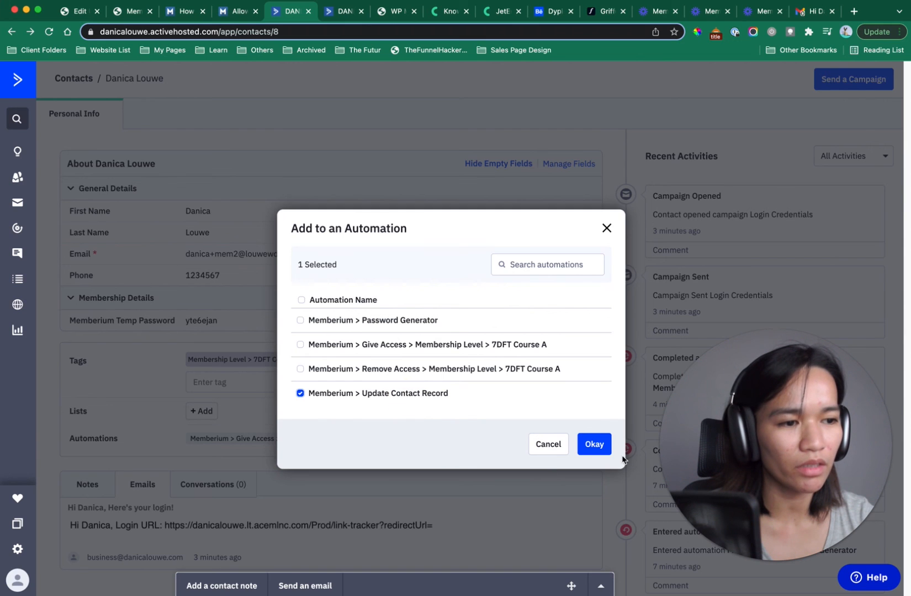
click(603, 446)
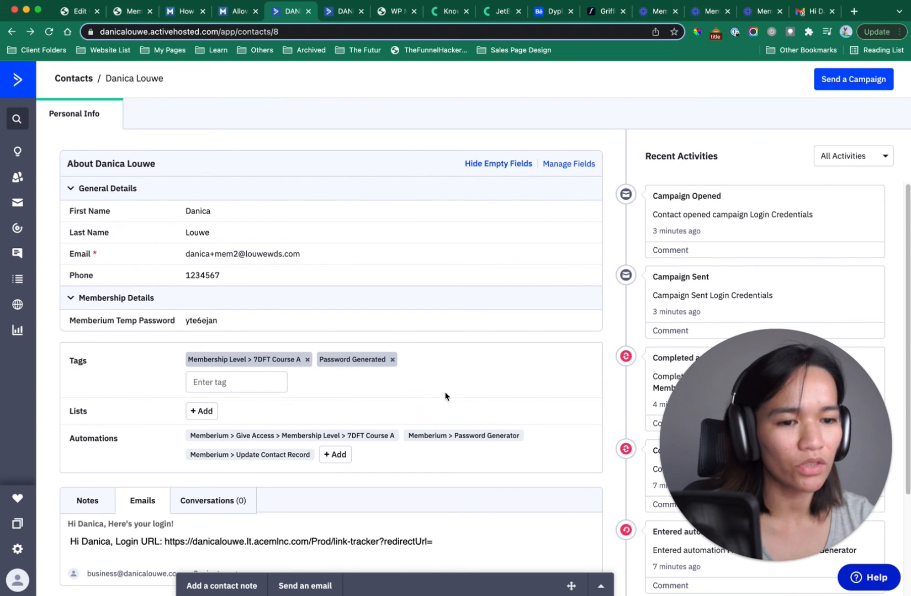
- Examine the ActiveCampaign tags and memberships in the Memberium section of the contact's WordPress user profile
scroll(448, 395, down, 1)
click(81, 11)
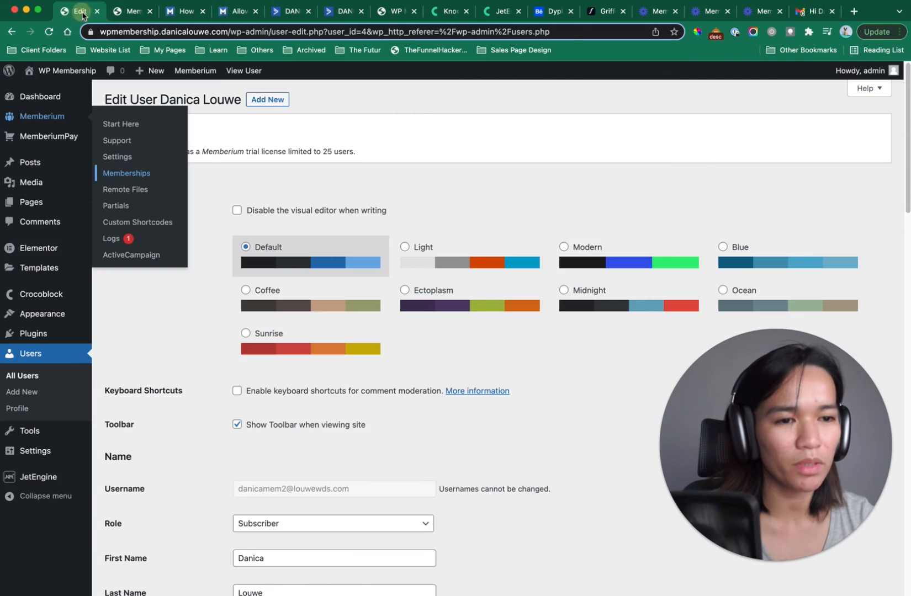
scroll(477, 429, down, 10)
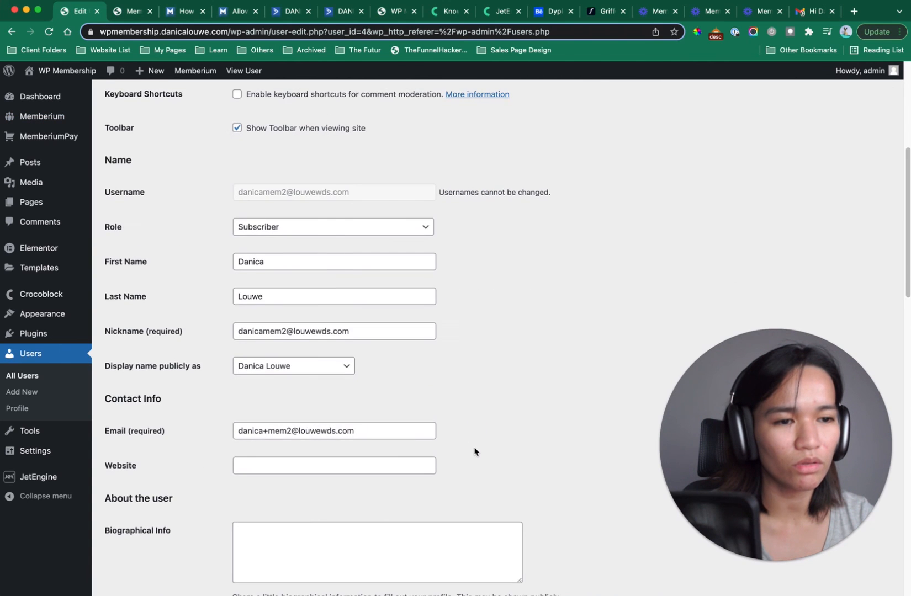
scroll(472, 441, down, 12)
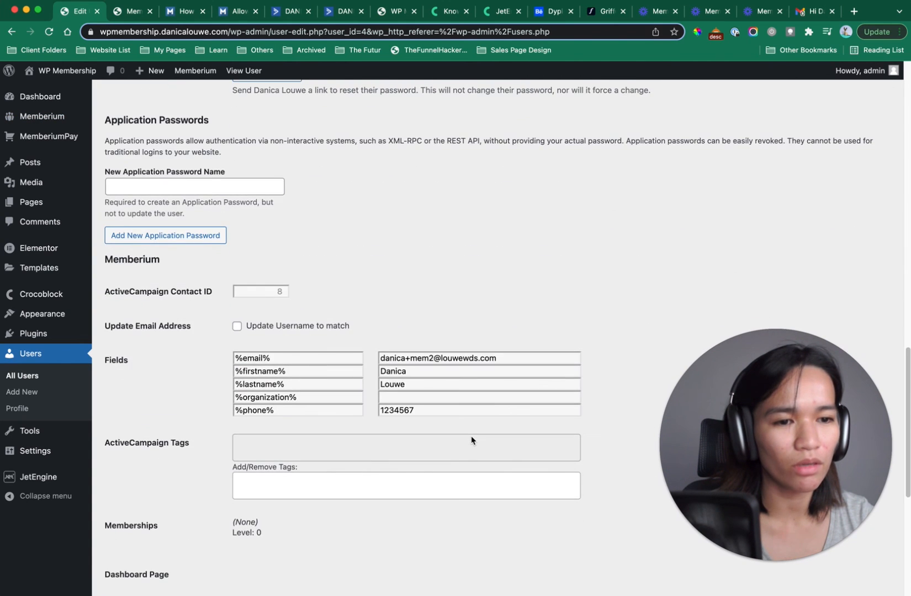
drag(228, 316, 271, 336)
scroll(270, 338, up, 1)
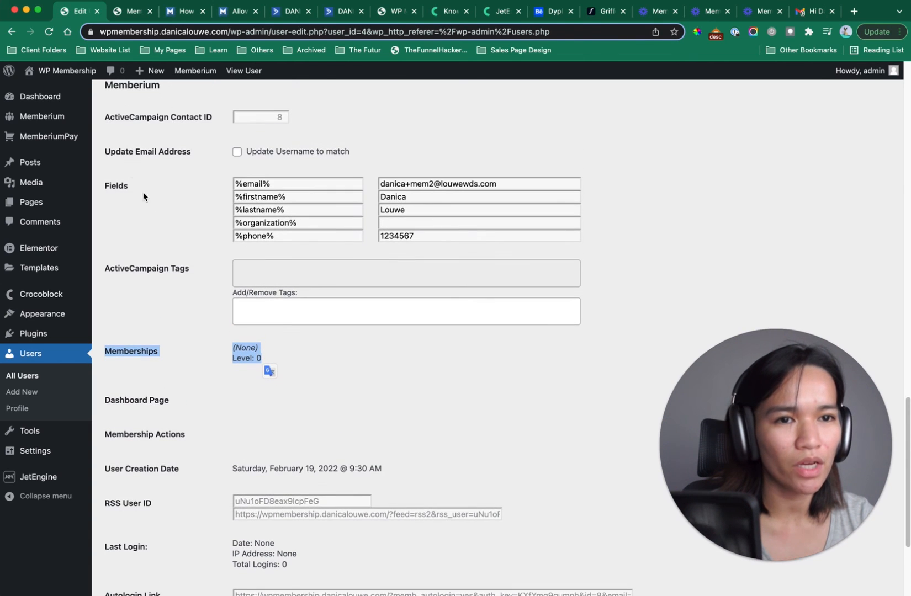
- Open the Memberium settings in a new tab and check the Require Membership login restriction
mouse_move(52, 123)
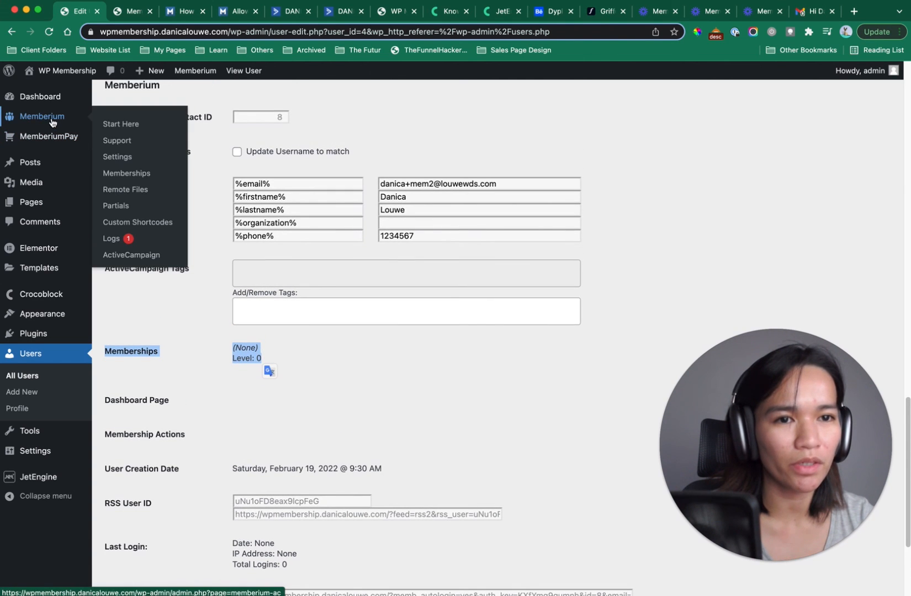
super+click(118, 157)
scroll(117, 157, up, 1)
click(127, 11)
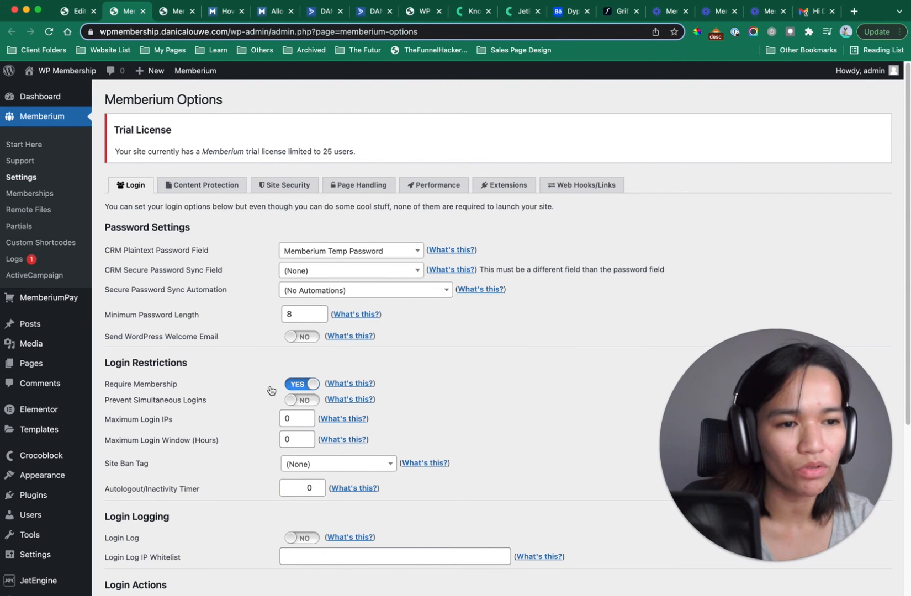
drag(184, 393, 123, 386)
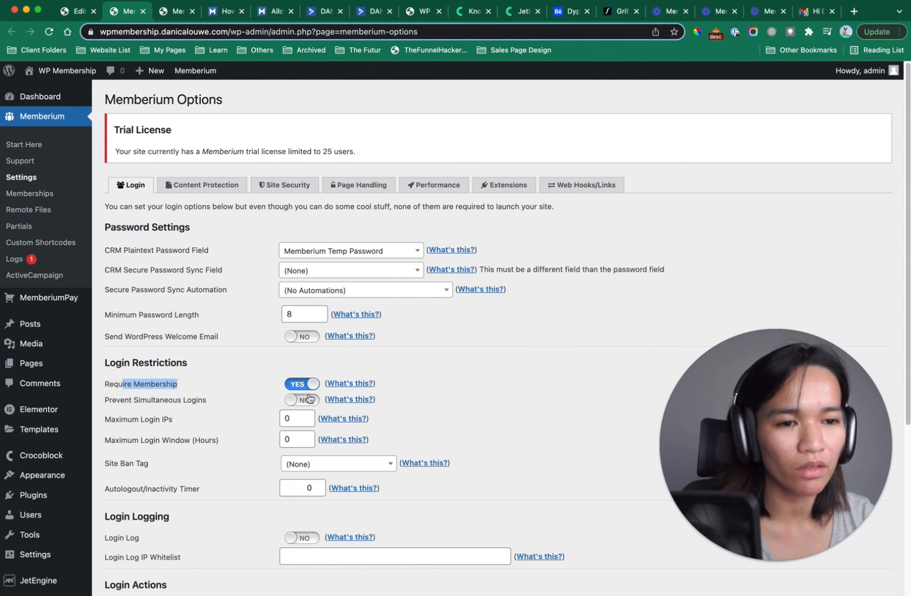
- Open the help article for the Require Membership setting and read how its Yes and No options affect member logins
click(352, 385)
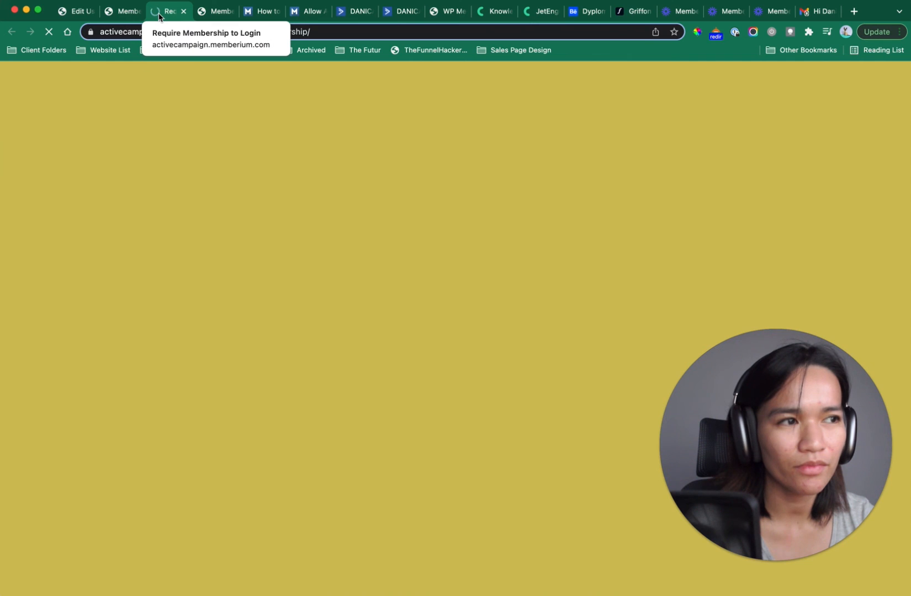
scroll(433, 366, down, 4)
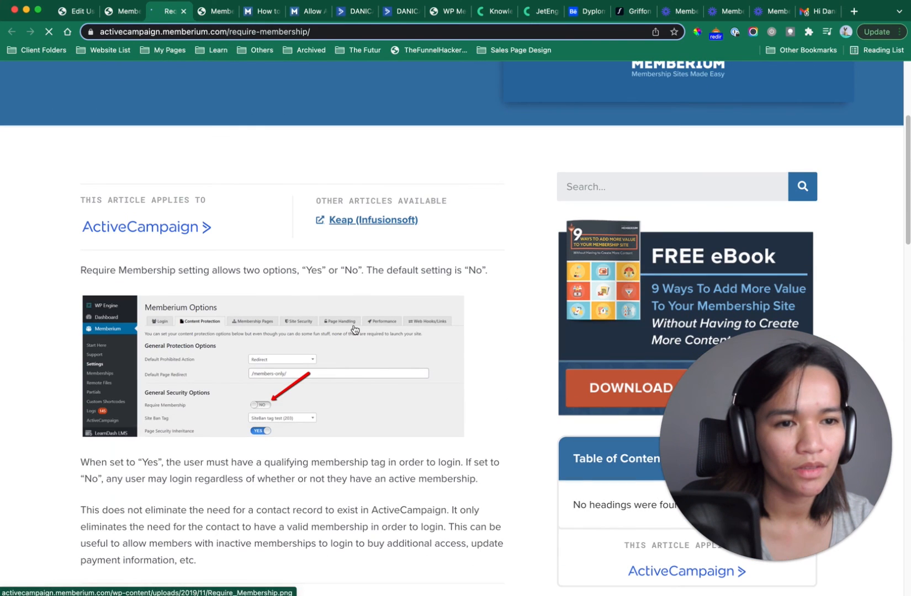
drag(161, 271, 228, 276)
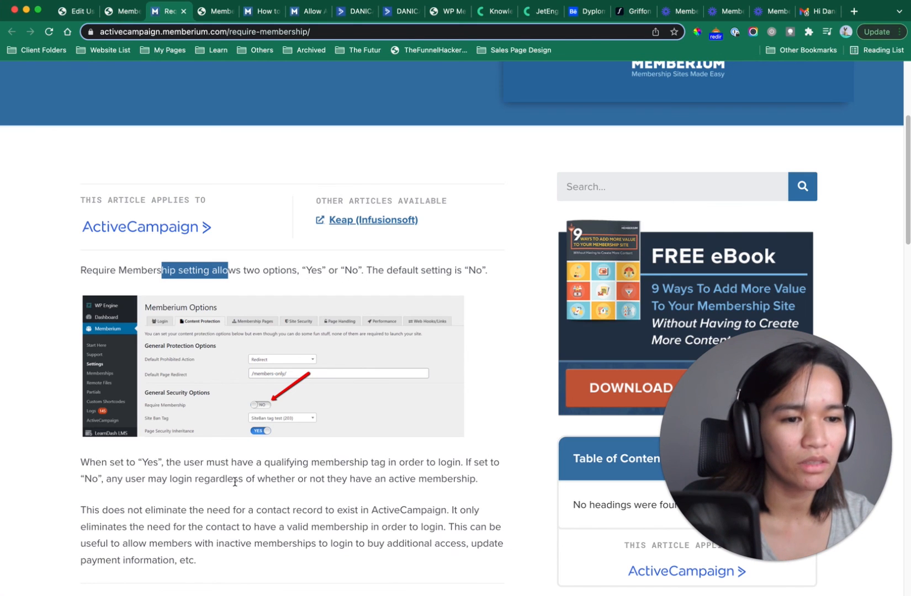
scroll(323, 480, down, 2)
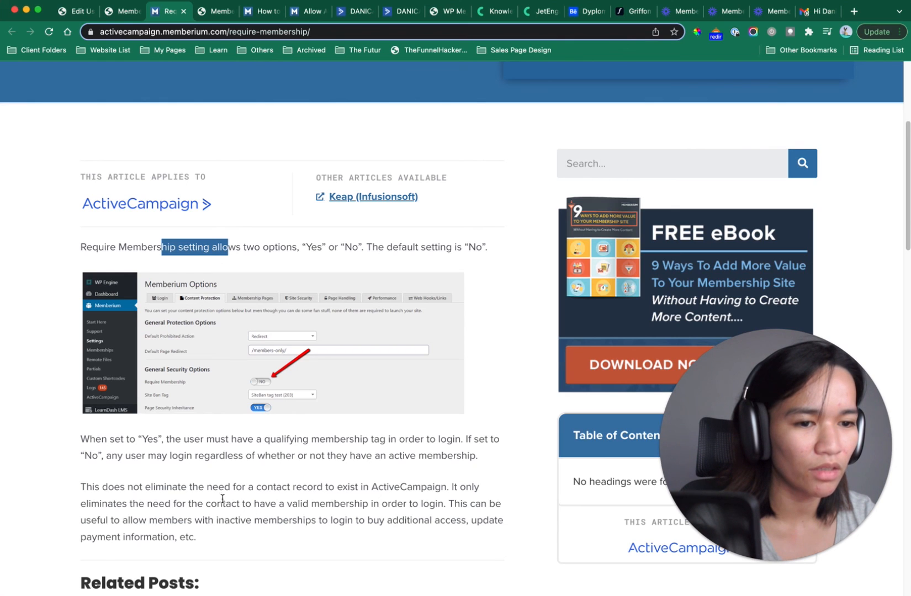
drag(204, 504, 348, 508)
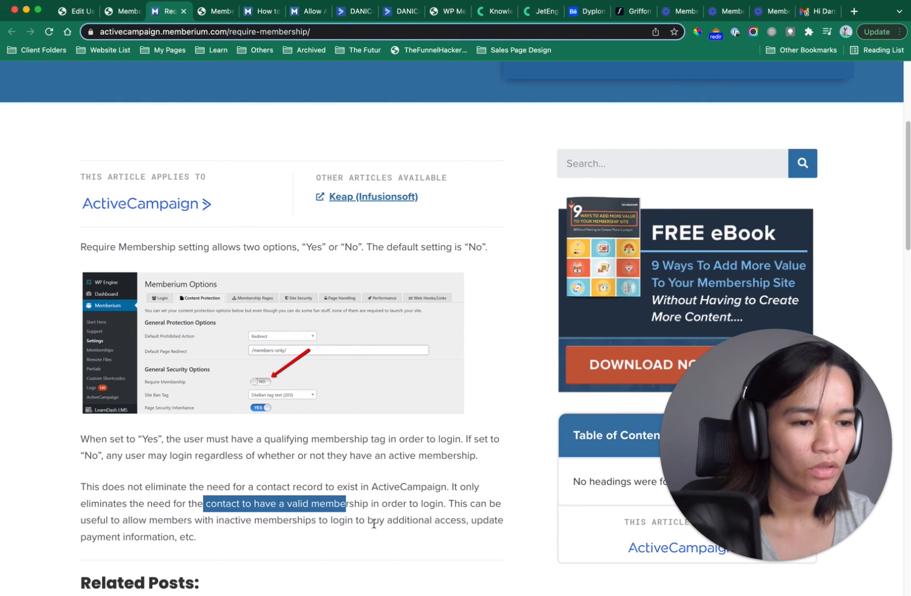
drag(397, 521, 430, 522)
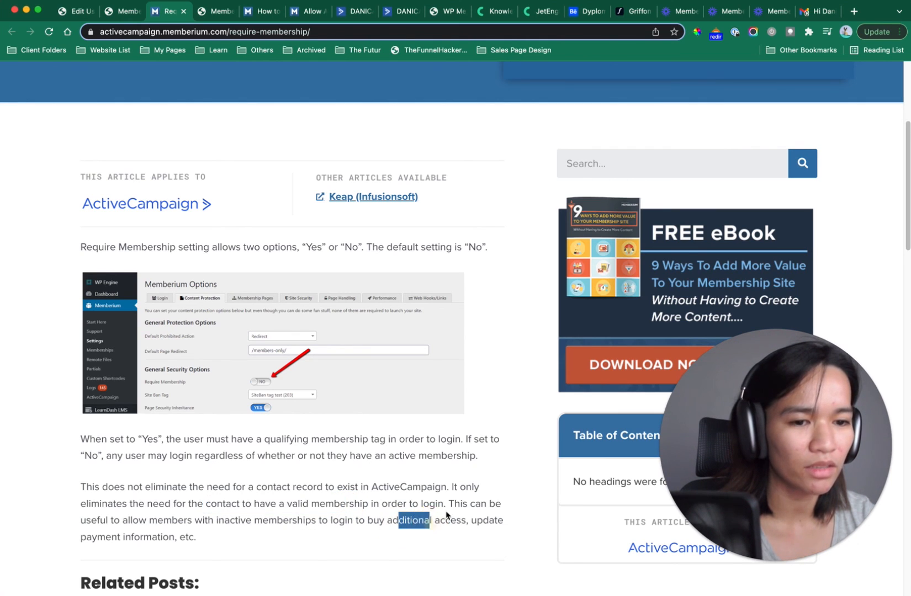
scroll(486, 488, down, 2)
- Recheck the contact's WordPress user profile for its synced ActiveCampaign tags and membership level
scroll(486, 487, down, 4)
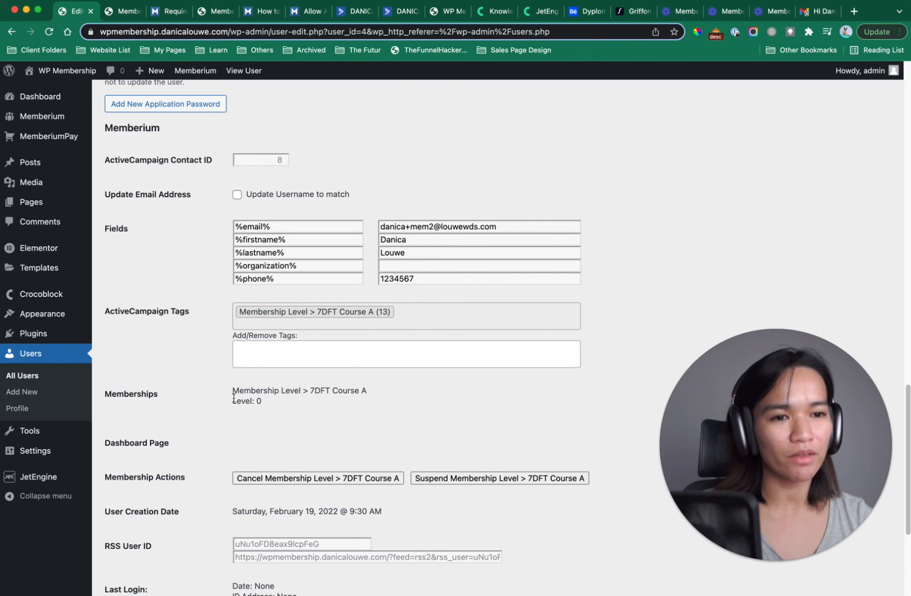
drag(233, 390, 394, 408)
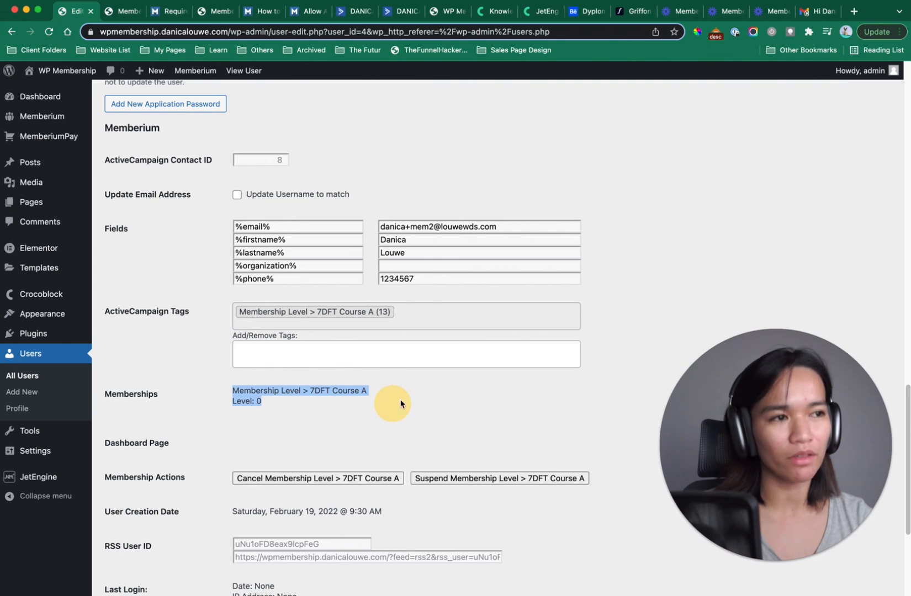
- Copy the username from the login credentials email in Gmail into the username field of the incognito WordPress login form
click(811, 17)
click(532, 262)
click(478, 262)
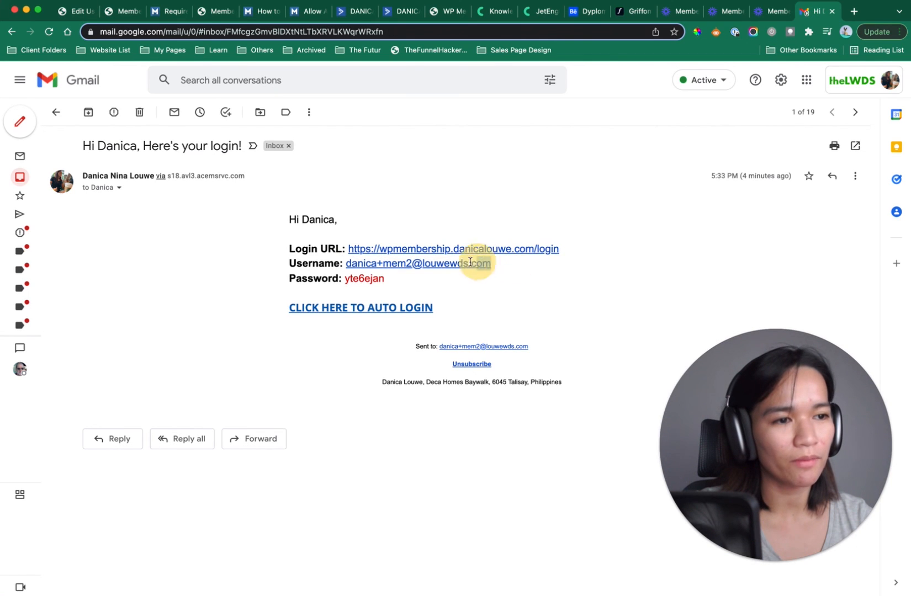
drag(470, 262, 346, 263)
key(super+c)
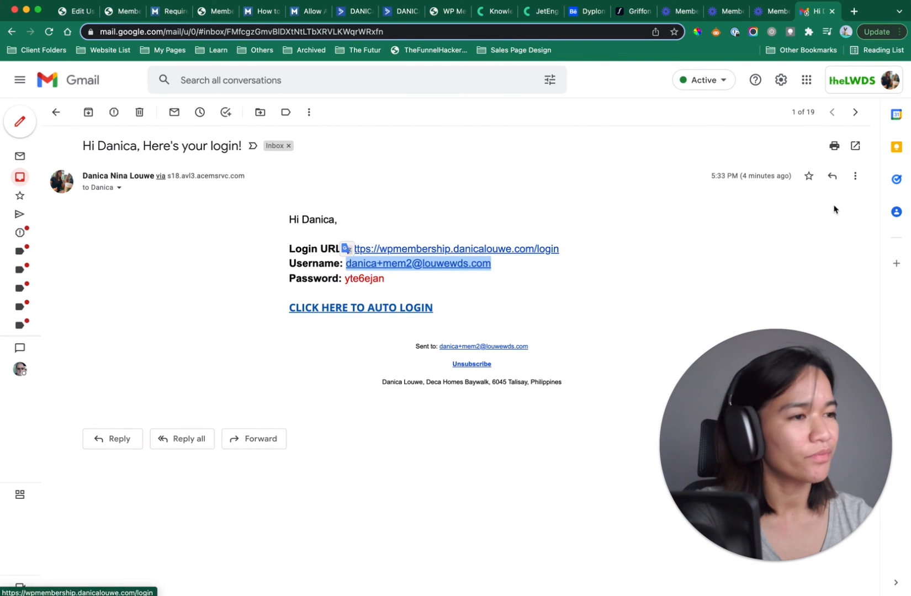
click(909, 162)
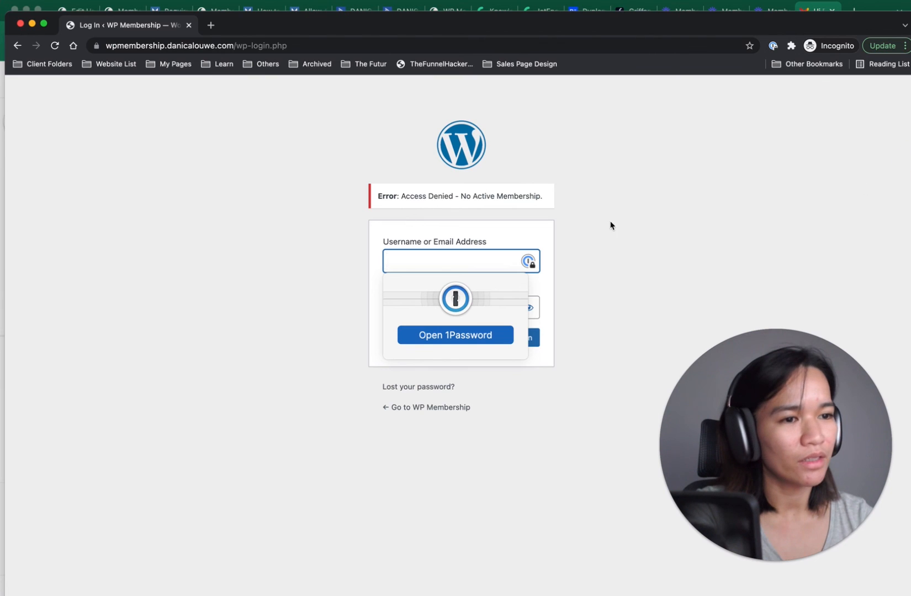
key(super+v)
- Copy the password from the credentials email into the password field of the incognito WordPress login form and log in
click(824, 6)
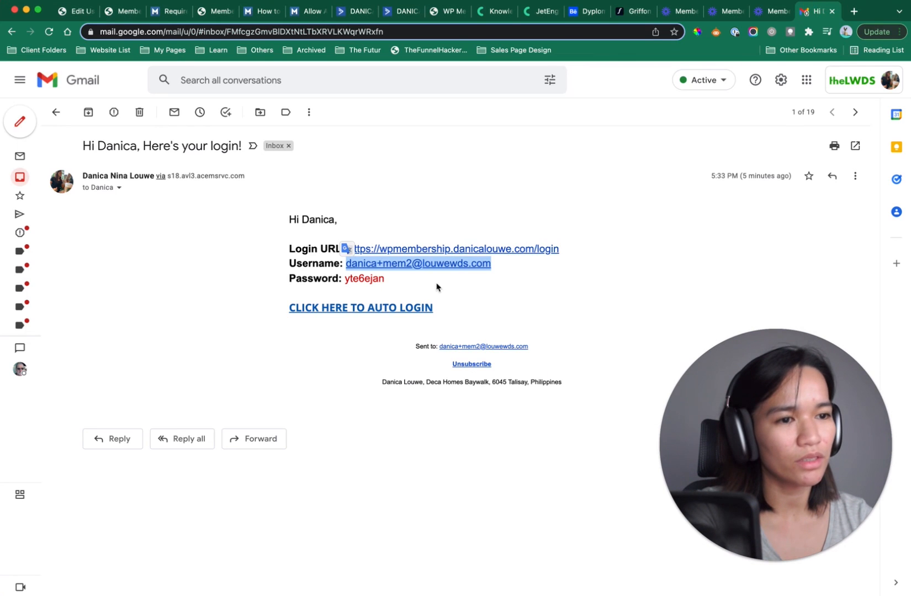
drag(384, 279, 343, 279)
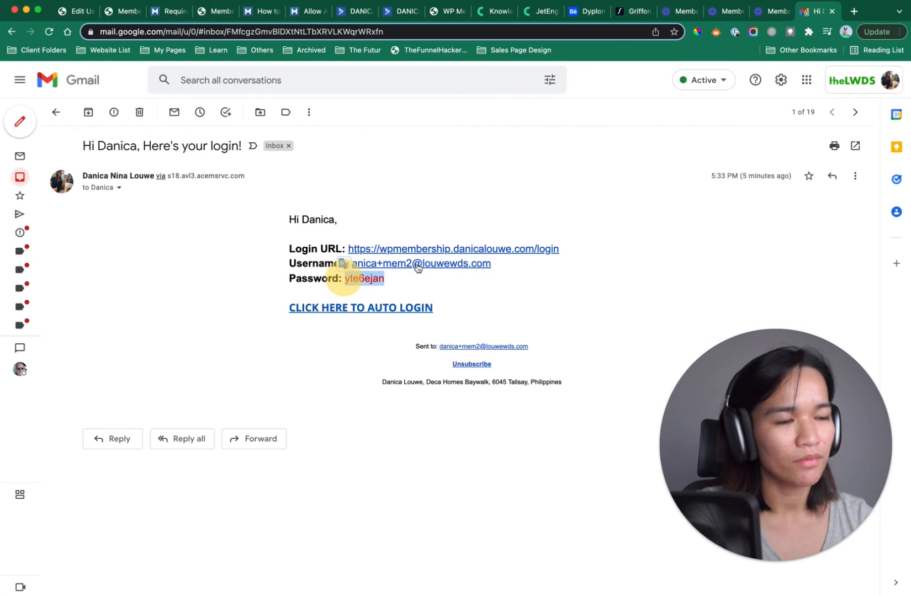
click(910, 164)
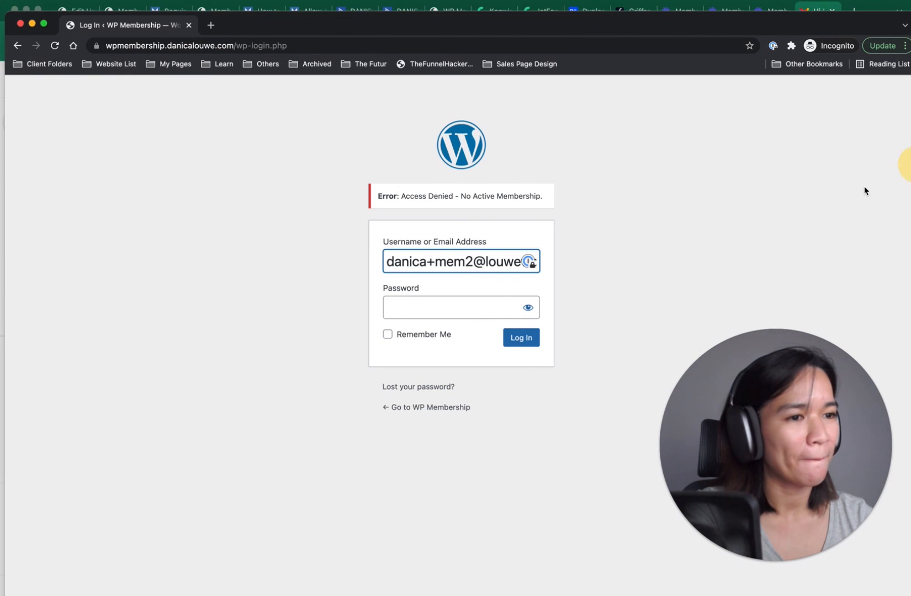
click(627, 293)
click(481, 309)
key(super+v)
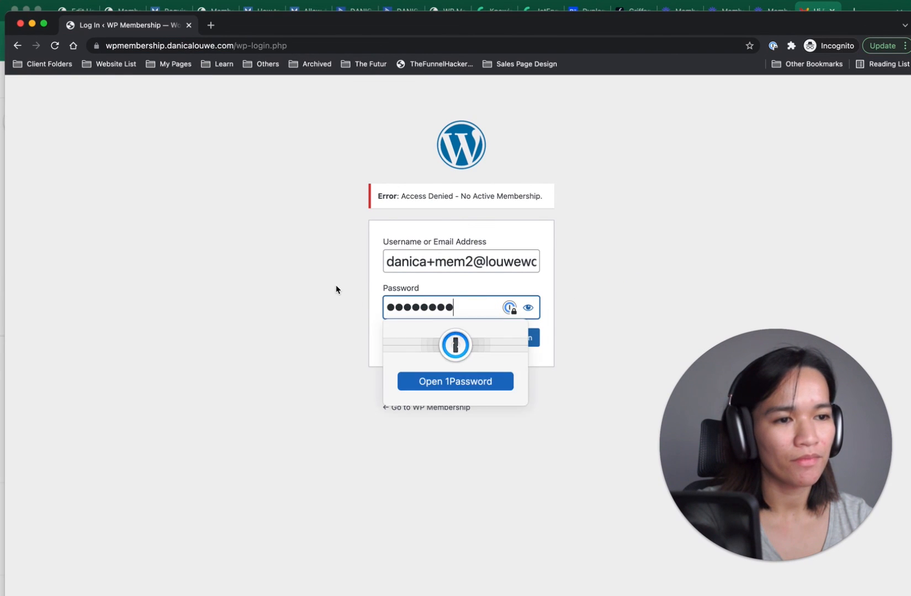
click(521, 342)
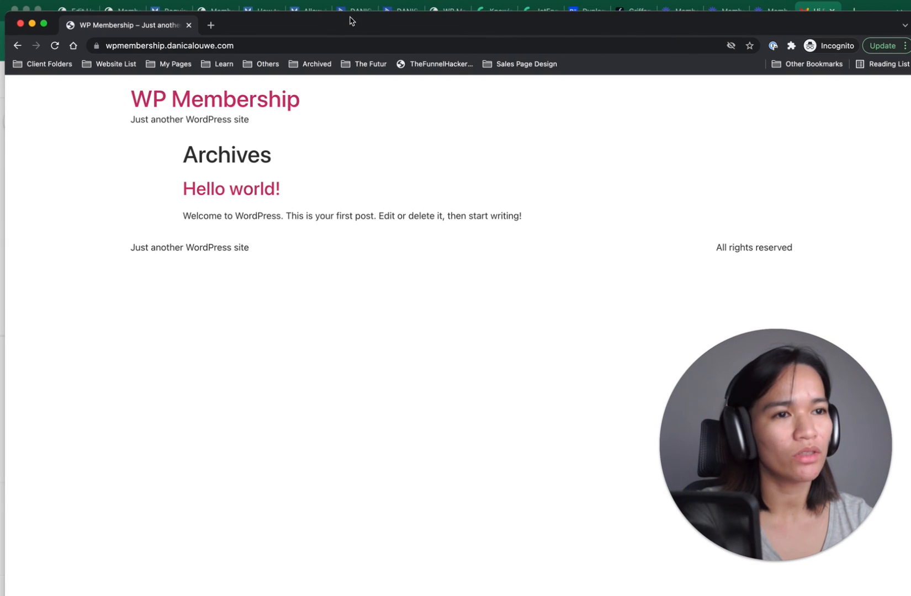
- Switch to ActiveCampaign and review the tag and "Login Credentials" email actions in the 7DFT Course A Give Access automation
click(821, 9)
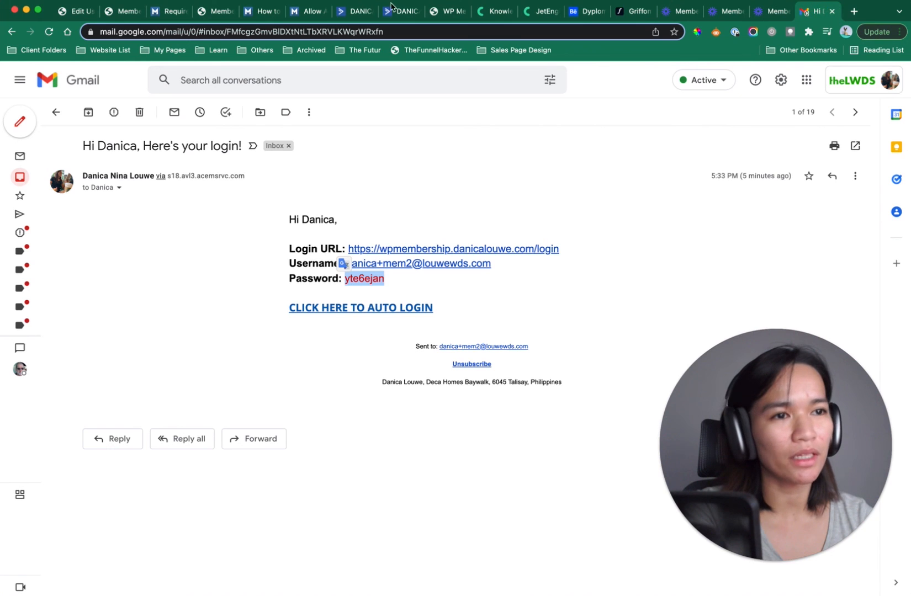
click(363, 12)
click(400, 10)
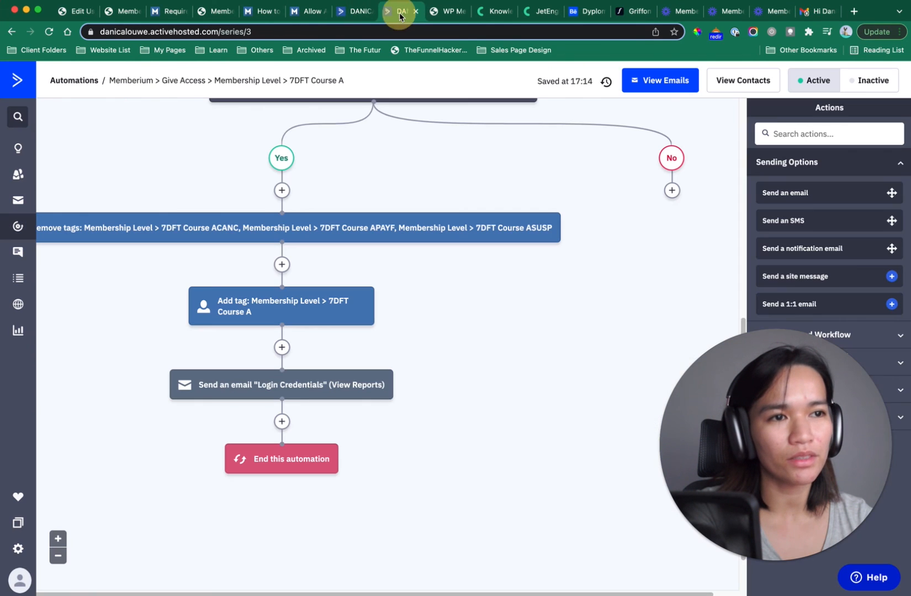
drag(181, 215, 260, 350)
click(124, 334)
drag(199, 378, 222, 393)
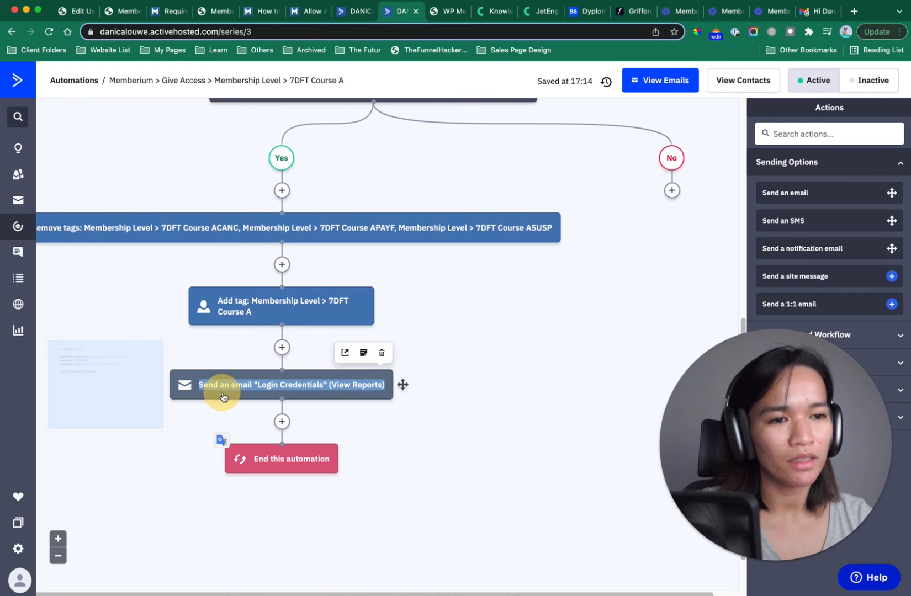
click(432, 342)
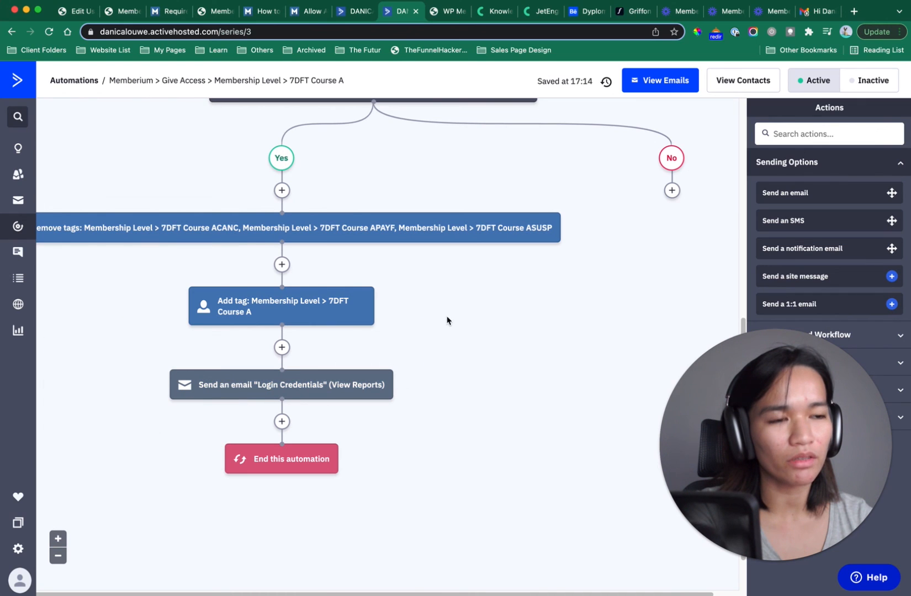
click(283, 349)
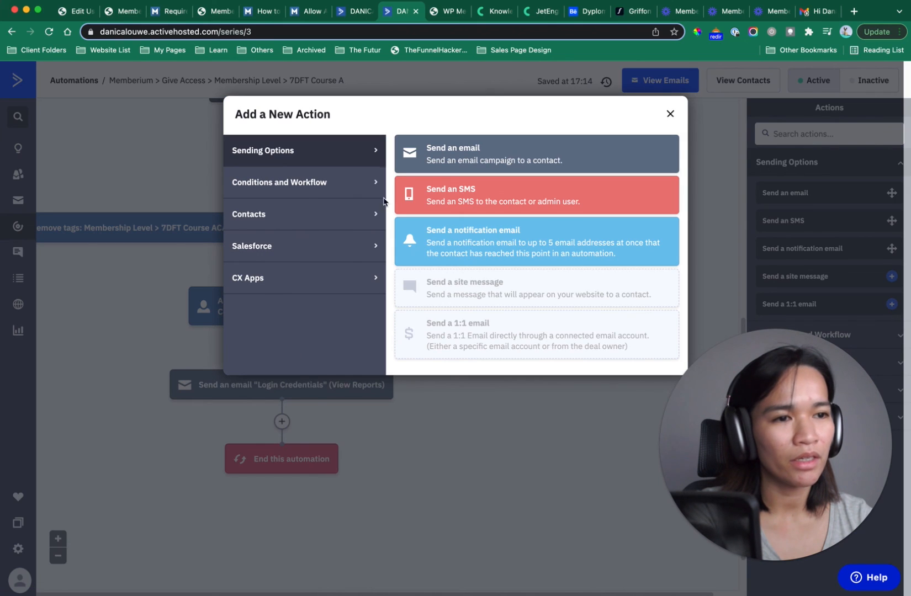
click(290, 178)
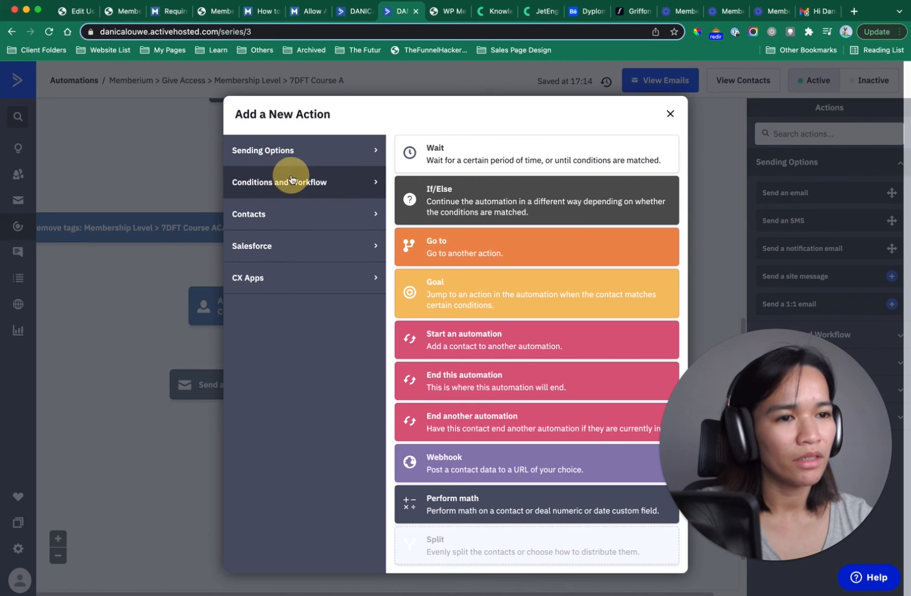
click(671, 114)
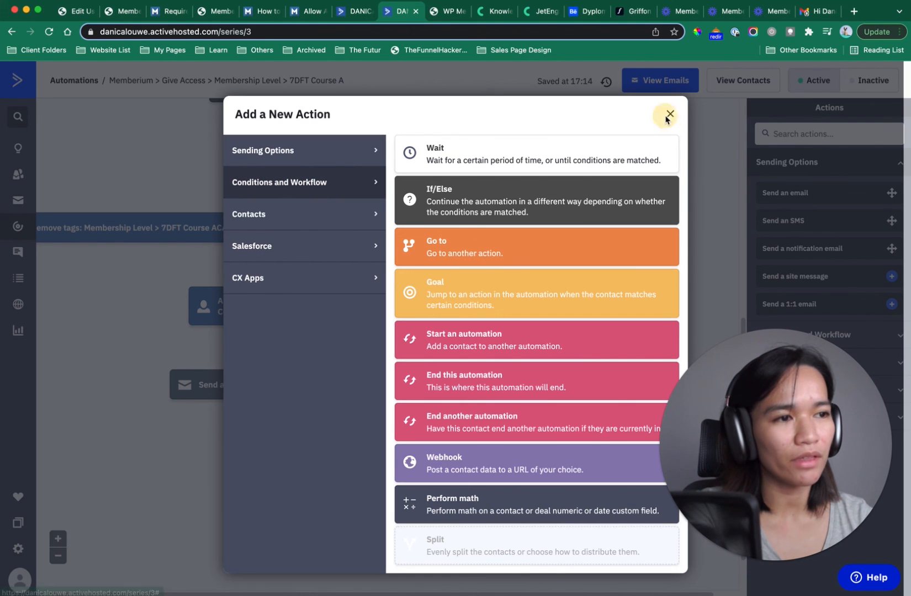
click(670, 114)
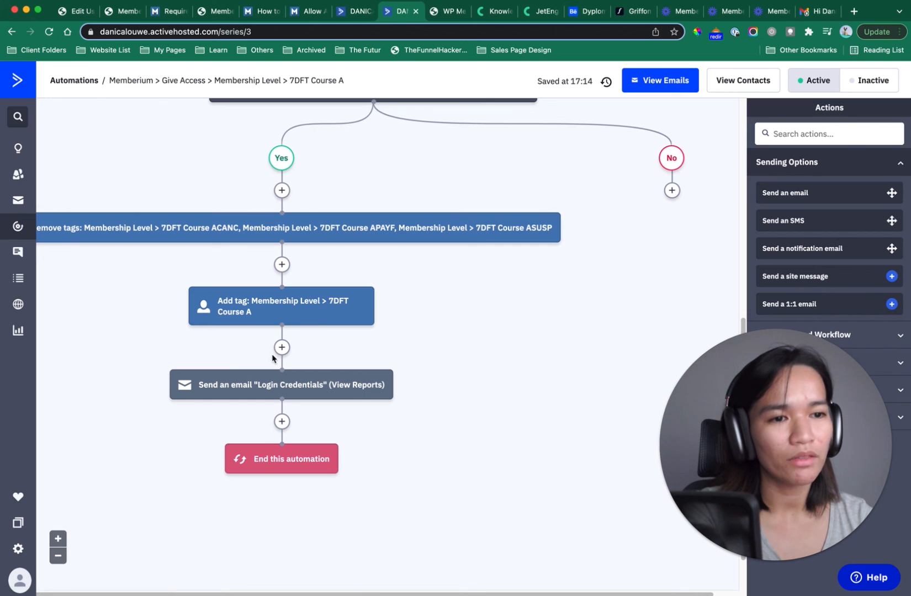
- Add a Start an automation action for "Memberium > Update Contact Record" between the Add tag action and the "Login Credentials" email
click(281, 347)
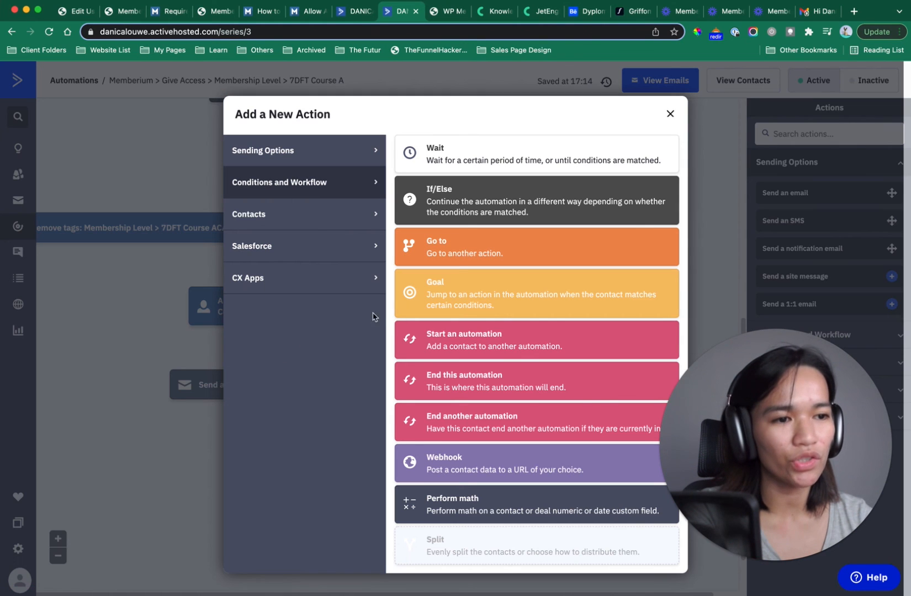
click(474, 339)
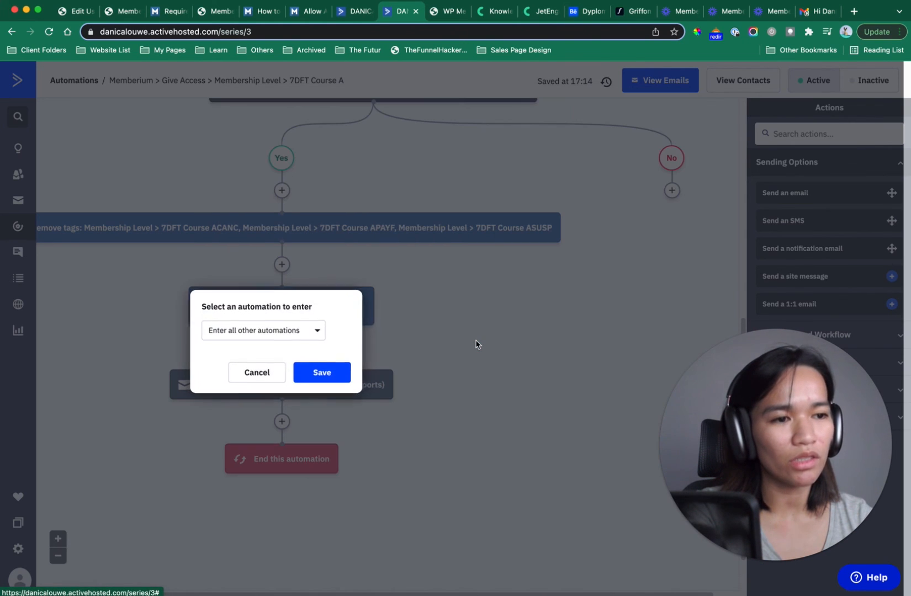
click(288, 330)
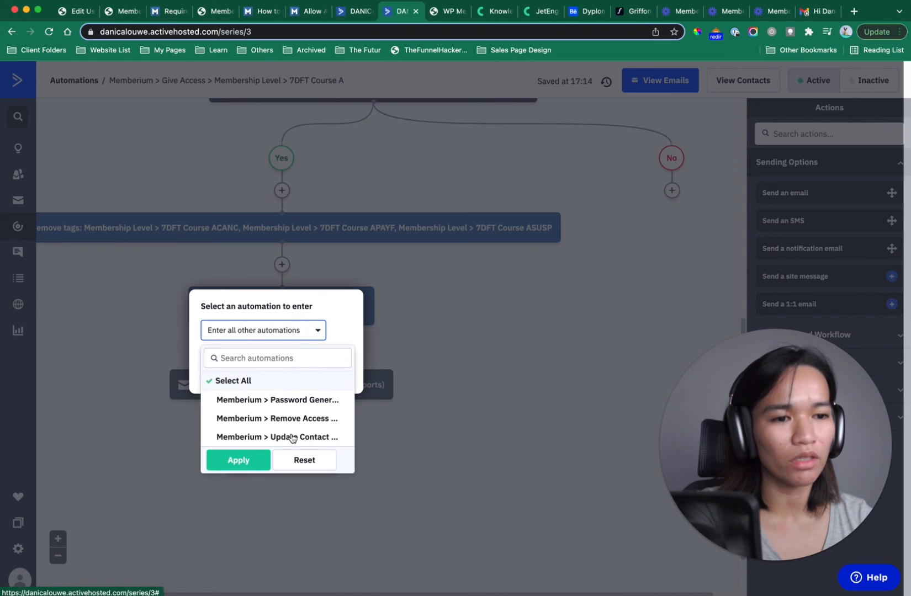
click(221, 439)
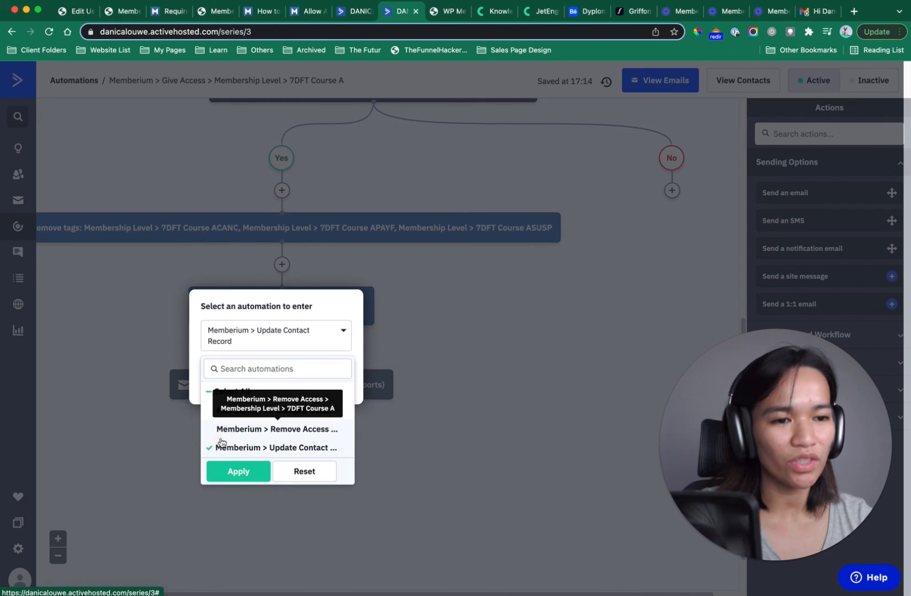
click(221, 440)
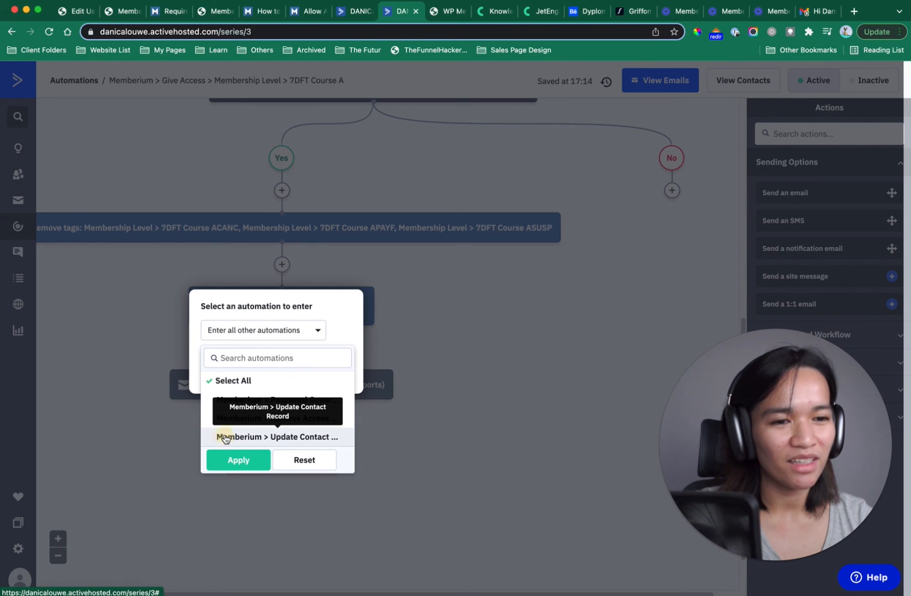
click(223, 437)
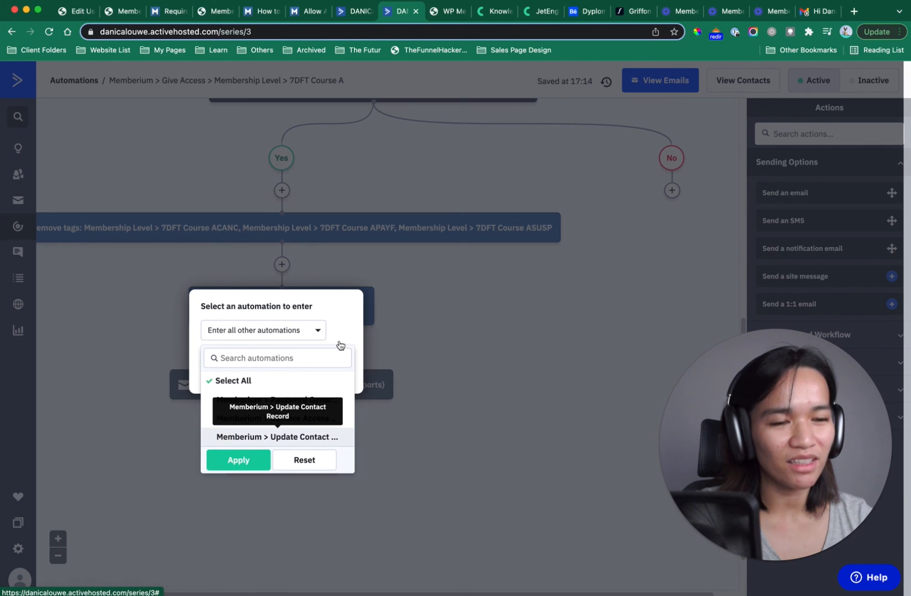
click(237, 473)
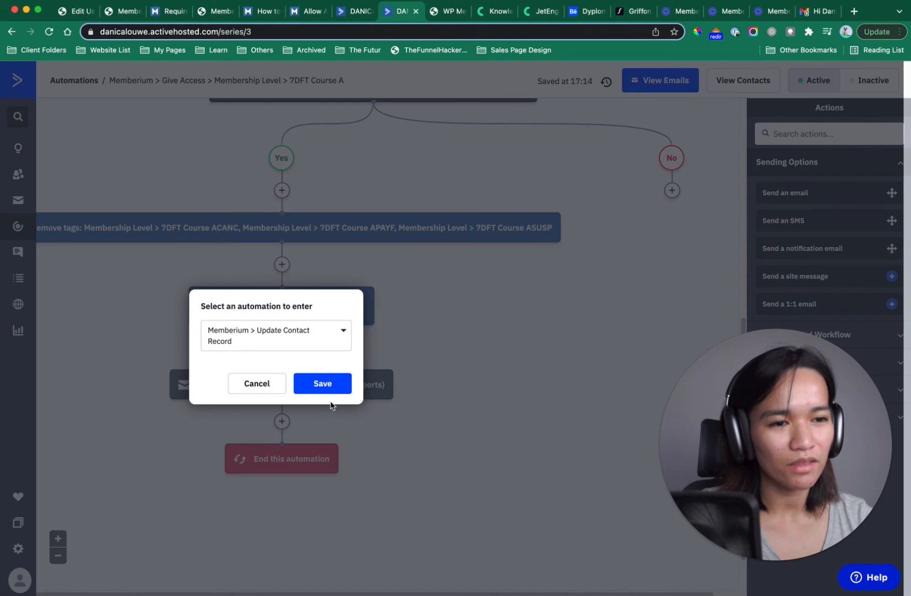
click(322, 383)
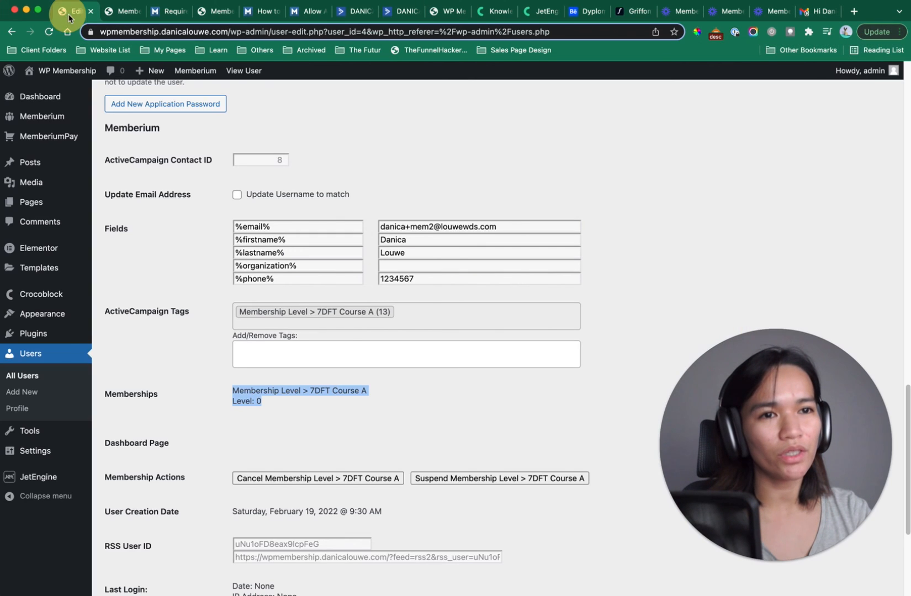
- Reload the contact's ActiveCampaign record and check the Memberium Temp Password field, tags and automations
click(74, 11)
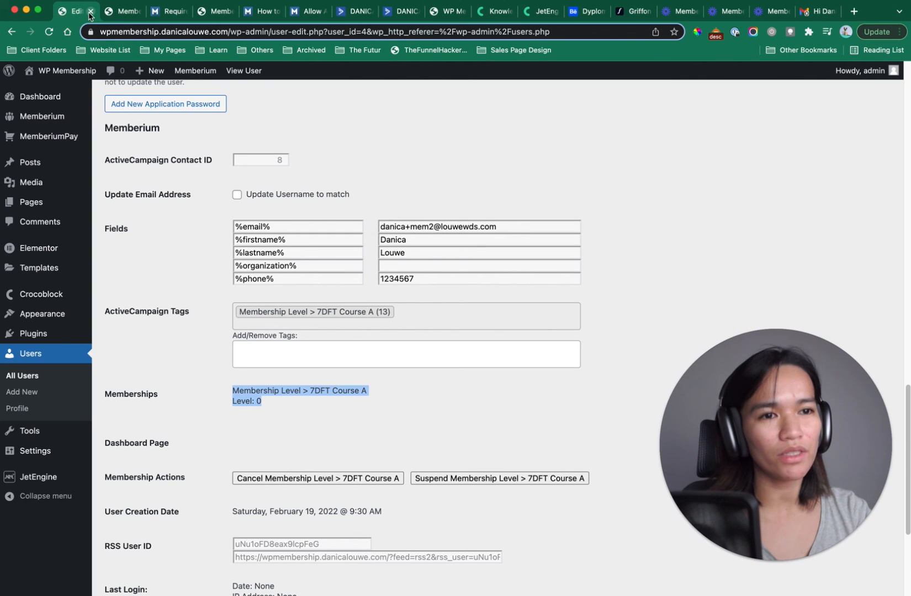
click(341, 16)
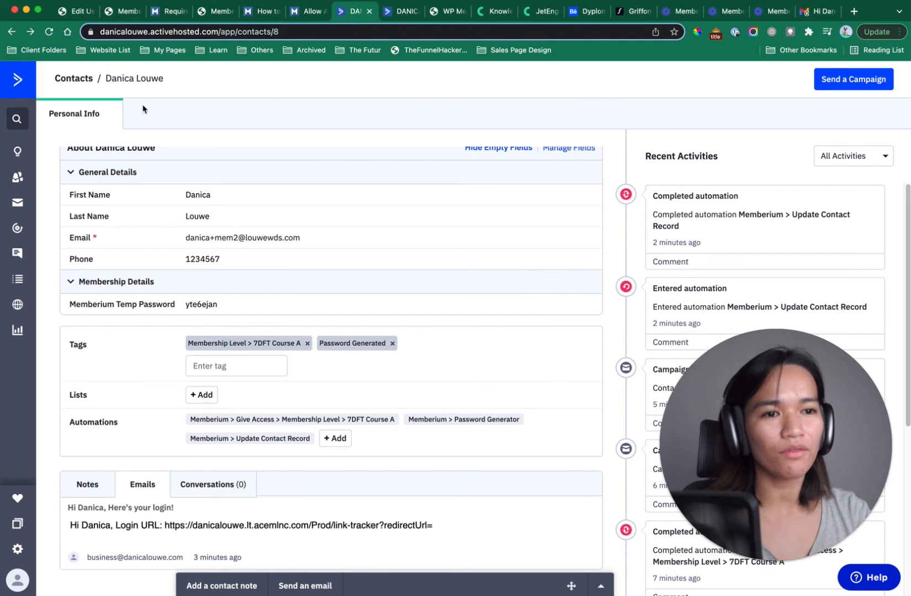
click(50, 32)
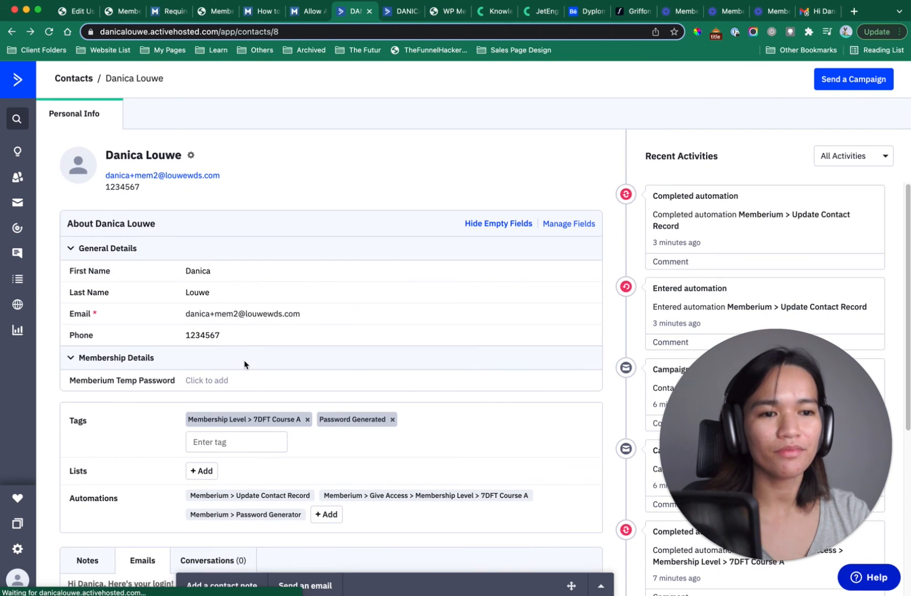
scroll(241, 352, down, 2)
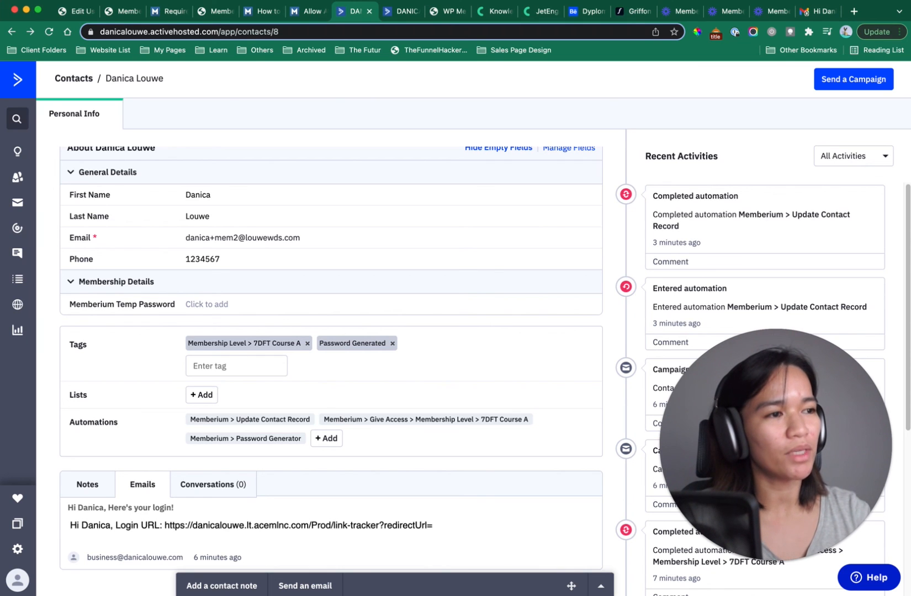
- Bring the incognito window with the WP Membership site to the front and reposition it over the main browser window
key(super+grave)
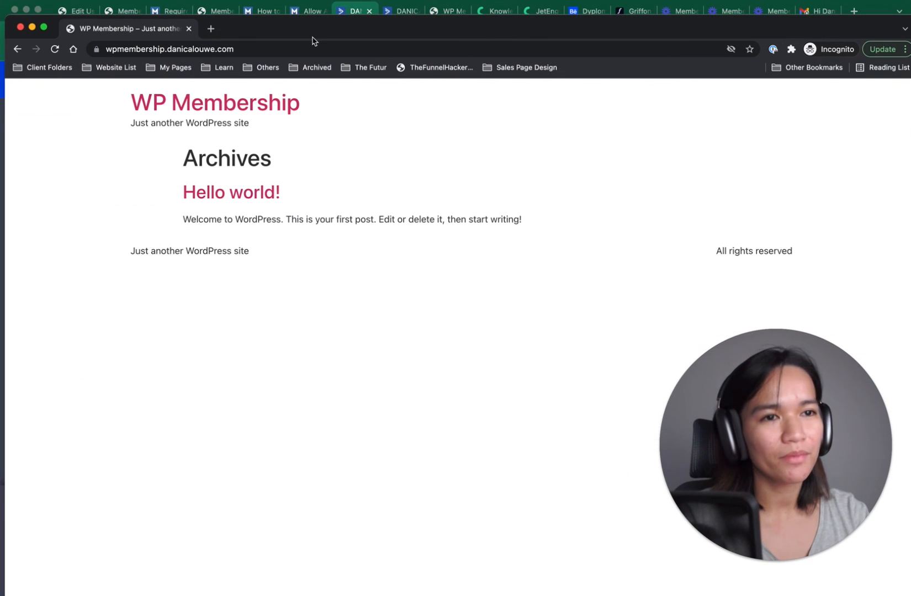
drag(356, 41, 348, 12)
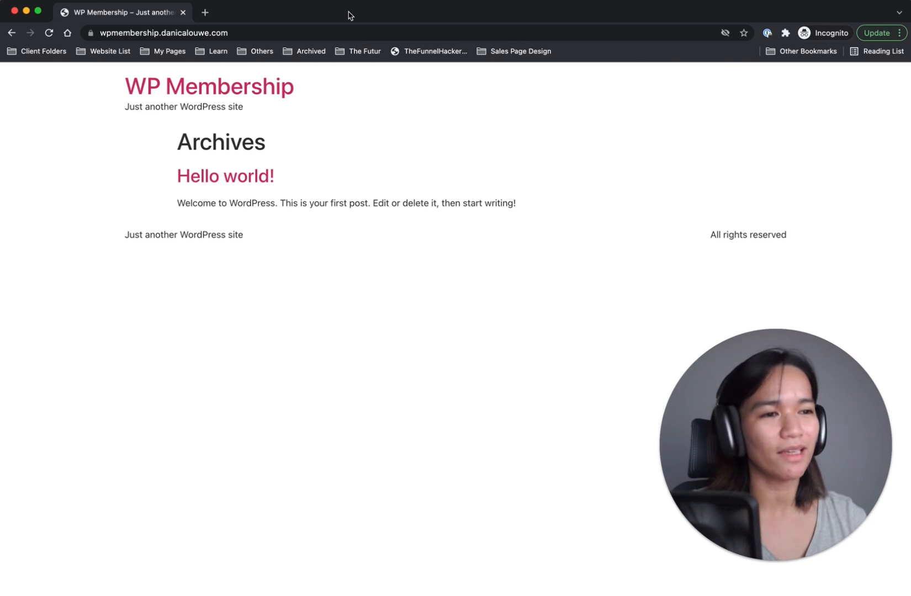
drag(795, 450, 417, 342)
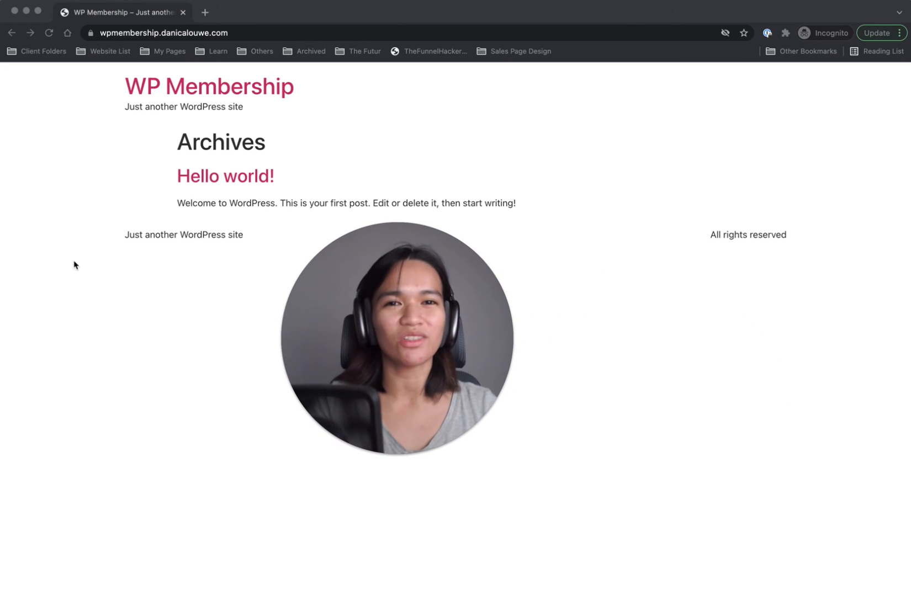